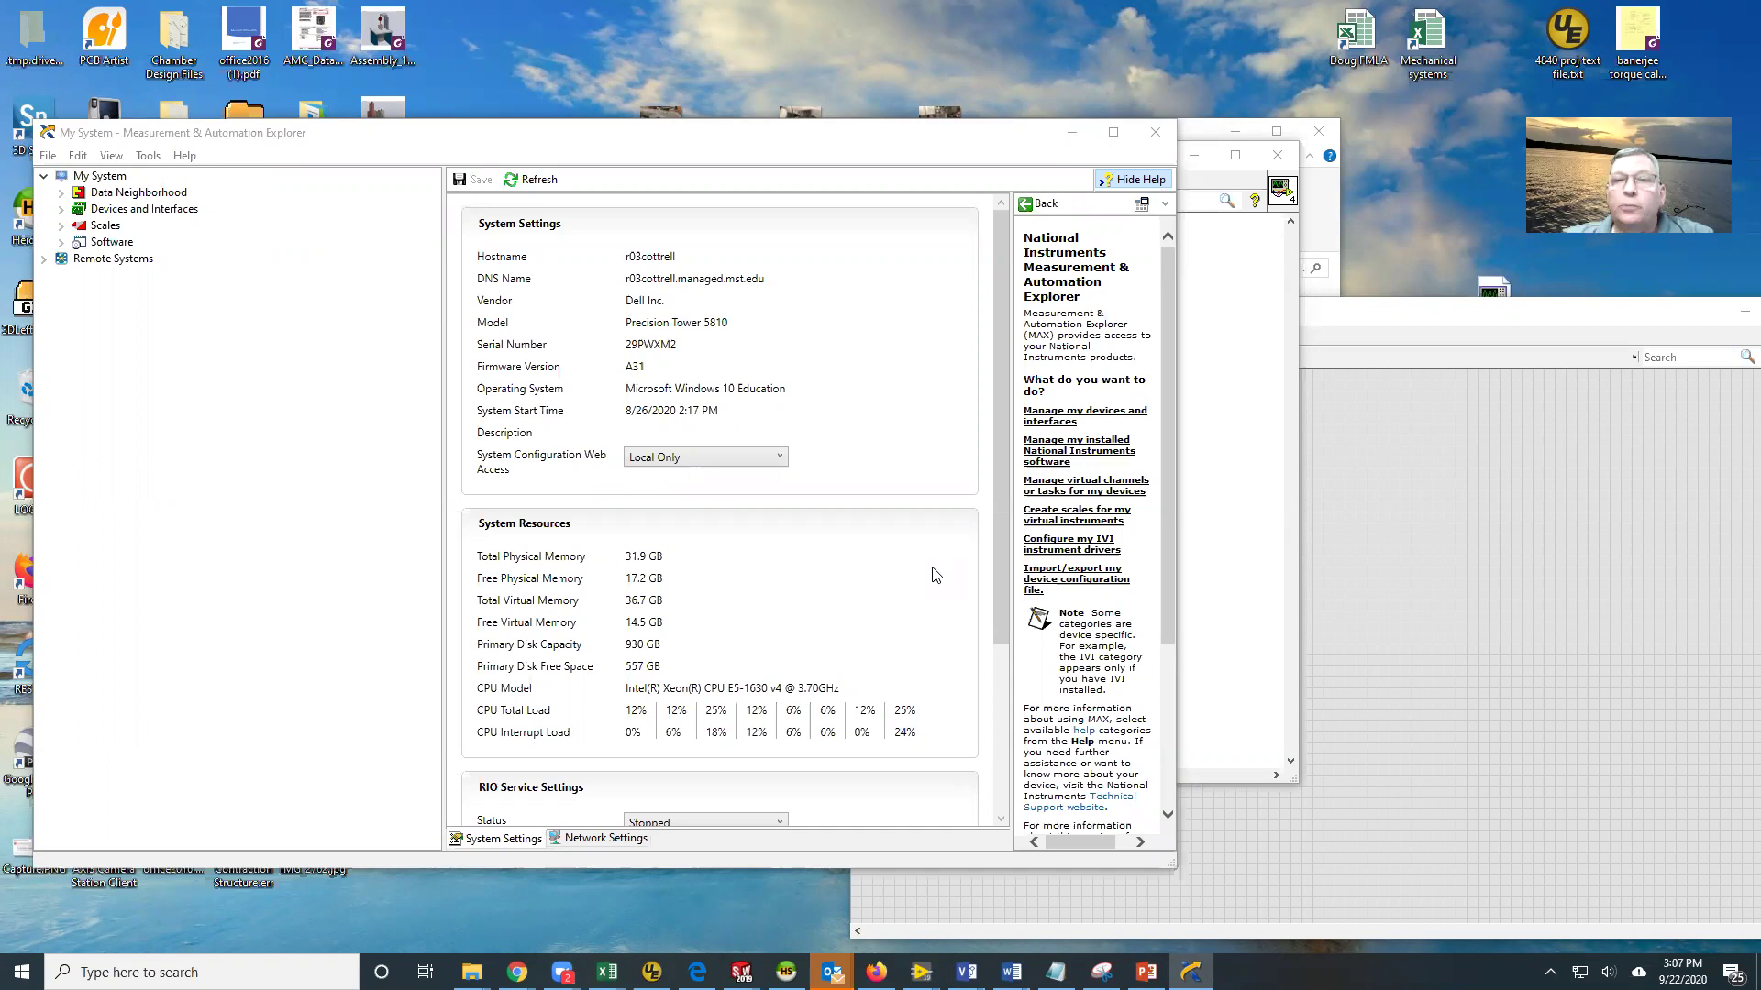
Bring the Measurement & Automation Explorer window forward and shift it slightly right
{"action": "left_click", "coordinate": [629, 136]}
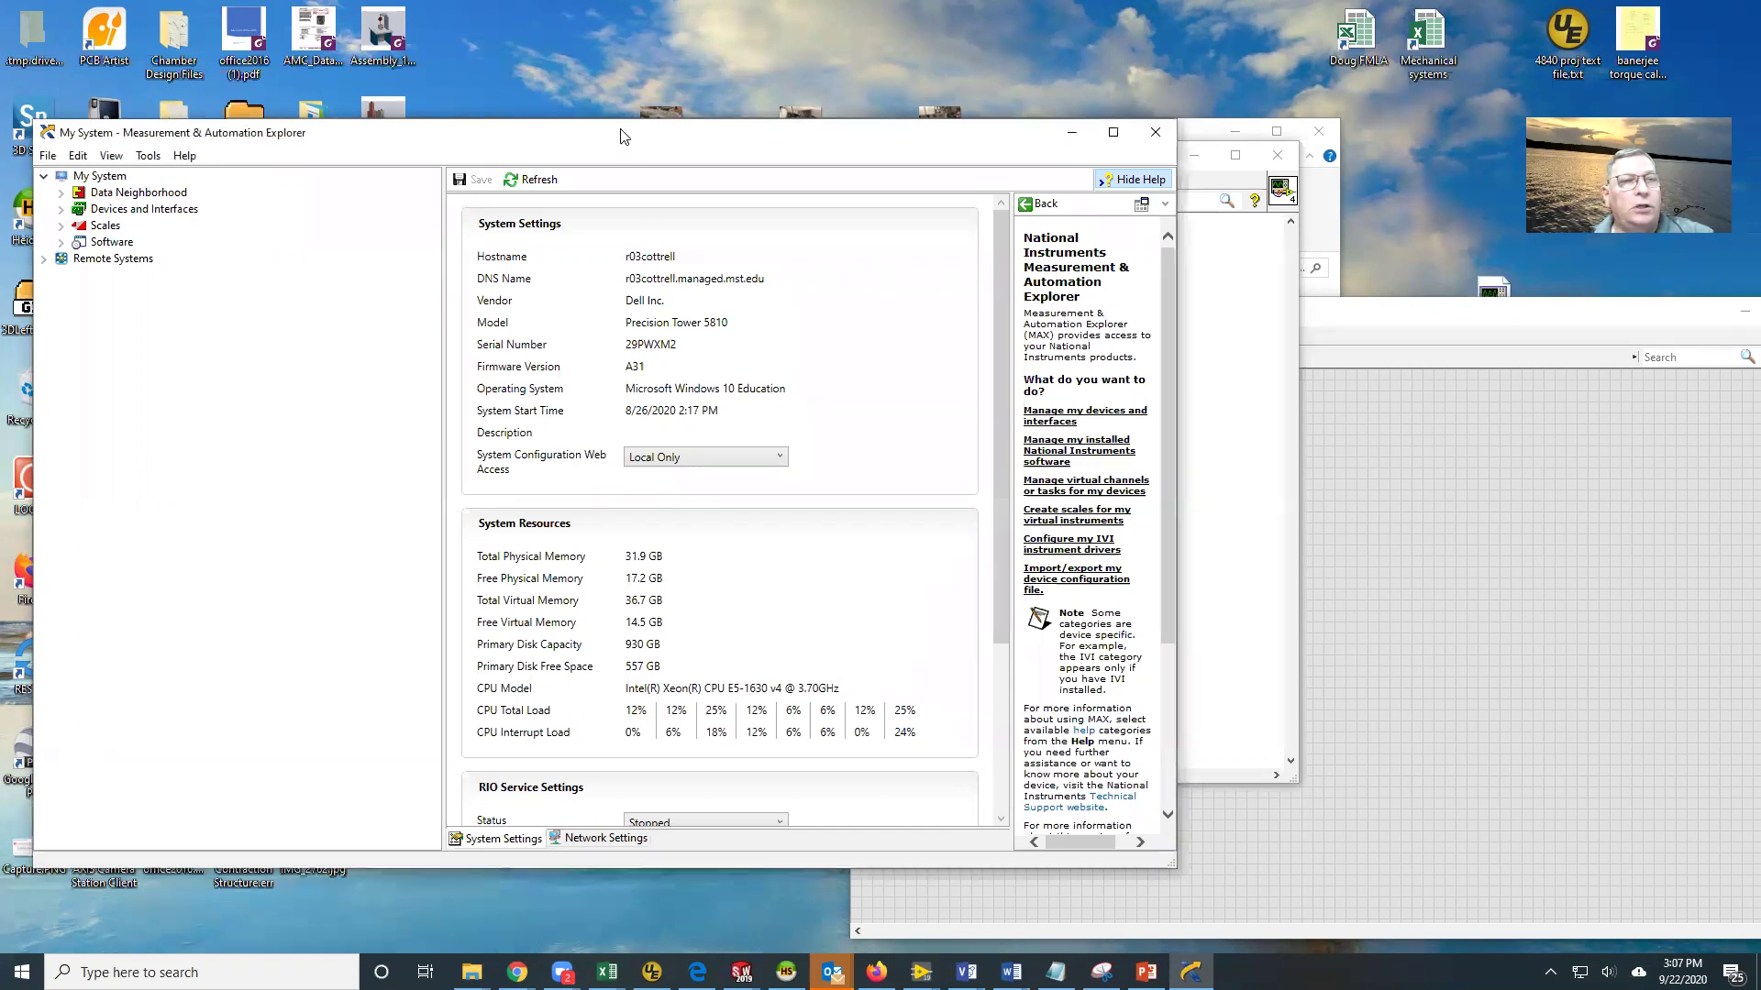
{"action": "left_click_drag", "start_coordinate": [661, 156], "coordinate": [724, 154]}
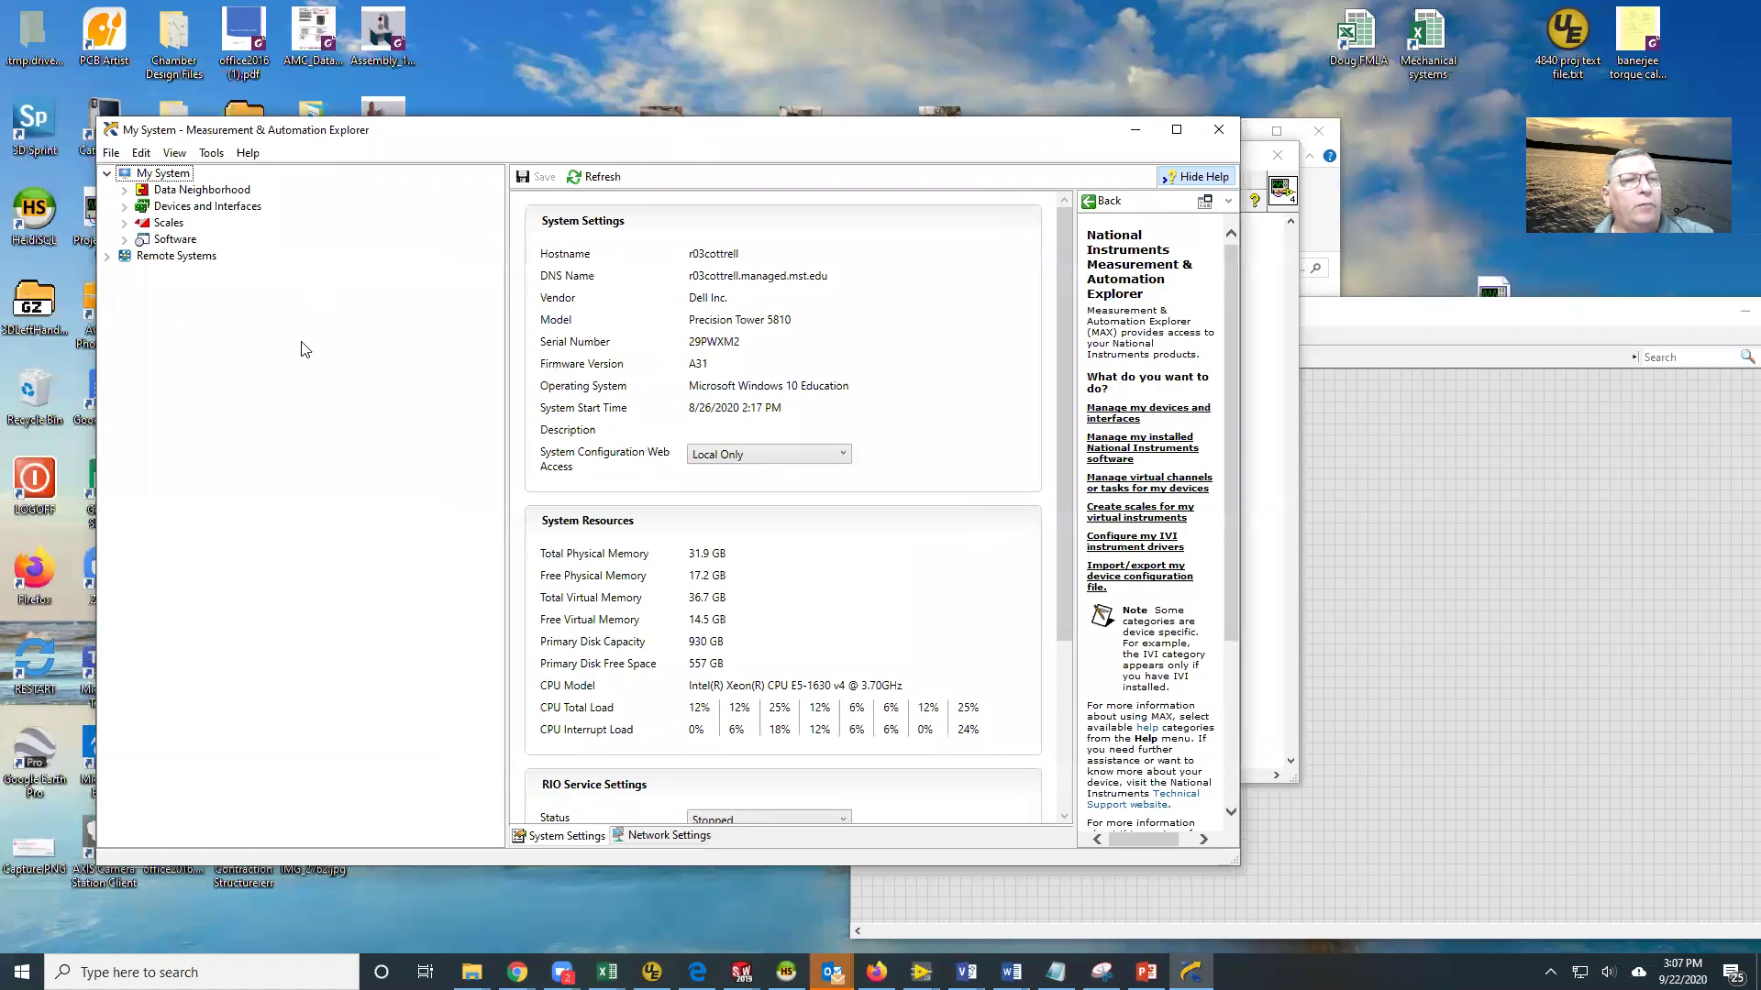
Create a linear NI-DAQmx scale under Scales named 'test scale 1'
{"action": "right_click", "coordinate": [156, 229]}
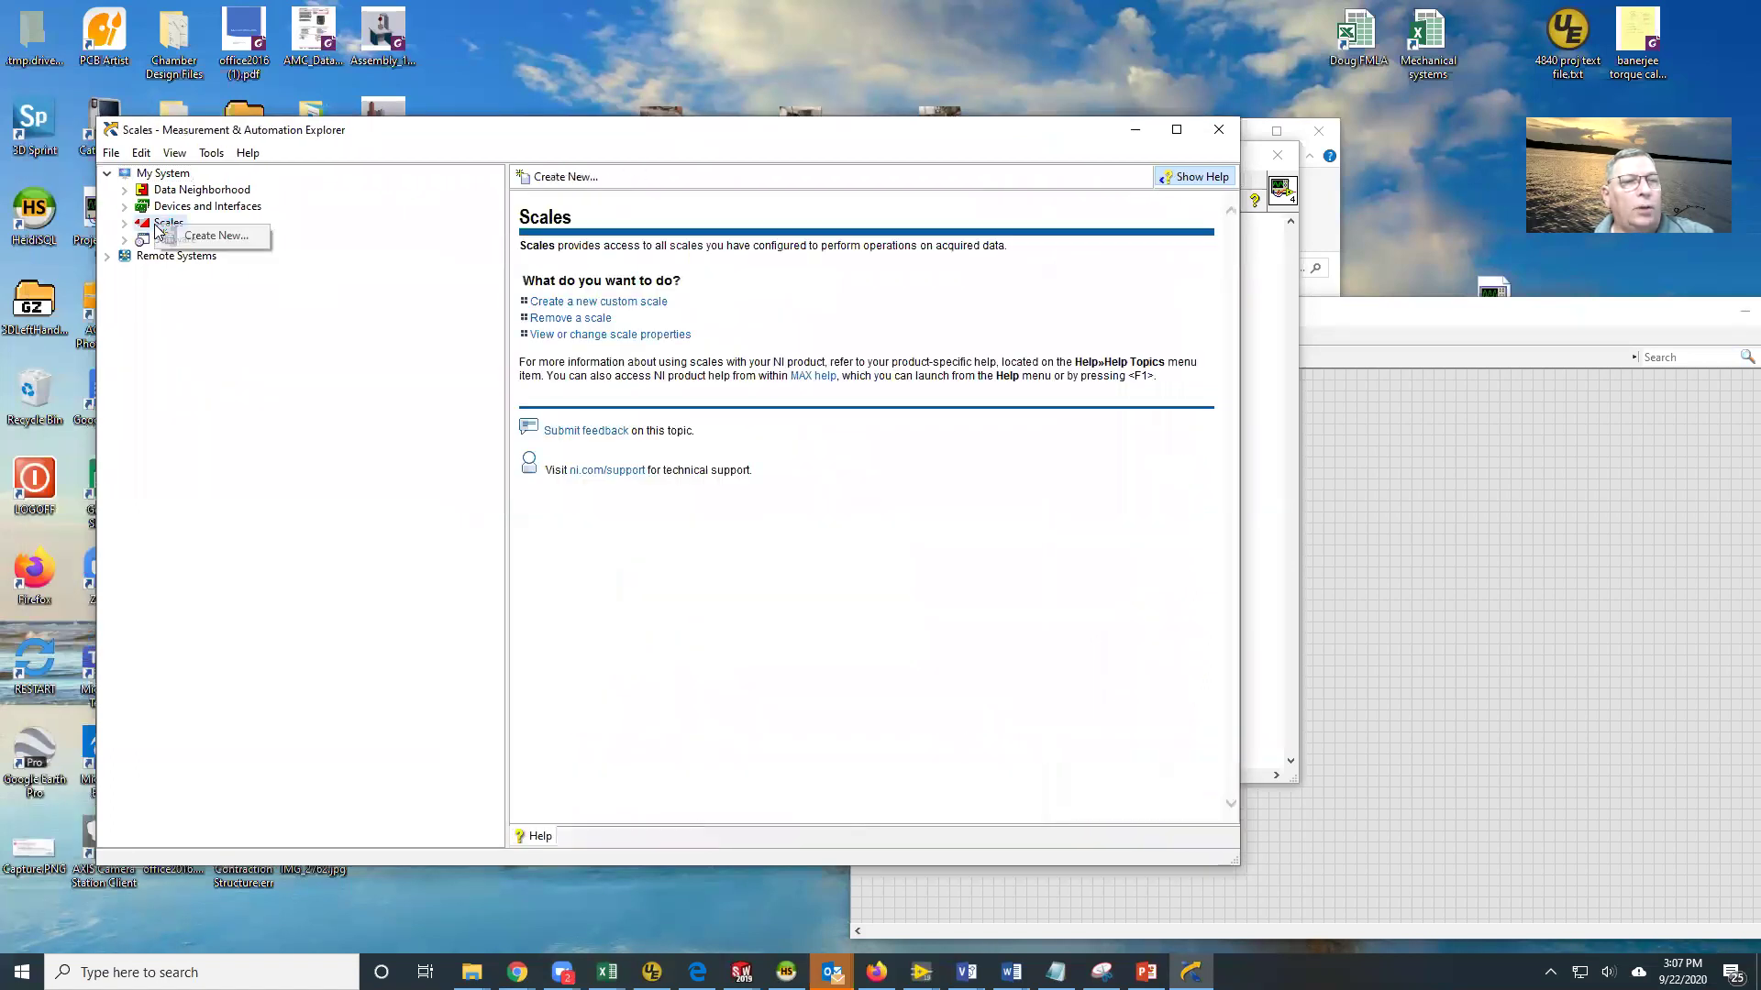
{"action": "left_click", "coordinate": [205, 237]}
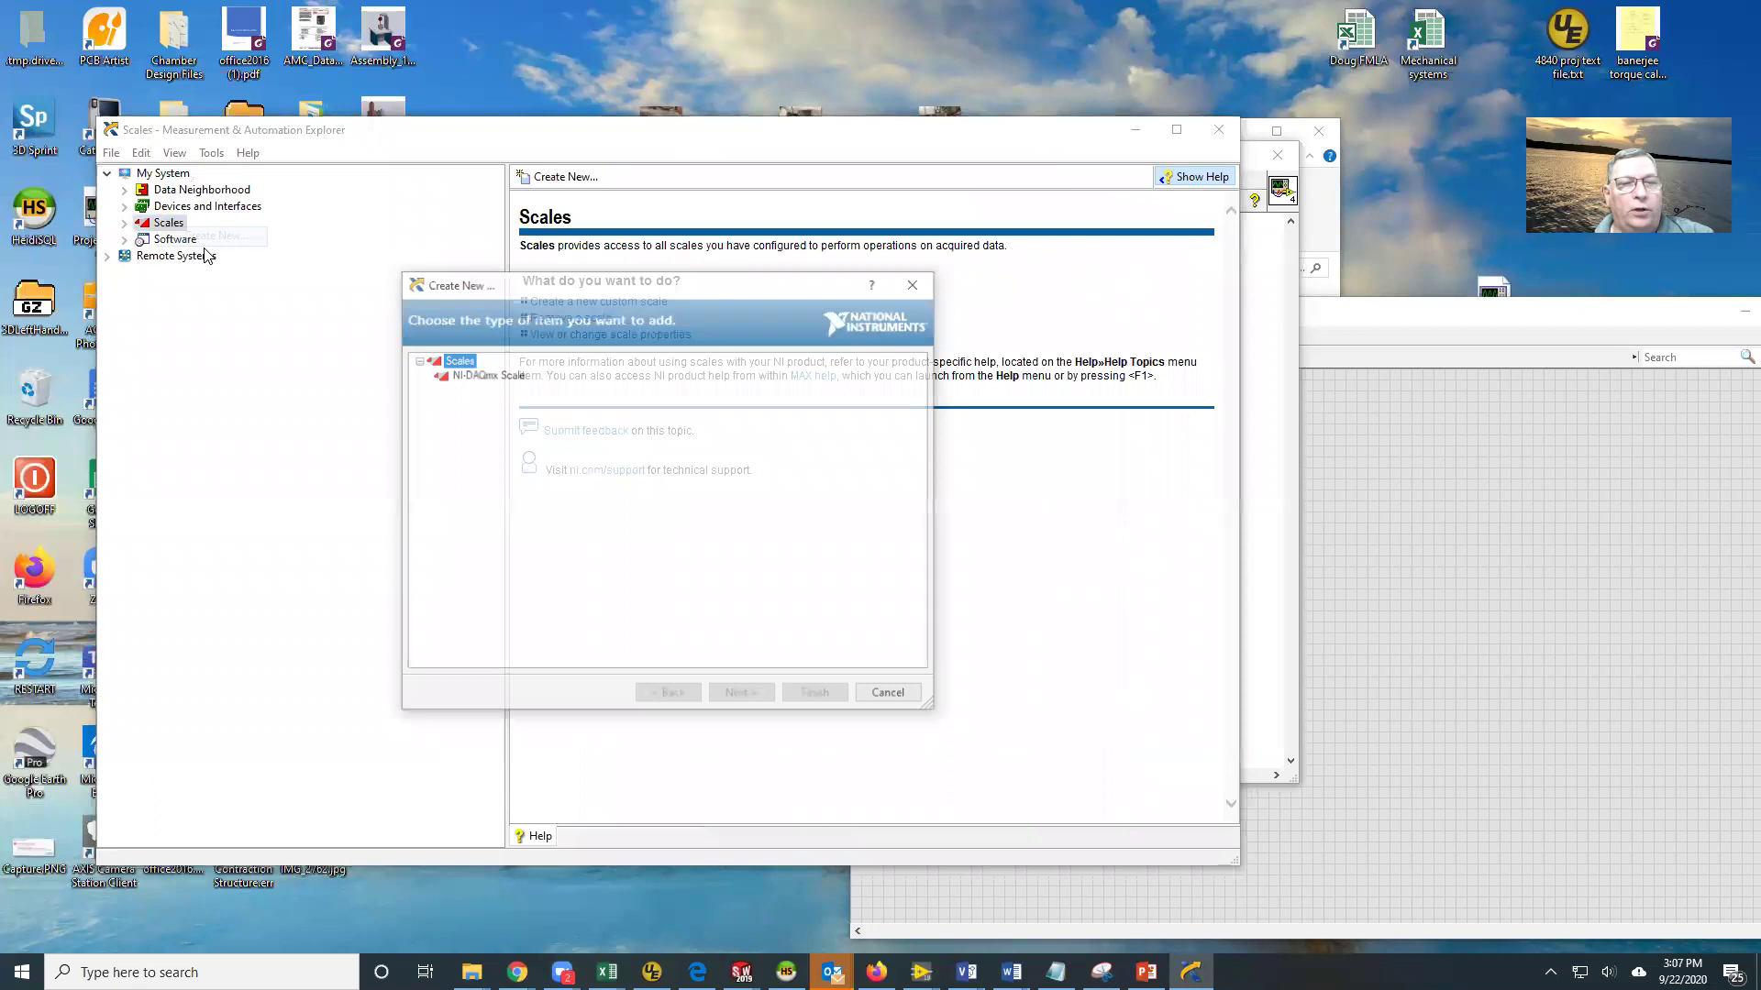
{"action": "left_click", "coordinate": [486, 375]}
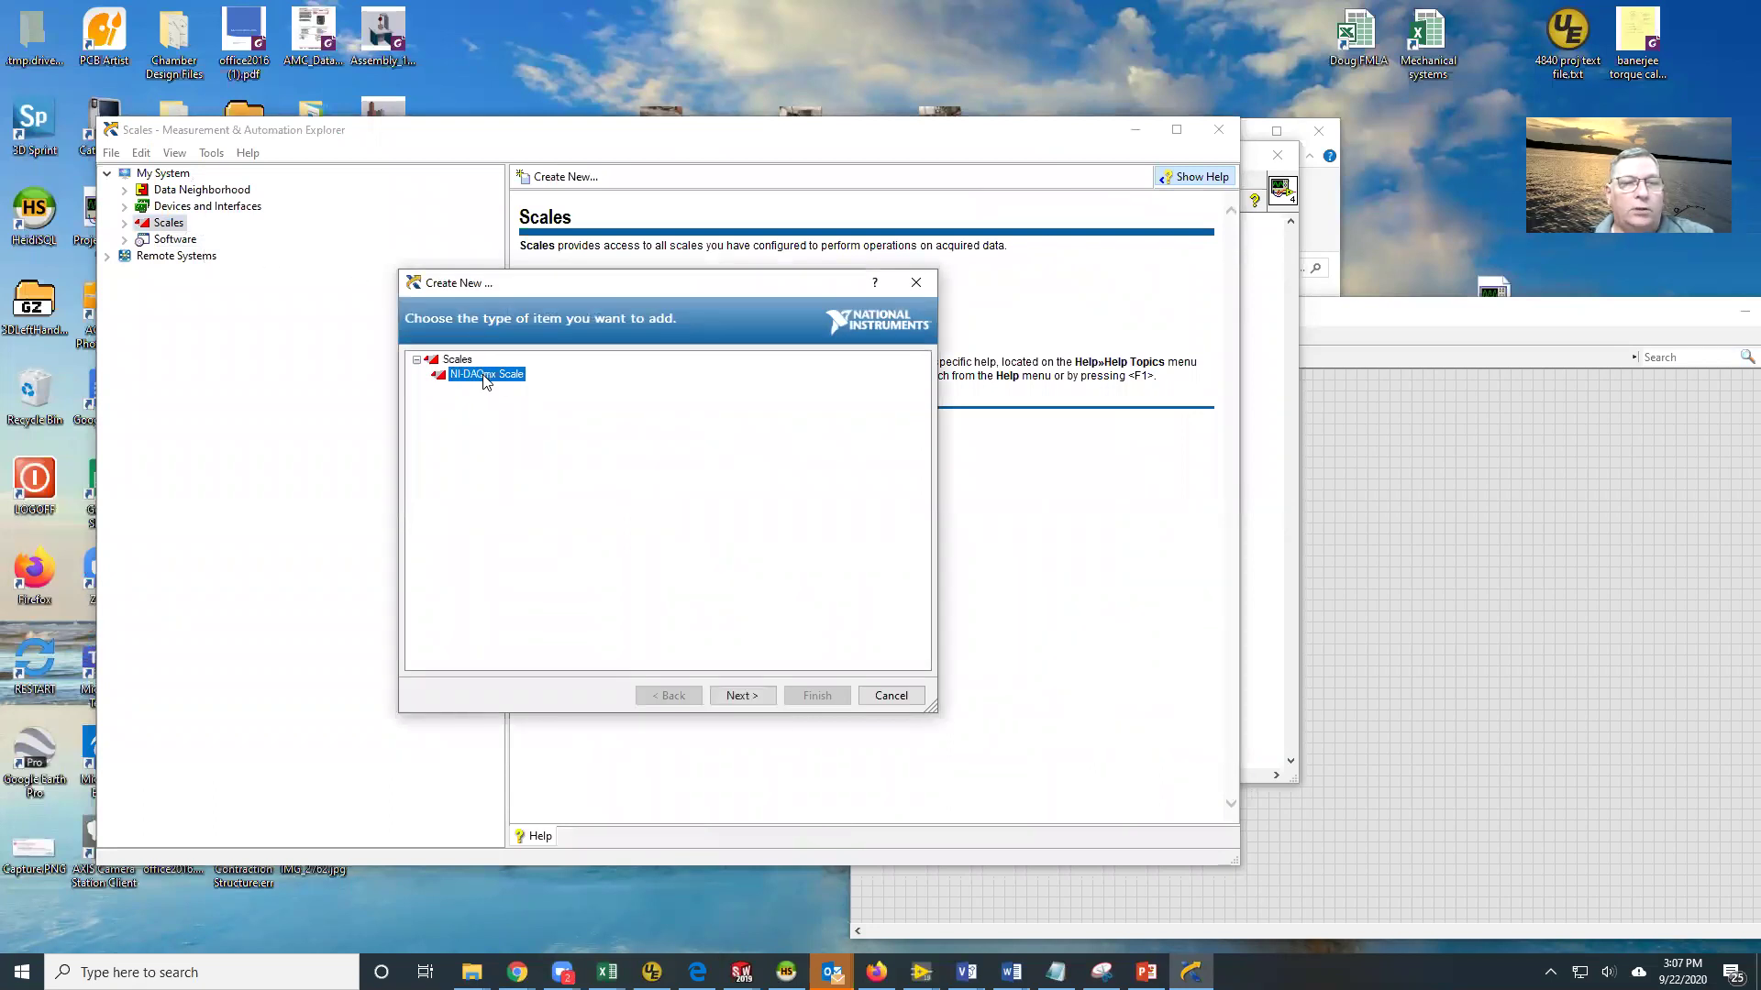
{"action": "left_click", "coordinate": [745, 697]}
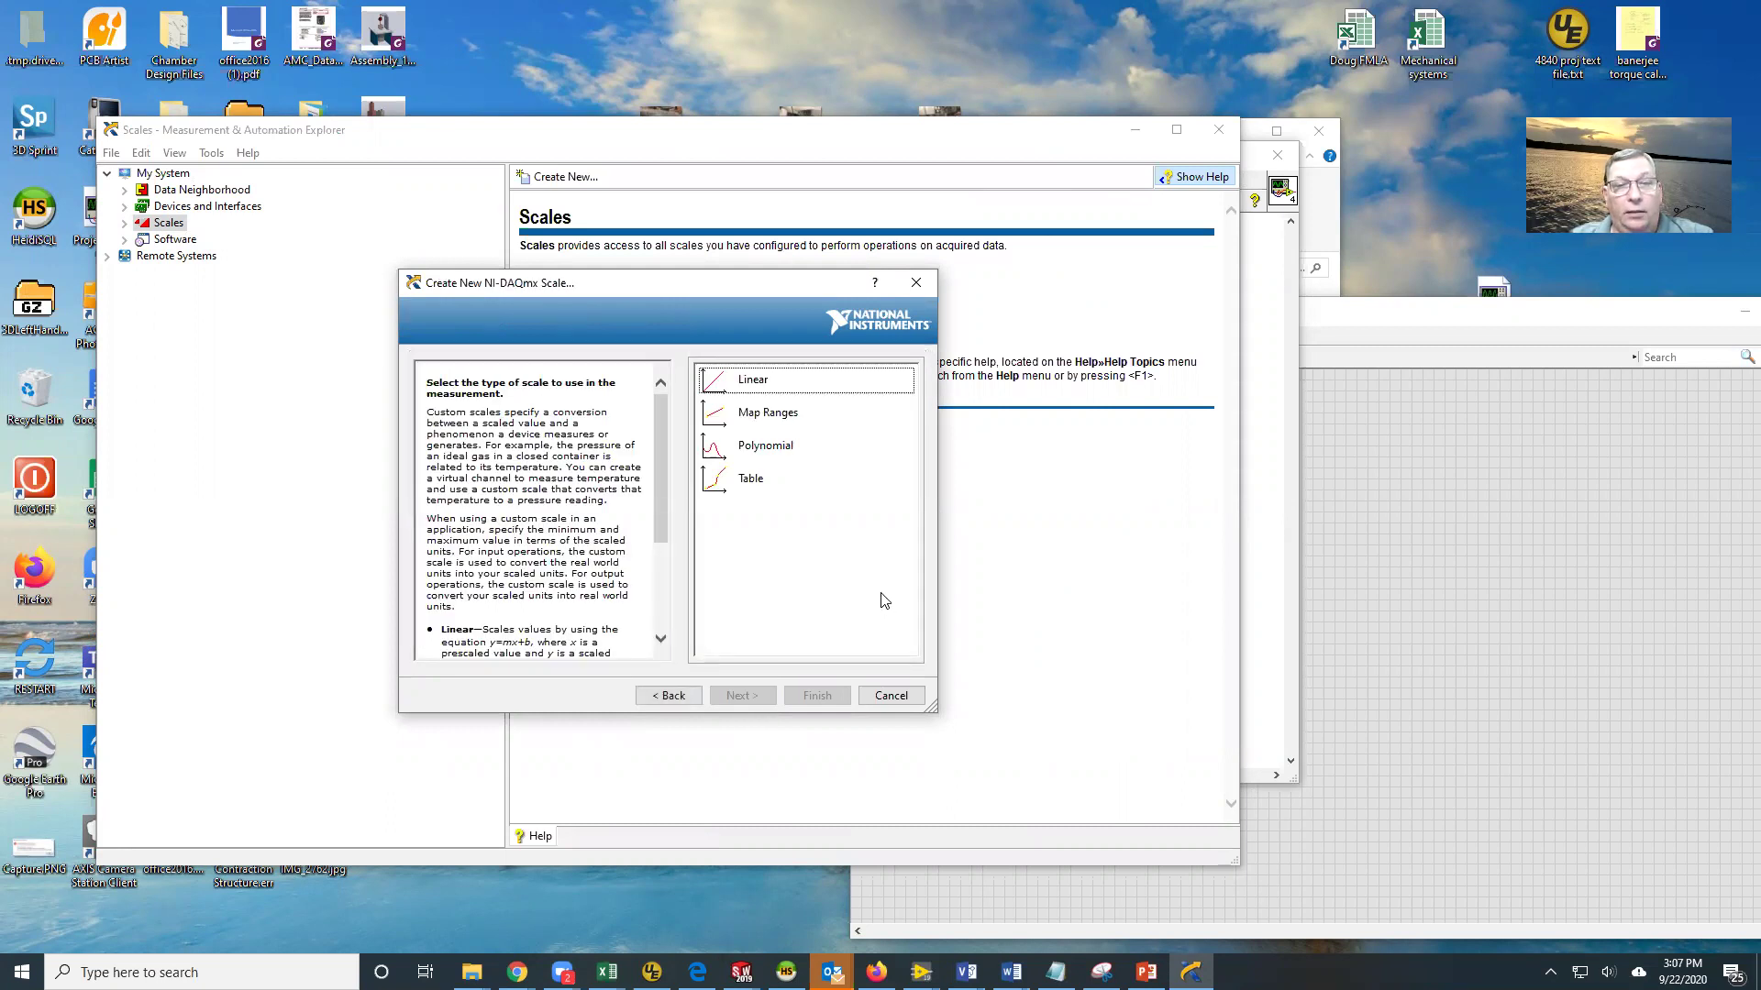
{"action": "double_click", "coordinate": [760, 381]}
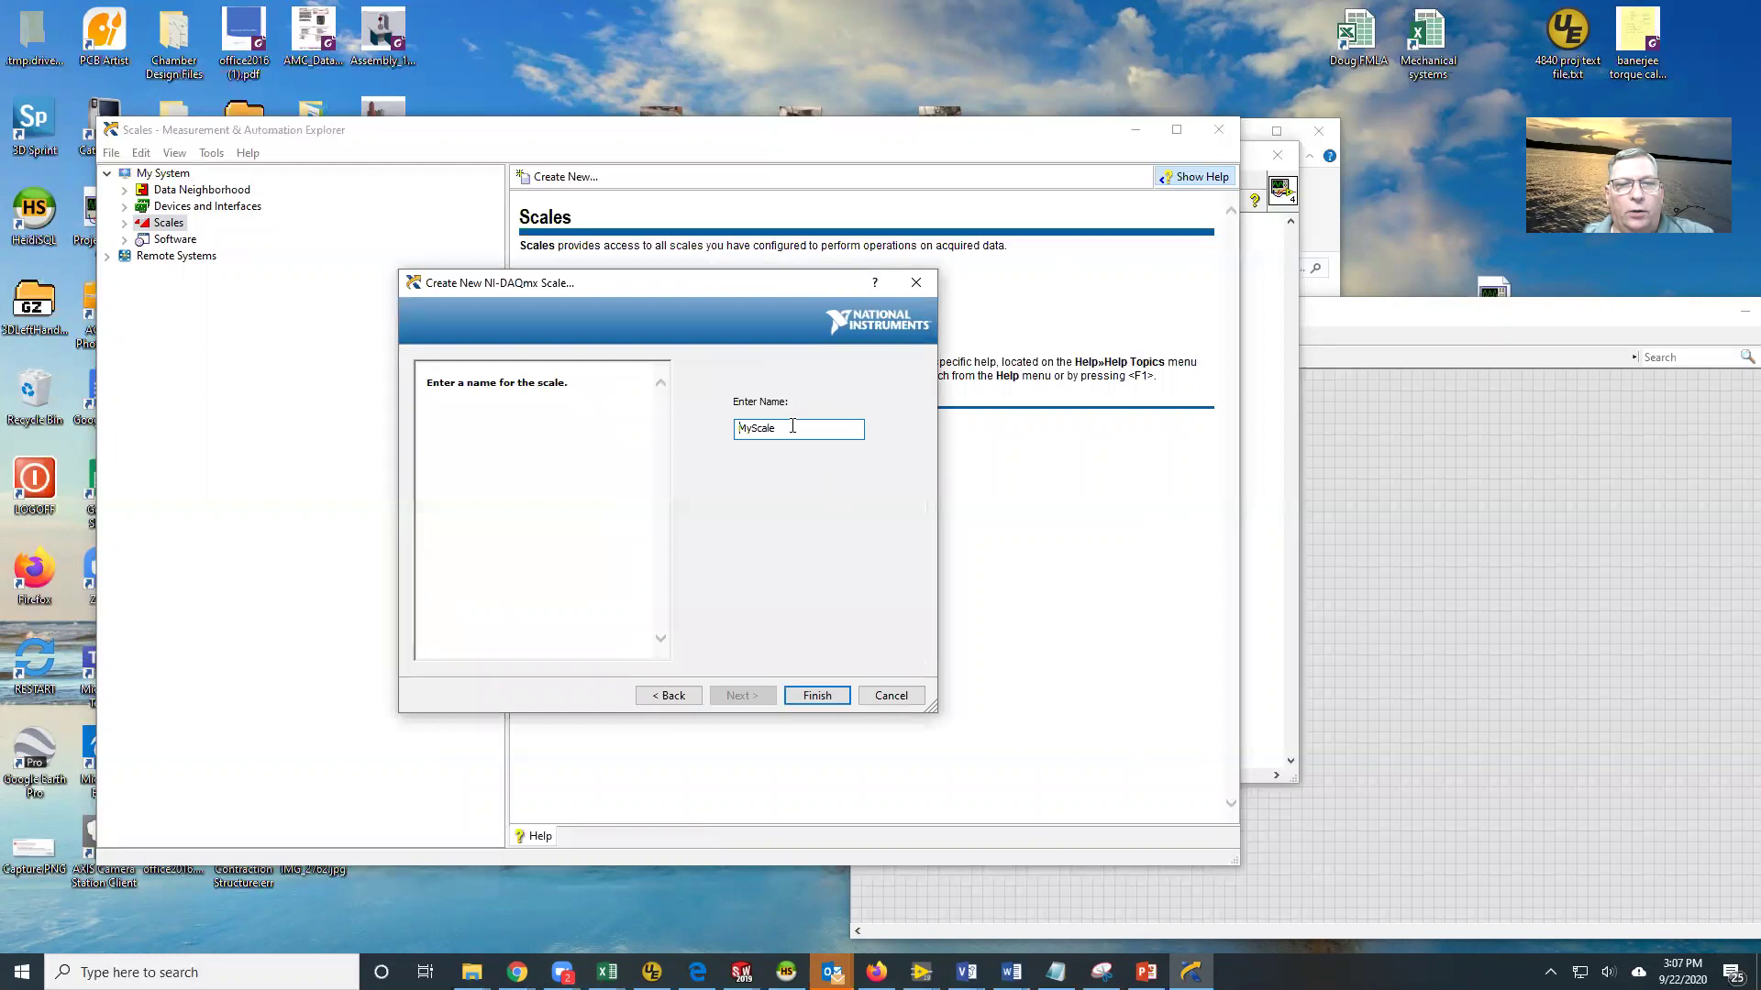
{"action": "left_click_drag", "start_coordinate": [793, 426], "coordinate": [733, 428]}
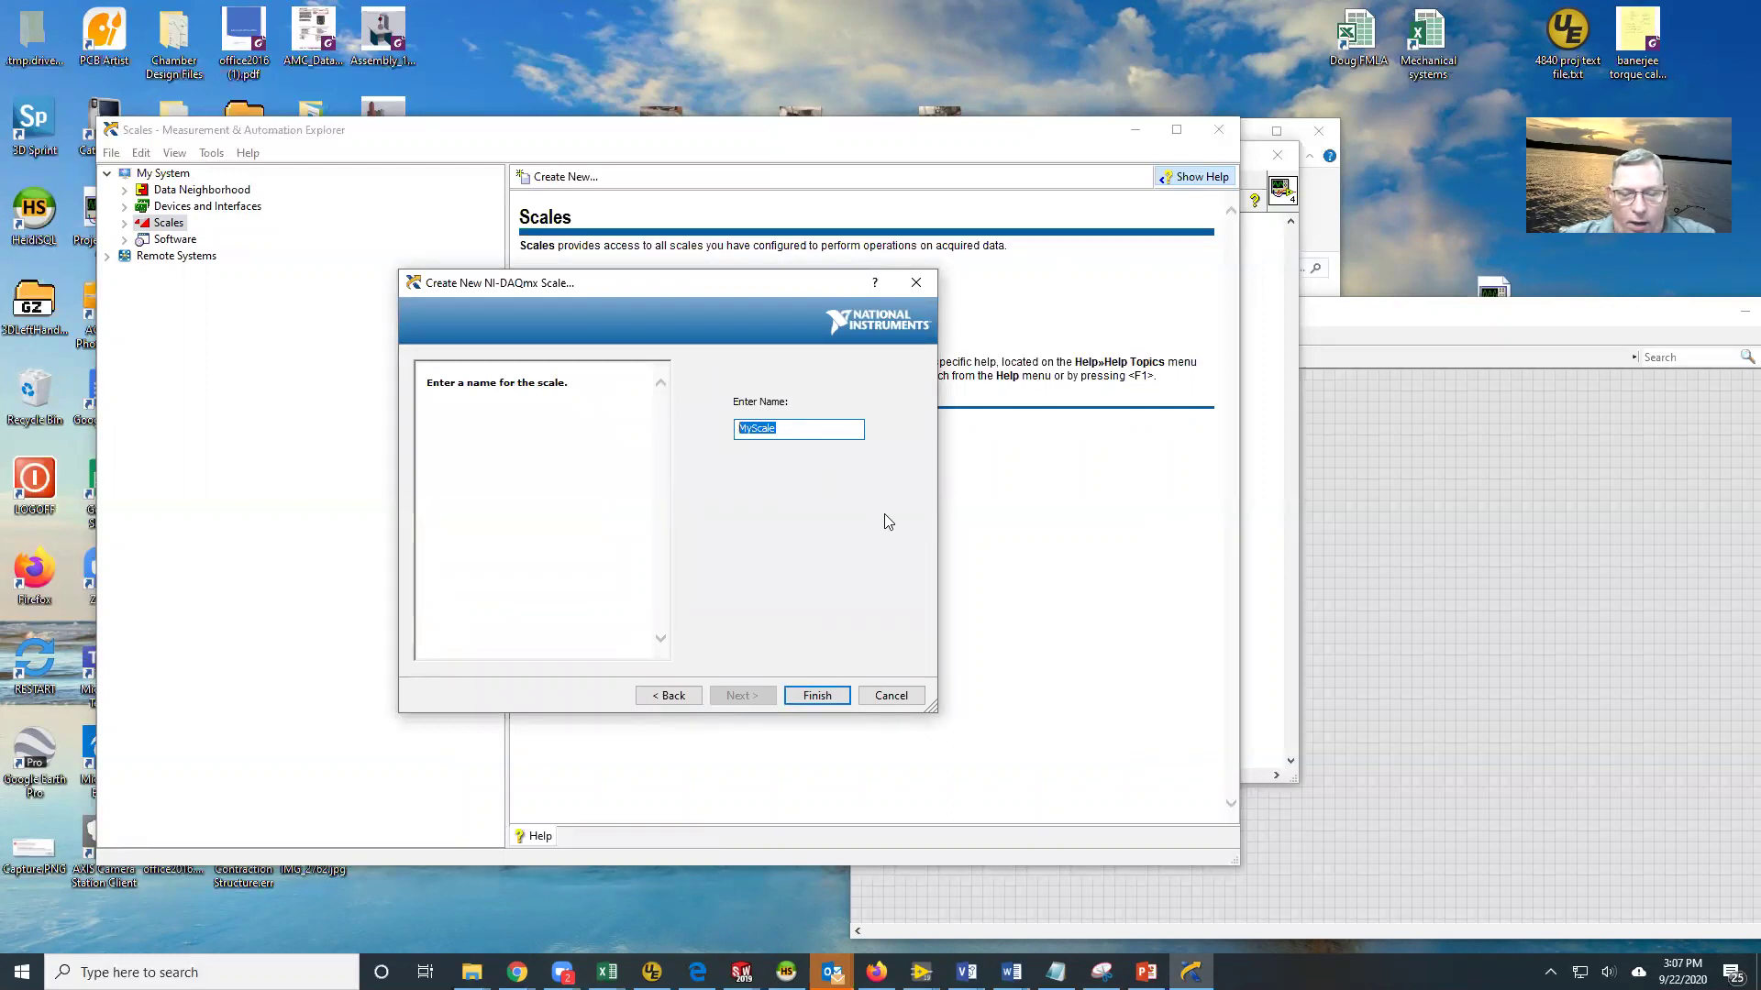
{"action": "type", "text": "test s"}
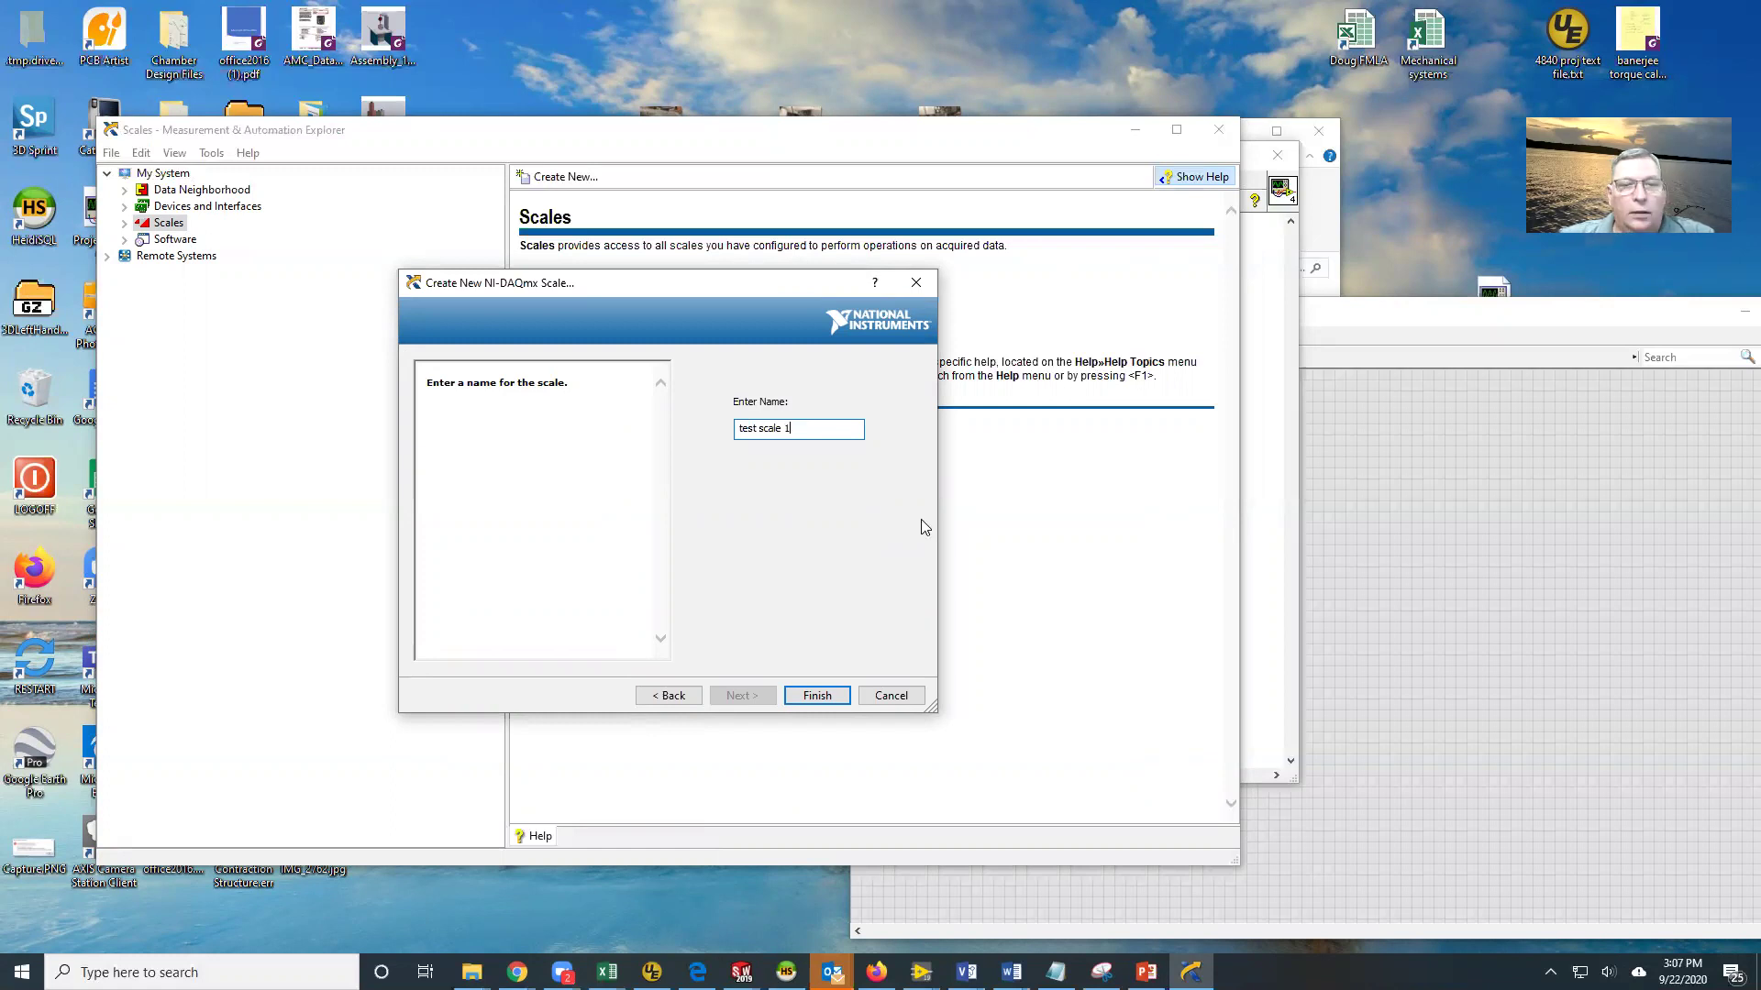
{"action": "left_click", "coordinate": [811, 696]}
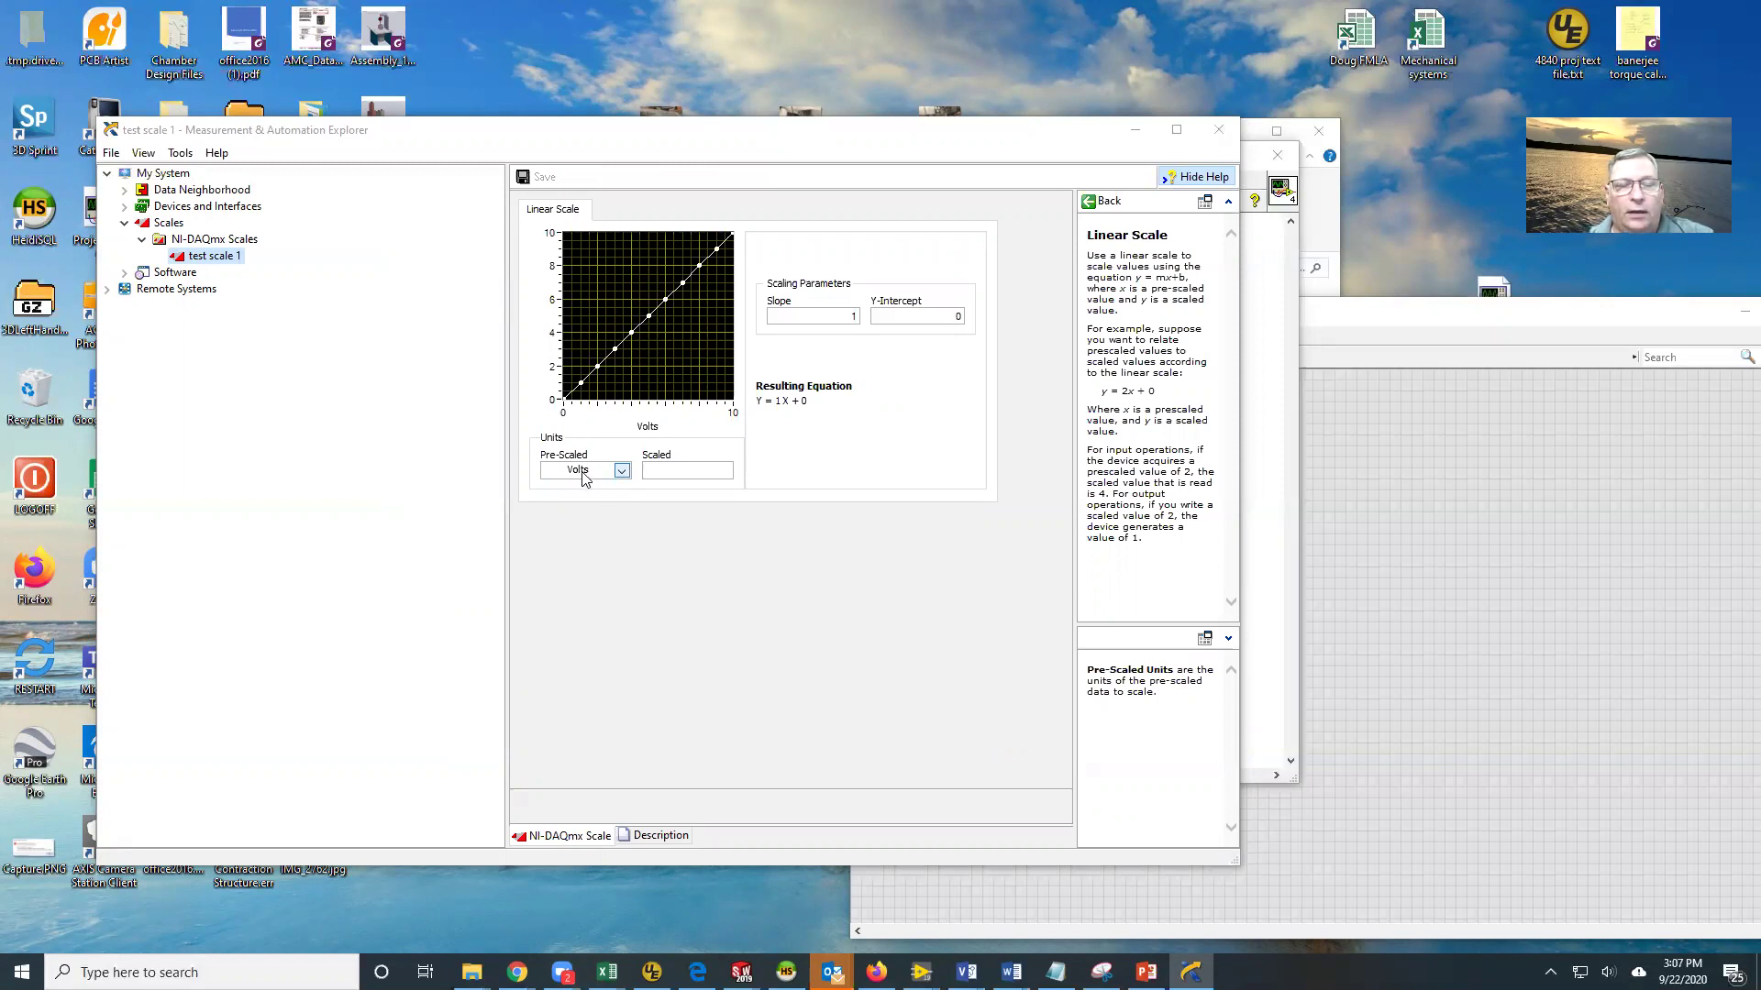
Give test scale 1 PSI scaled units, slope 25 and Y-intercept -0.02, then save it
{"action": "left_click", "coordinate": [659, 467]}
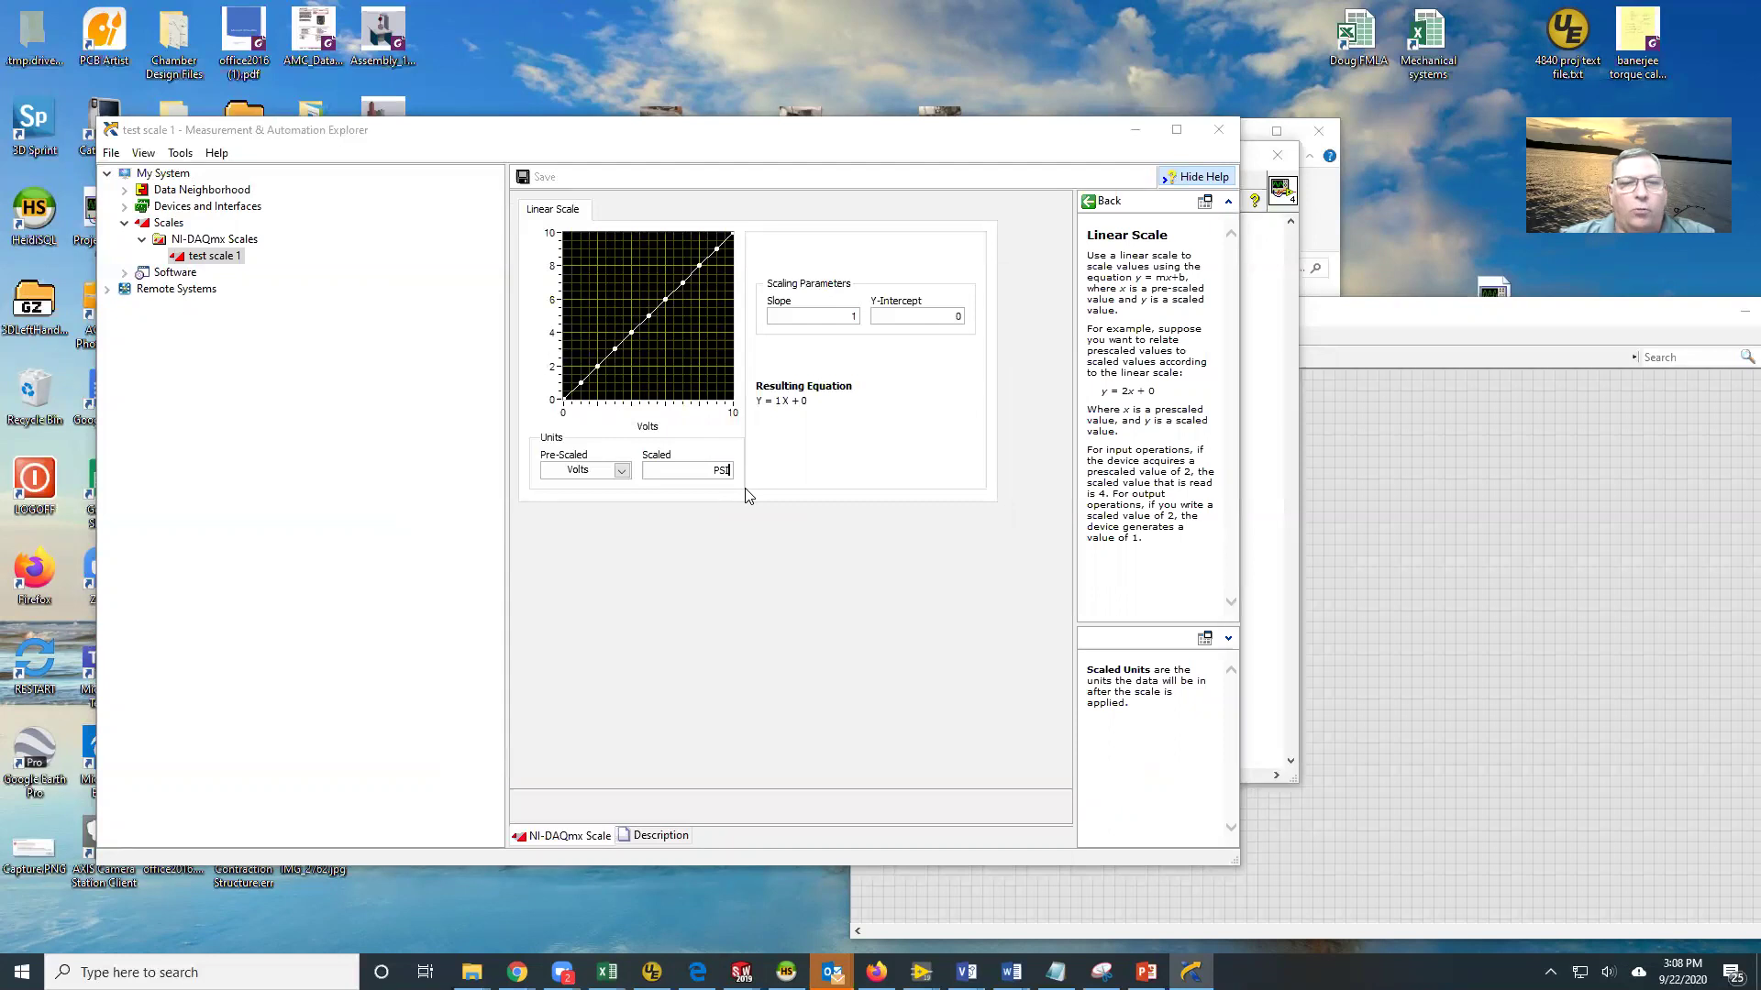
{"action": "left_click", "coordinate": [831, 585]}
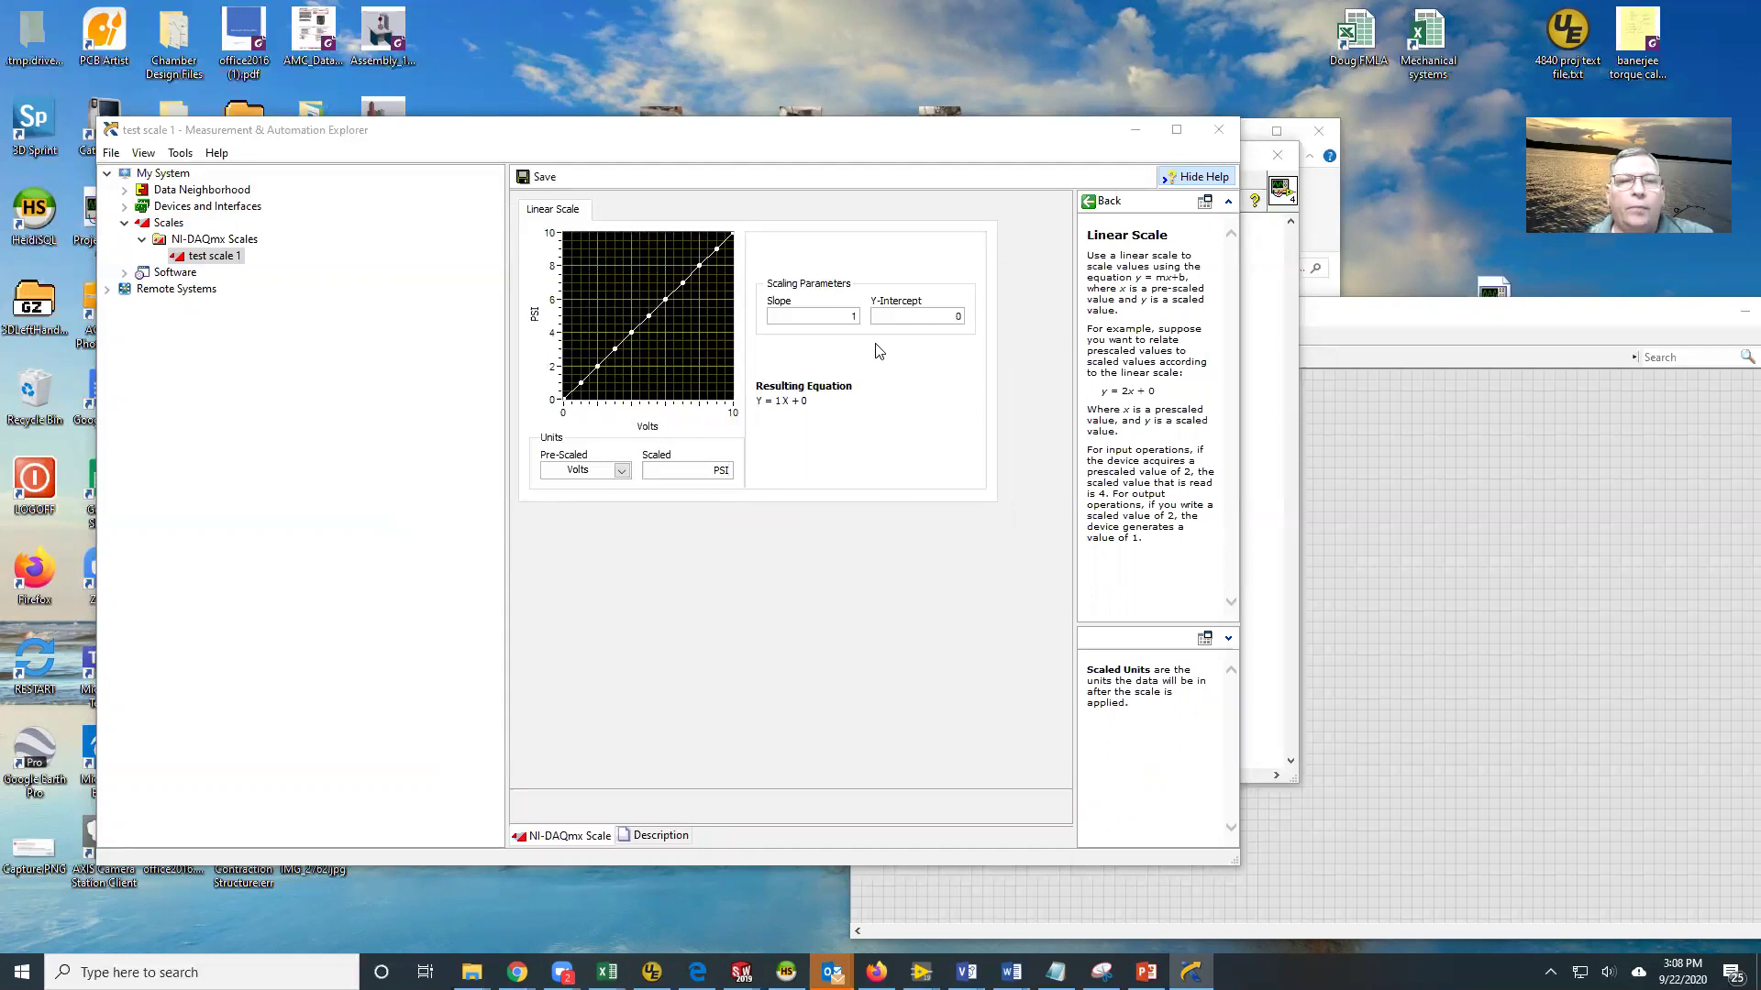
{"action": "left_click", "coordinate": [844, 315]}
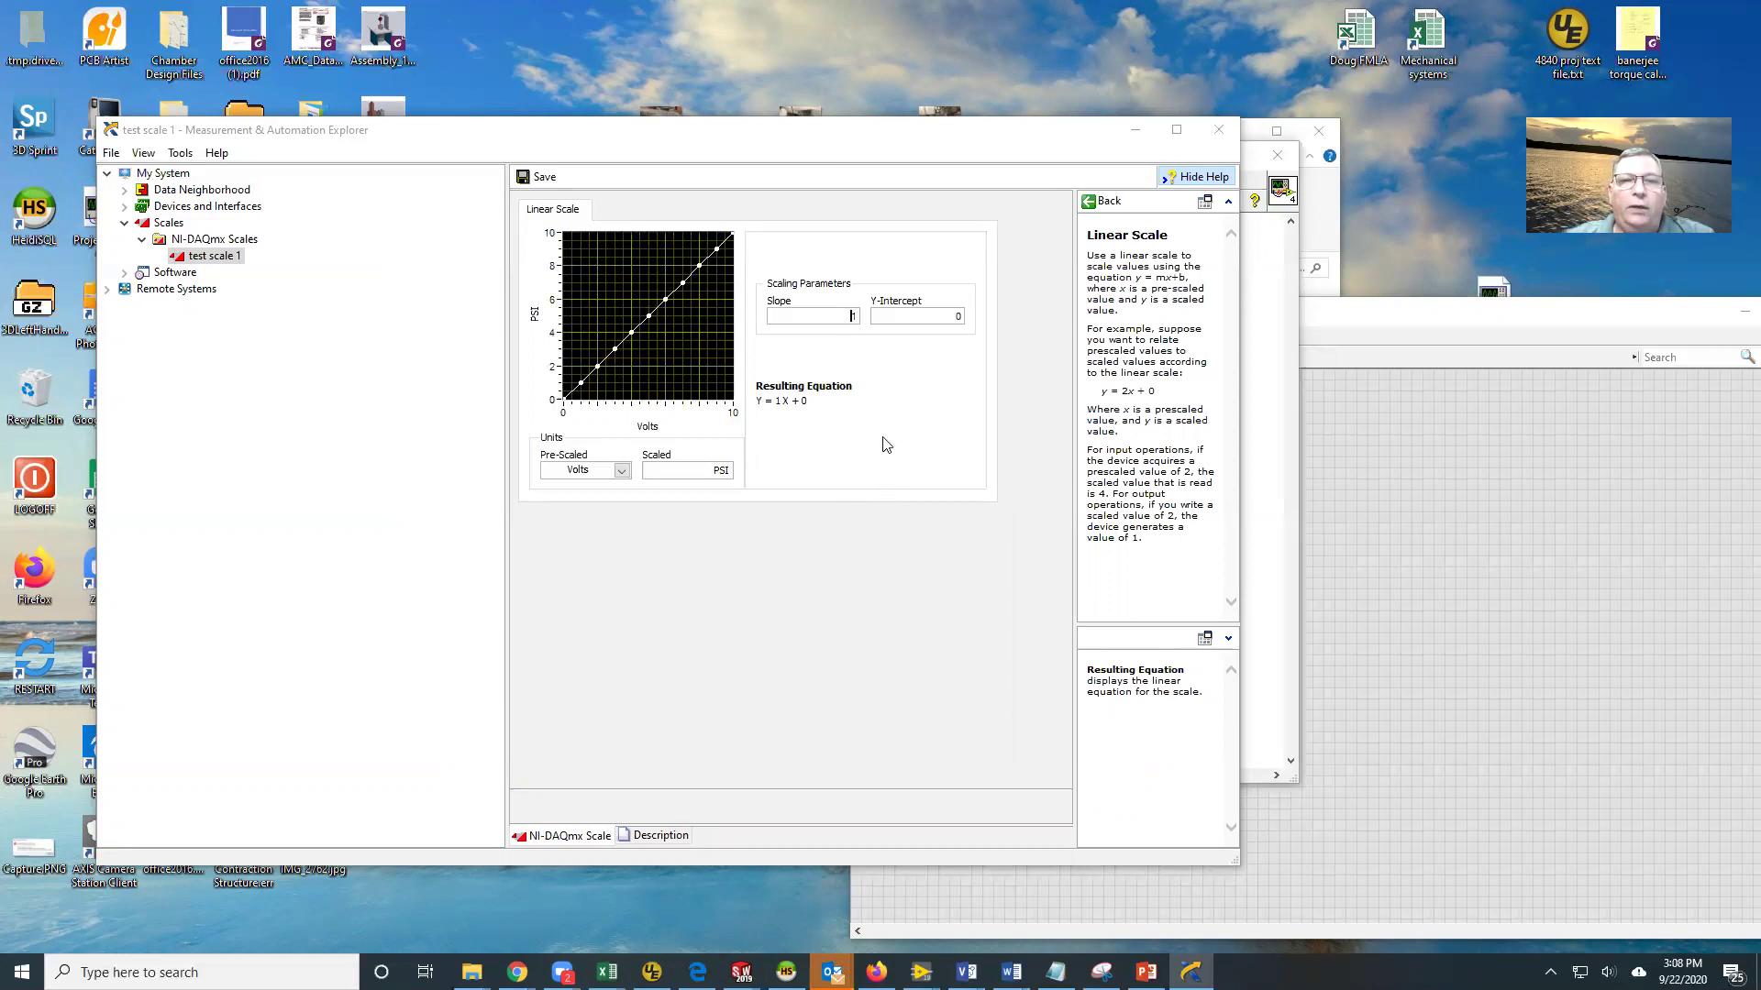
{"action": "double_click", "coordinate": [848, 316]}
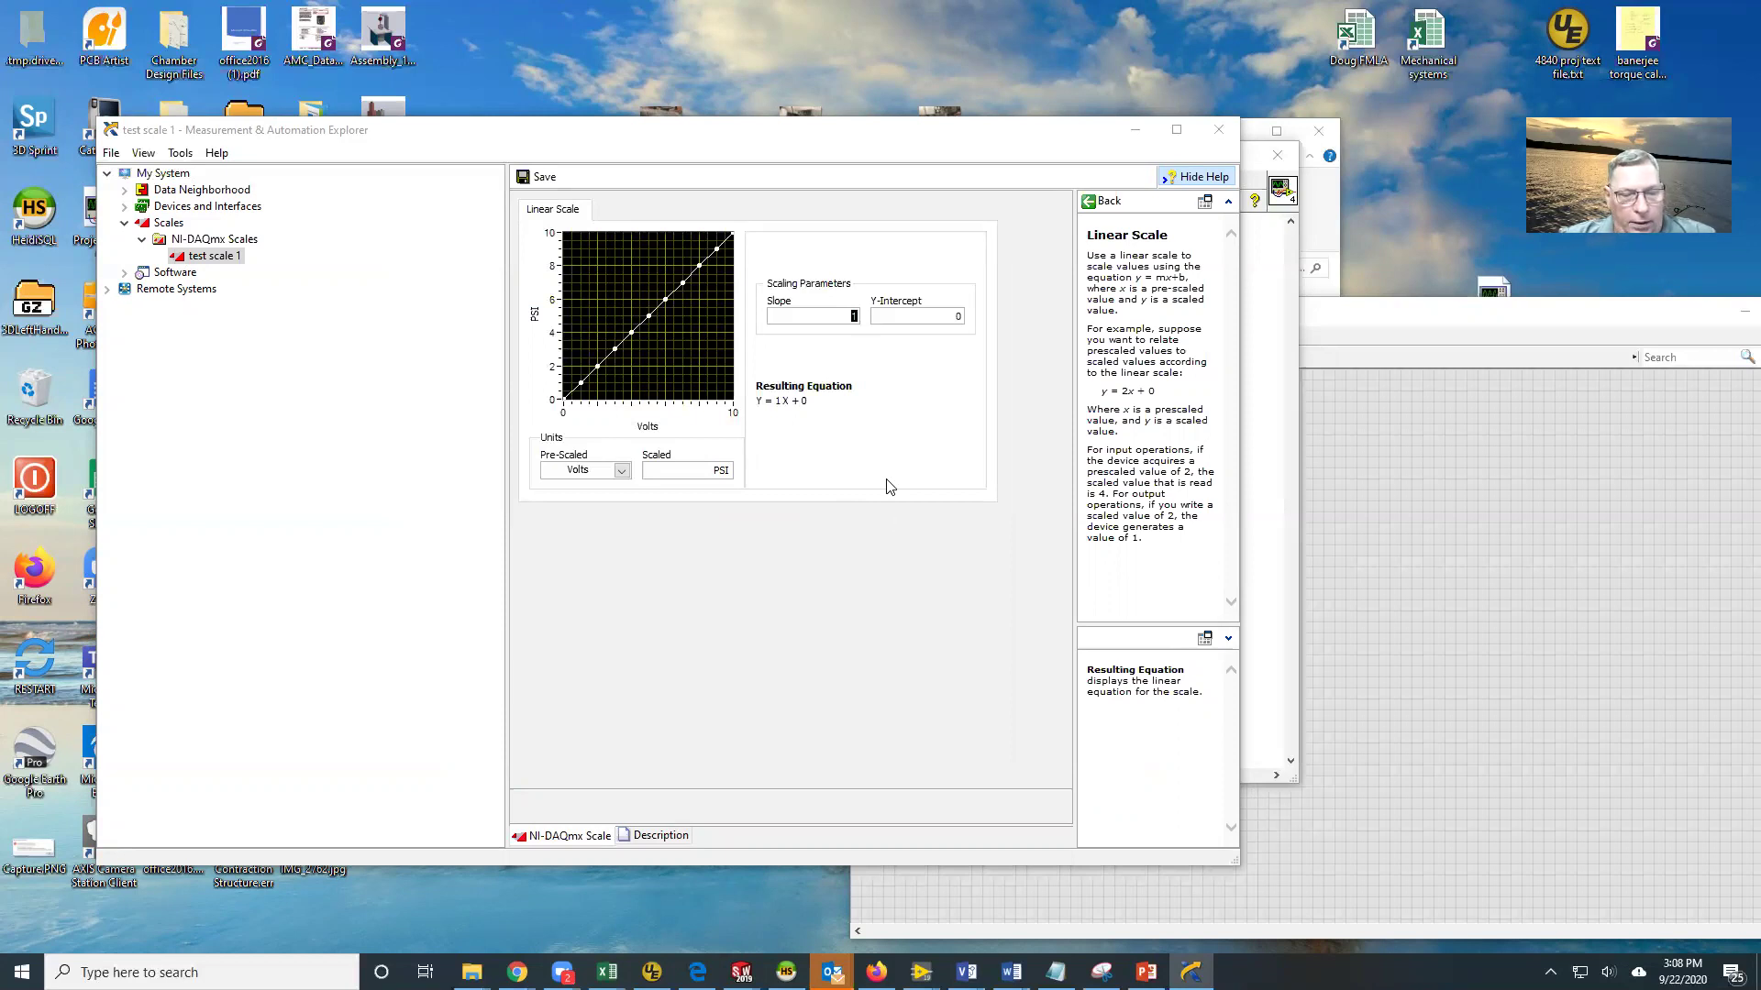
{"action": "left_click", "coordinate": [928, 316]}
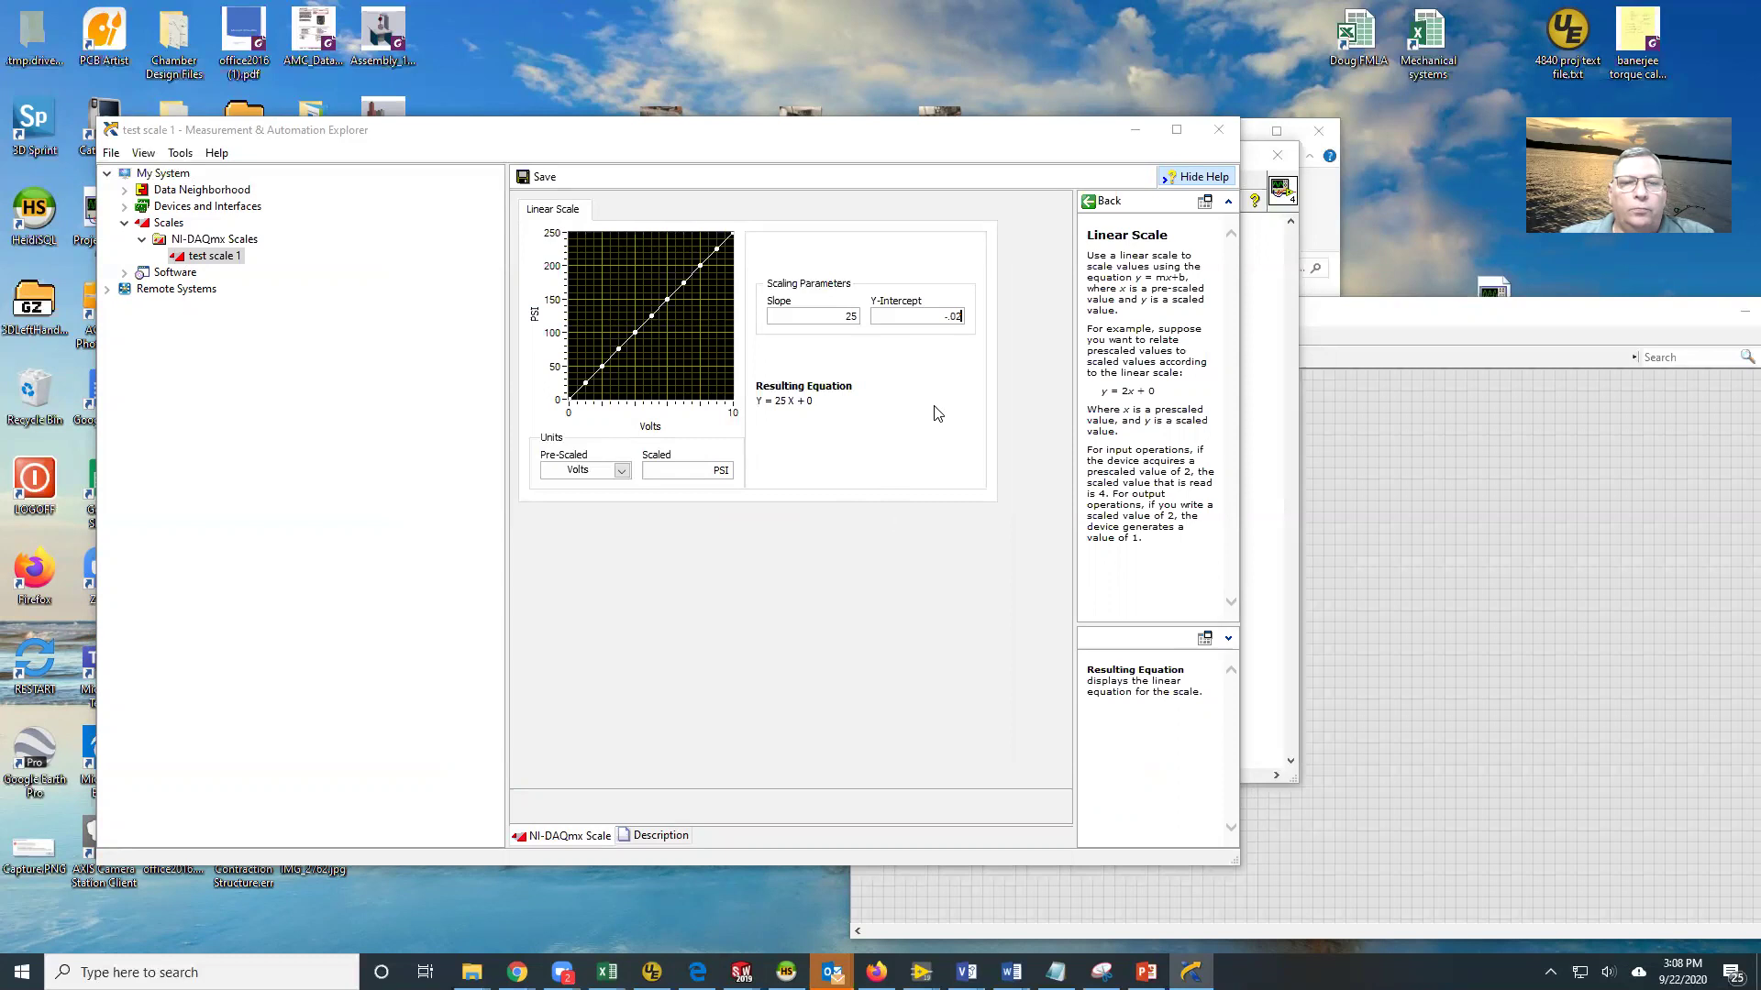
{"action": "key", "text": "Return"}
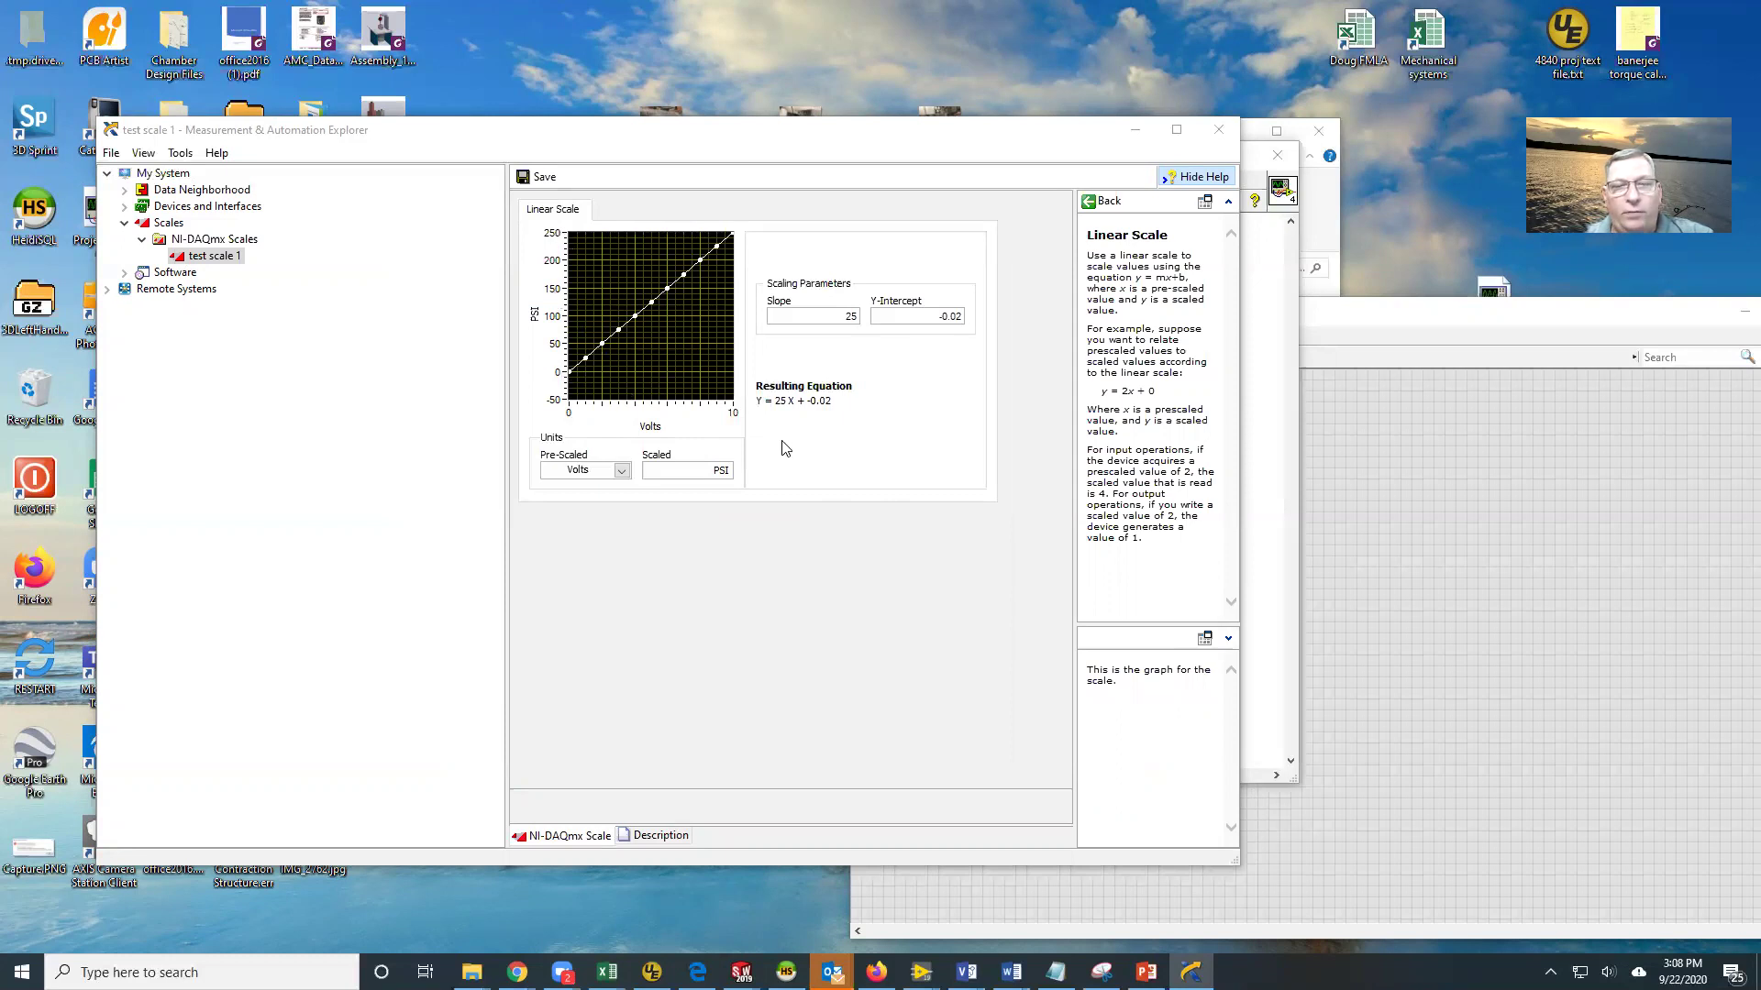
{"action": "left_click", "coordinate": [543, 178]}
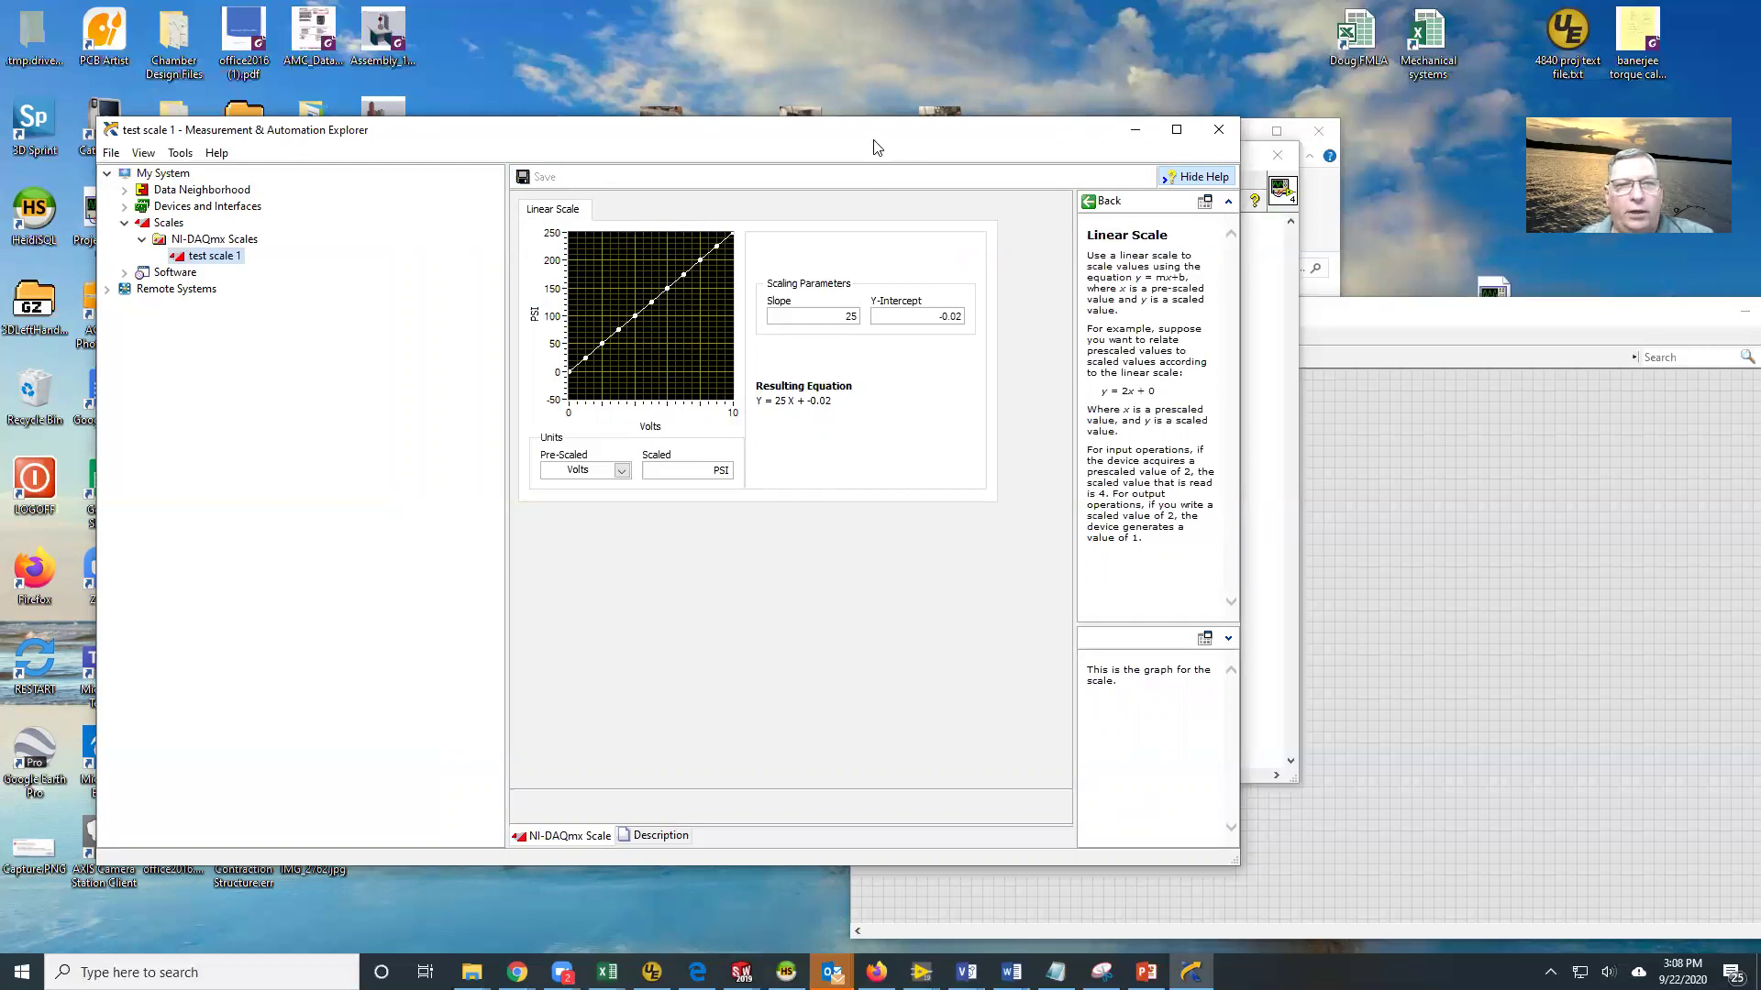
Place a DAQmx Create Virtual Channel (AI Voltage) node on the LabVIEW block diagram
{"action": "left_click_drag", "start_coordinate": [876, 146], "coordinate": [777, 147]}
{"action": "left_click", "coordinate": [1181, 416]}
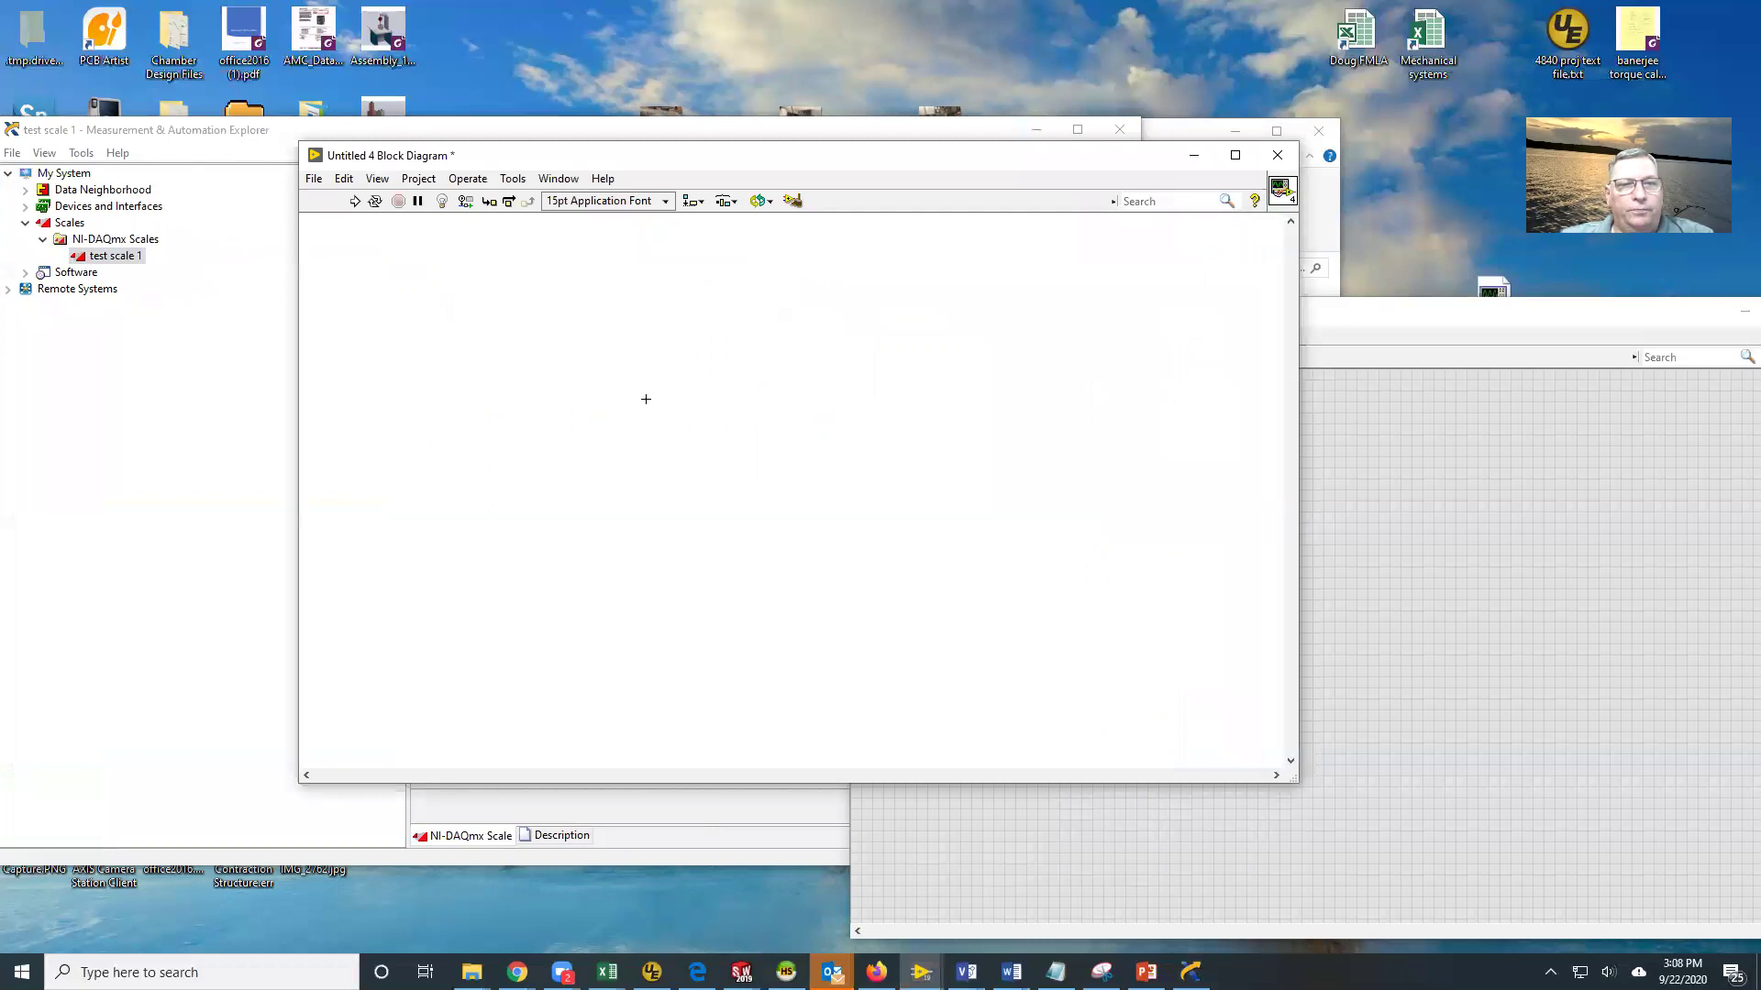
{"action": "right_click", "coordinate": [439, 325]}
{"action": "mouse_move", "coordinate": [440, 326]}
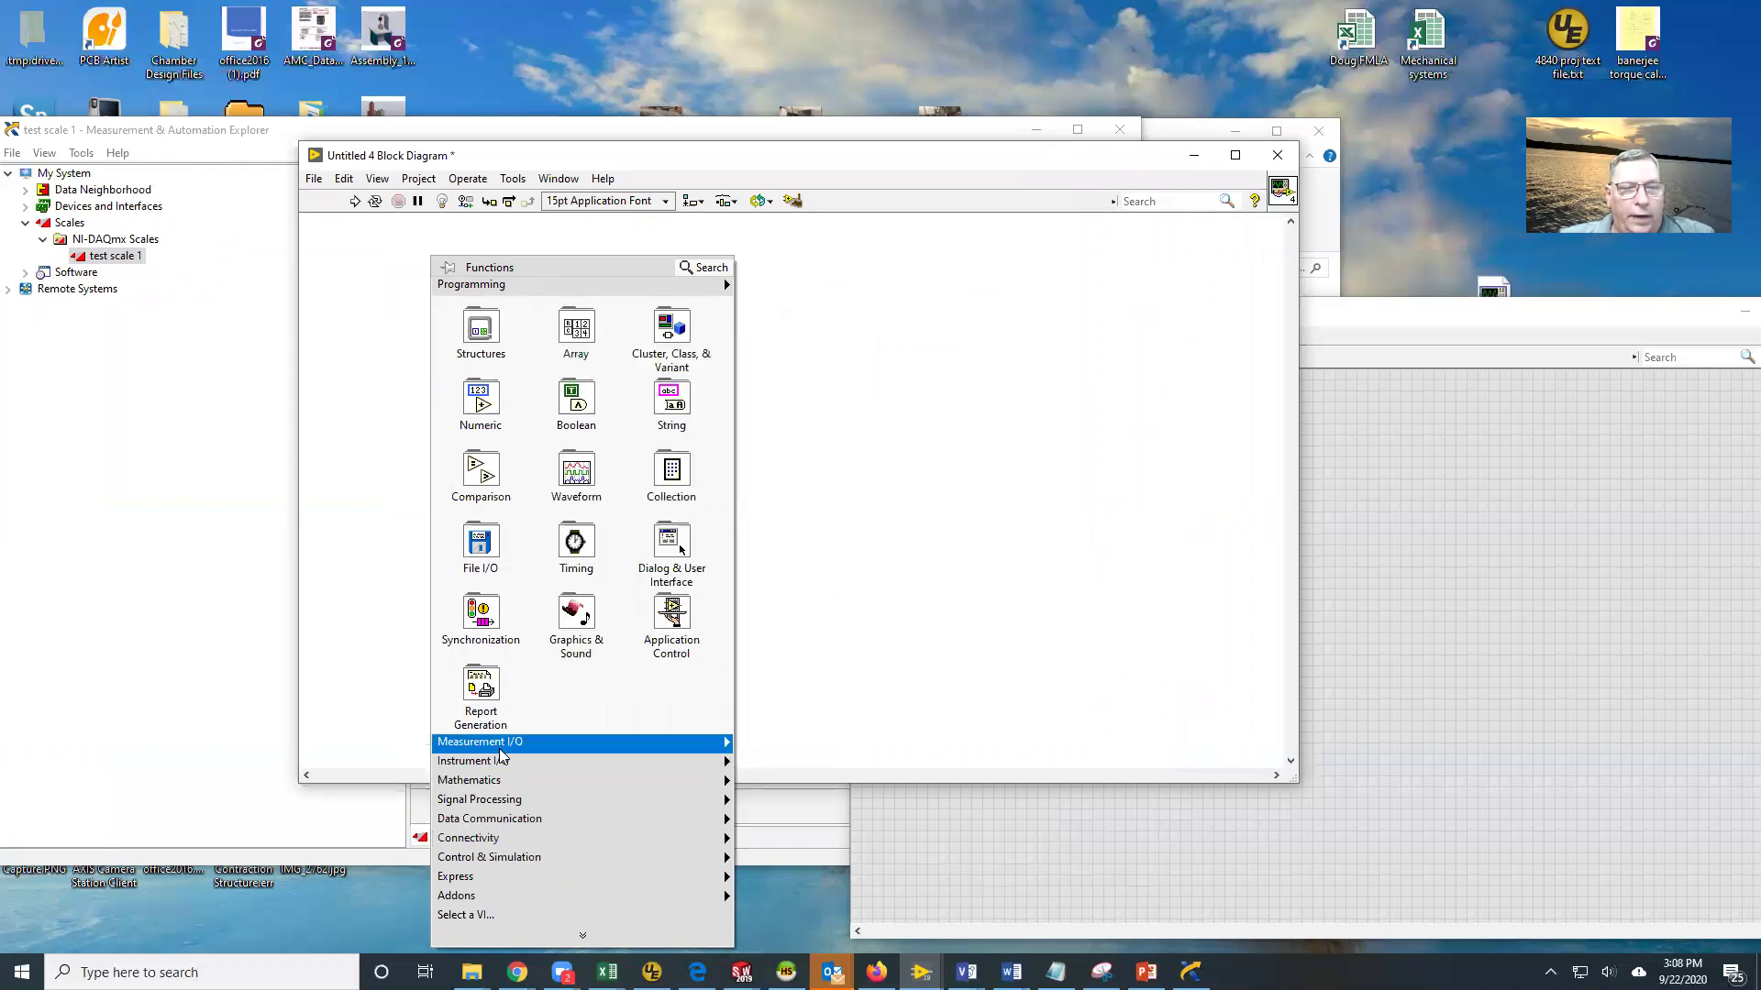
{"action": "mouse_move", "coordinate": [533, 750]}
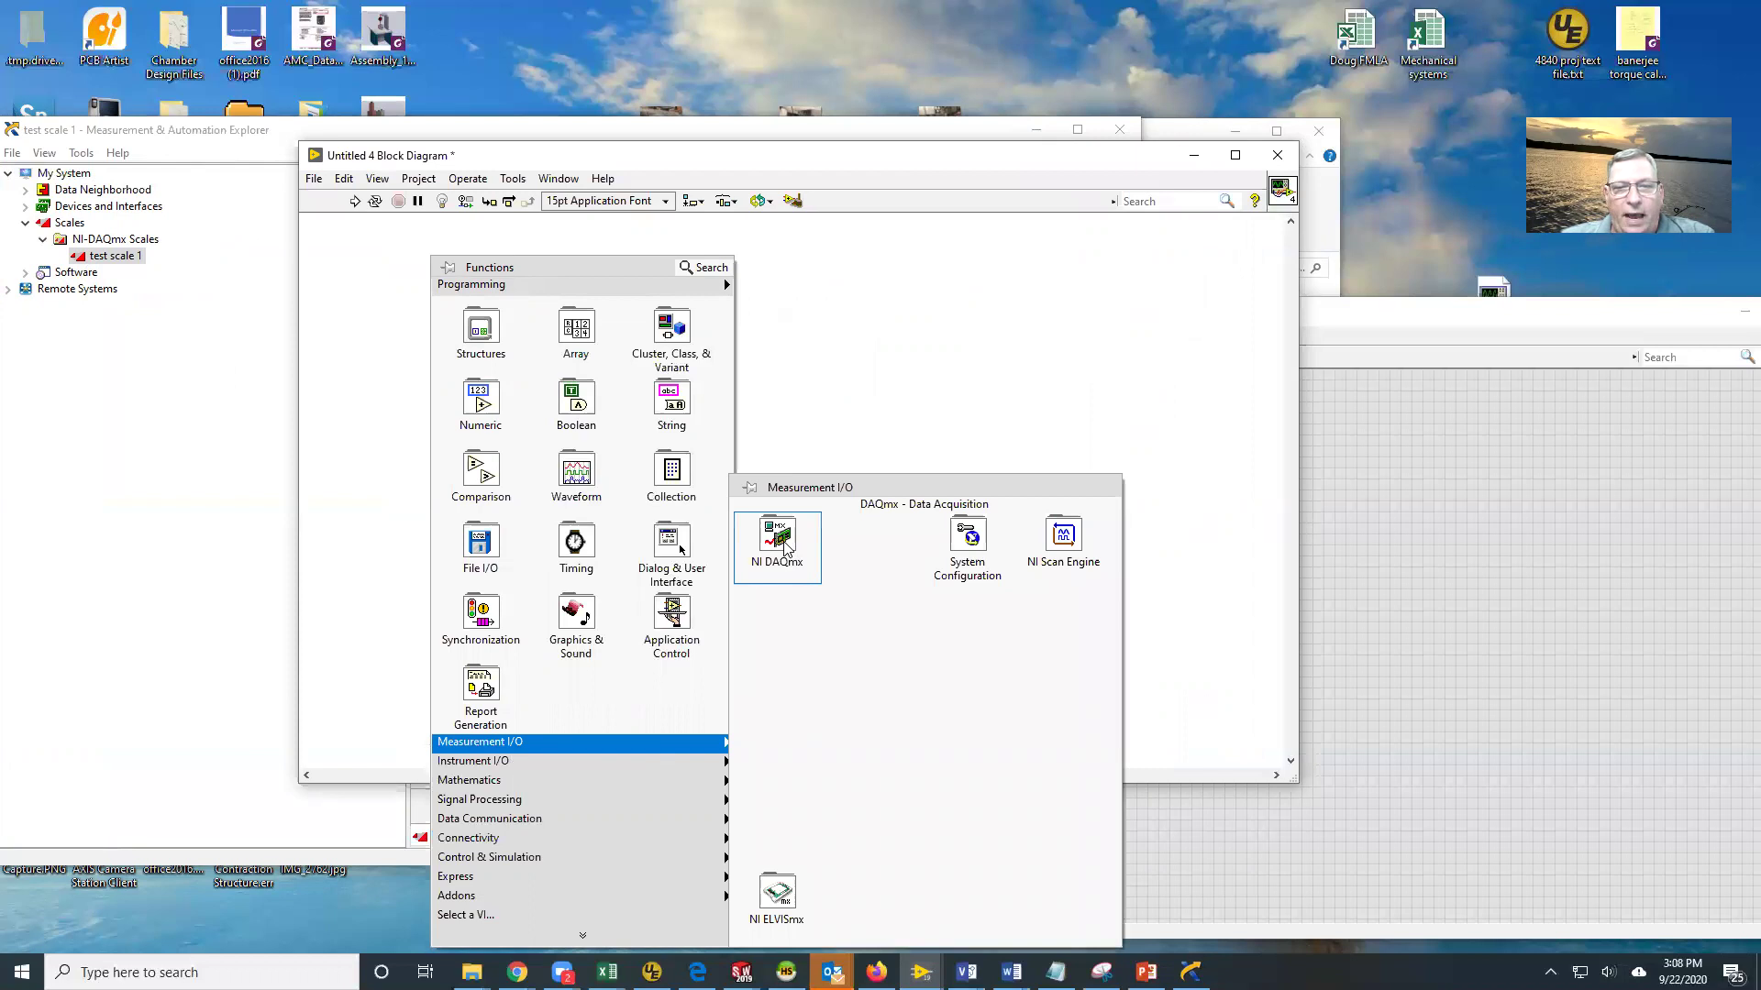
{"action": "mouse_move", "coordinate": [784, 549]}
{"action": "left_click", "coordinate": [1059, 582]}
{"action": "left_click", "coordinate": [545, 328]}
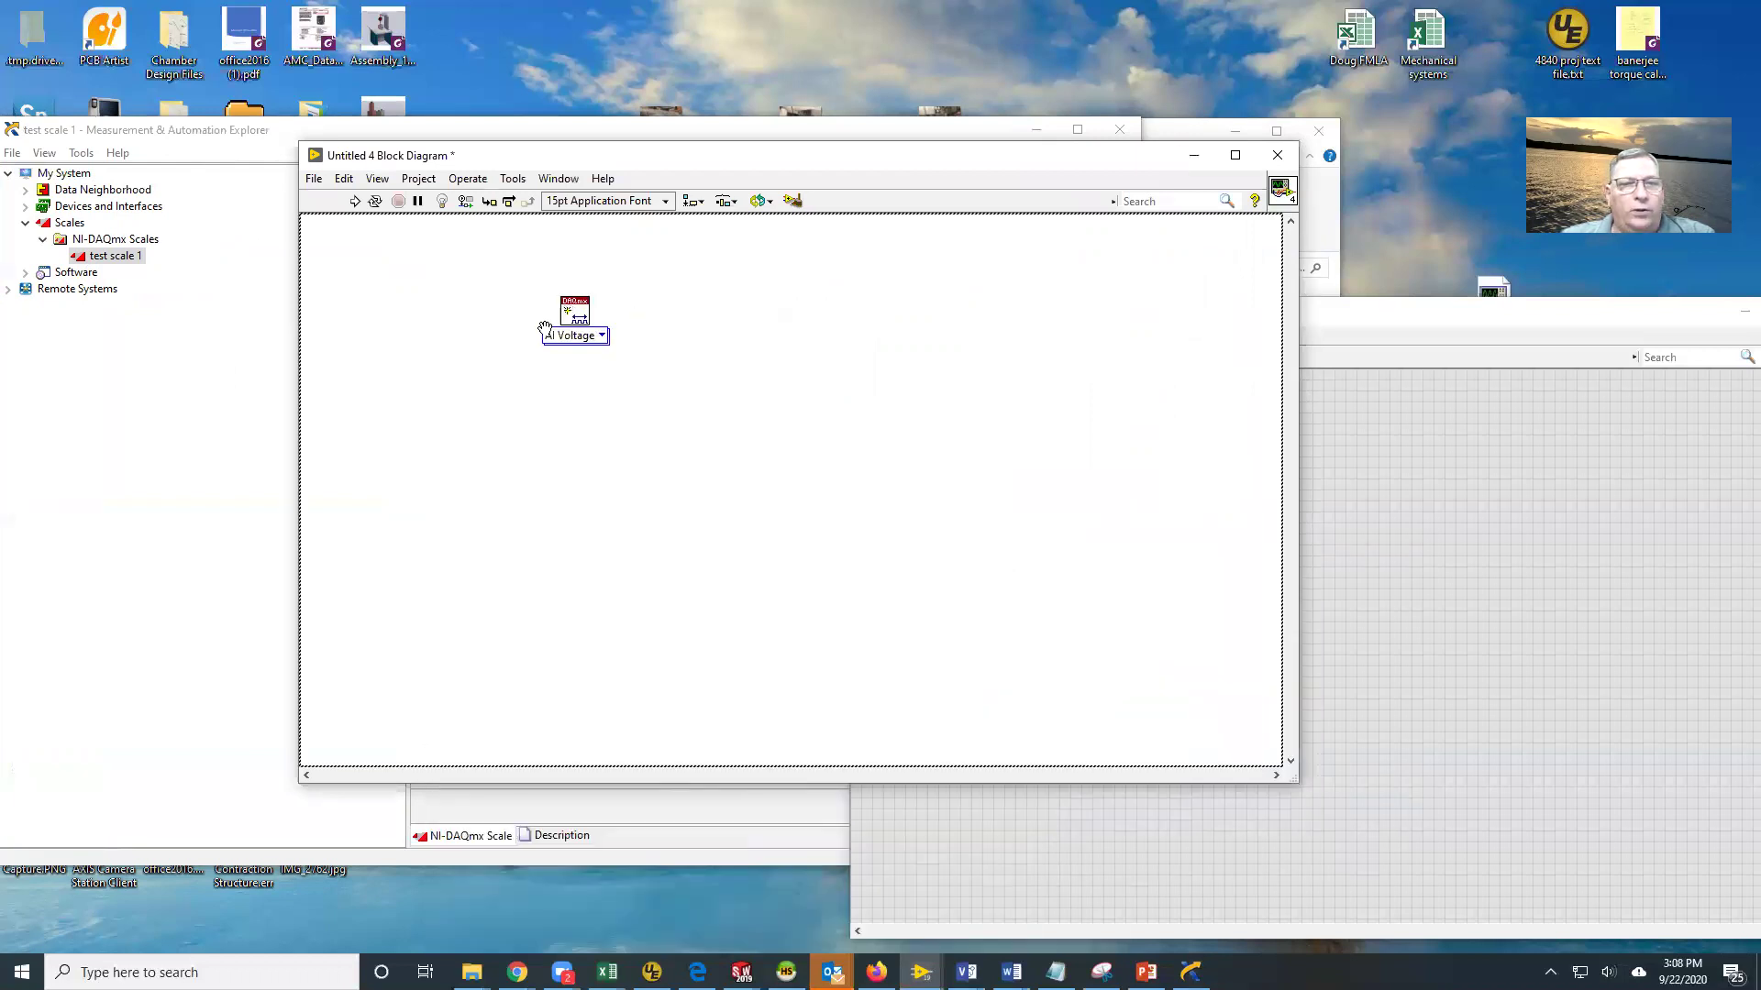
Wire a physical-channel constant set to myDAQ1/ai0 into the channel node
{"action": "right_click", "coordinate": [531, 440]}
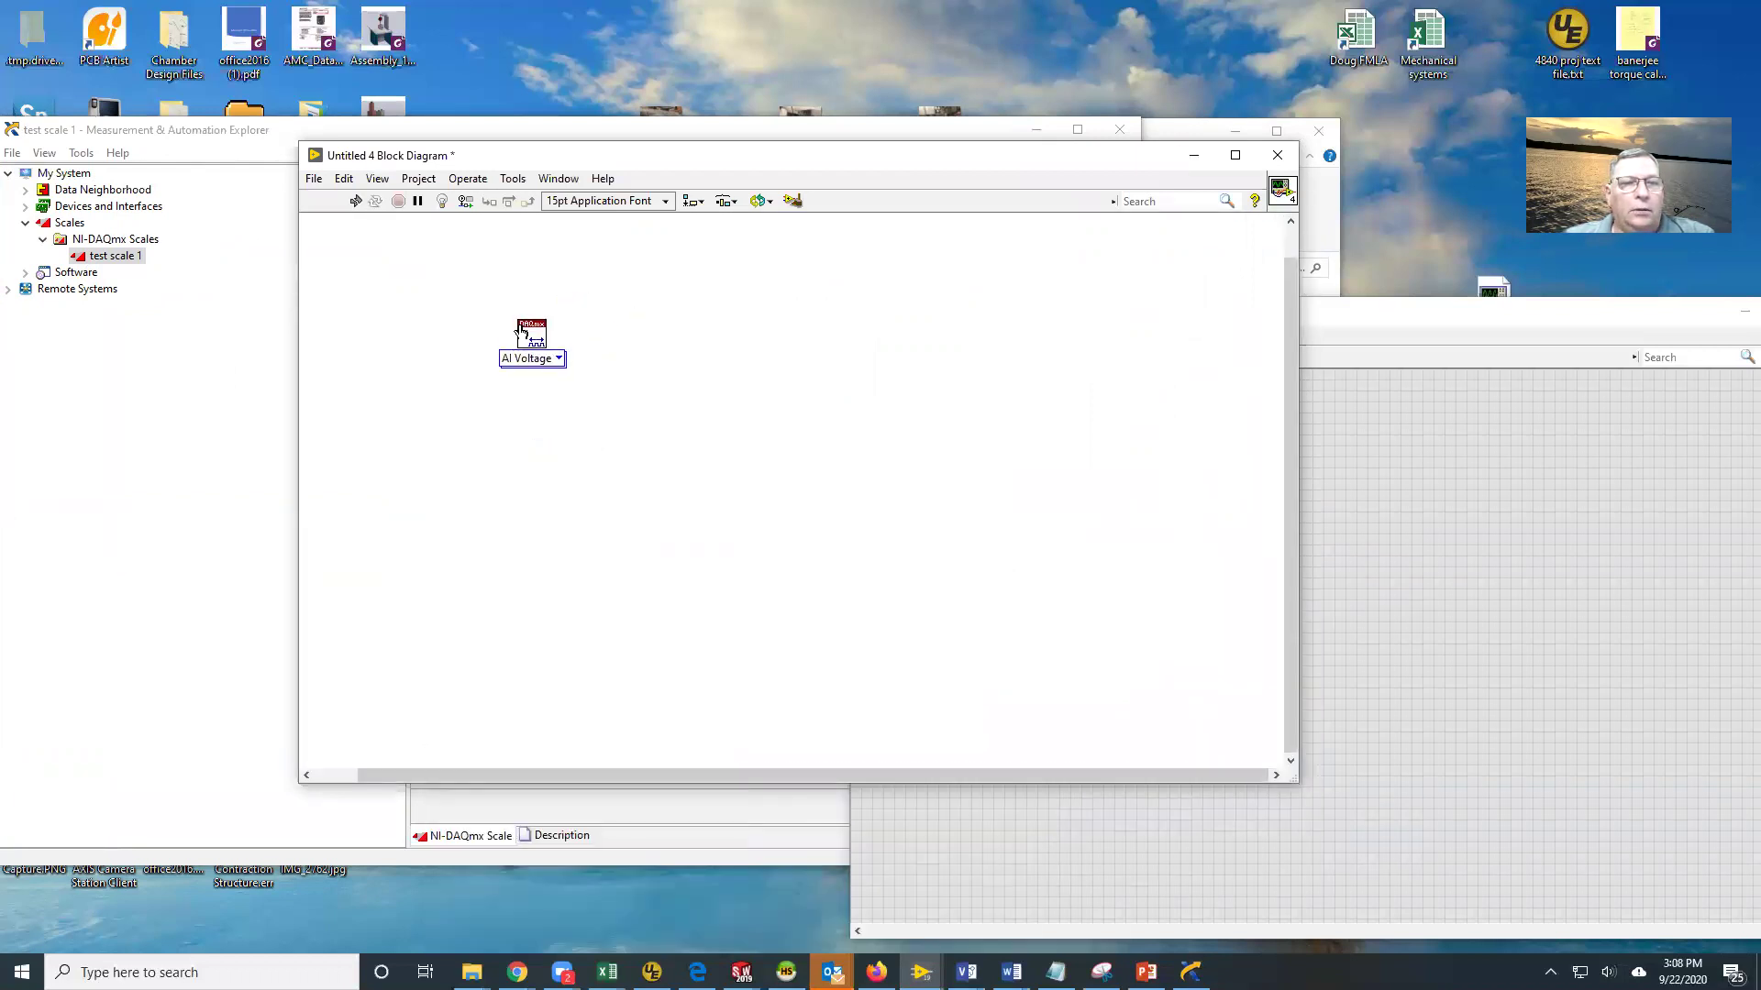
{"action": "right_click", "coordinate": [491, 338], "text": "shift"}
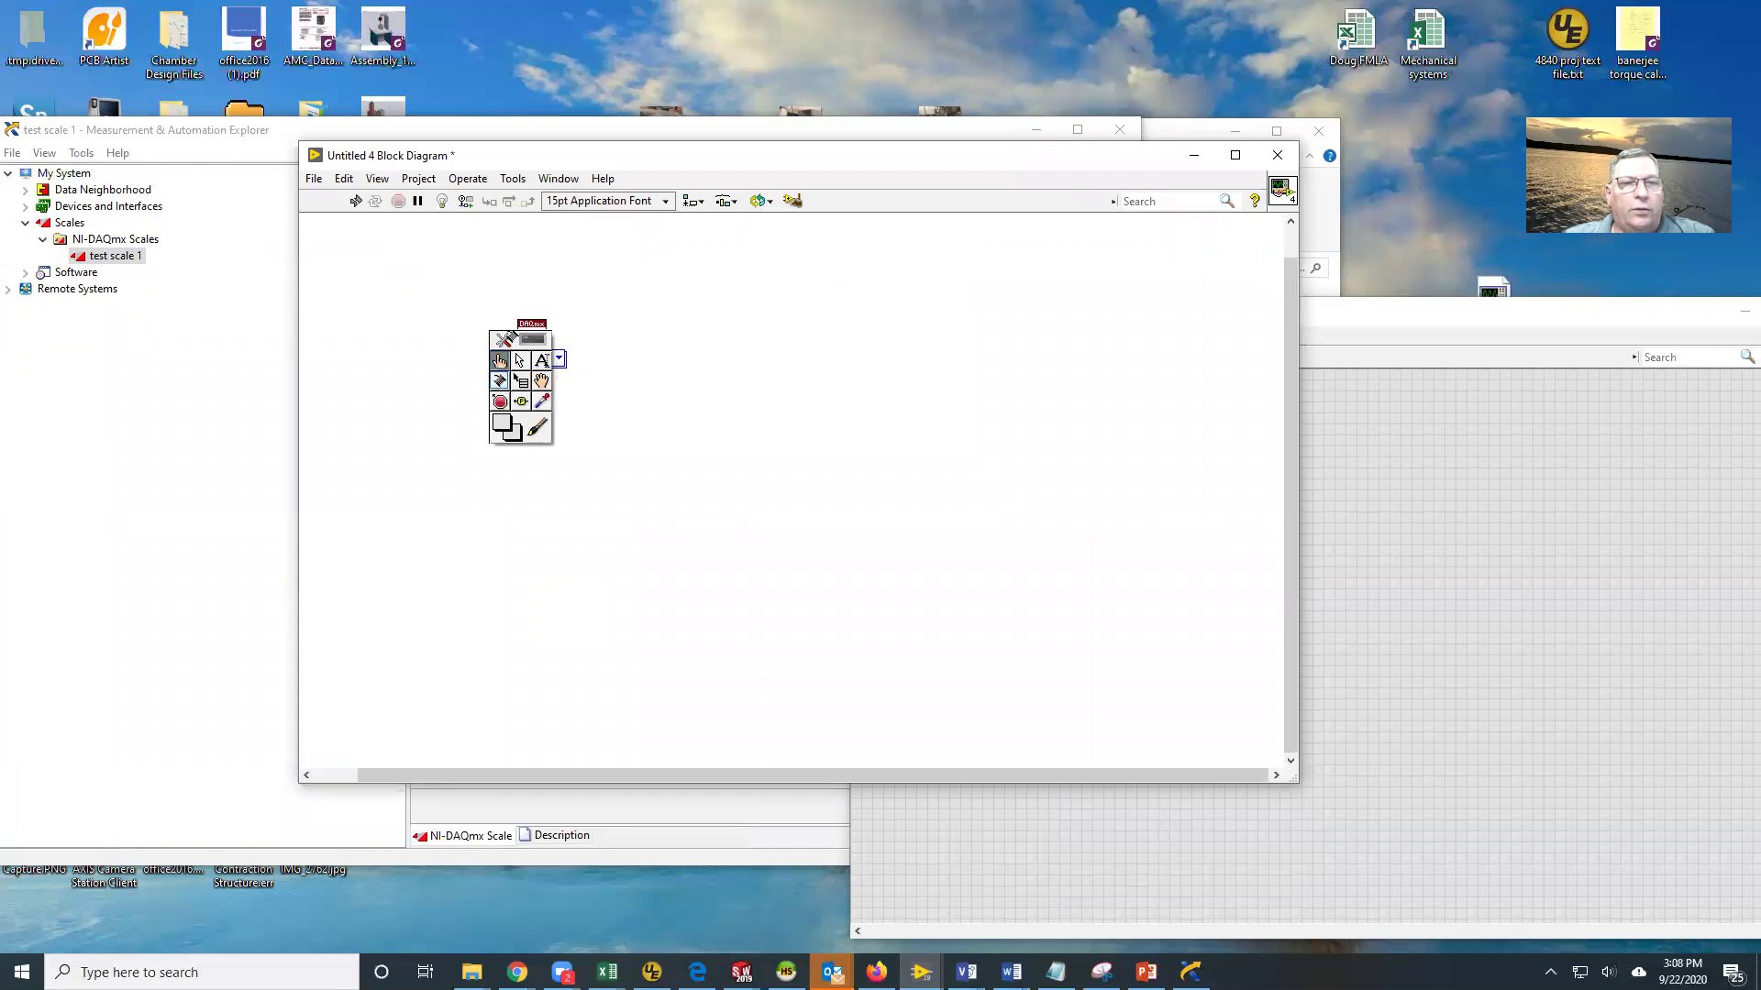
{"action": "left_click", "coordinate": [500, 360]}
{"action": "right_click", "coordinate": [520, 332]}
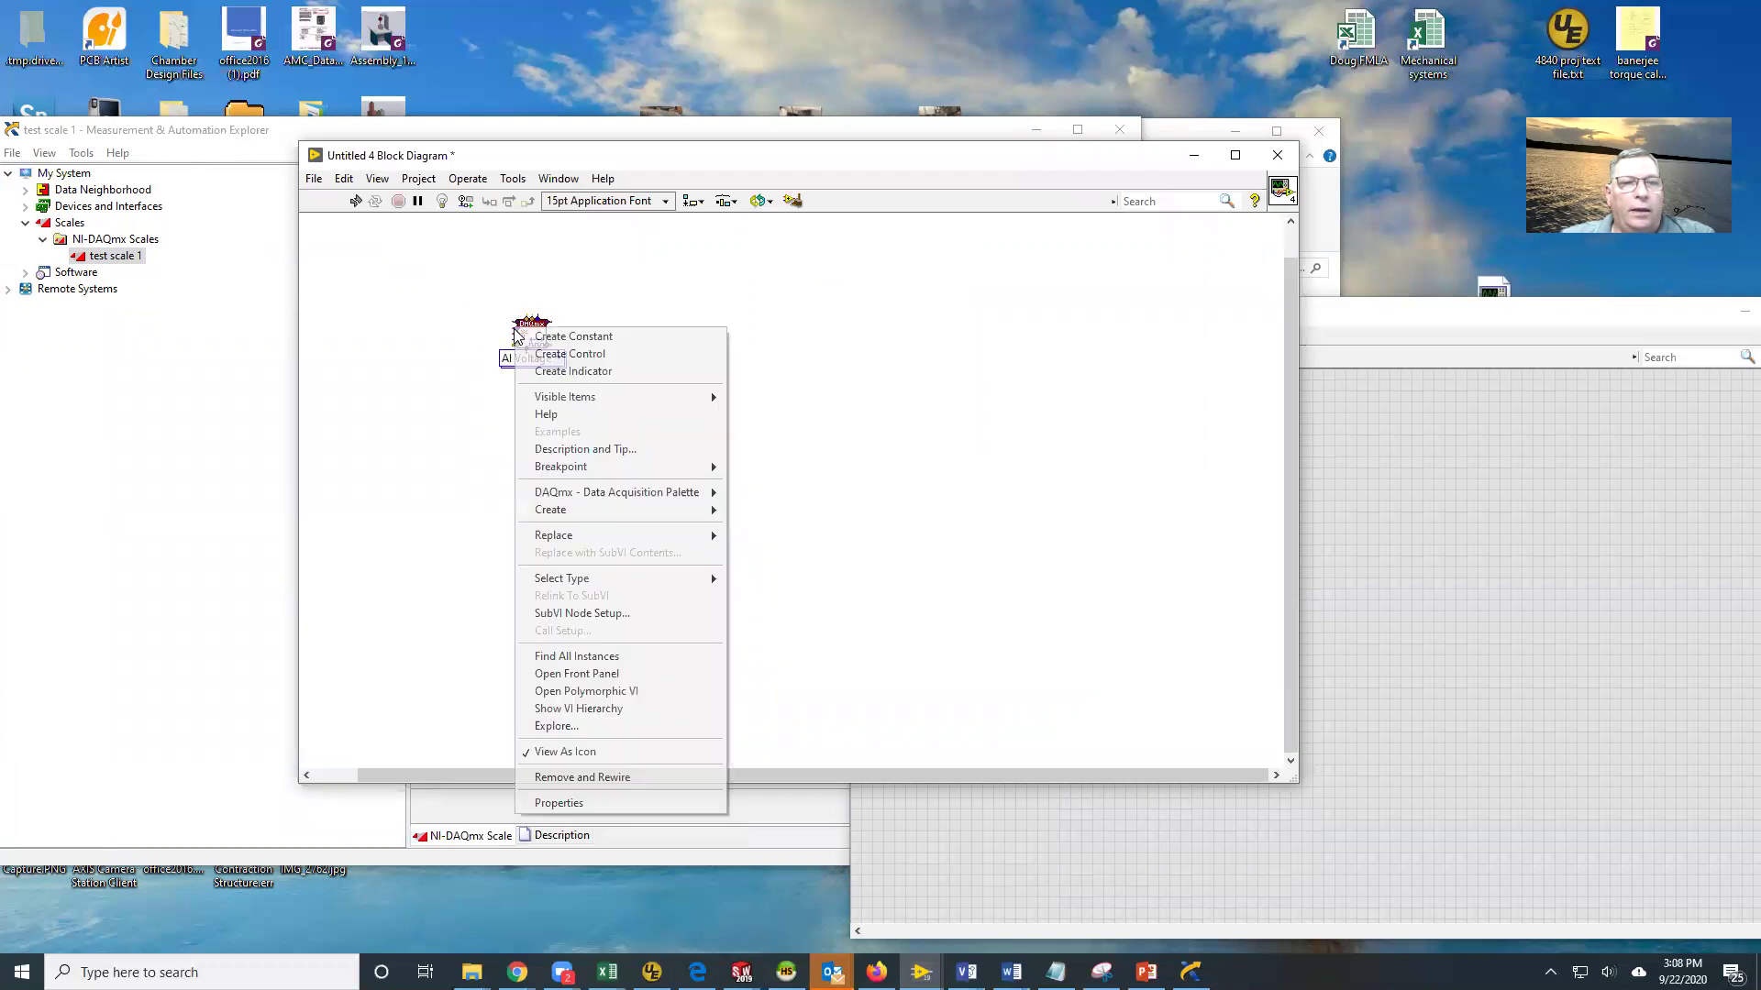
{"action": "mouse_move", "coordinate": [605, 511]}
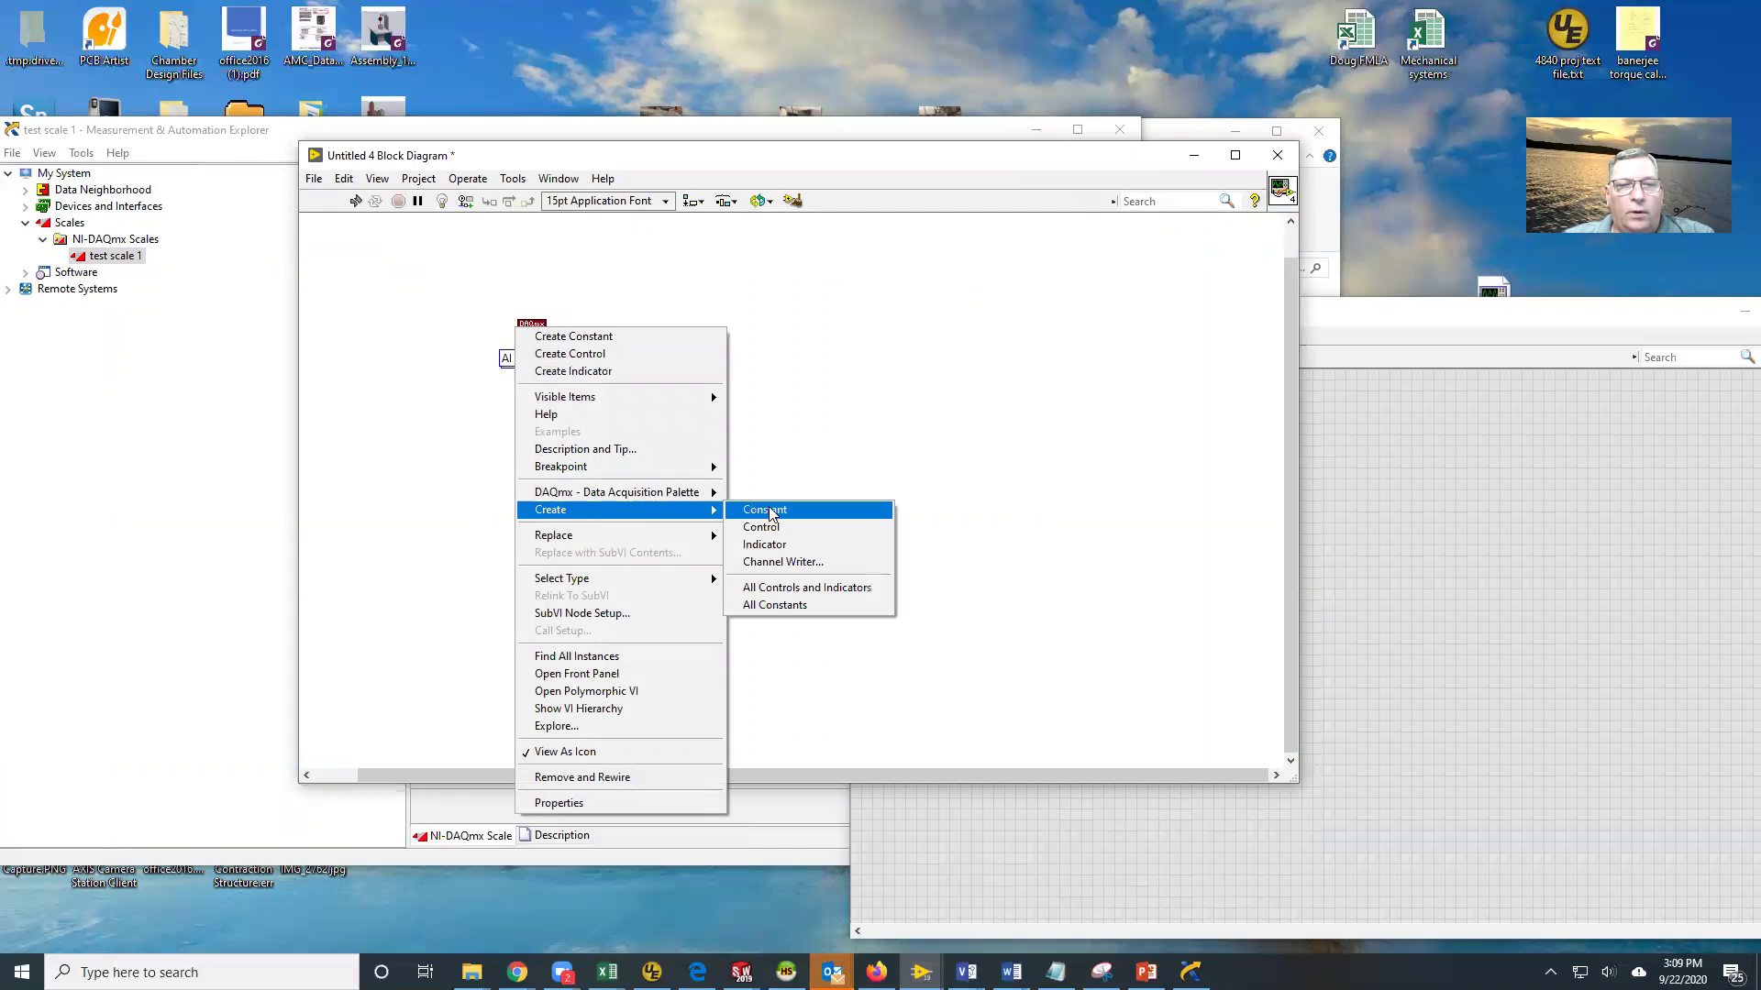
{"action": "left_click", "coordinate": [765, 510]}
{"action": "right_click", "coordinate": [499, 437], "text": "shift"}
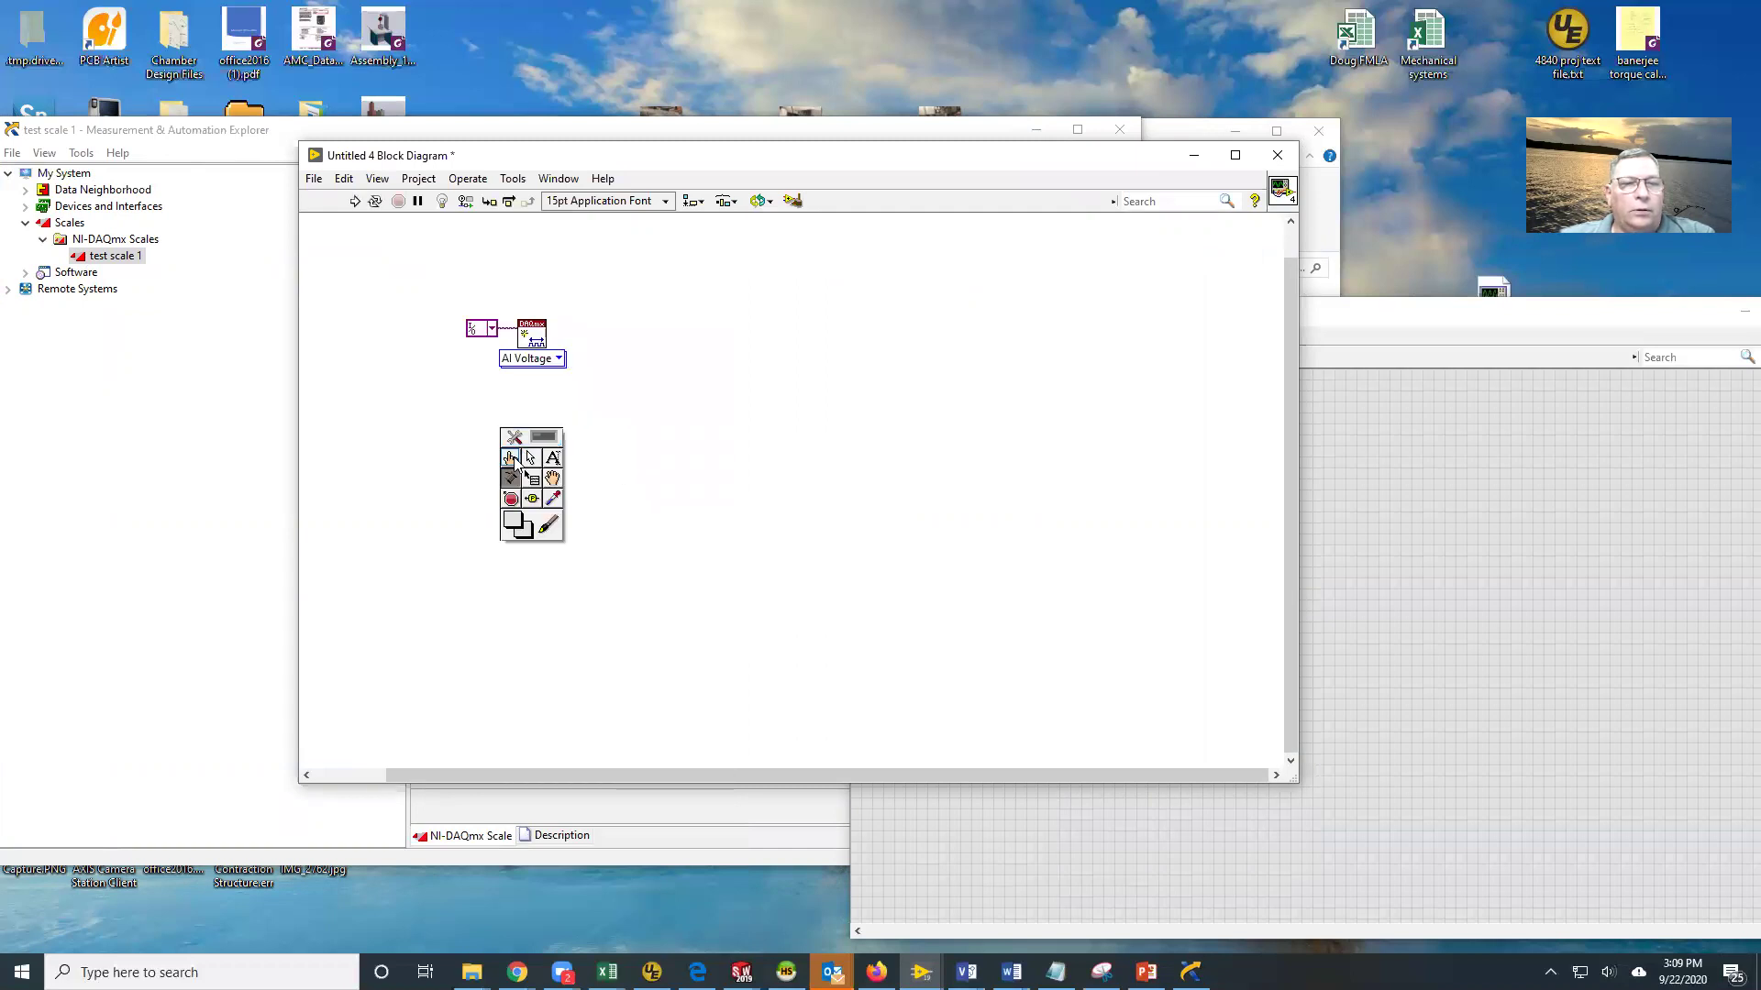
{"action": "left_click", "coordinate": [510, 455]}
{"action": "left_click", "coordinate": [491, 328]}
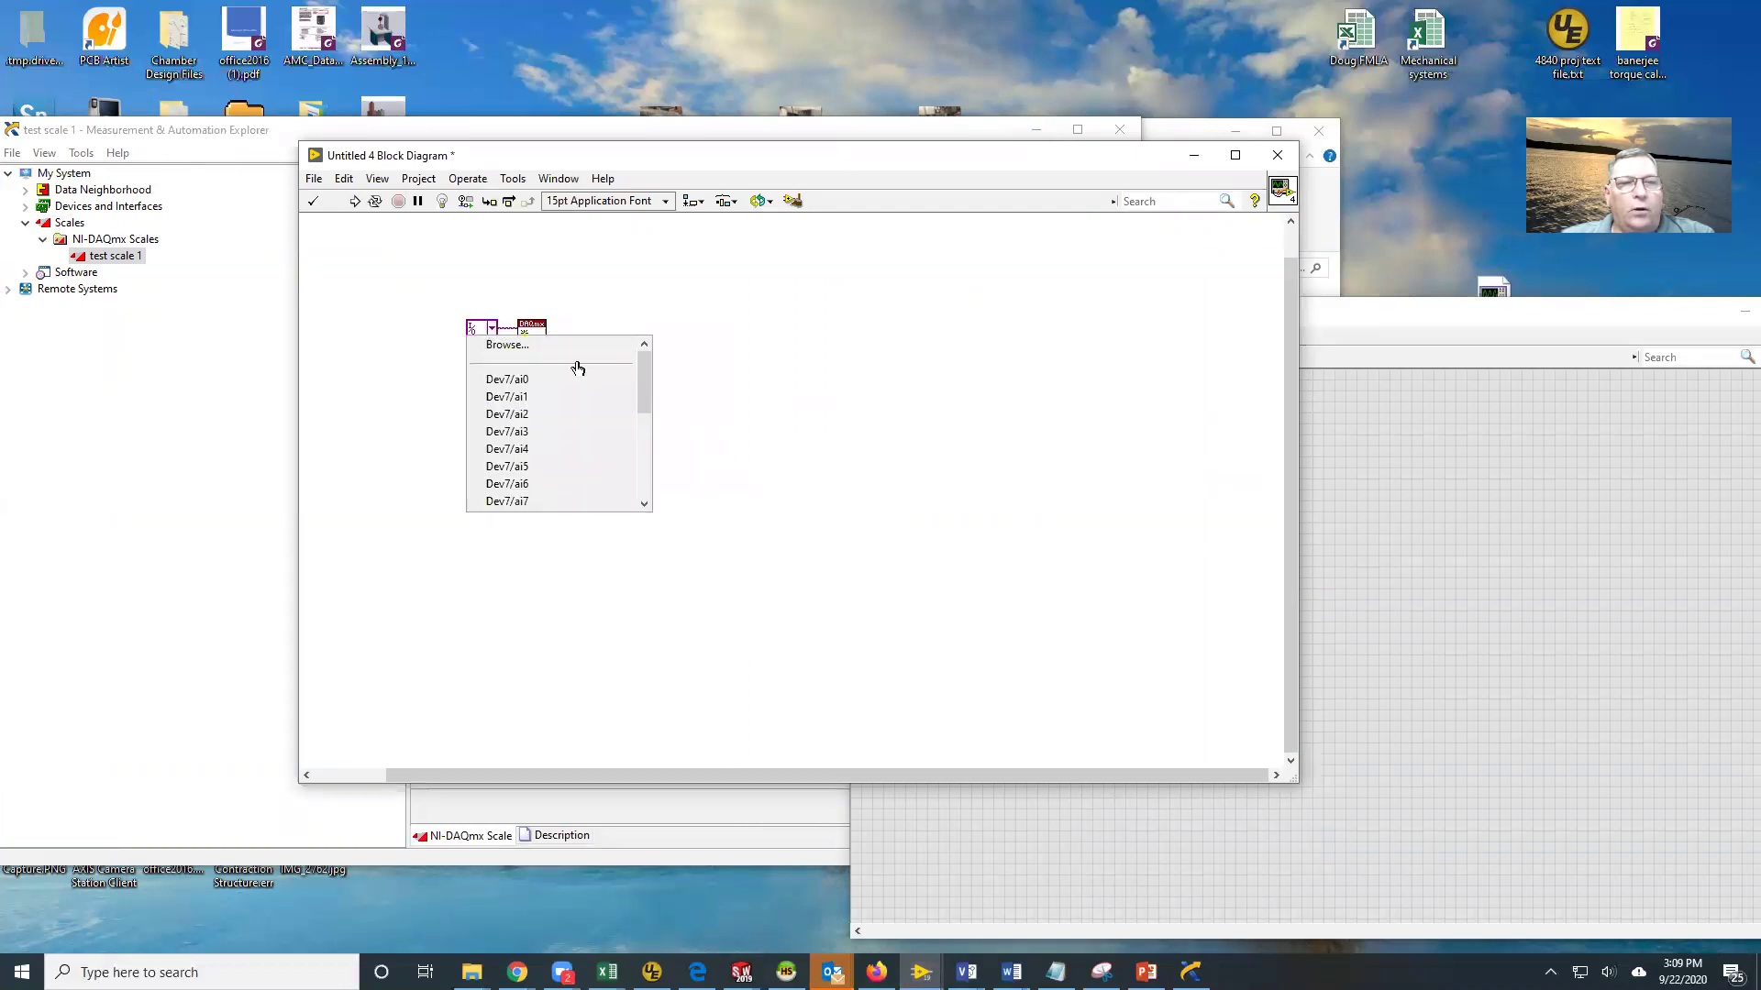
{"action": "left_click_drag", "start_coordinate": [645, 383], "coordinate": [645, 464]}
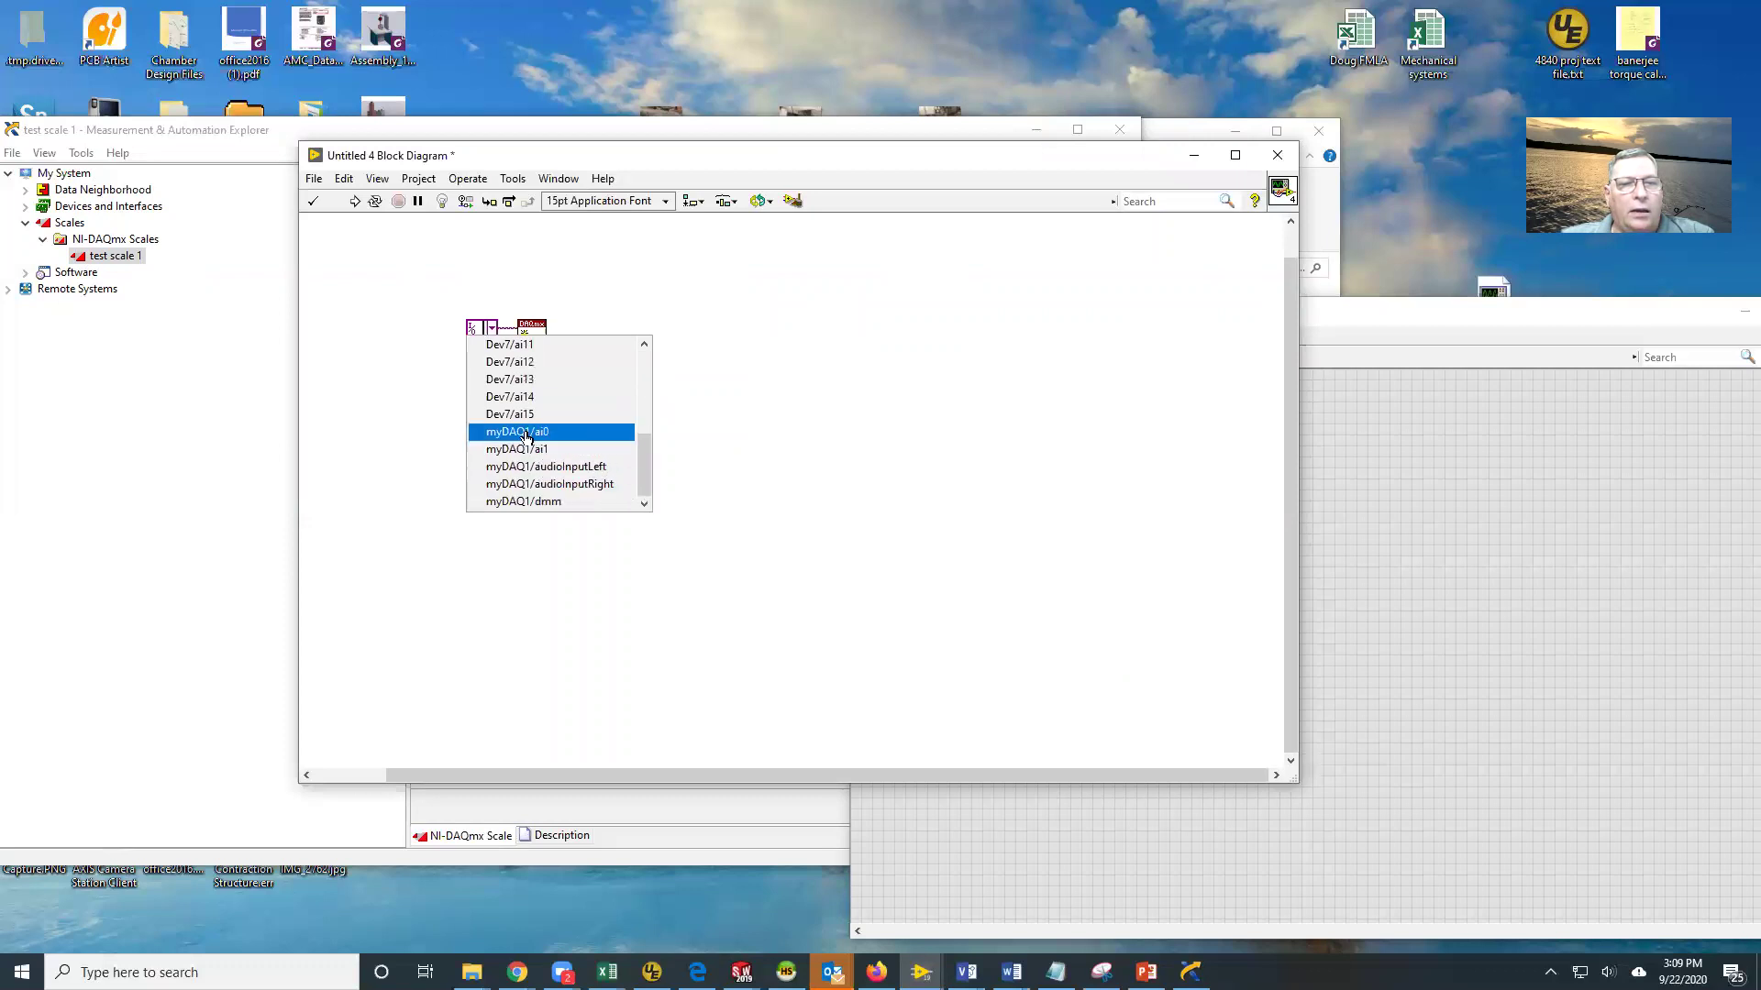
{"action": "left_click", "coordinate": [549, 432]}
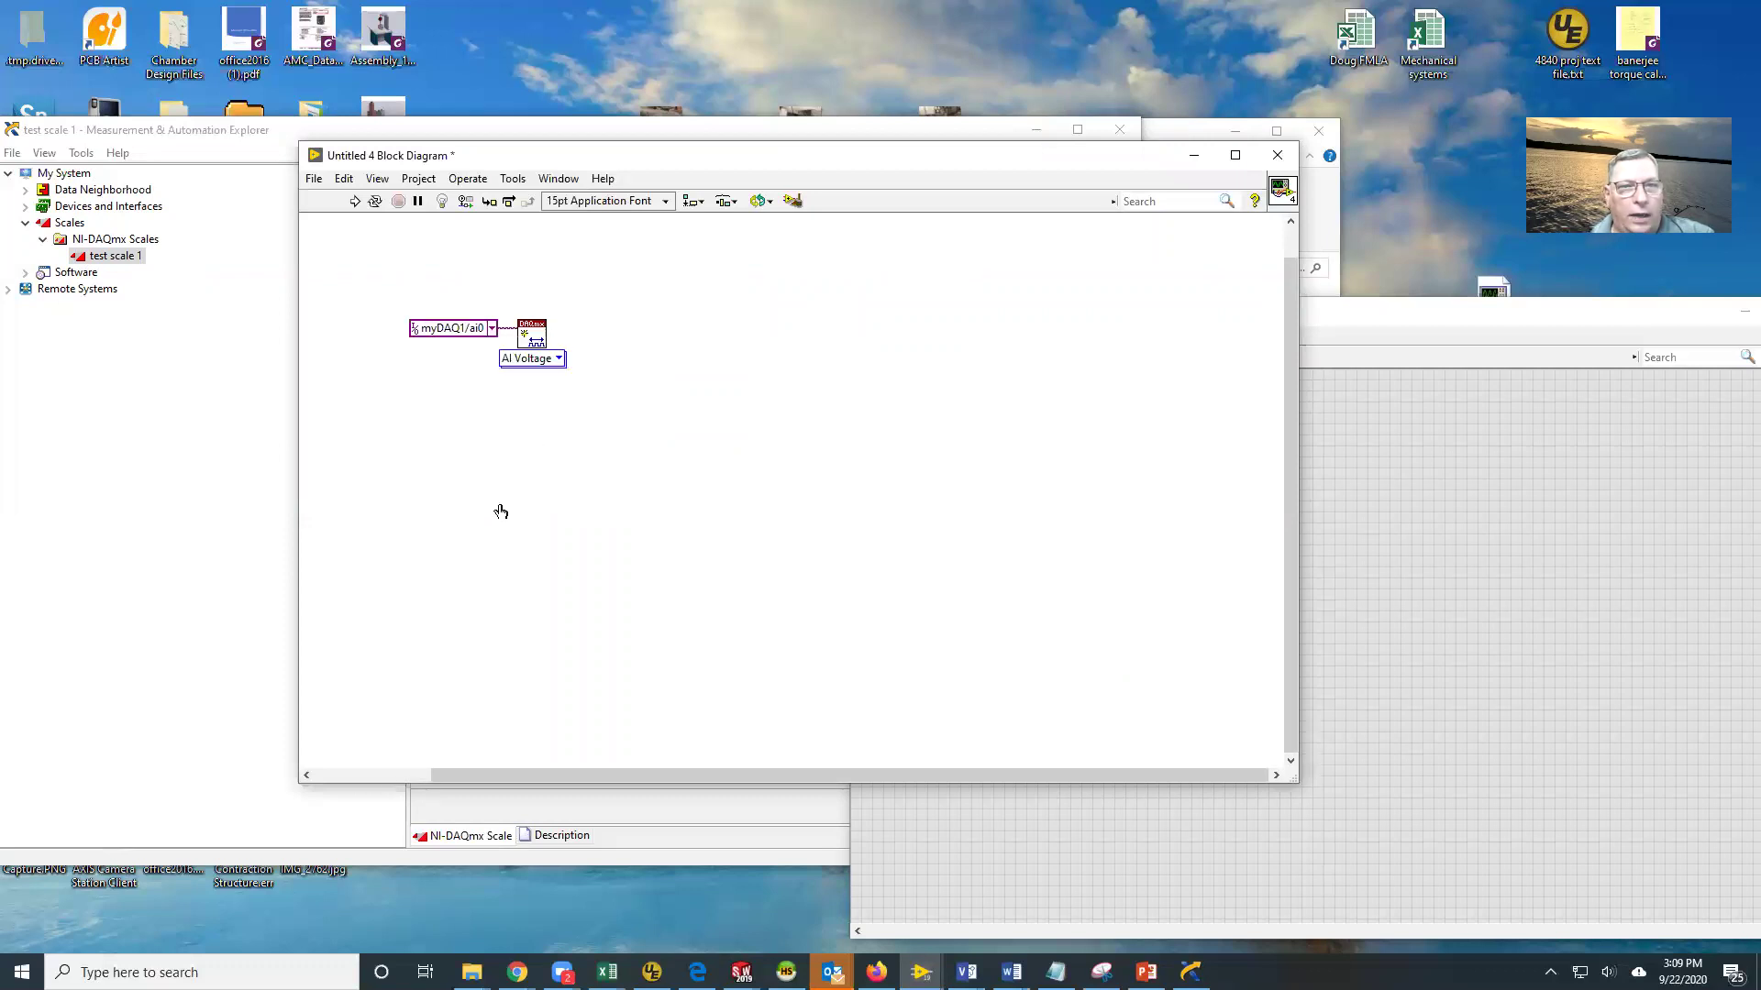
Create a custom scale name constant on the channel node and set it to test scale 1
{"action": "right_click", "coordinate": [495, 449], "text": "shift"}
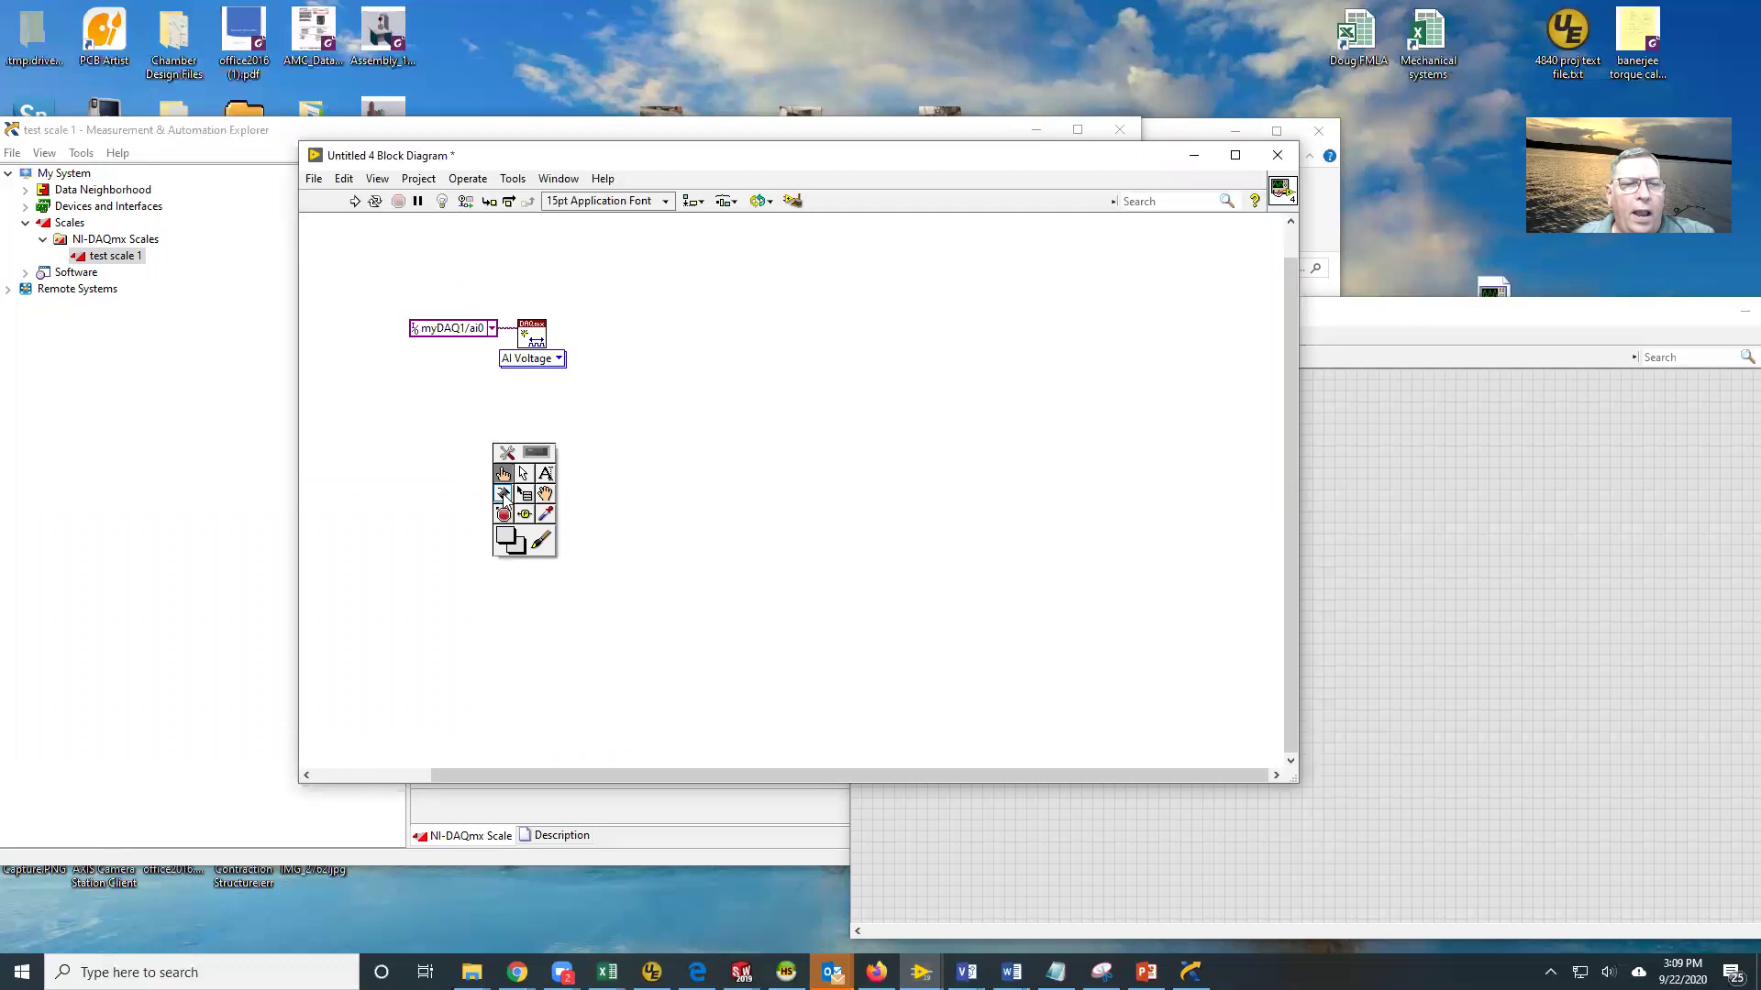
{"action": "left_click", "coordinate": [504, 494]}
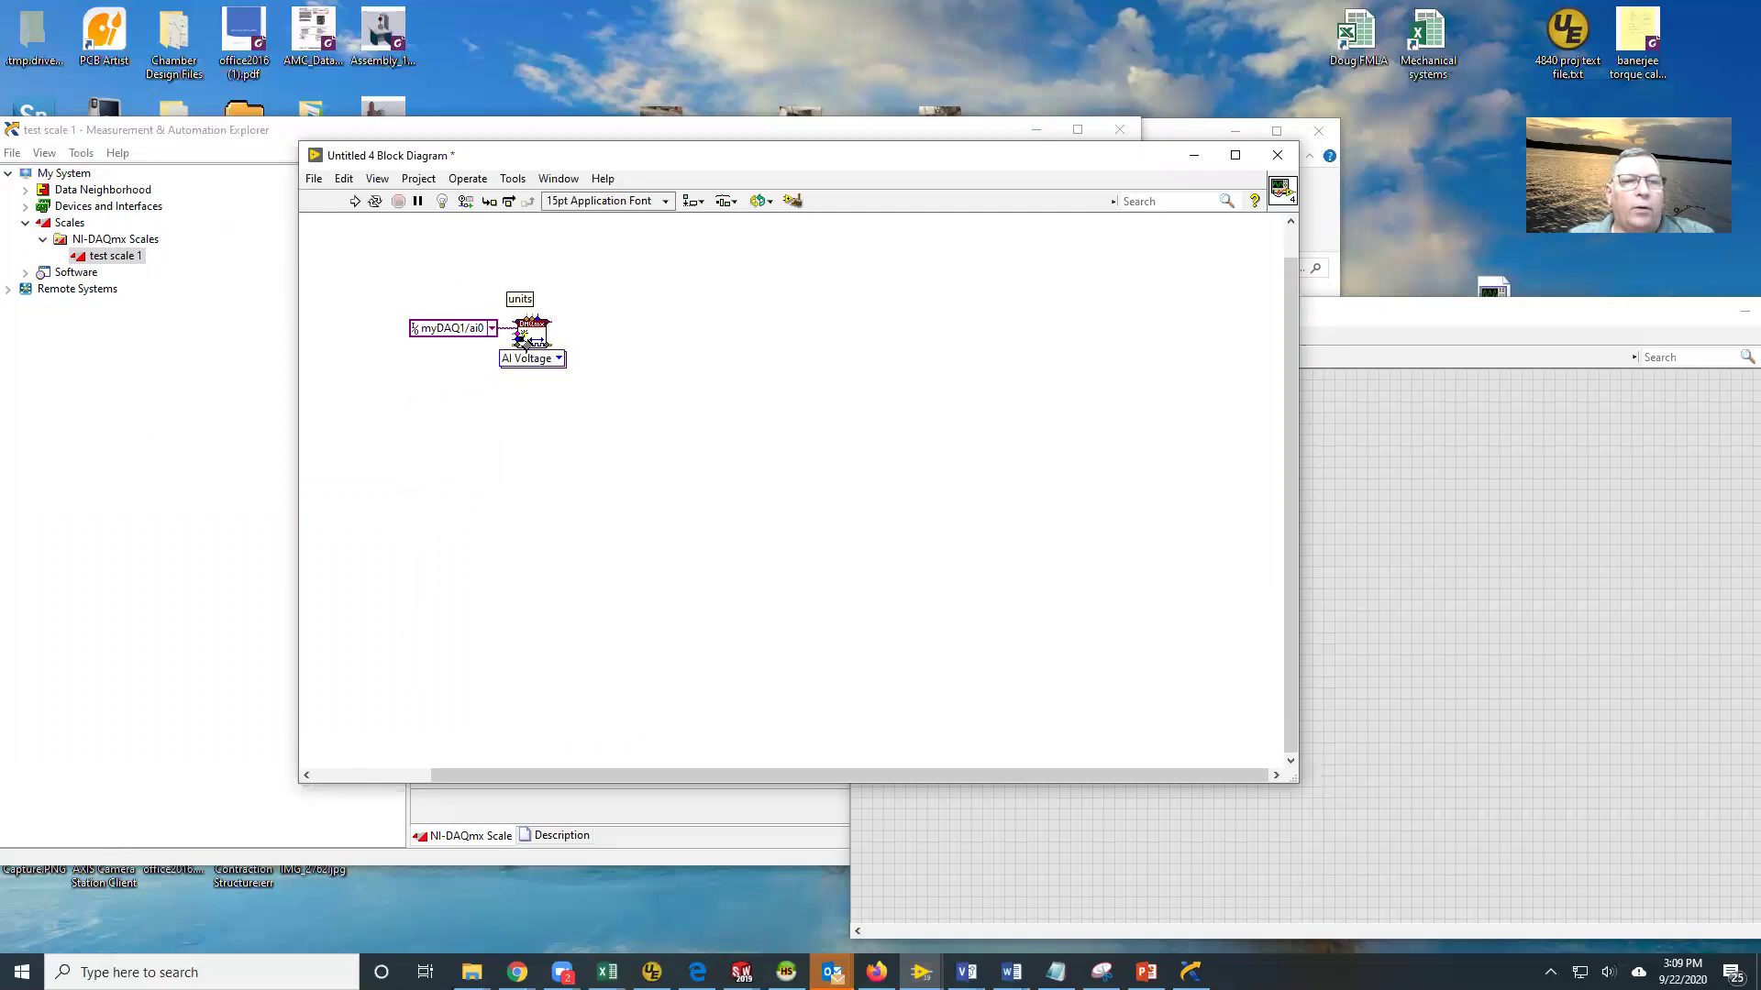
{"action": "right_click", "coordinate": [531, 348]}
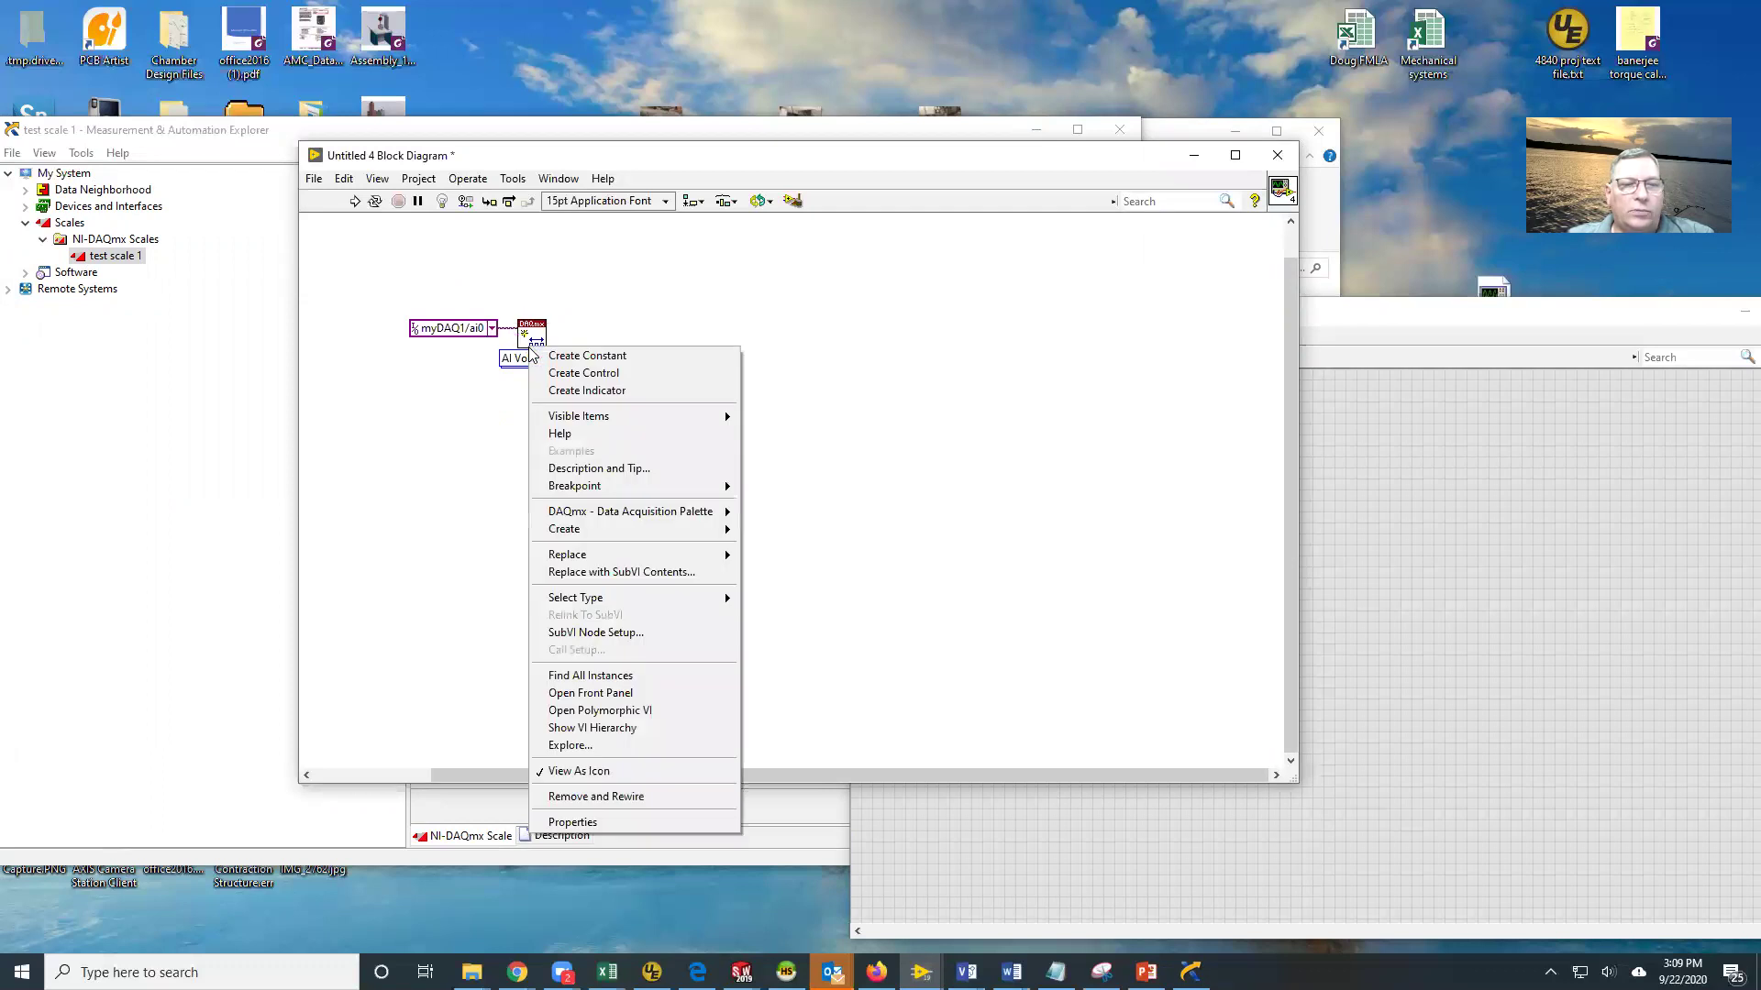
{"action": "mouse_move", "coordinate": [642, 530]}
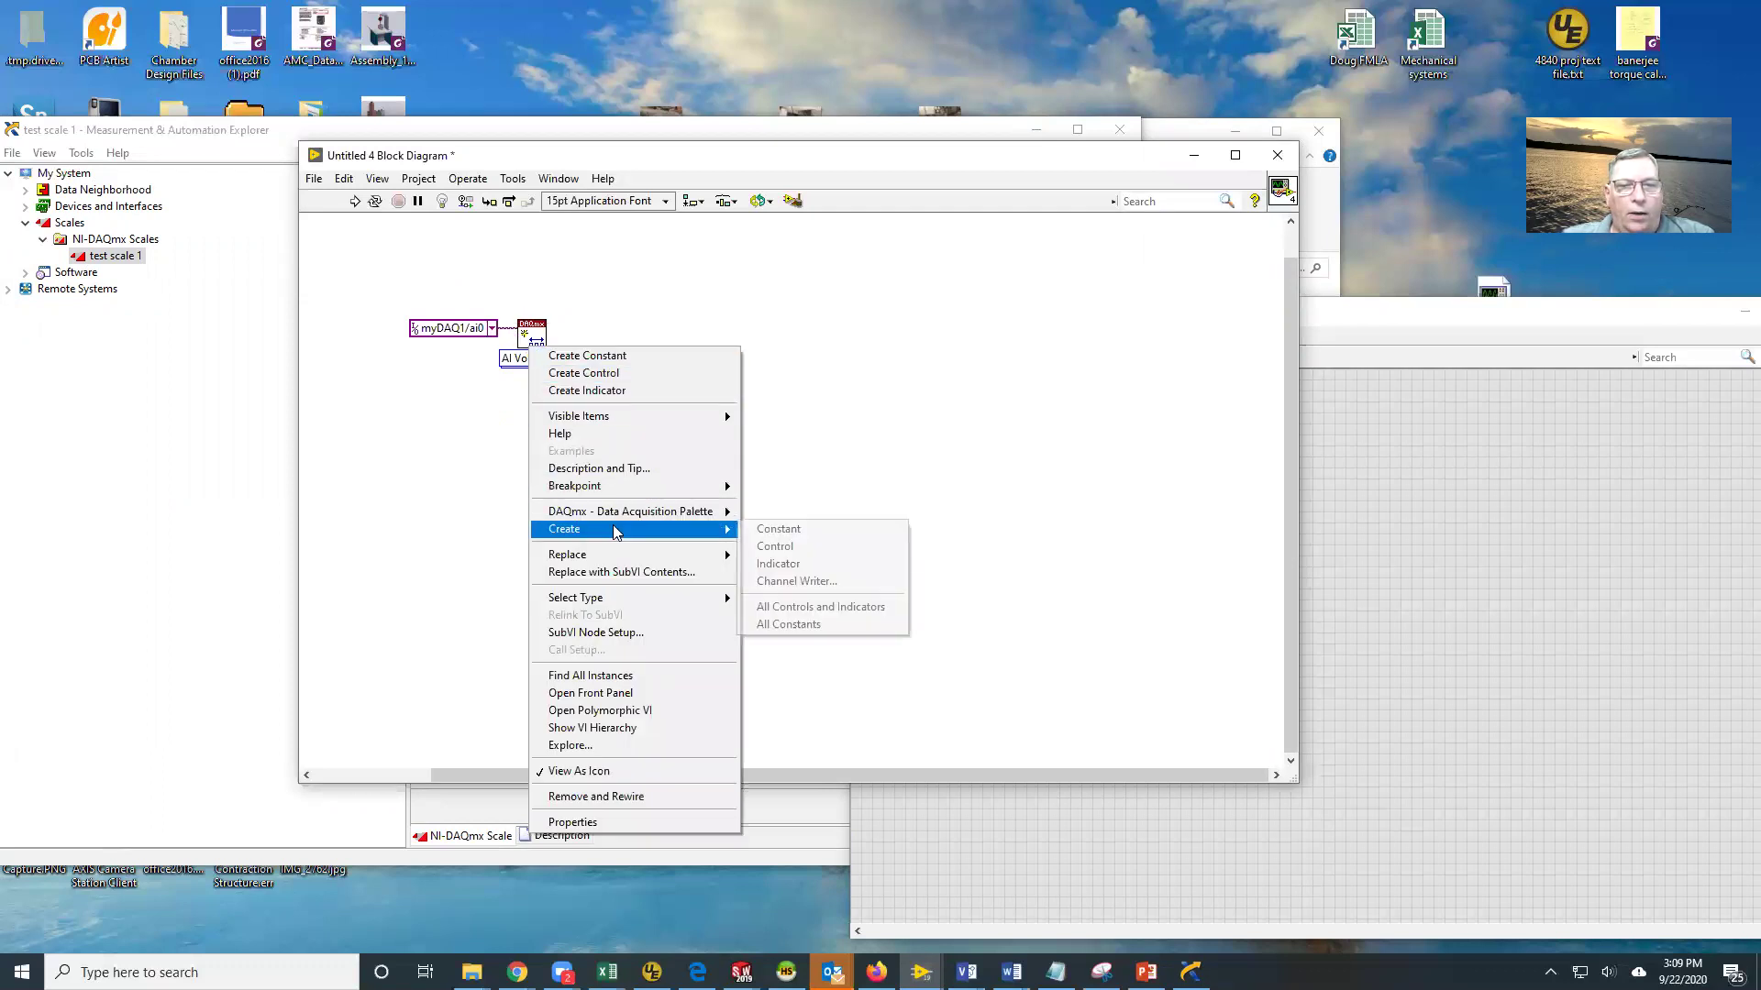
{"action": "left_click", "coordinate": [790, 529]}
{"action": "right_click", "coordinate": [565, 457], "text": "shift"}
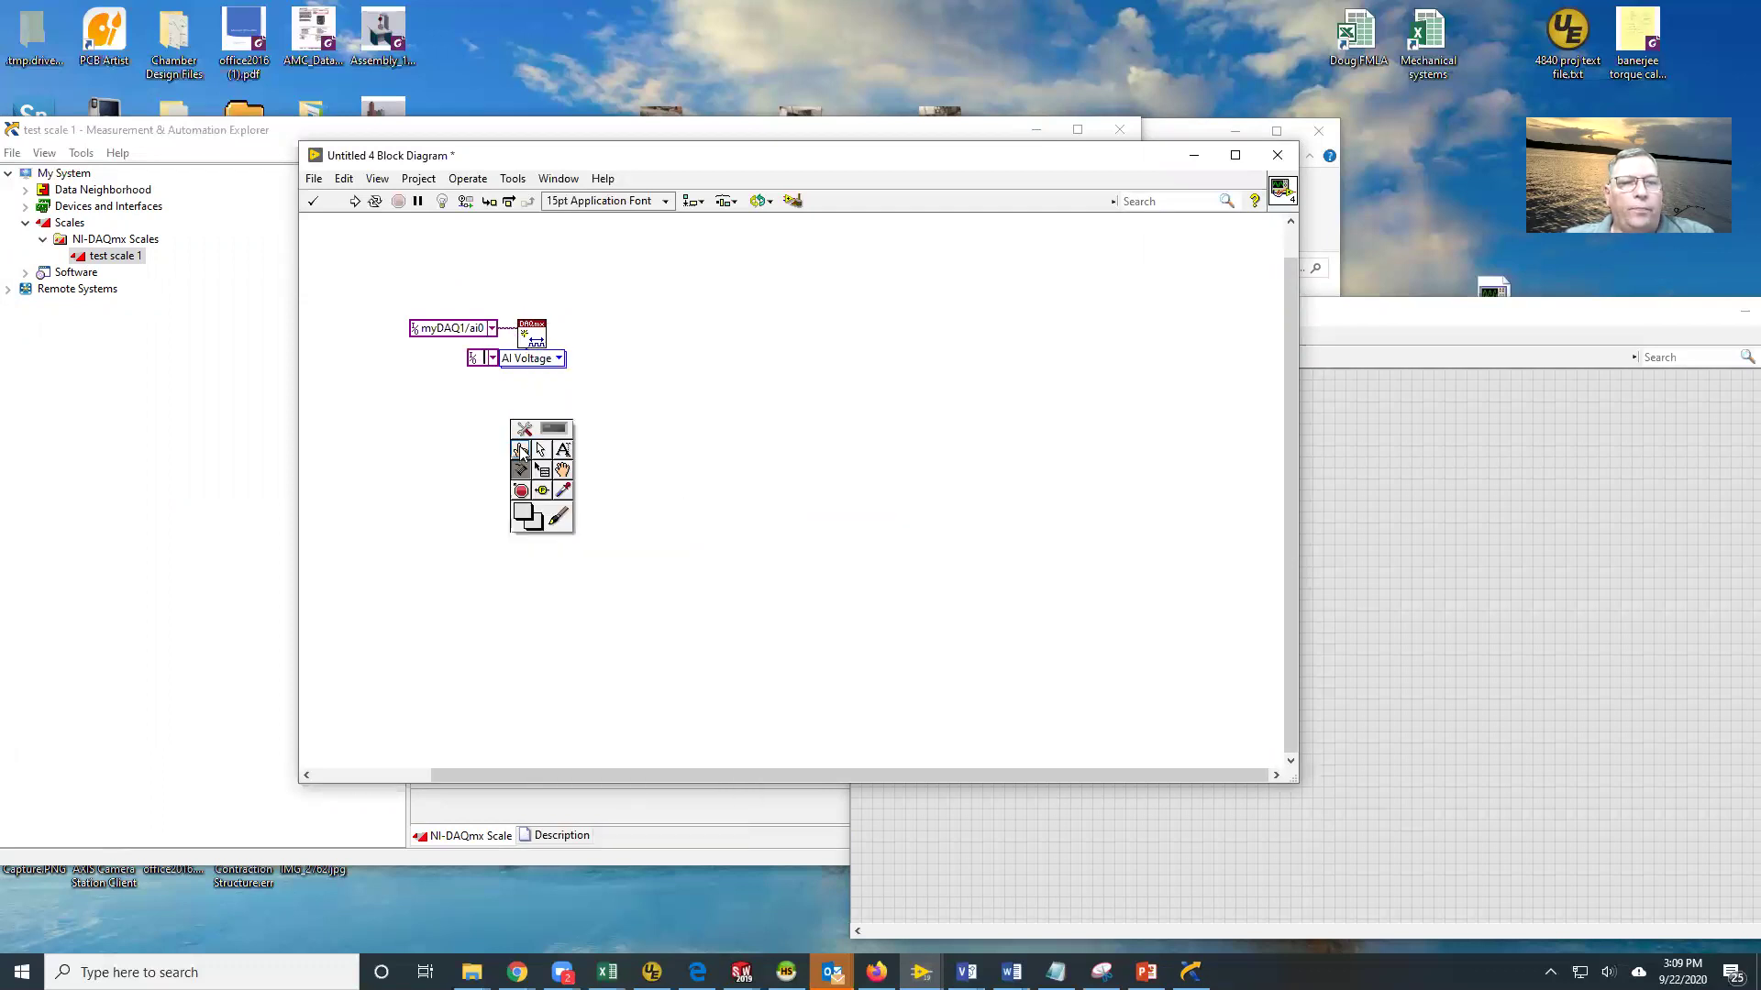
{"action": "left_click", "coordinate": [520, 452]}
{"action": "left_click", "coordinate": [492, 358]}
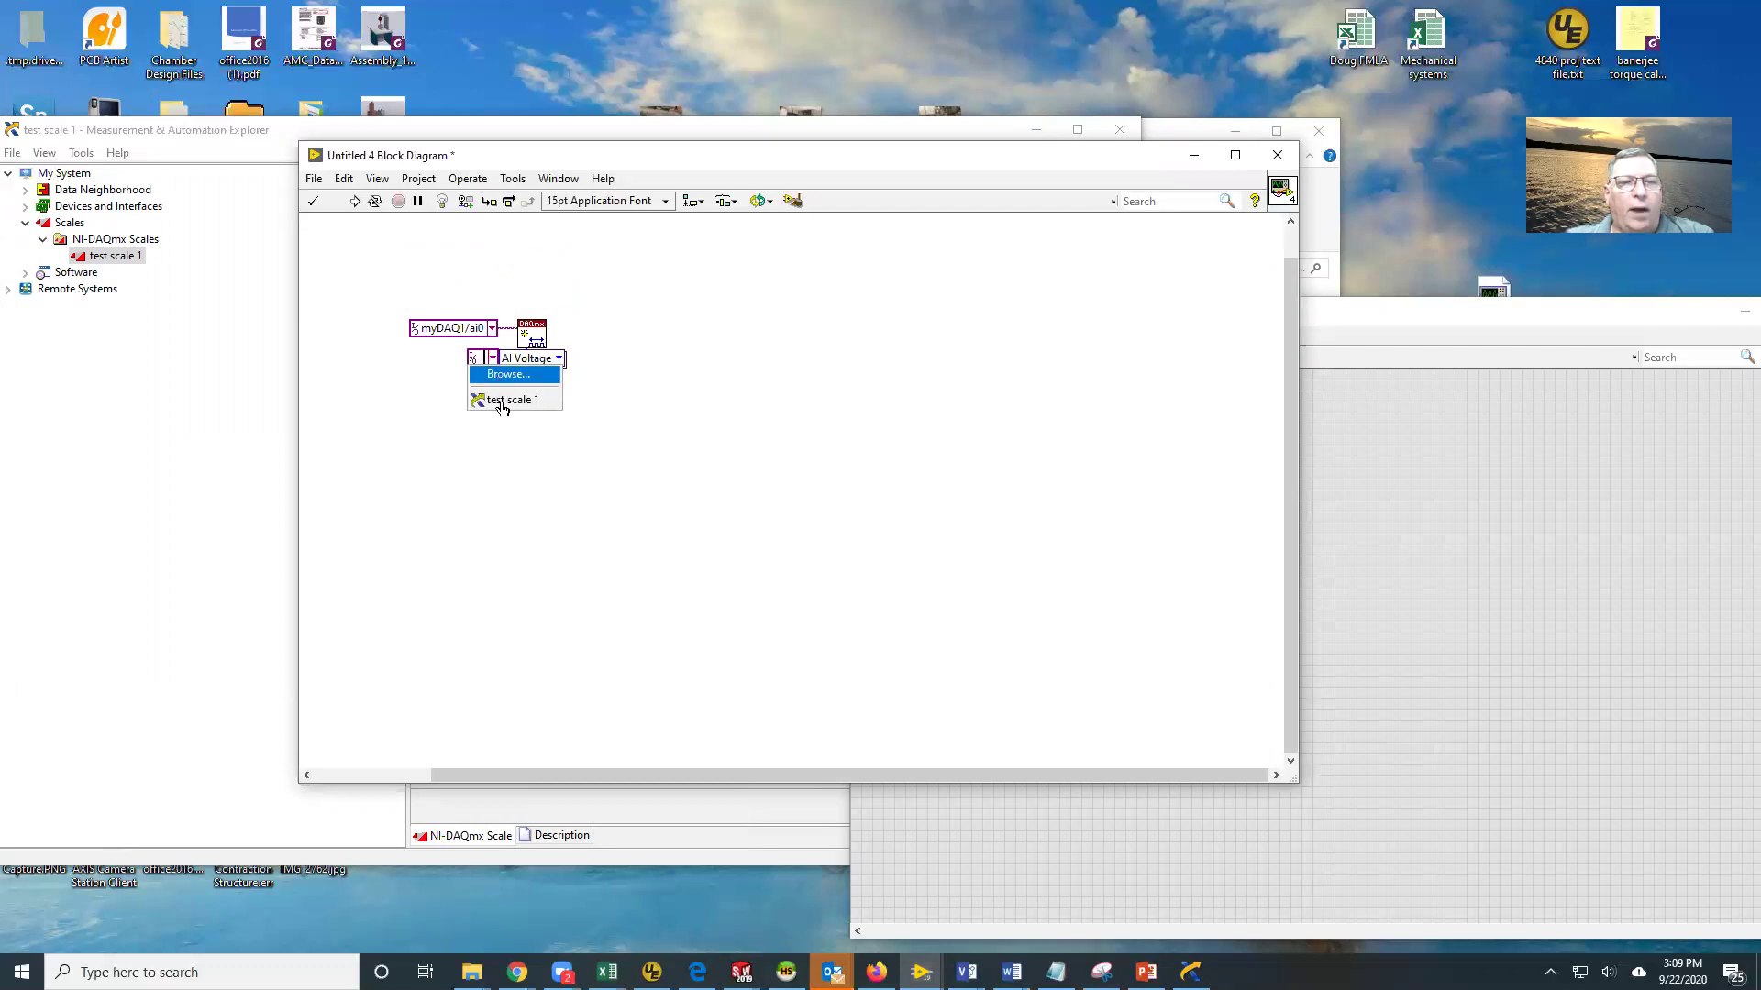
{"action": "left_click", "coordinate": [502, 403]}
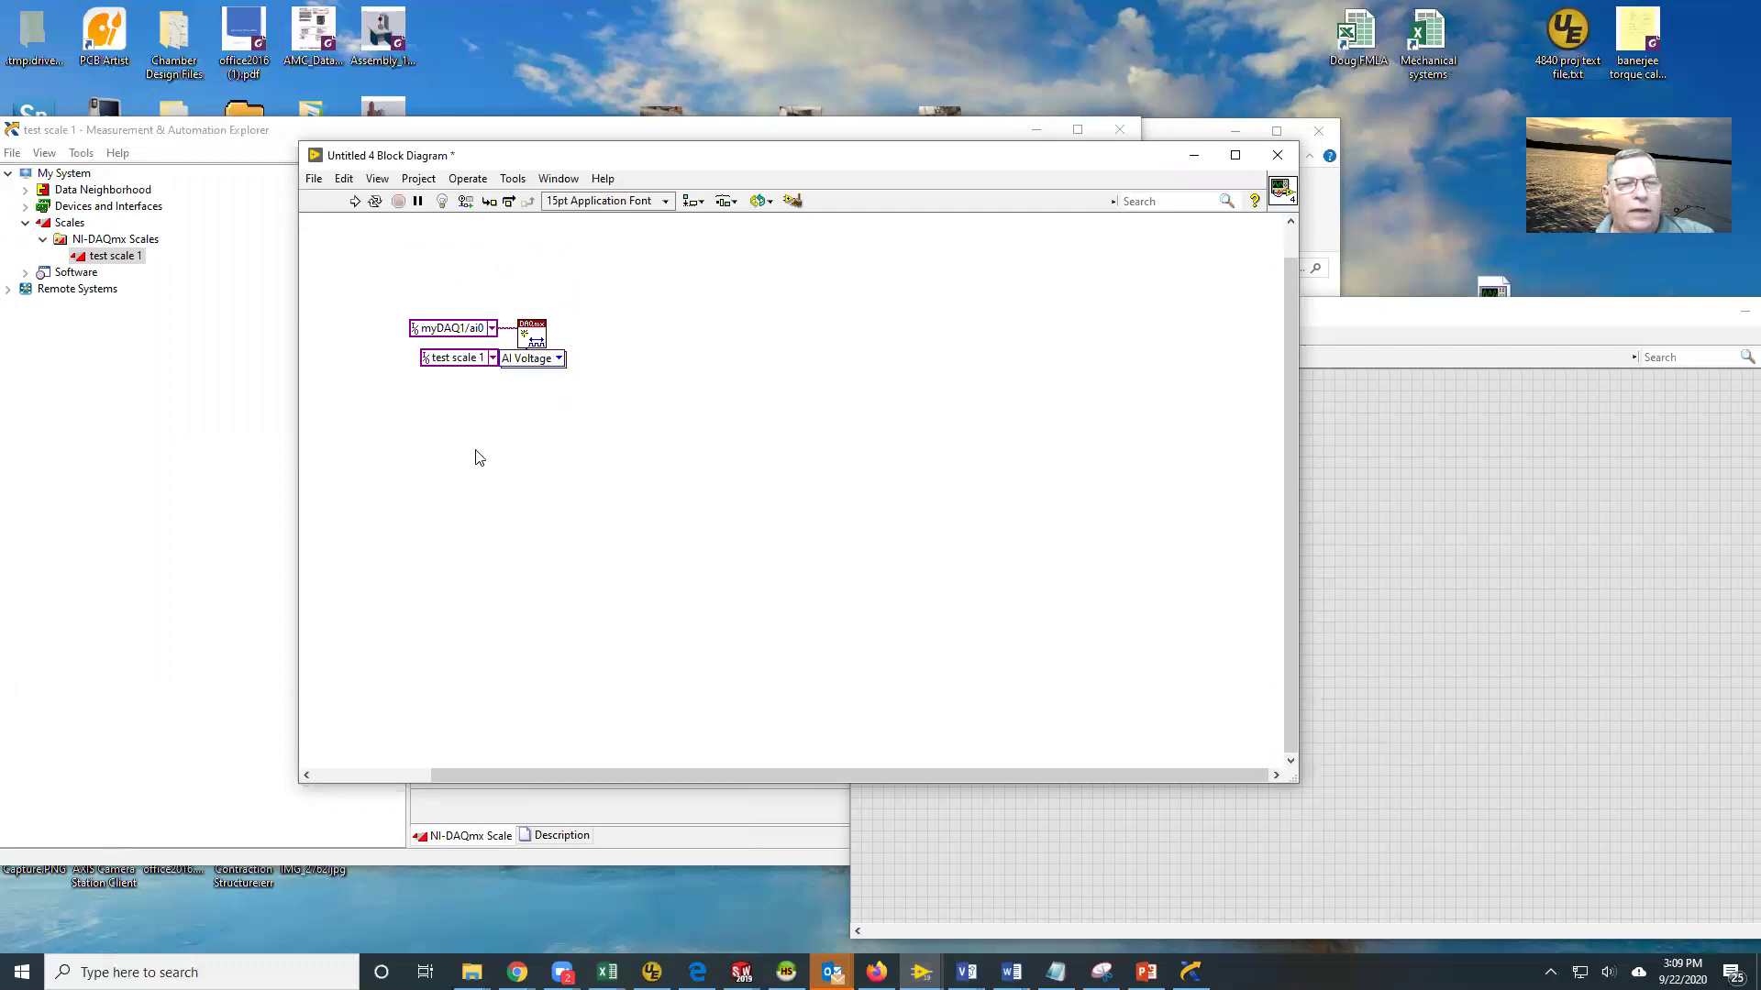
Move the test scale 1 constant below the node and wire it to the custom scale input
{"action": "right_click", "coordinate": [476, 454], "text": "shift"}
{"action": "left_click", "coordinate": [508, 482]}
{"action": "left_click", "coordinate": [475, 360]}
{"action": "left_click_drag", "start_coordinate": [475, 360], "coordinate": [473, 410]}
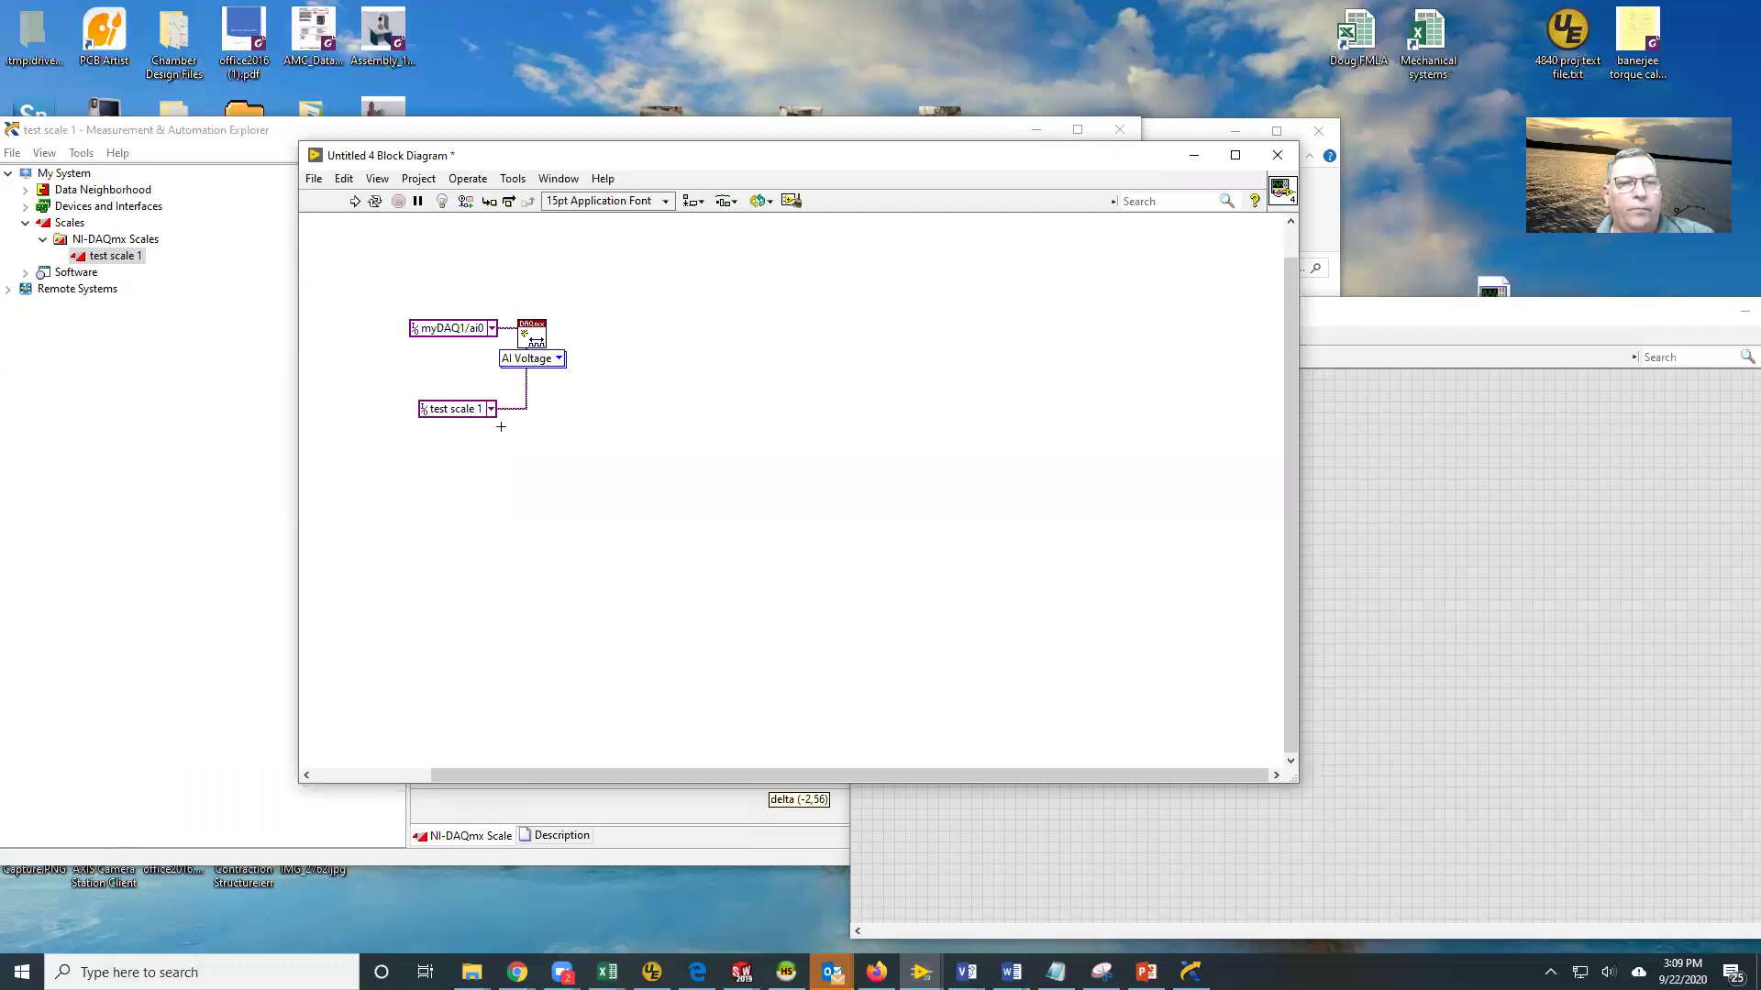
{"action": "right_click", "coordinate": [510, 449], "text": "shift"}
{"action": "left_click", "coordinate": [519, 498]}
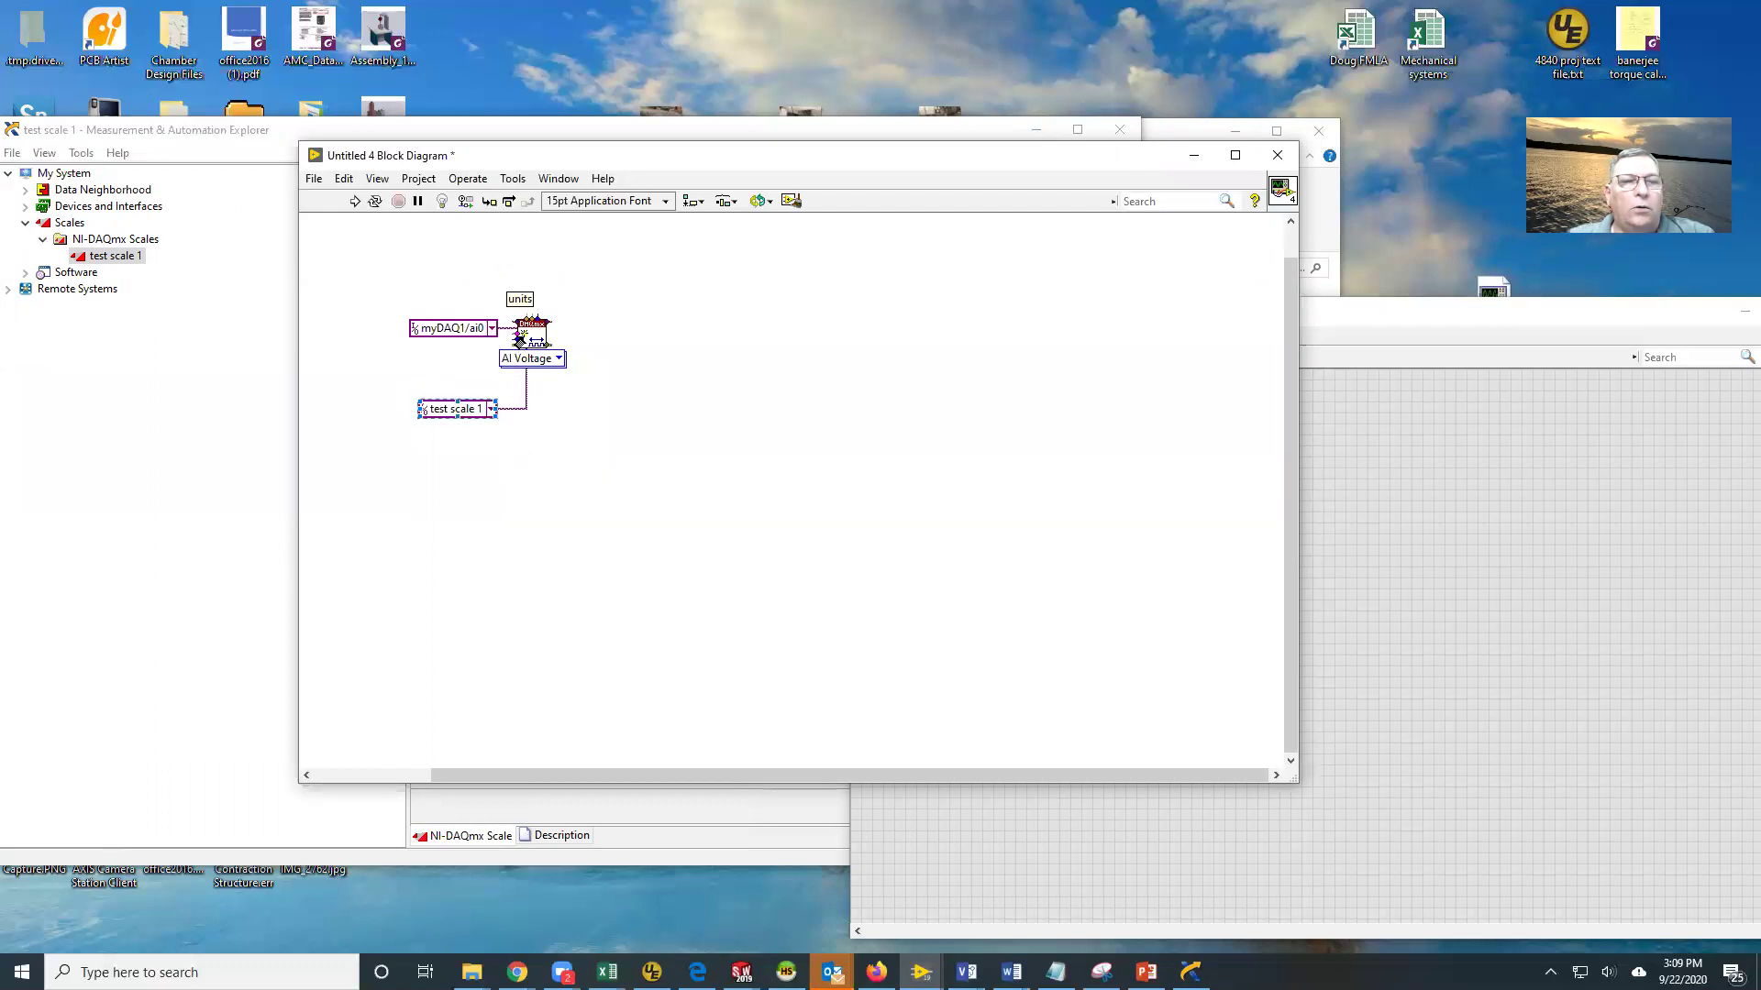
{"action": "right_click", "coordinate": [518, 336]}
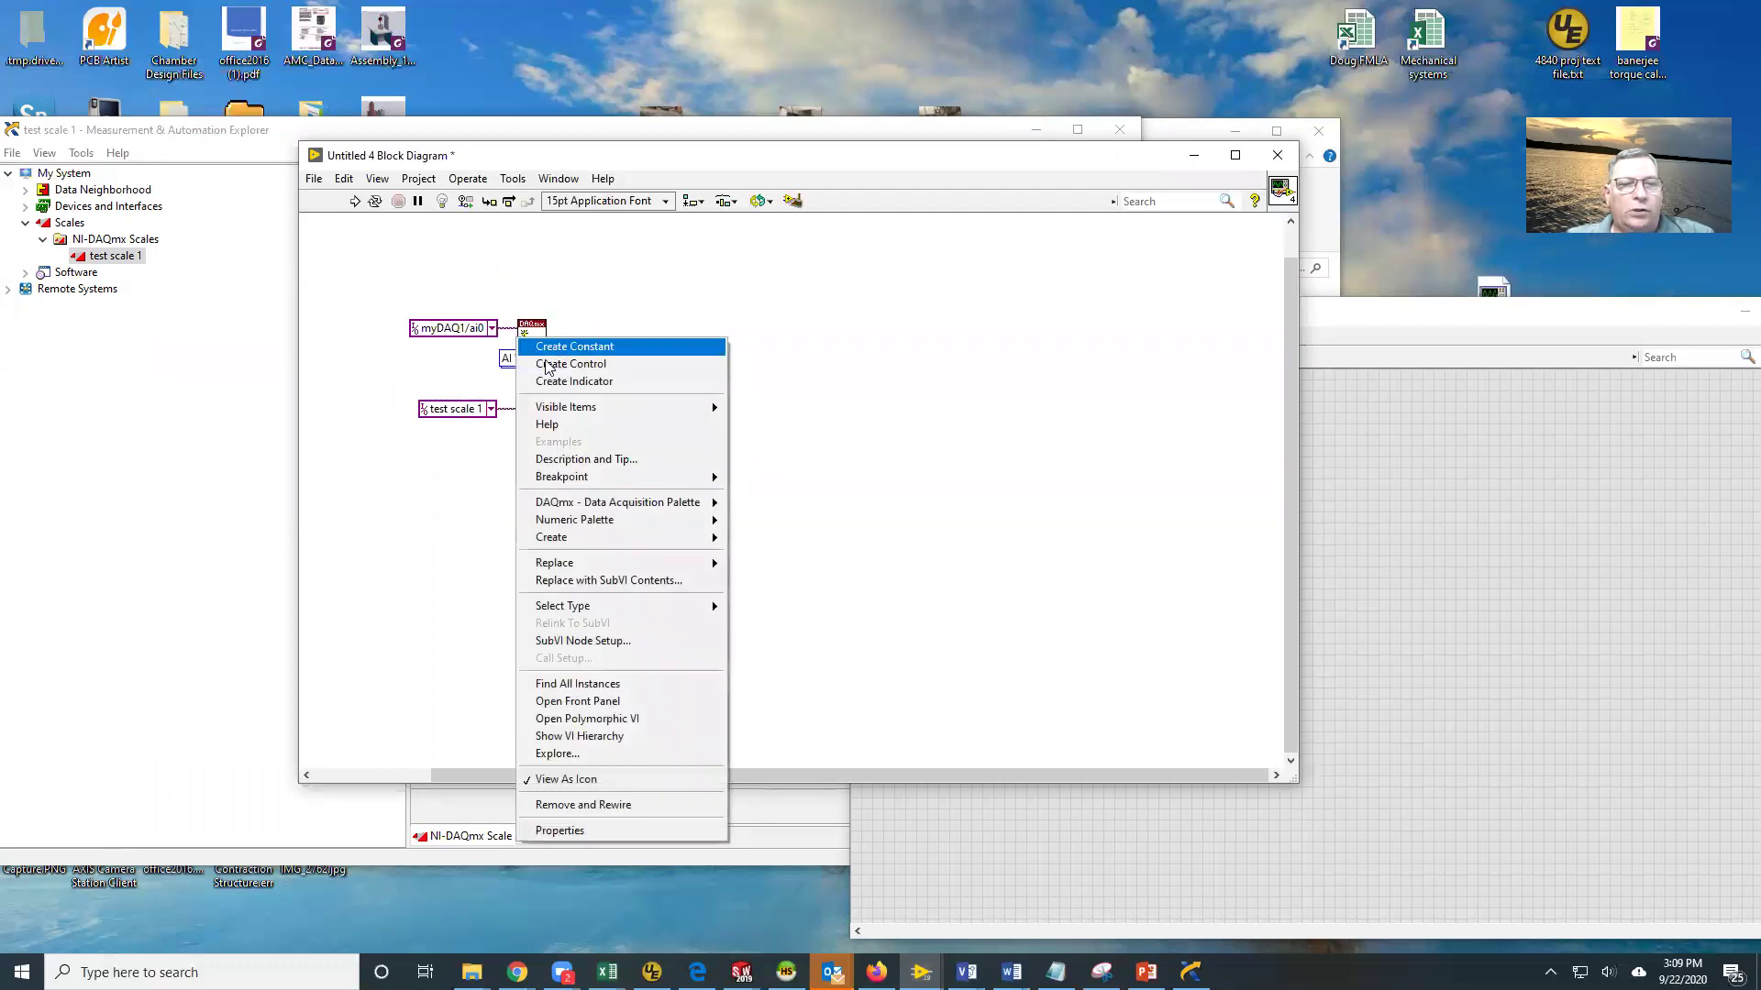
Add a units constant beside AI Voltage and set it to From Custom Scale
{"action": "mouse_move", "coordinate": [578, 545]}
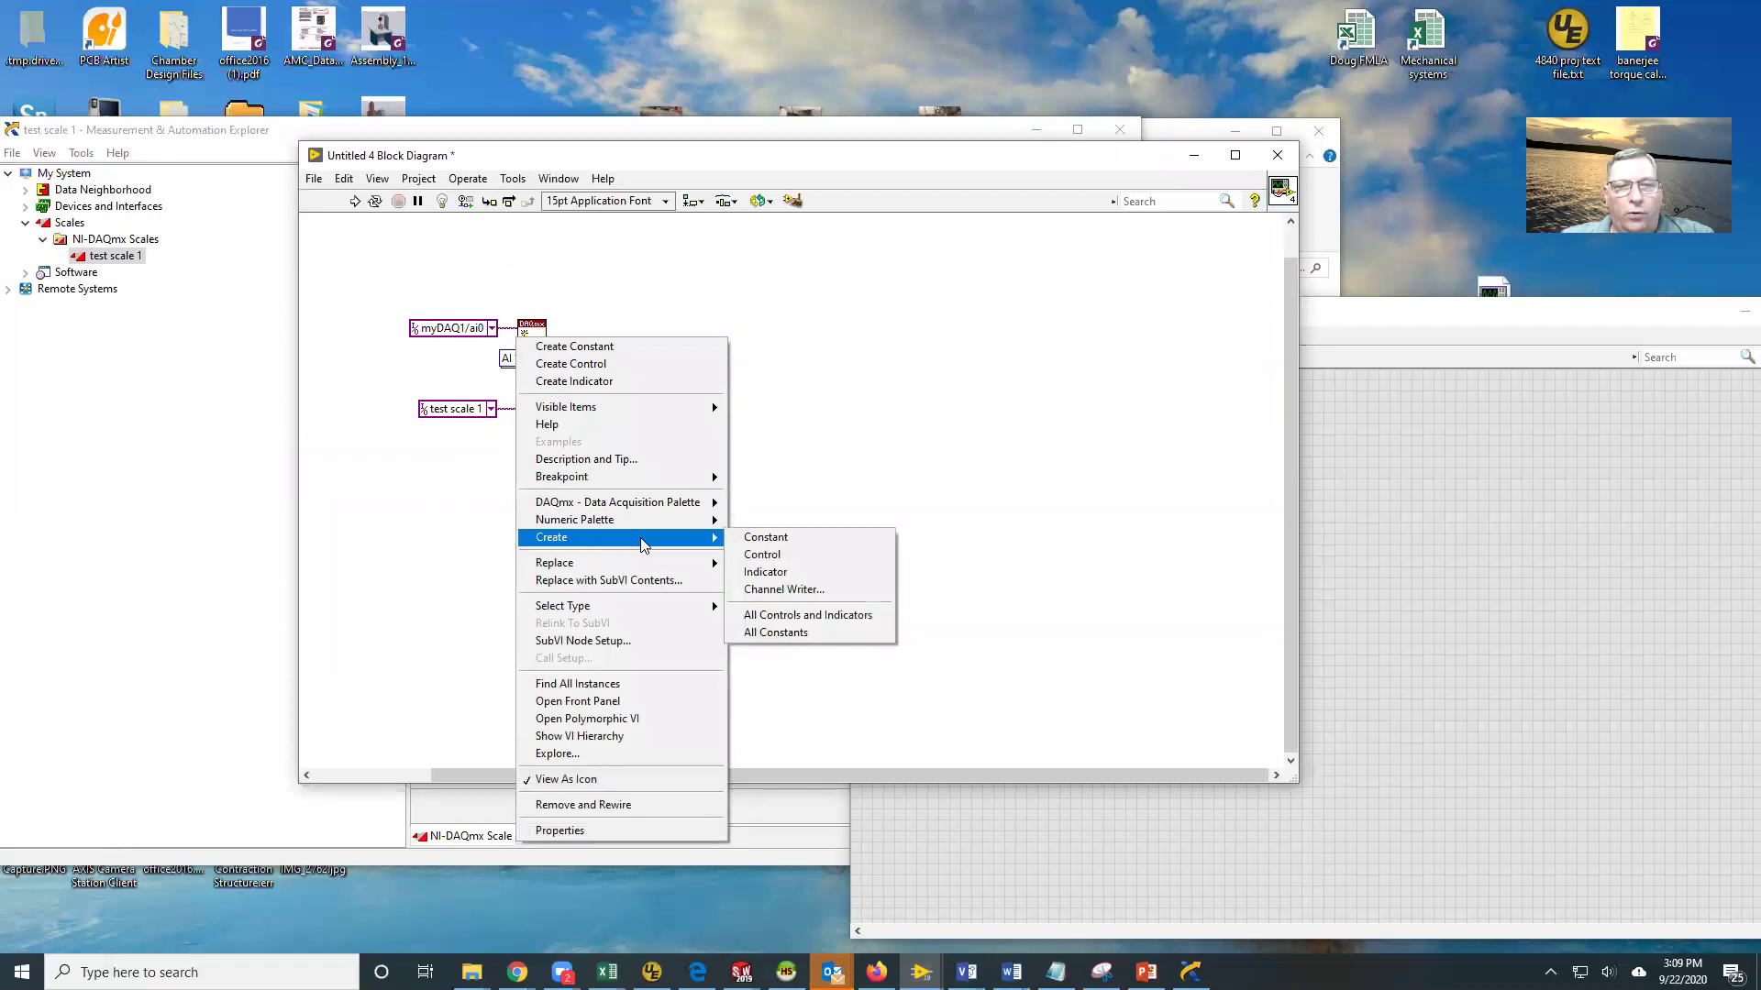
{"action": "left_click", "coordinate": [747, 538]}
{"action": "right_click", "coordinate": [598, 508], "text": "shift"}
{"action": "left_click", "coordinate": [601, 502]}
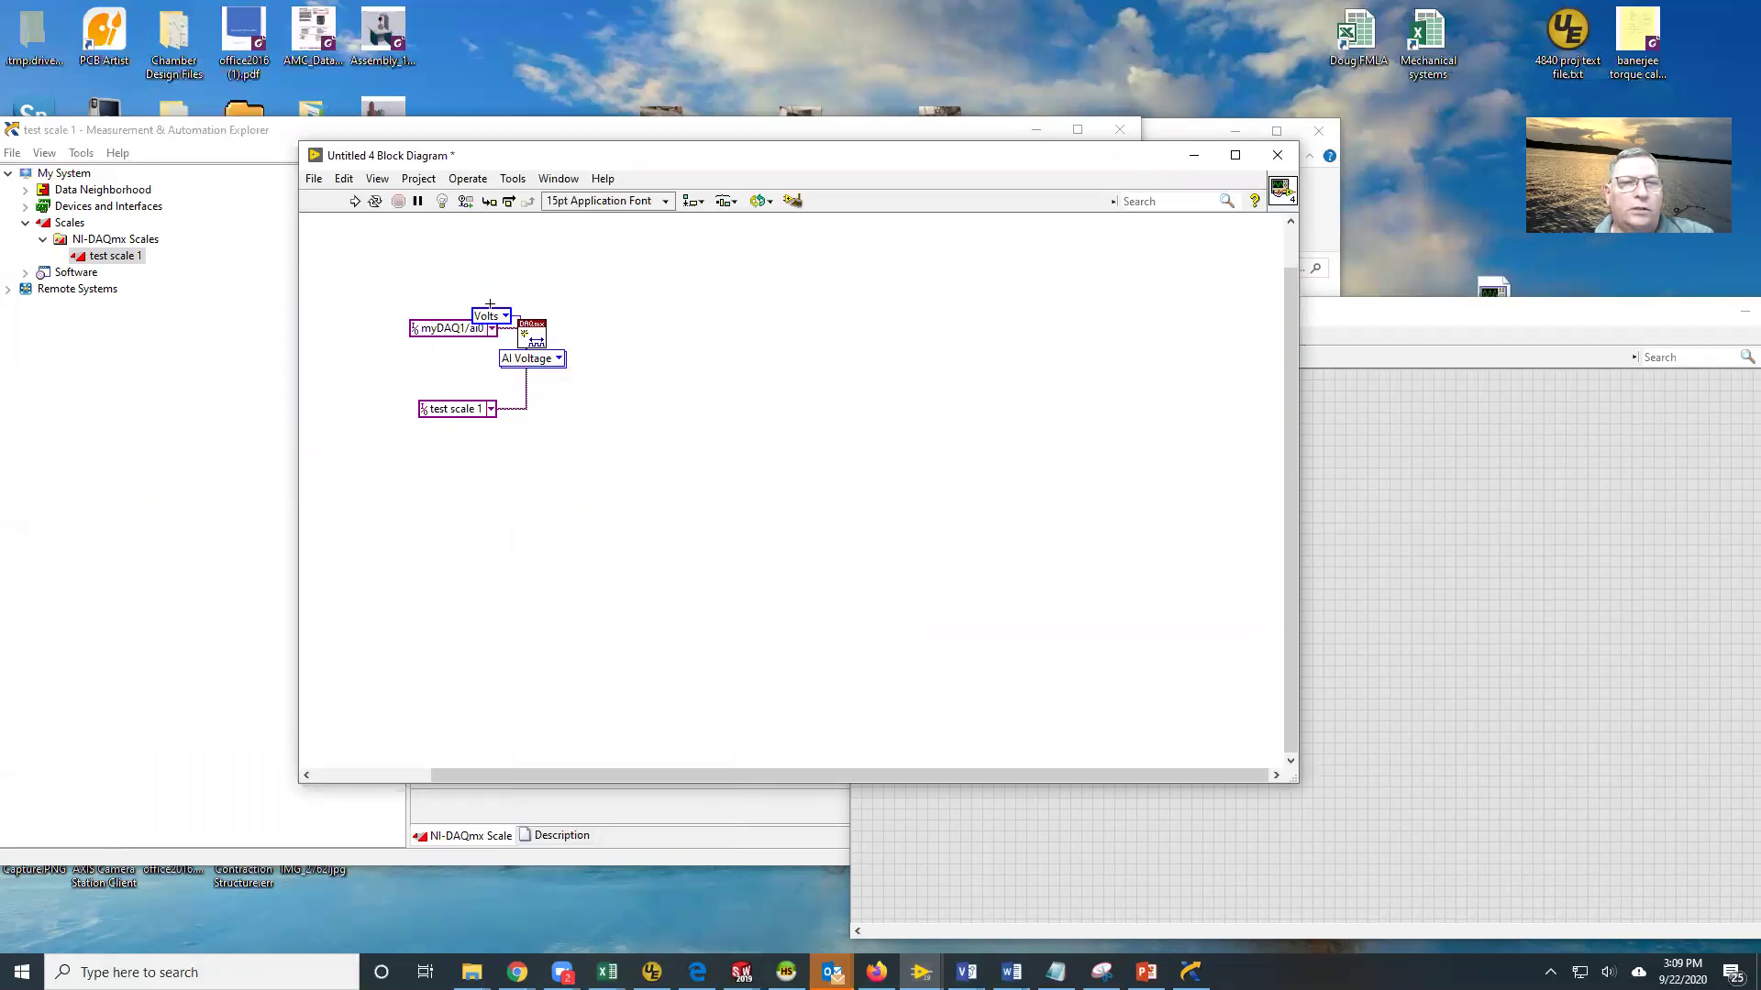
{"action": "left_click_drag", "start_coordinate": [493, 320], "coordinate": [412, 360]}
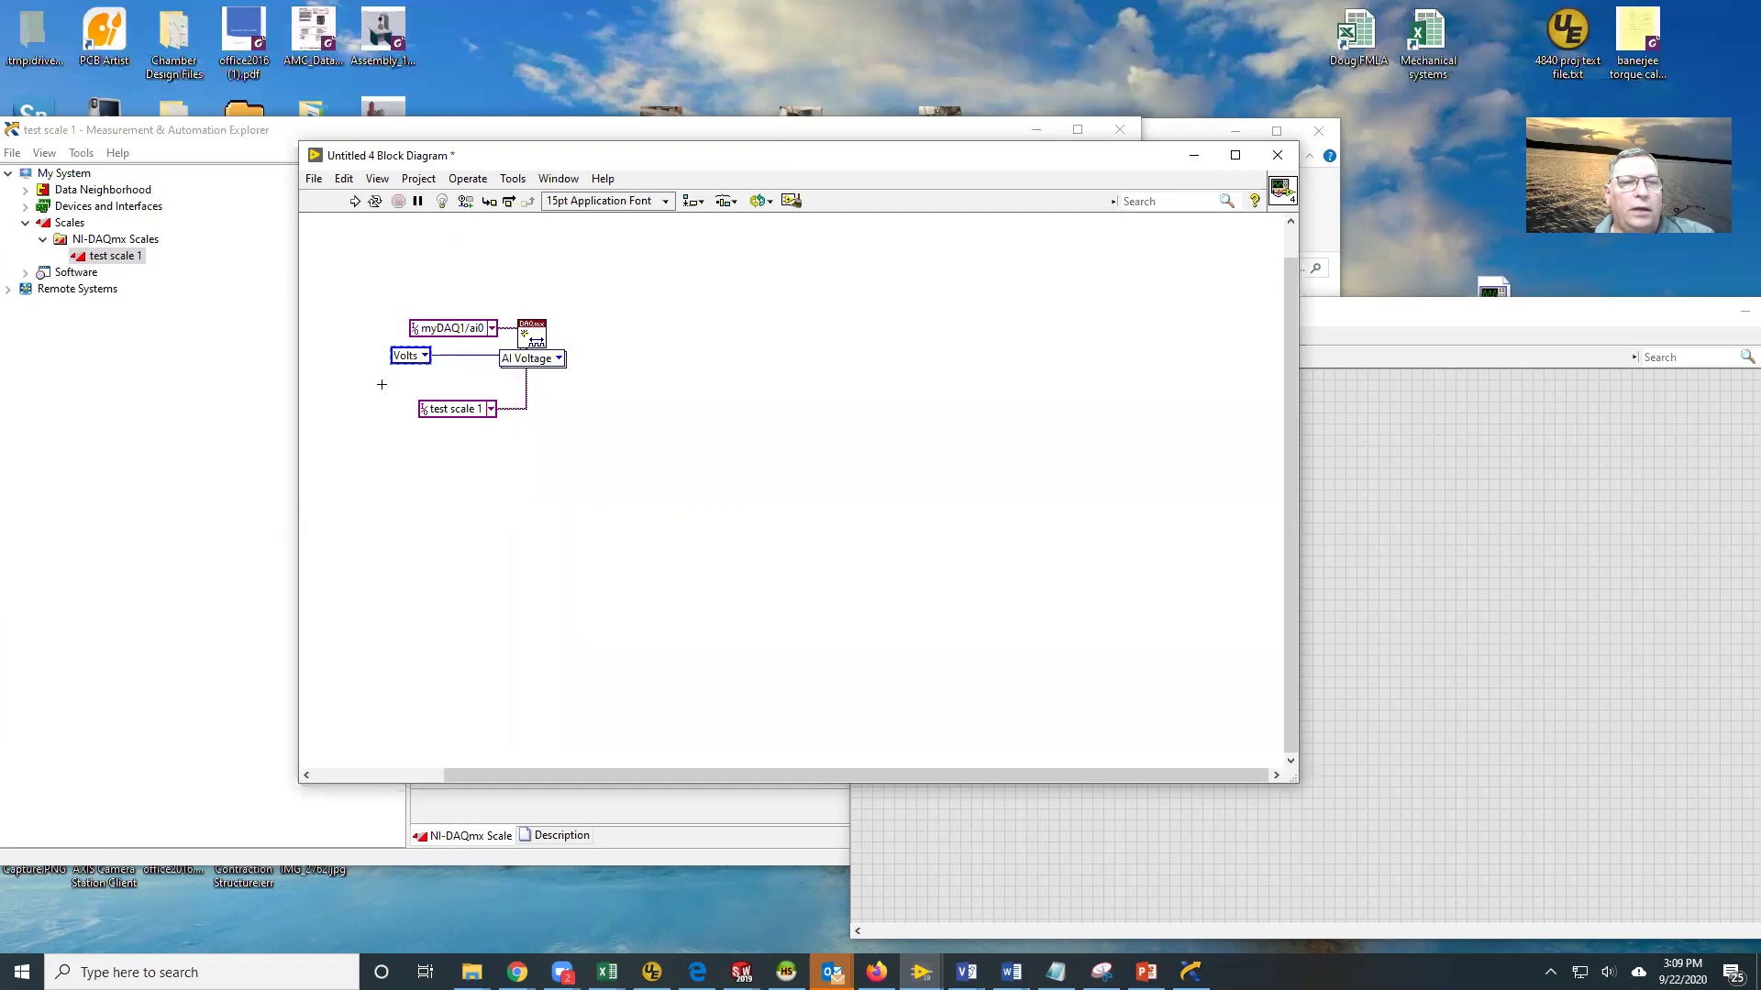
{"action": "right_click", "coordinate": [388, 416], "text": "shift"}
{"action": "left_click", "coordinate": [388, 415]}
{"action": "left_click", "coordinate": [422, 357]}
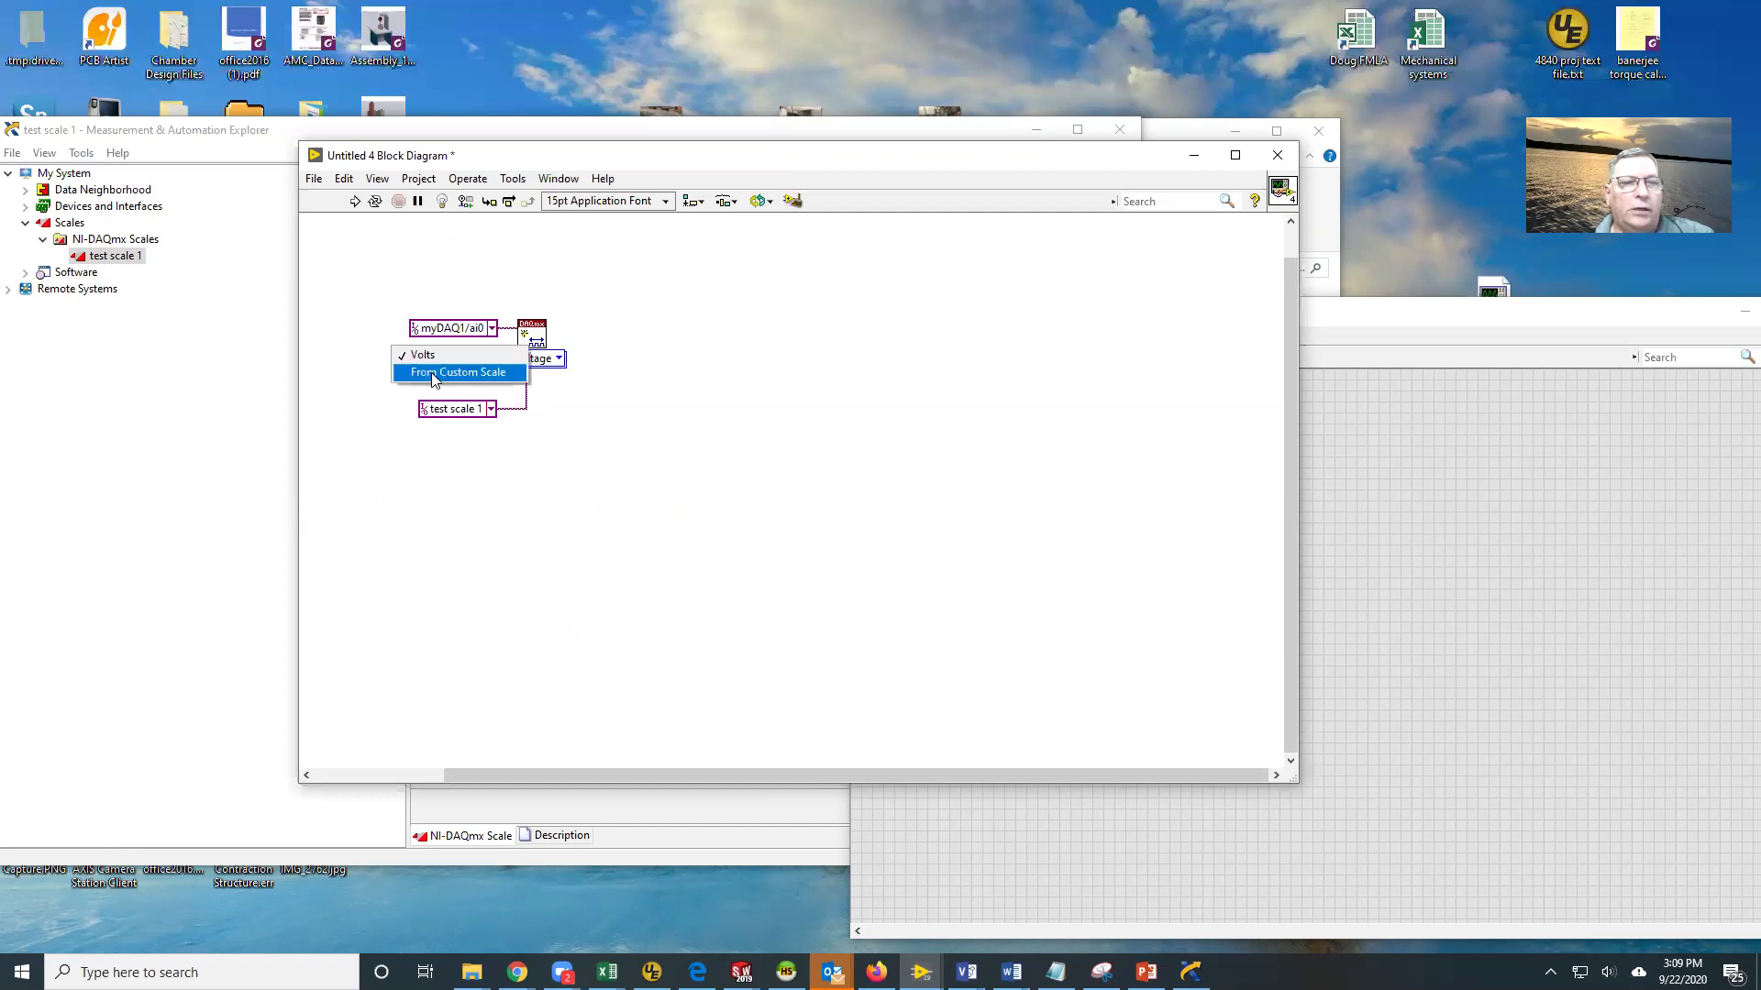
{"action": "left_click", "coordinate": [434, 377]}
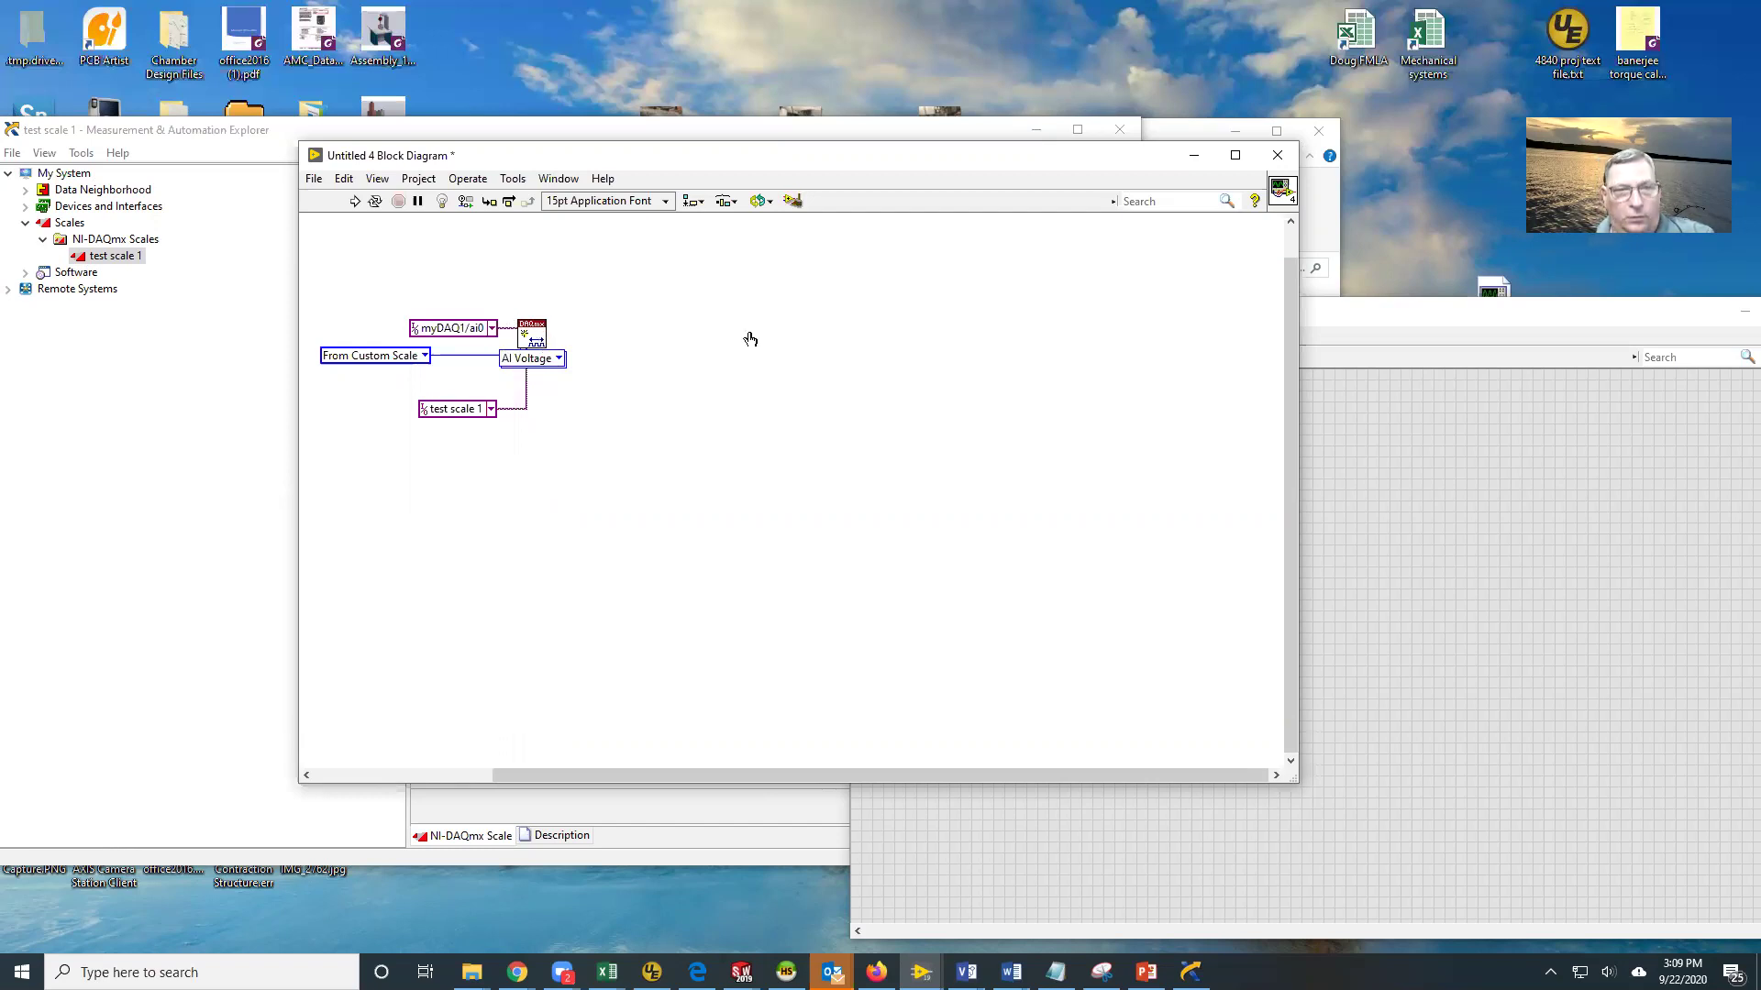
Create a maximum value constant of 250 on the channel node
{"action": "right_click", "coordinate": [674, 337], "text": "shift"}
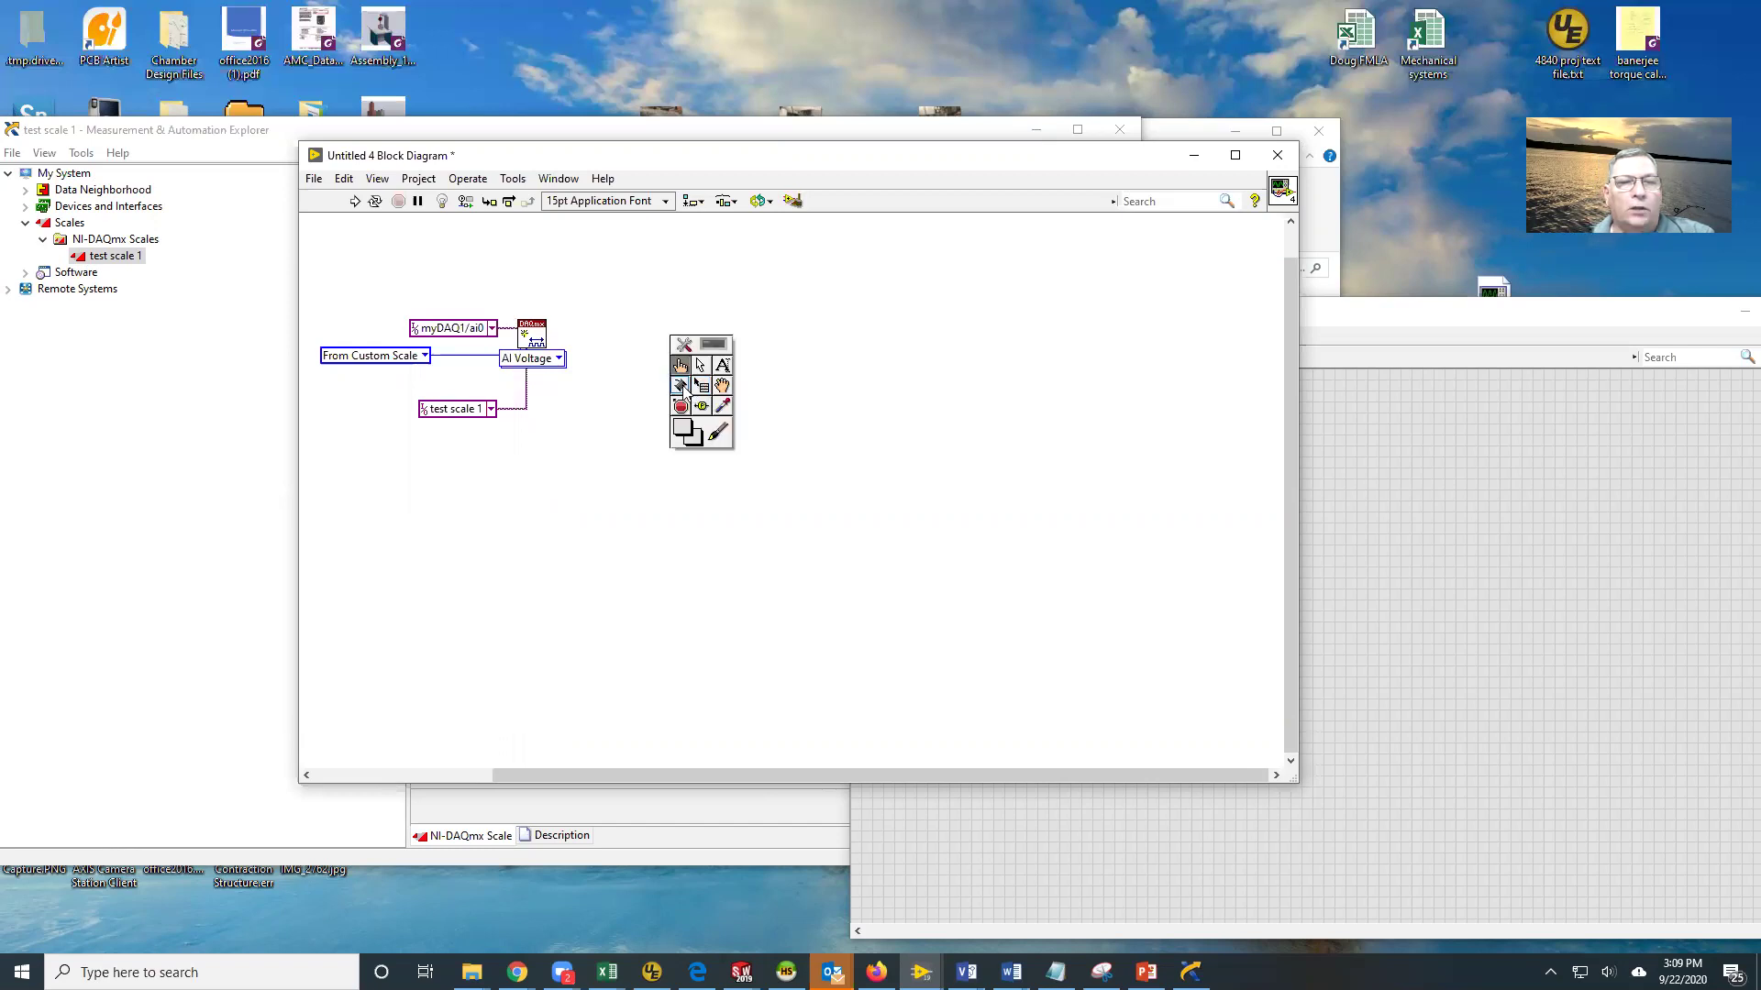
{"action": "left_click", "coordinate": [690, 396]}
{"action": "right_click", "coordinate": [528, 322]}
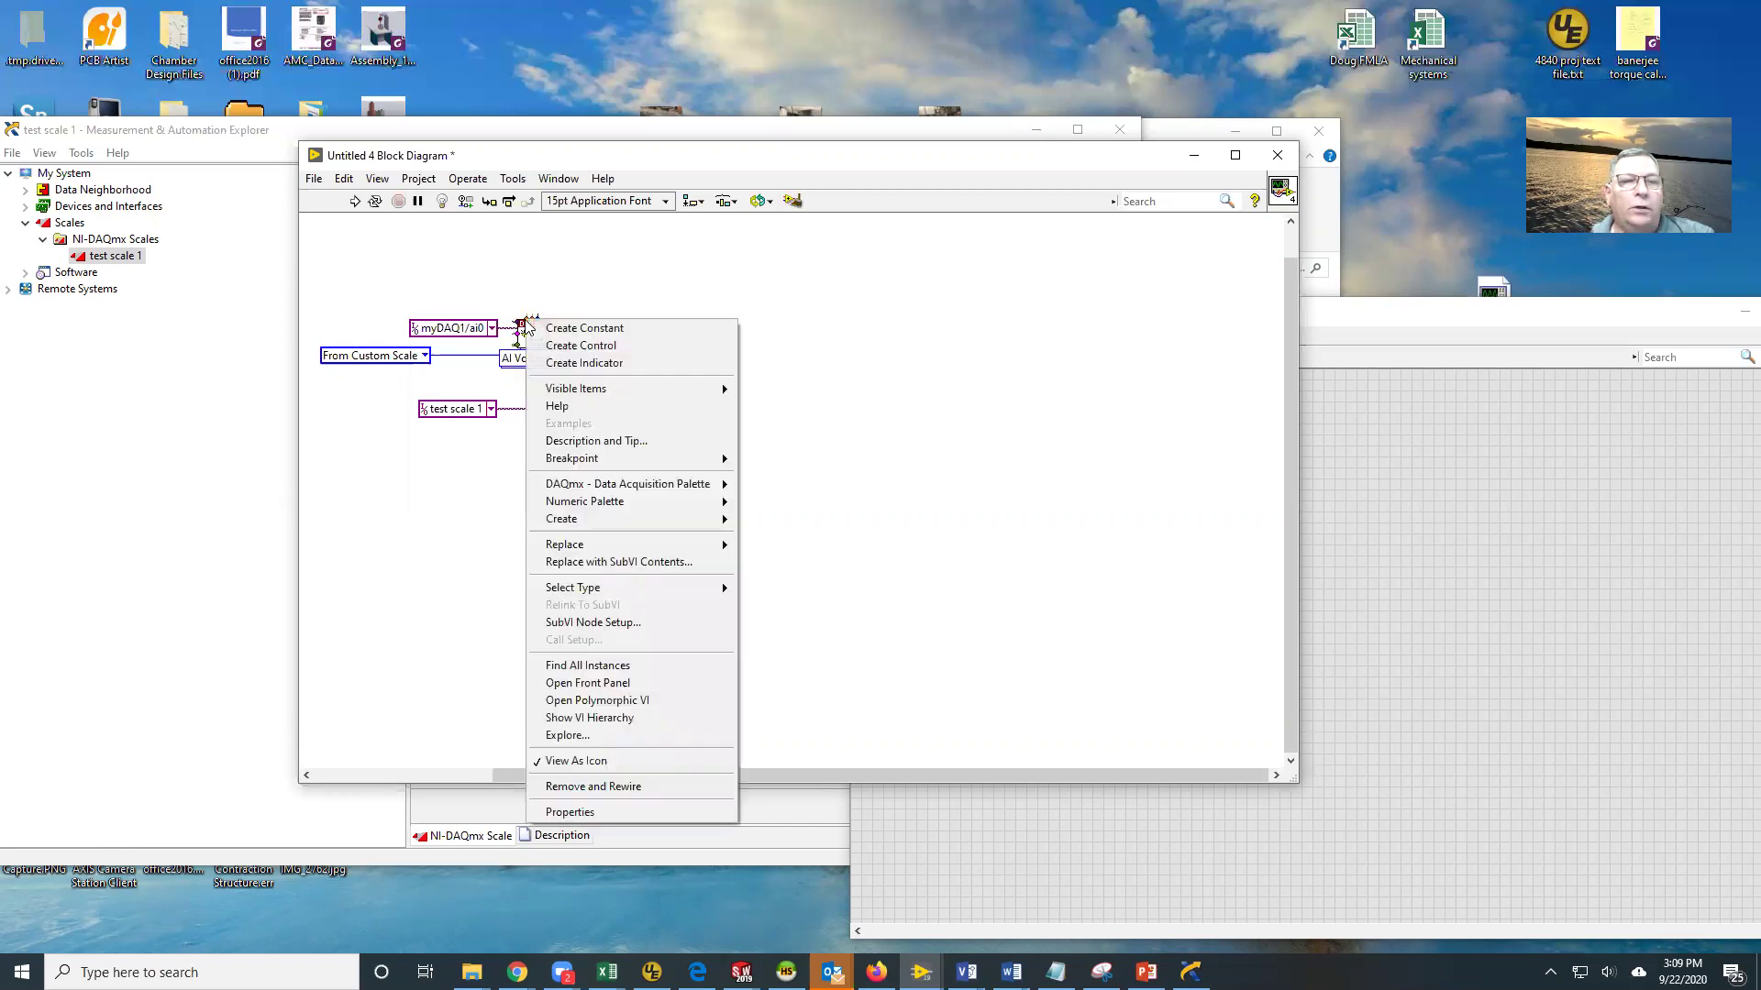
{"action": "mouse_move", "coordinate": [598, 521]}
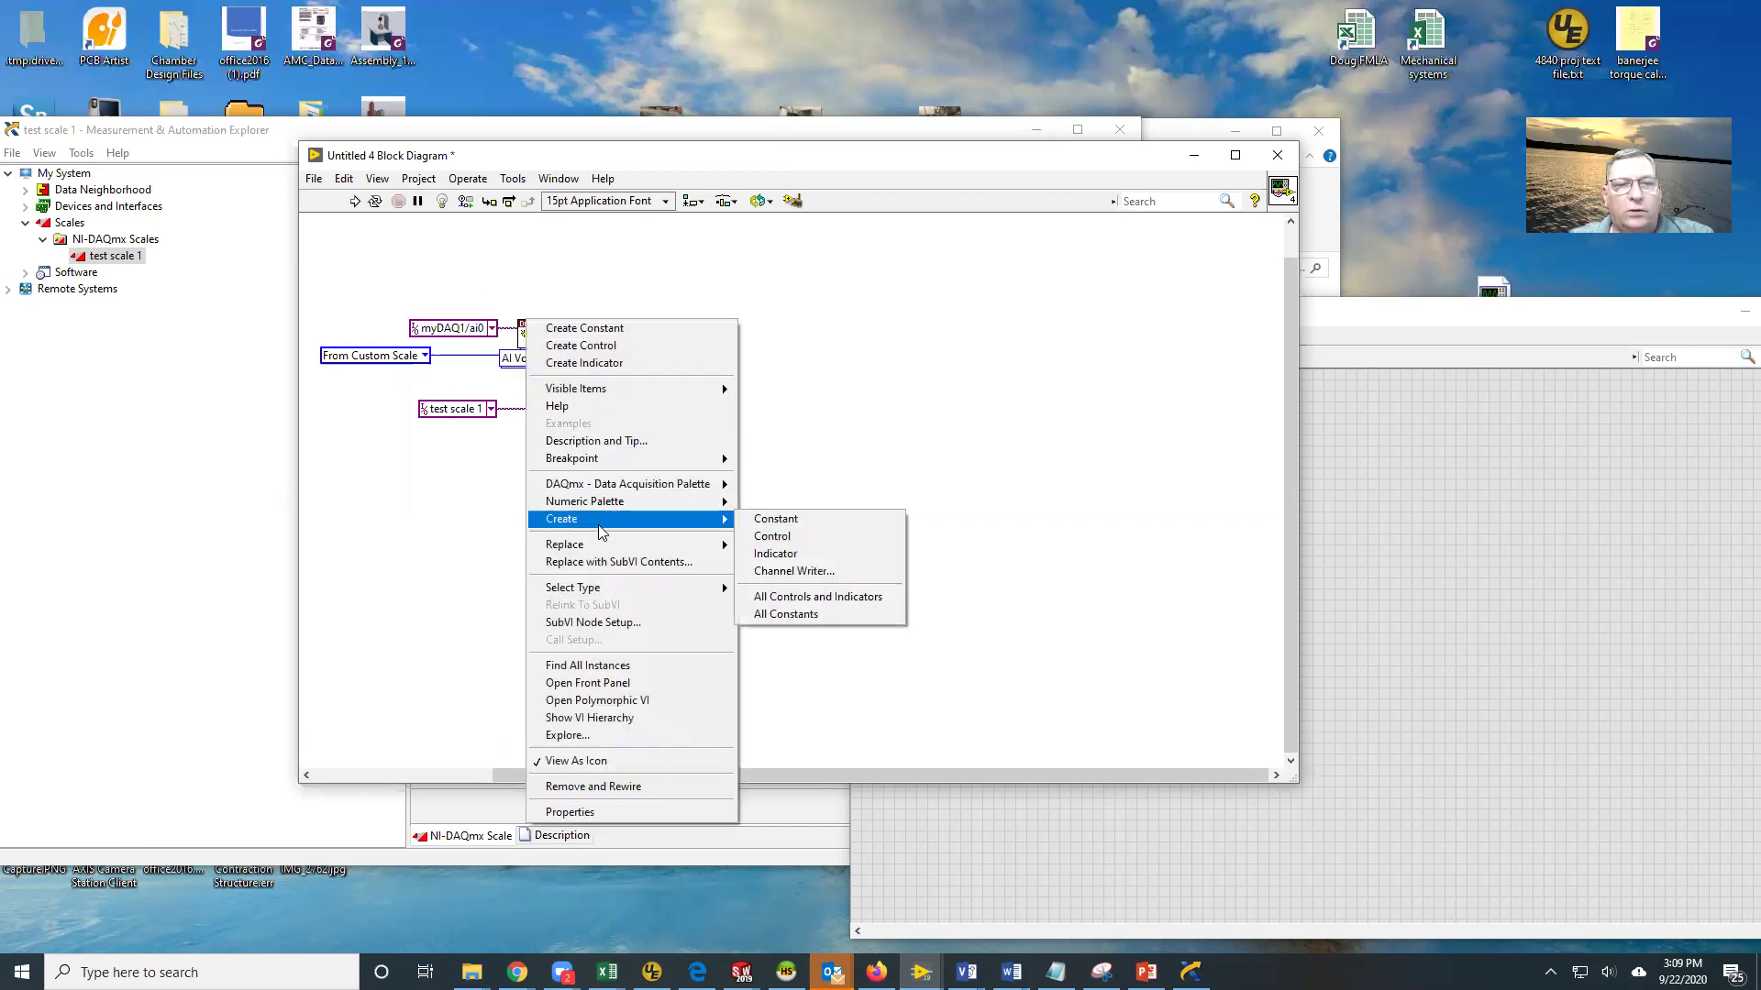
{"action": "left_click", "coordinate": [775, 519]}
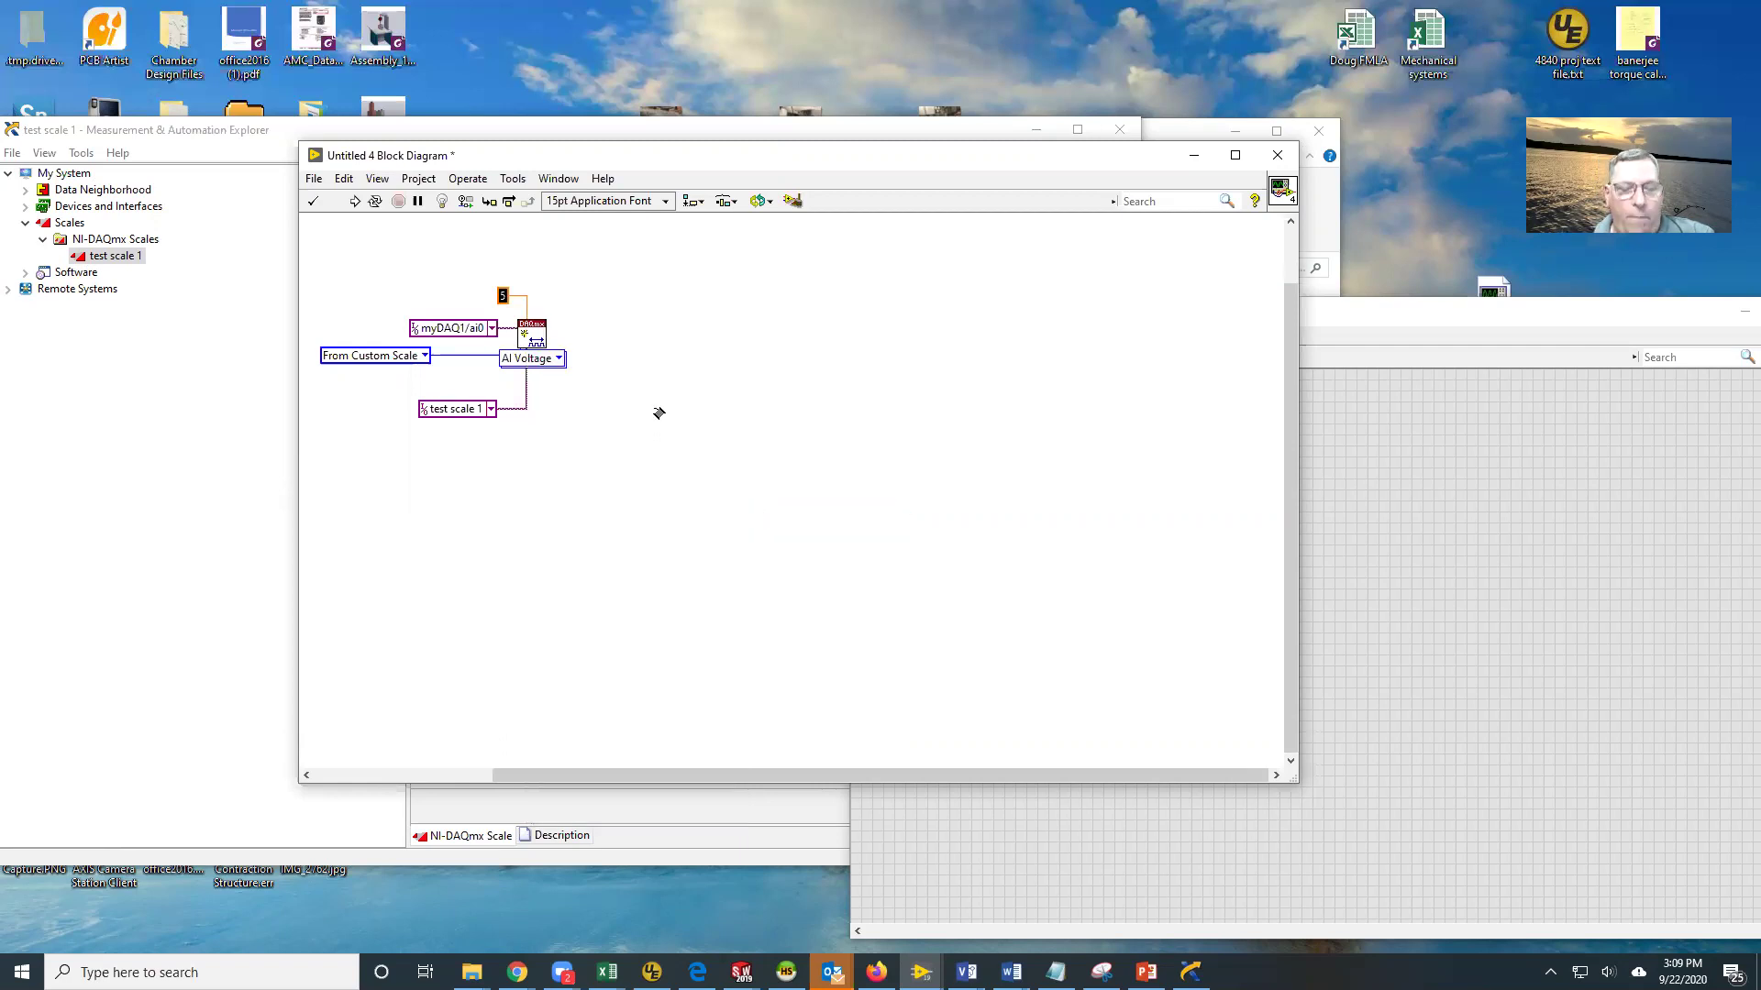
{"action": "type", "text": "250"}
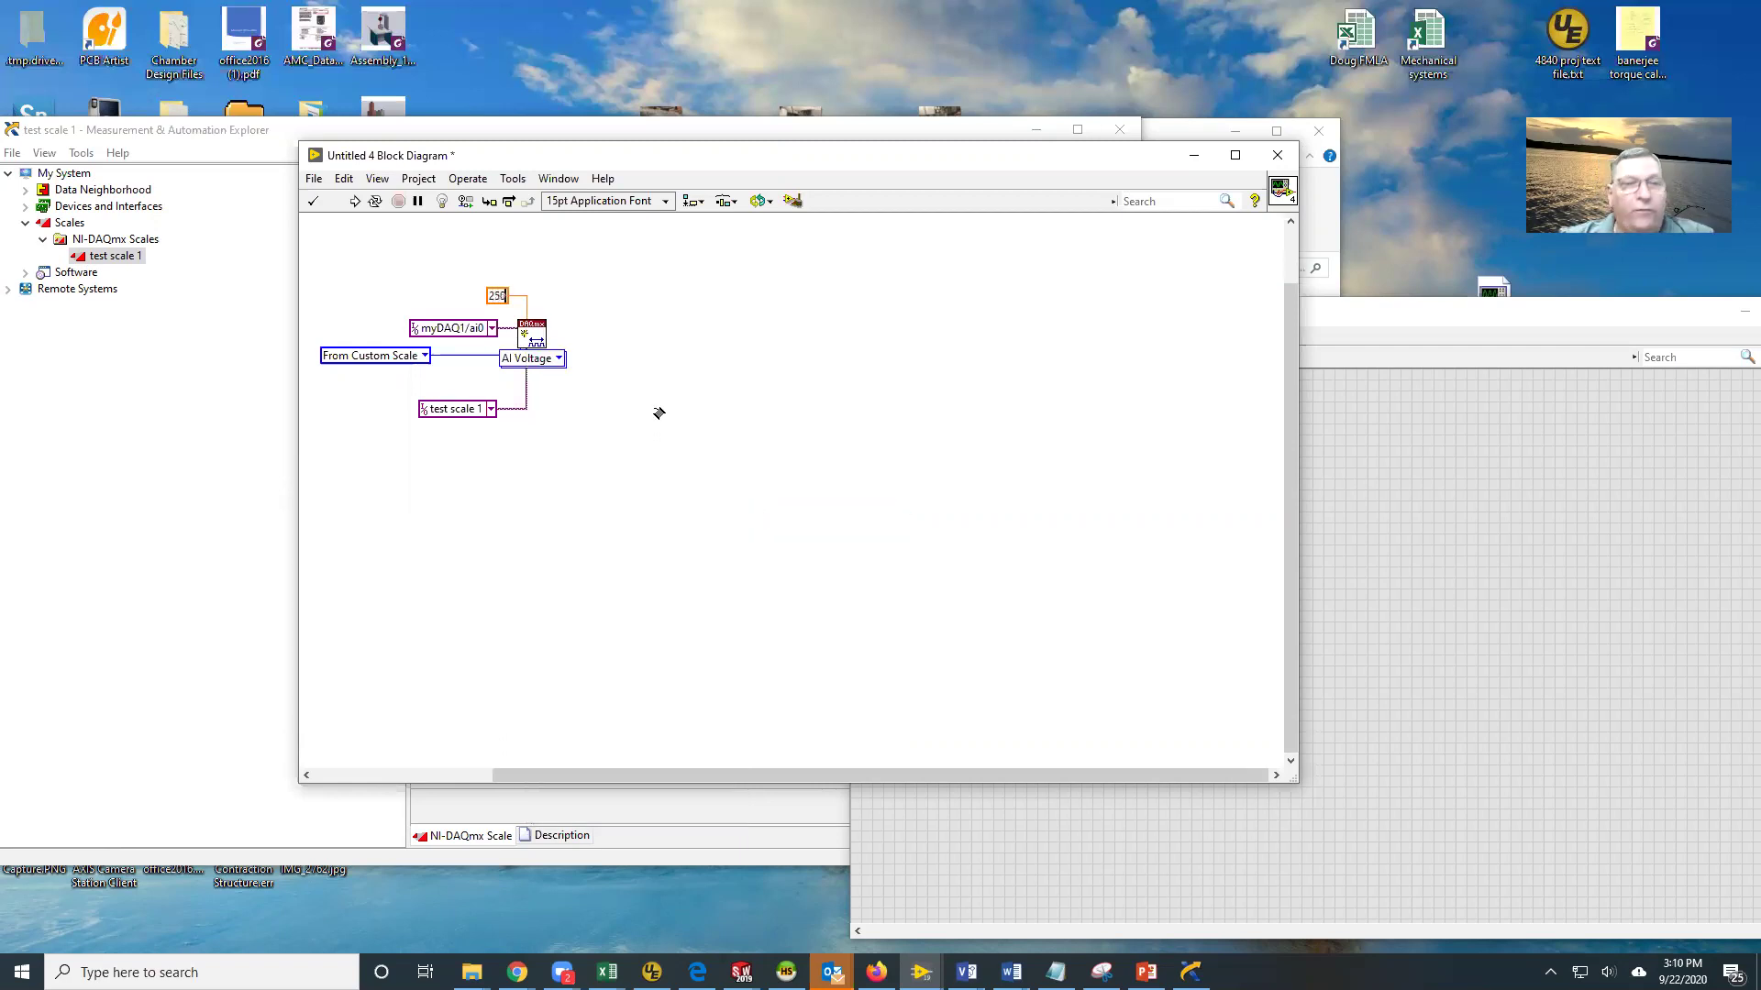
Create a minimum value constant of 0 on the channel node
{"action": "right_click", "coordinate": [660, 405], "text": "shift"}
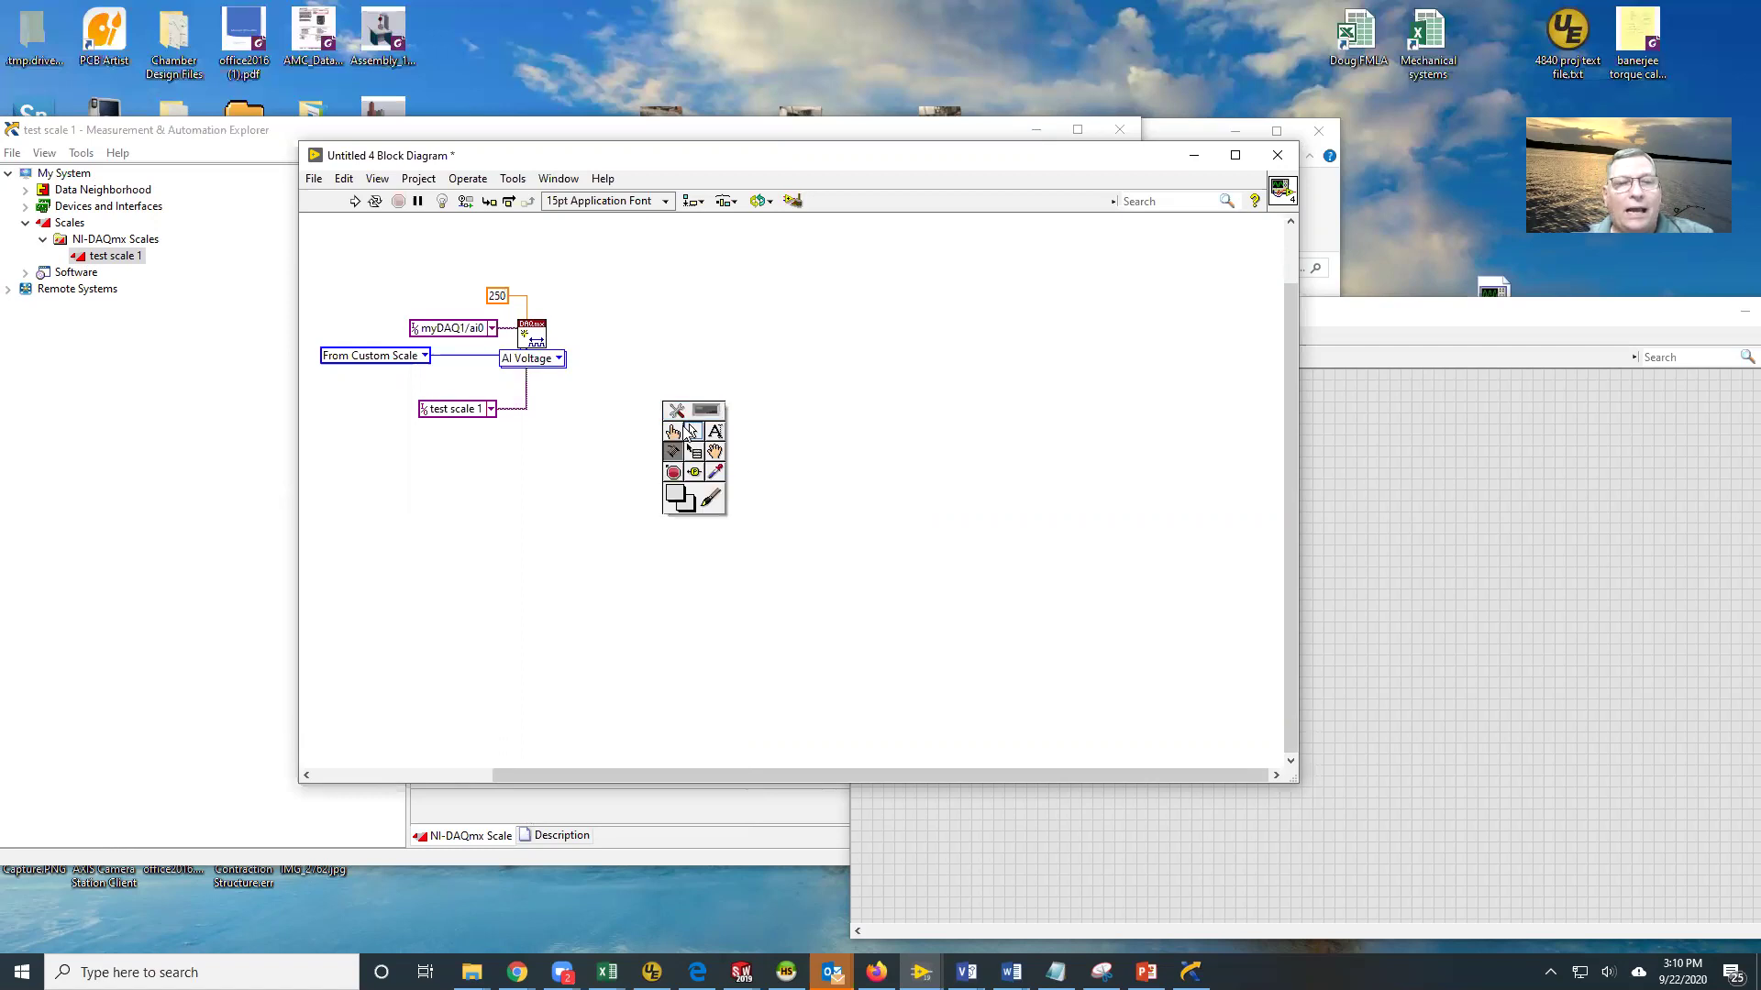
{"action": "left_click", "coordinate": [673, 452]}
{"action": "right_click", "coordinate": [536, 321]}
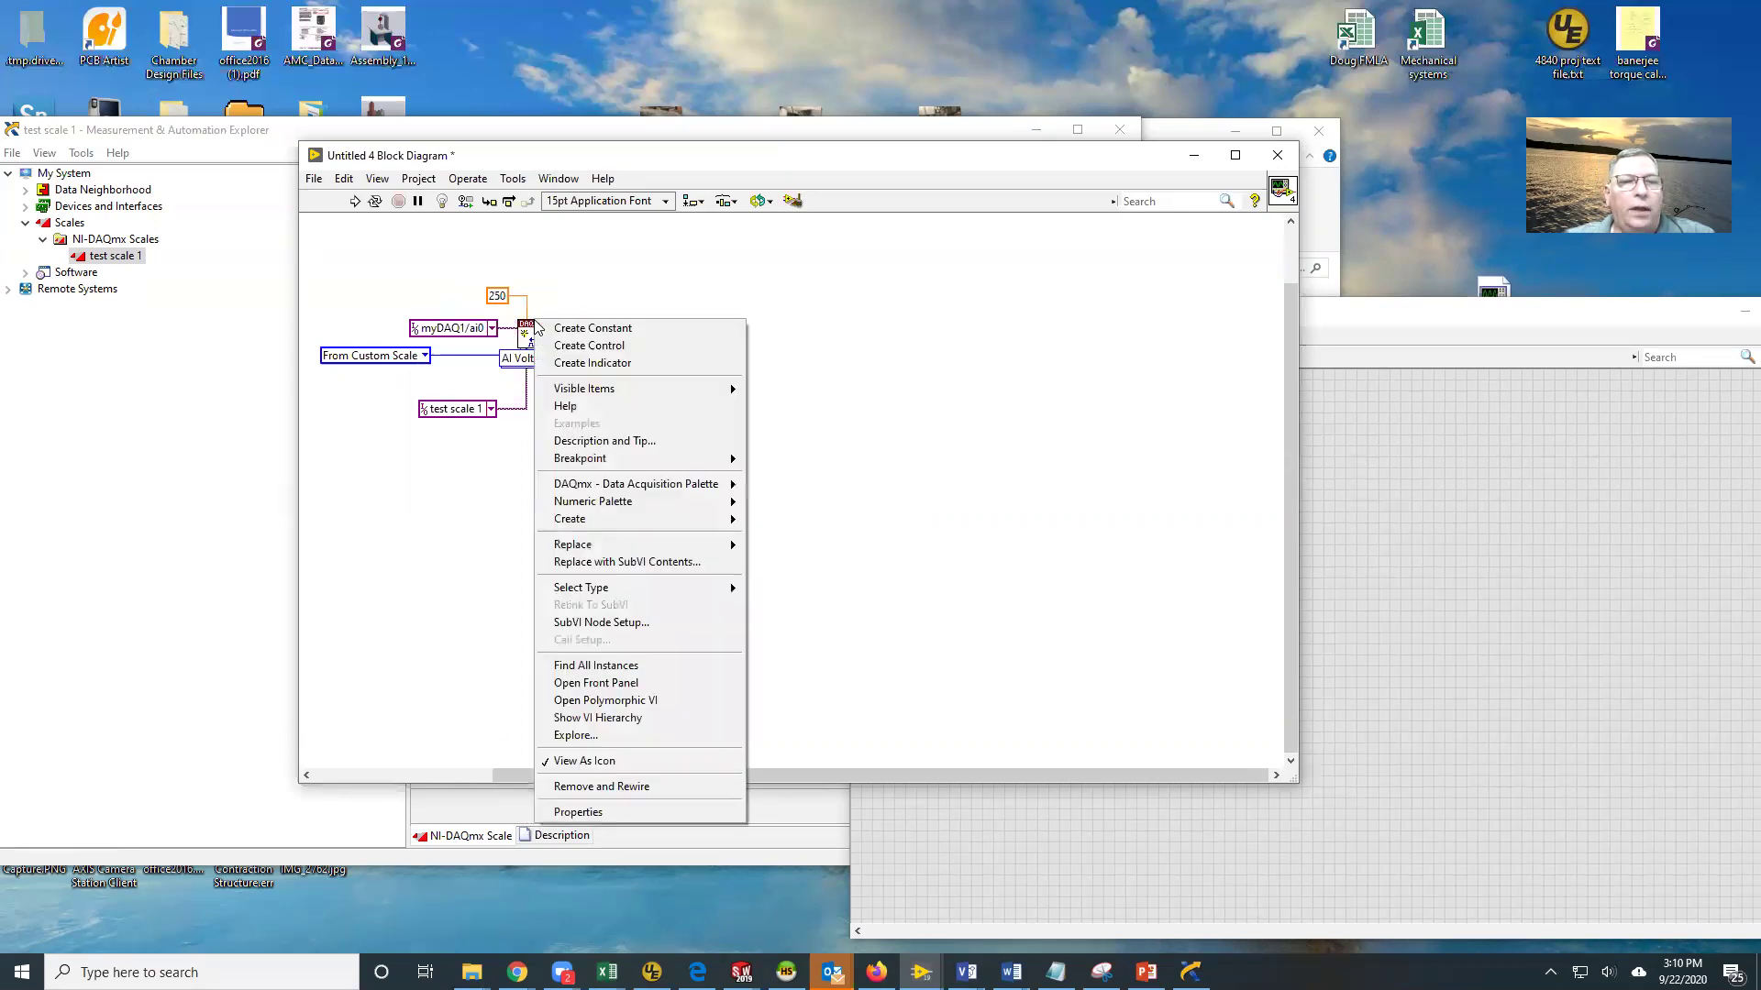
{"action": "mouse_move", "coordinate": [697, 525]}
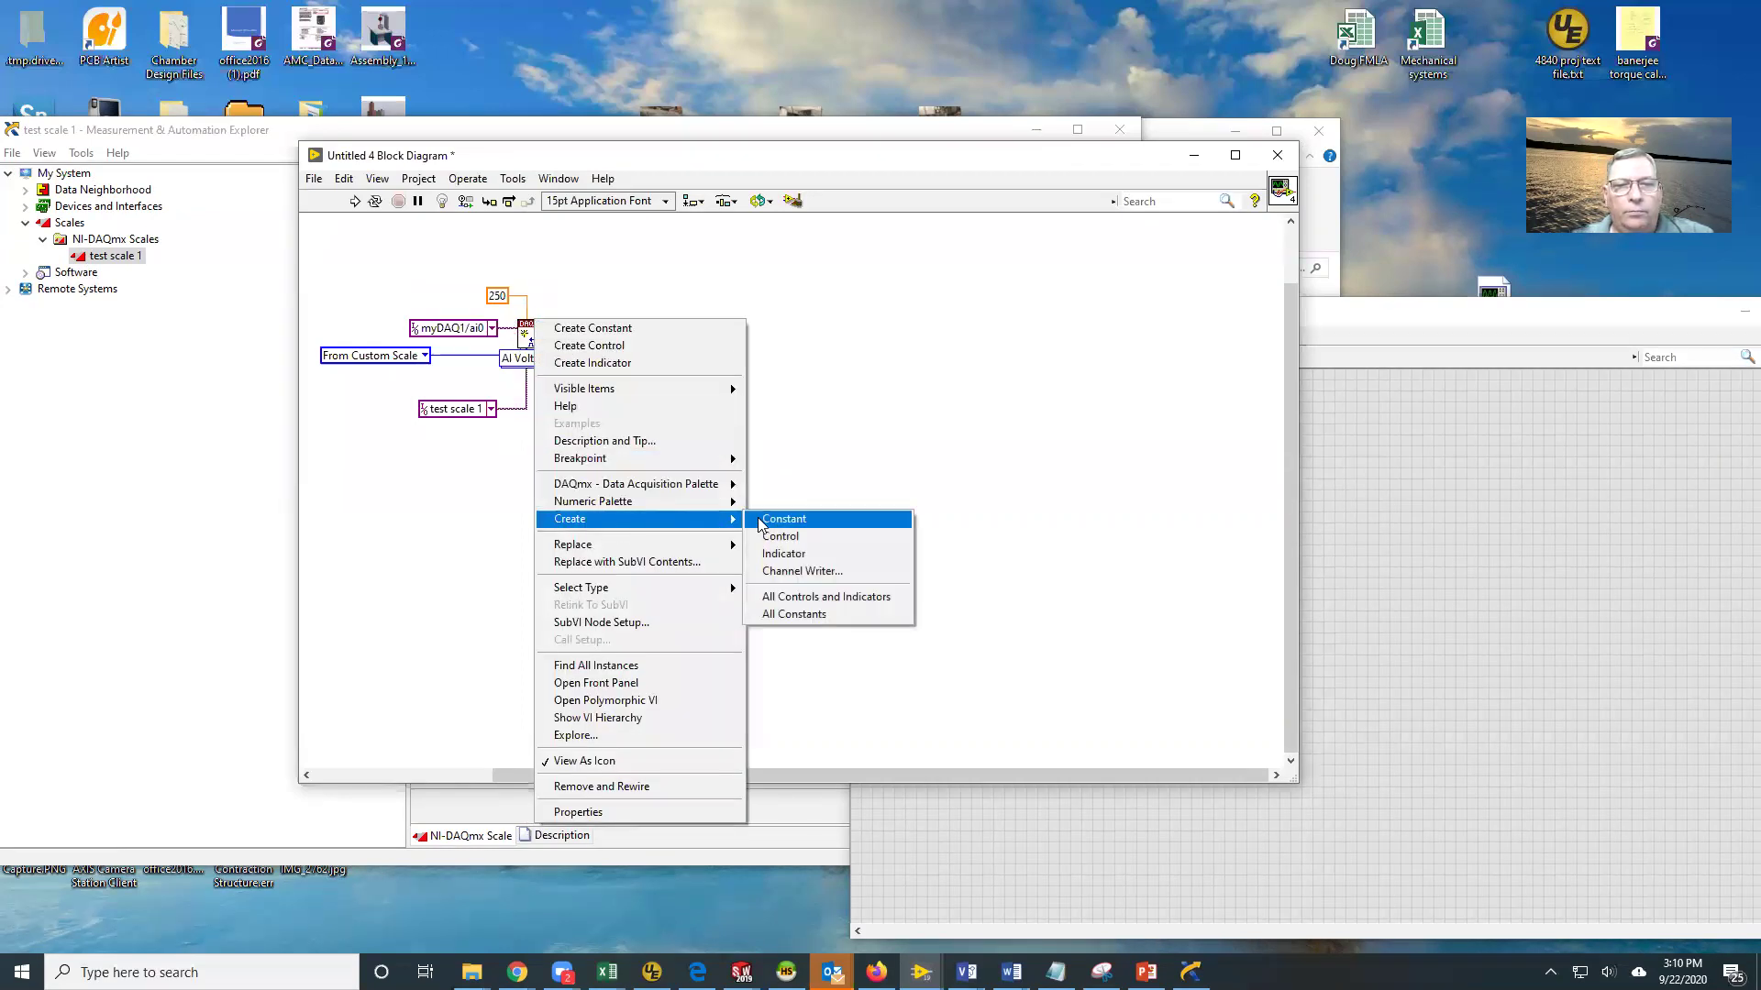
{"action": "left_click", "coordinate": [770, 521]}
{"action": "type", "text": "0"}
{"action": "left_click", "coordinate": [811, 427]}
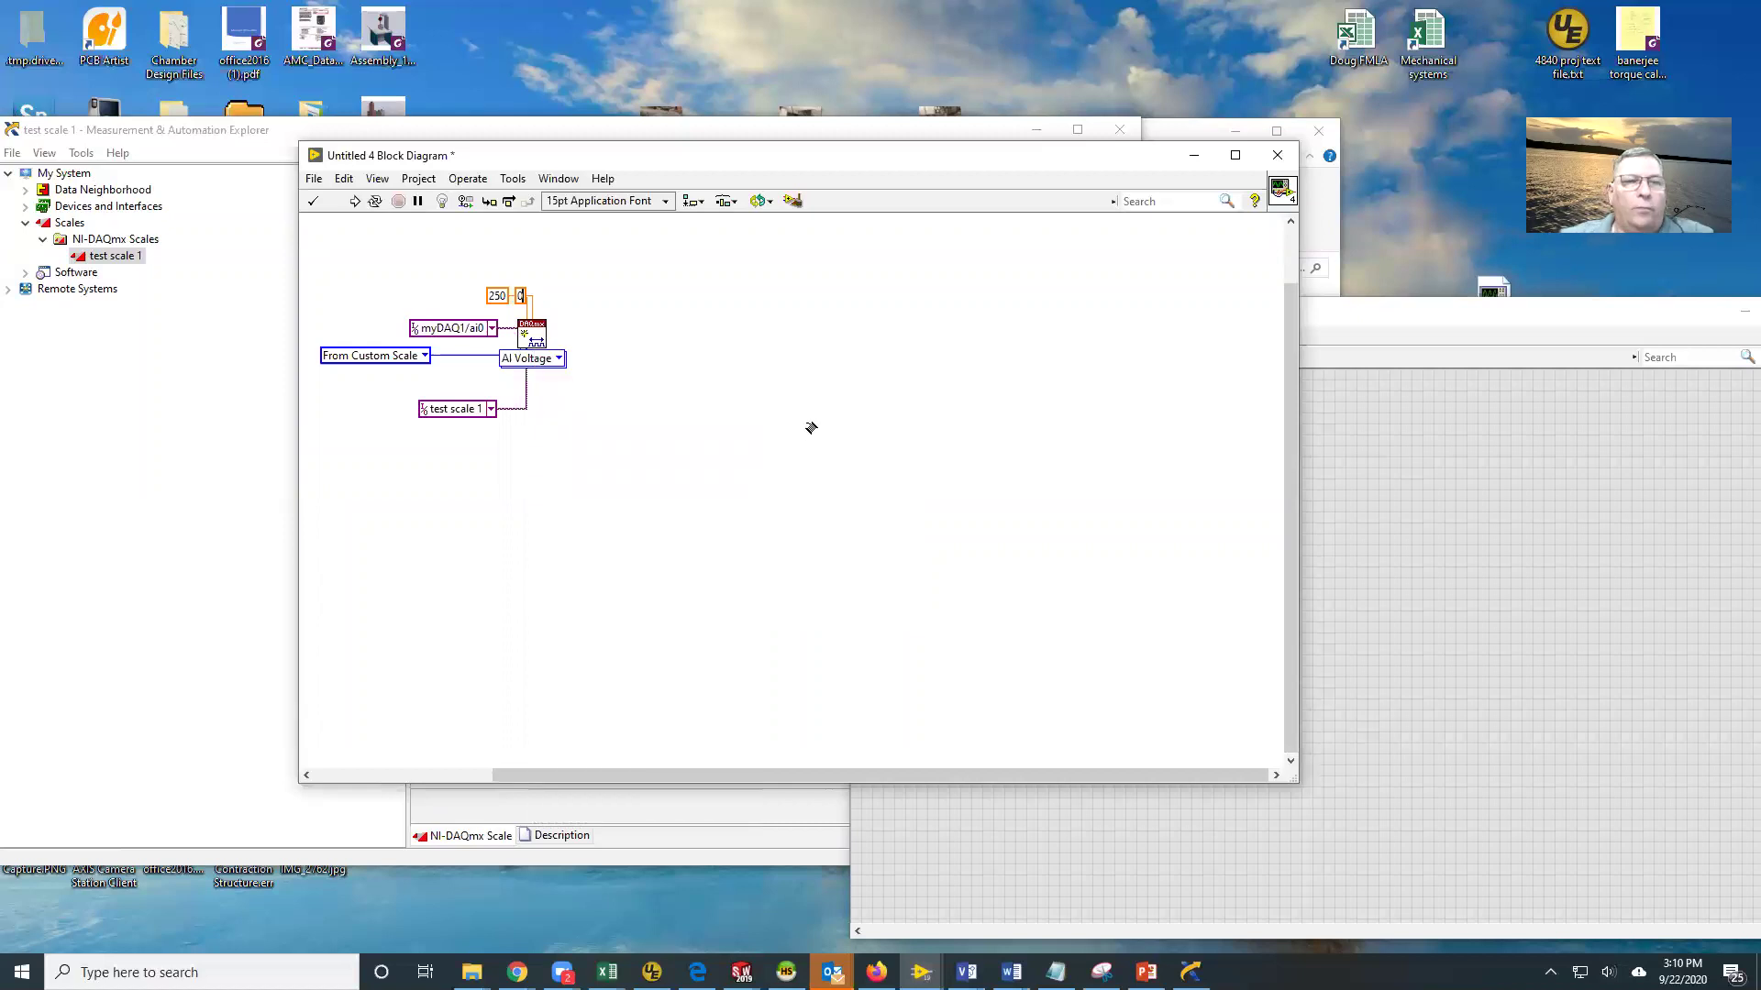
Stack the 0 constant above the 250 constant, then return to Measurement & Automation Explorer
{"action": "right_click", "coordinate": [632, 332]}
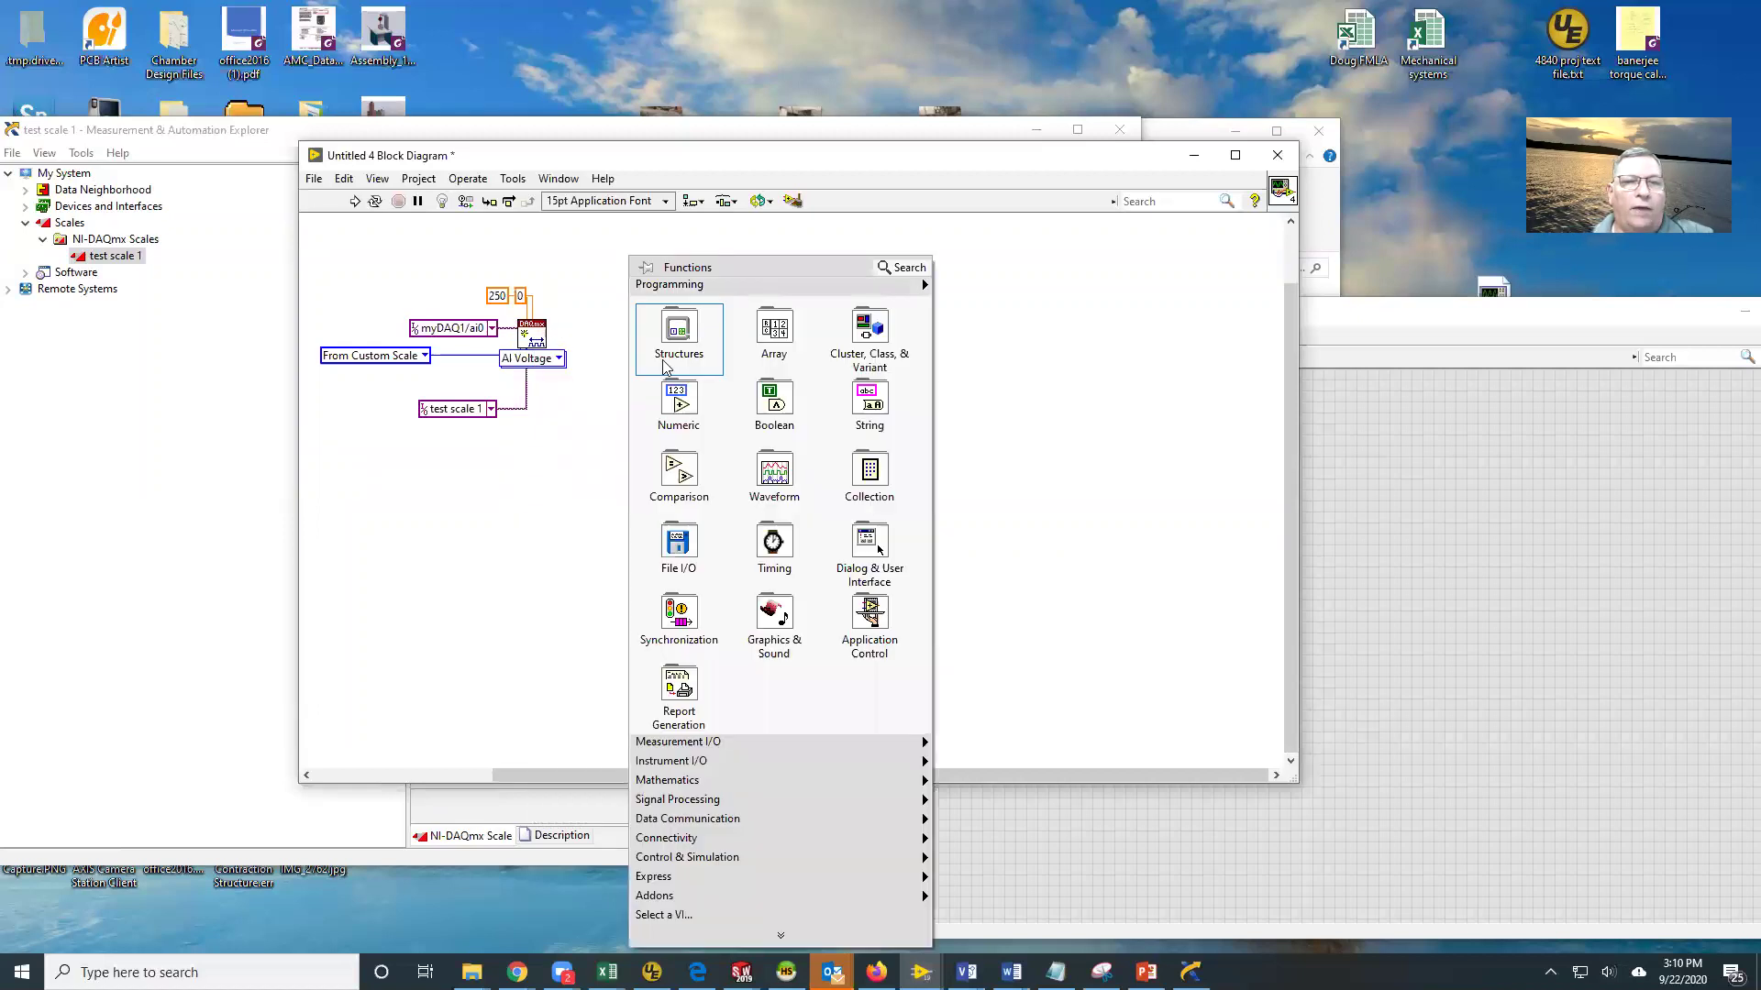
{"action": "left_click", "coordinate": [581, 337]}
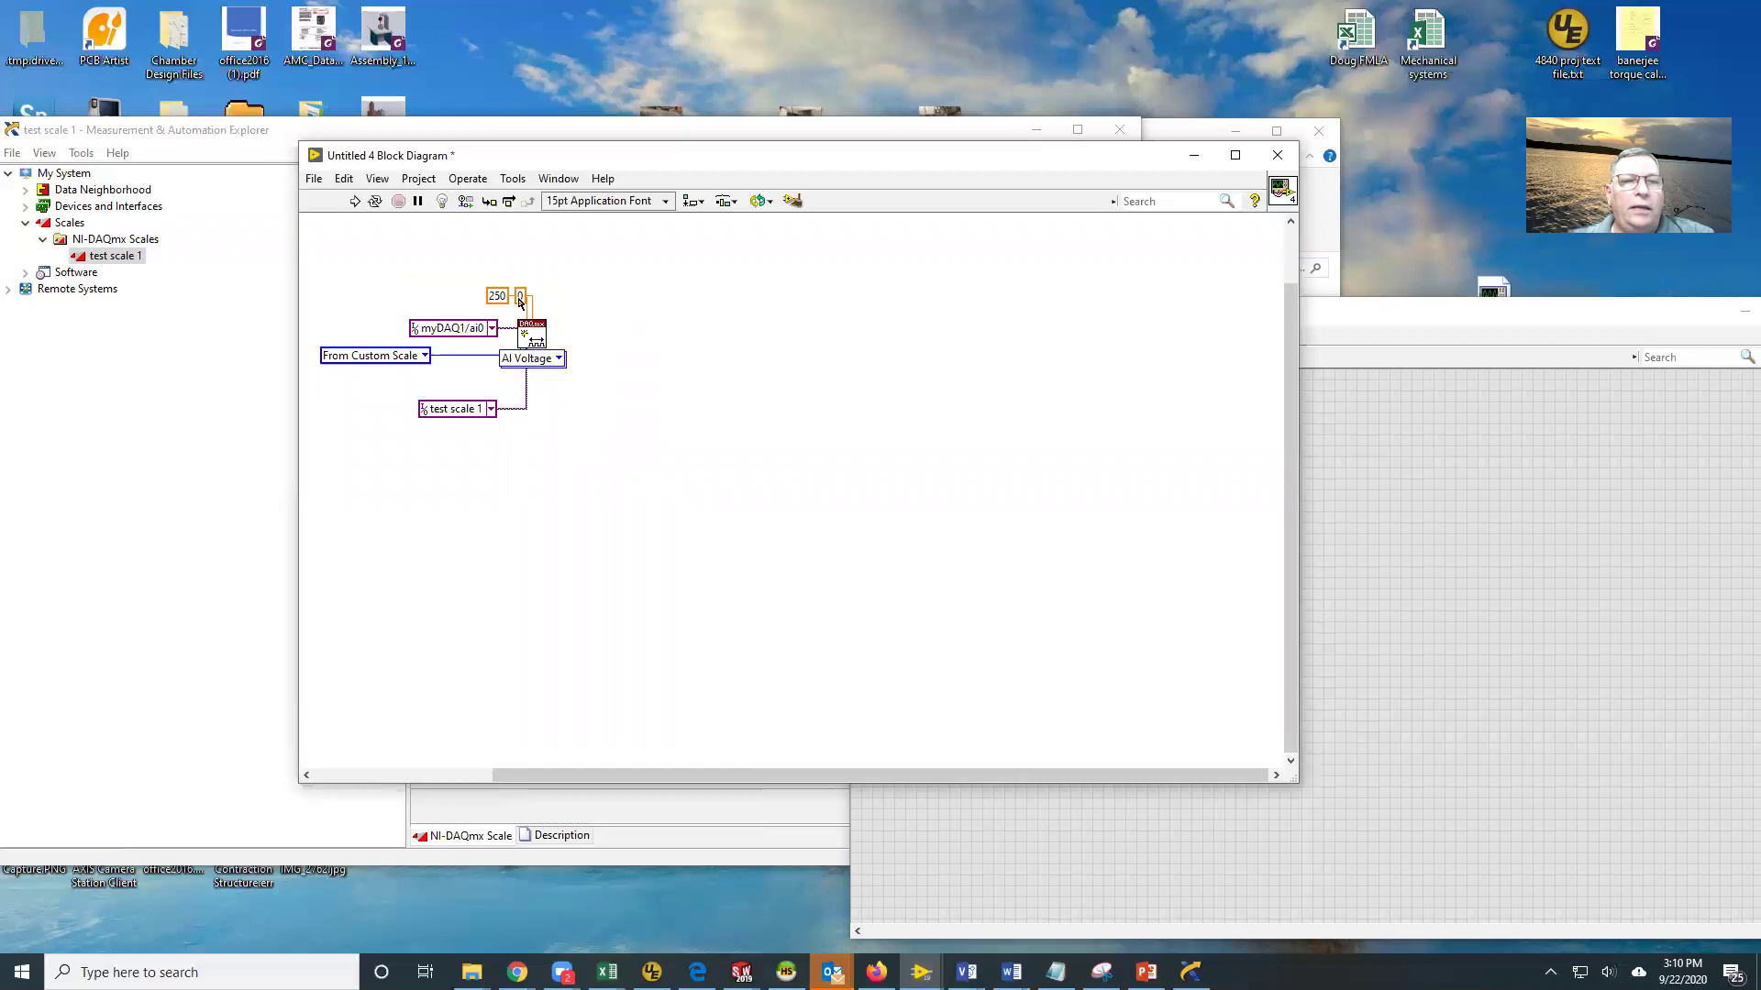
{"action": "left_click_drag", "start_coordinate": [519, 301], "coordinate": [499, 279]}
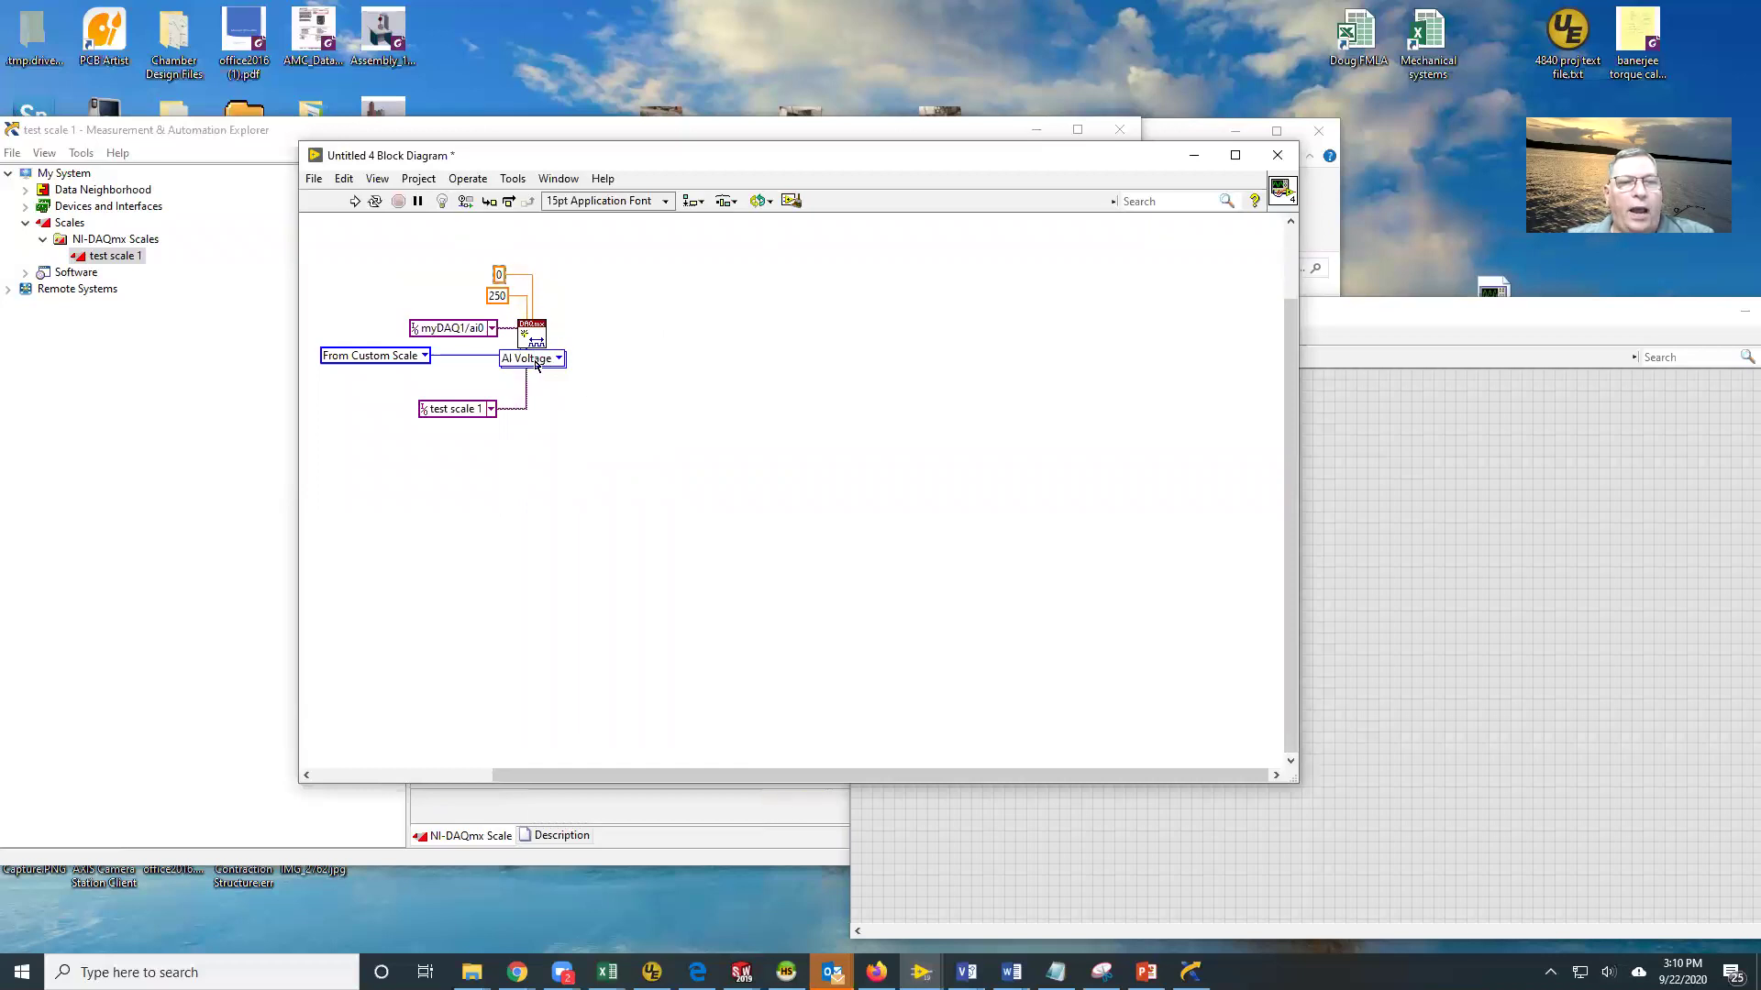
{"action": "left_click", "coordinate": [465, 332]}
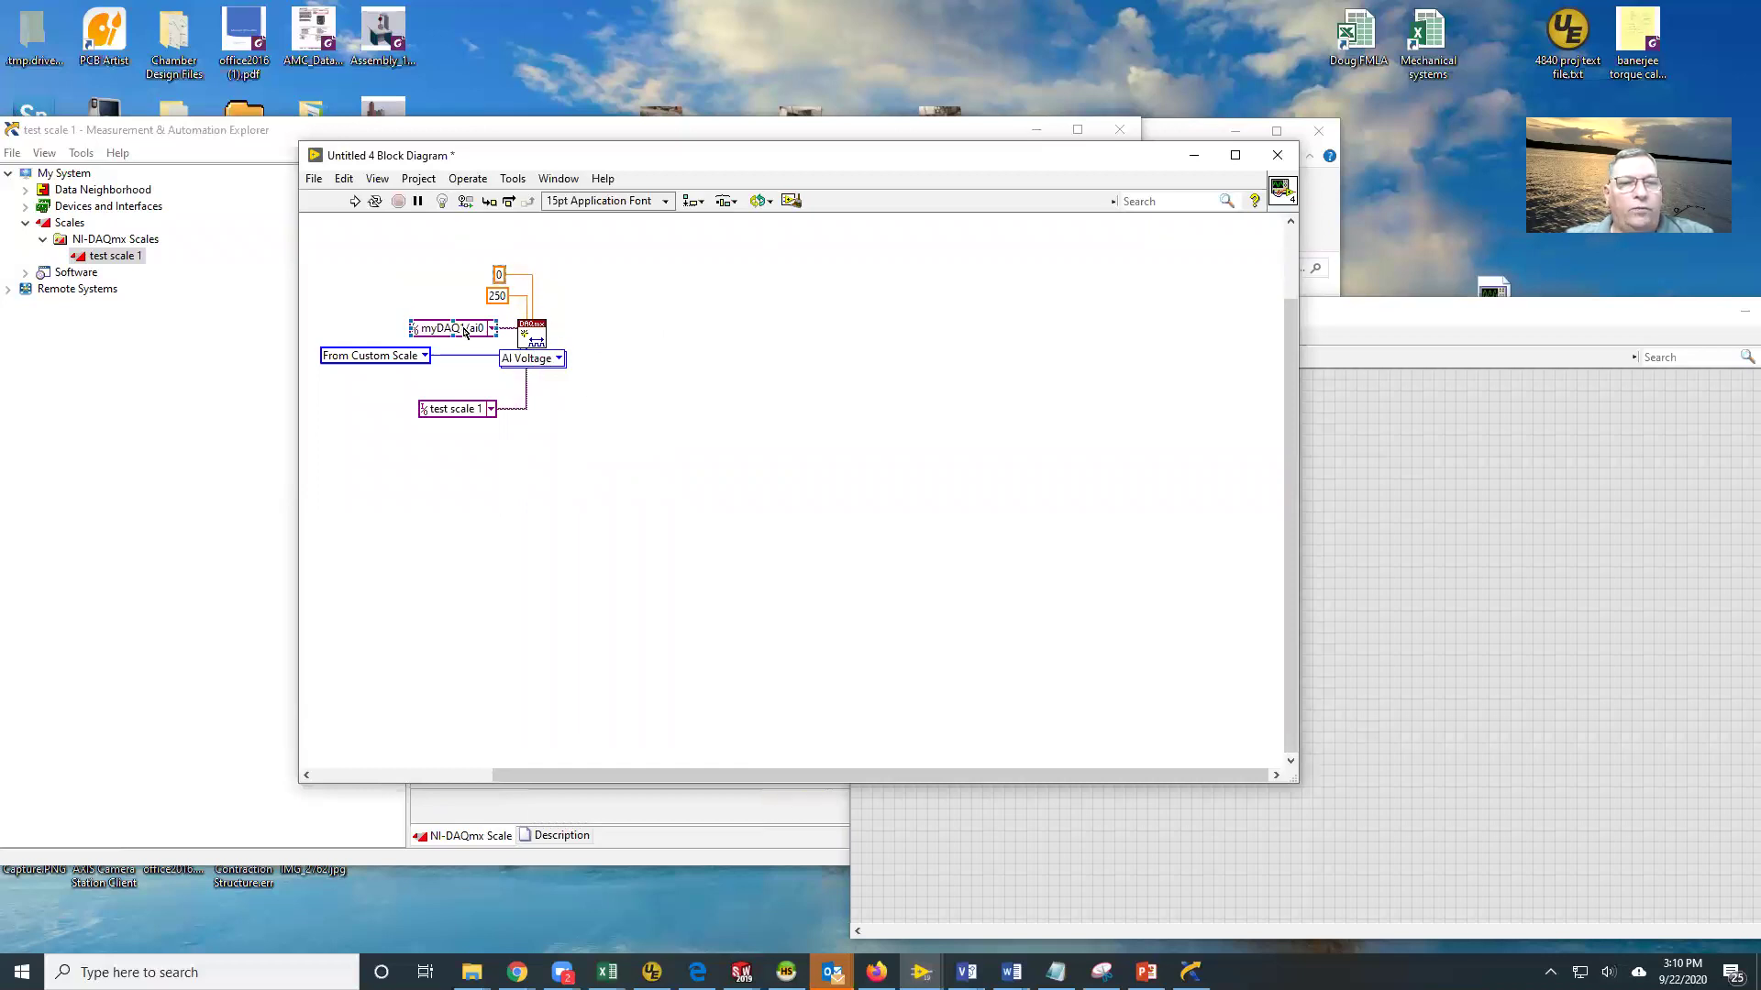
{"action": "left_click", "coordinate": [665, 377]}
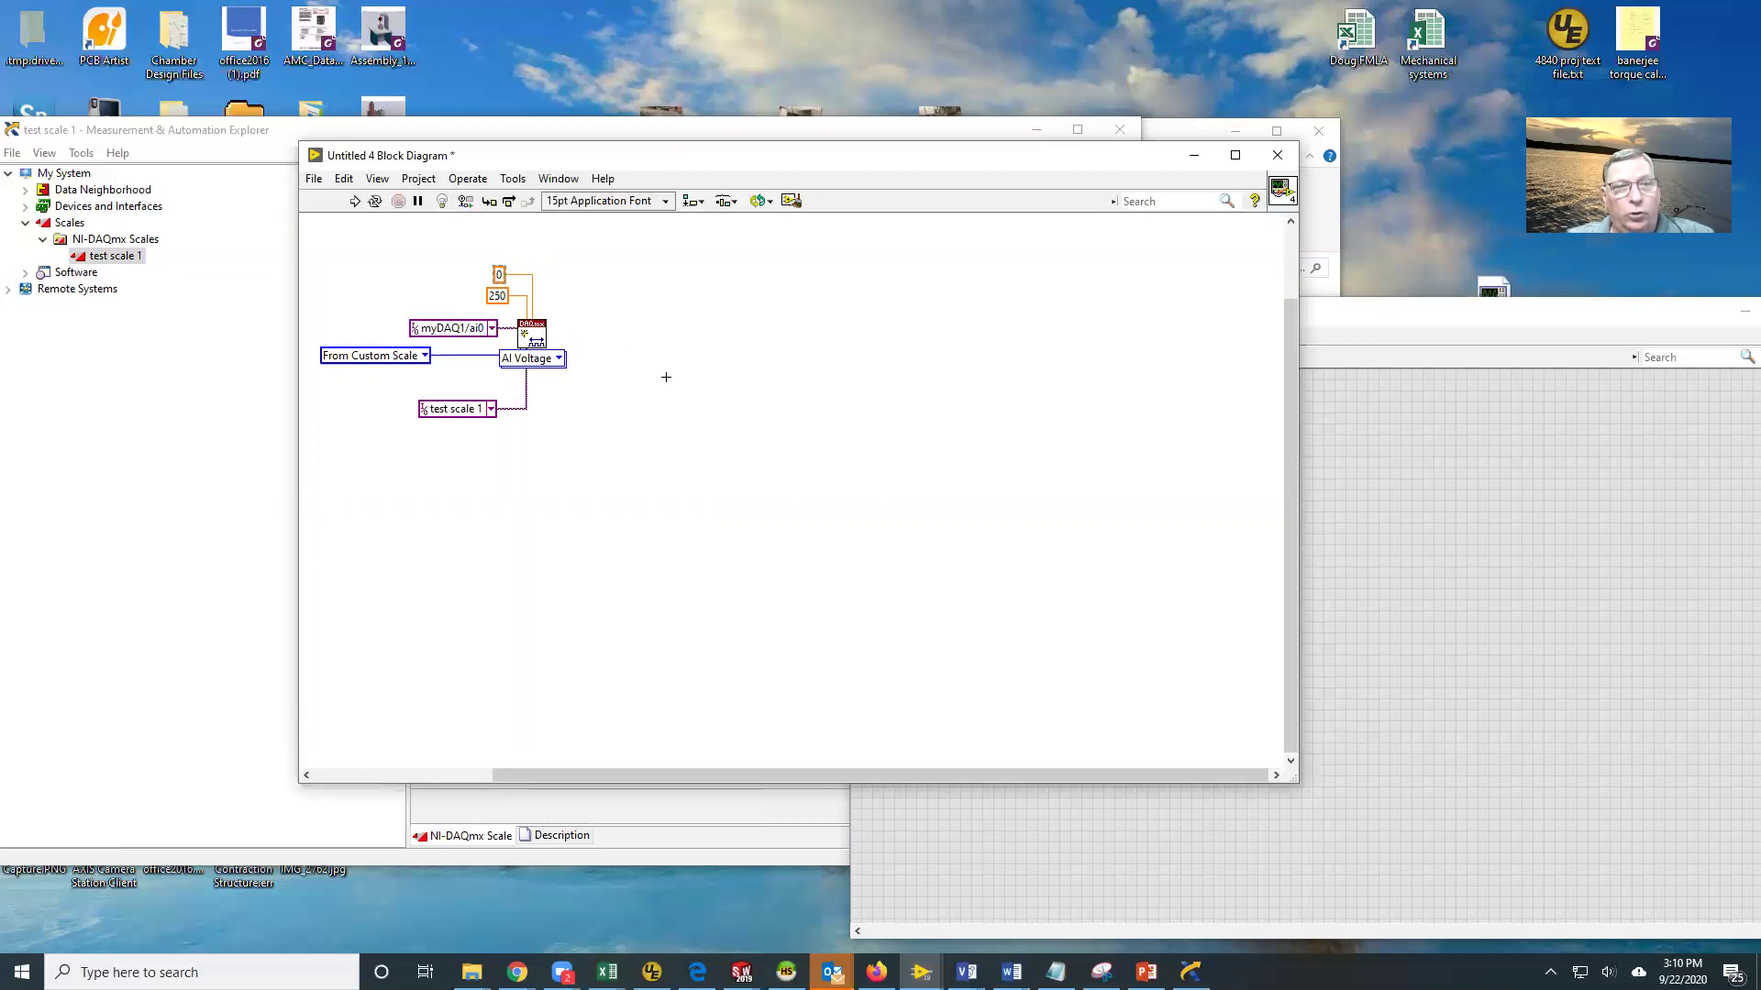
{"action": "left_click", "coordinate": [493, 330]}
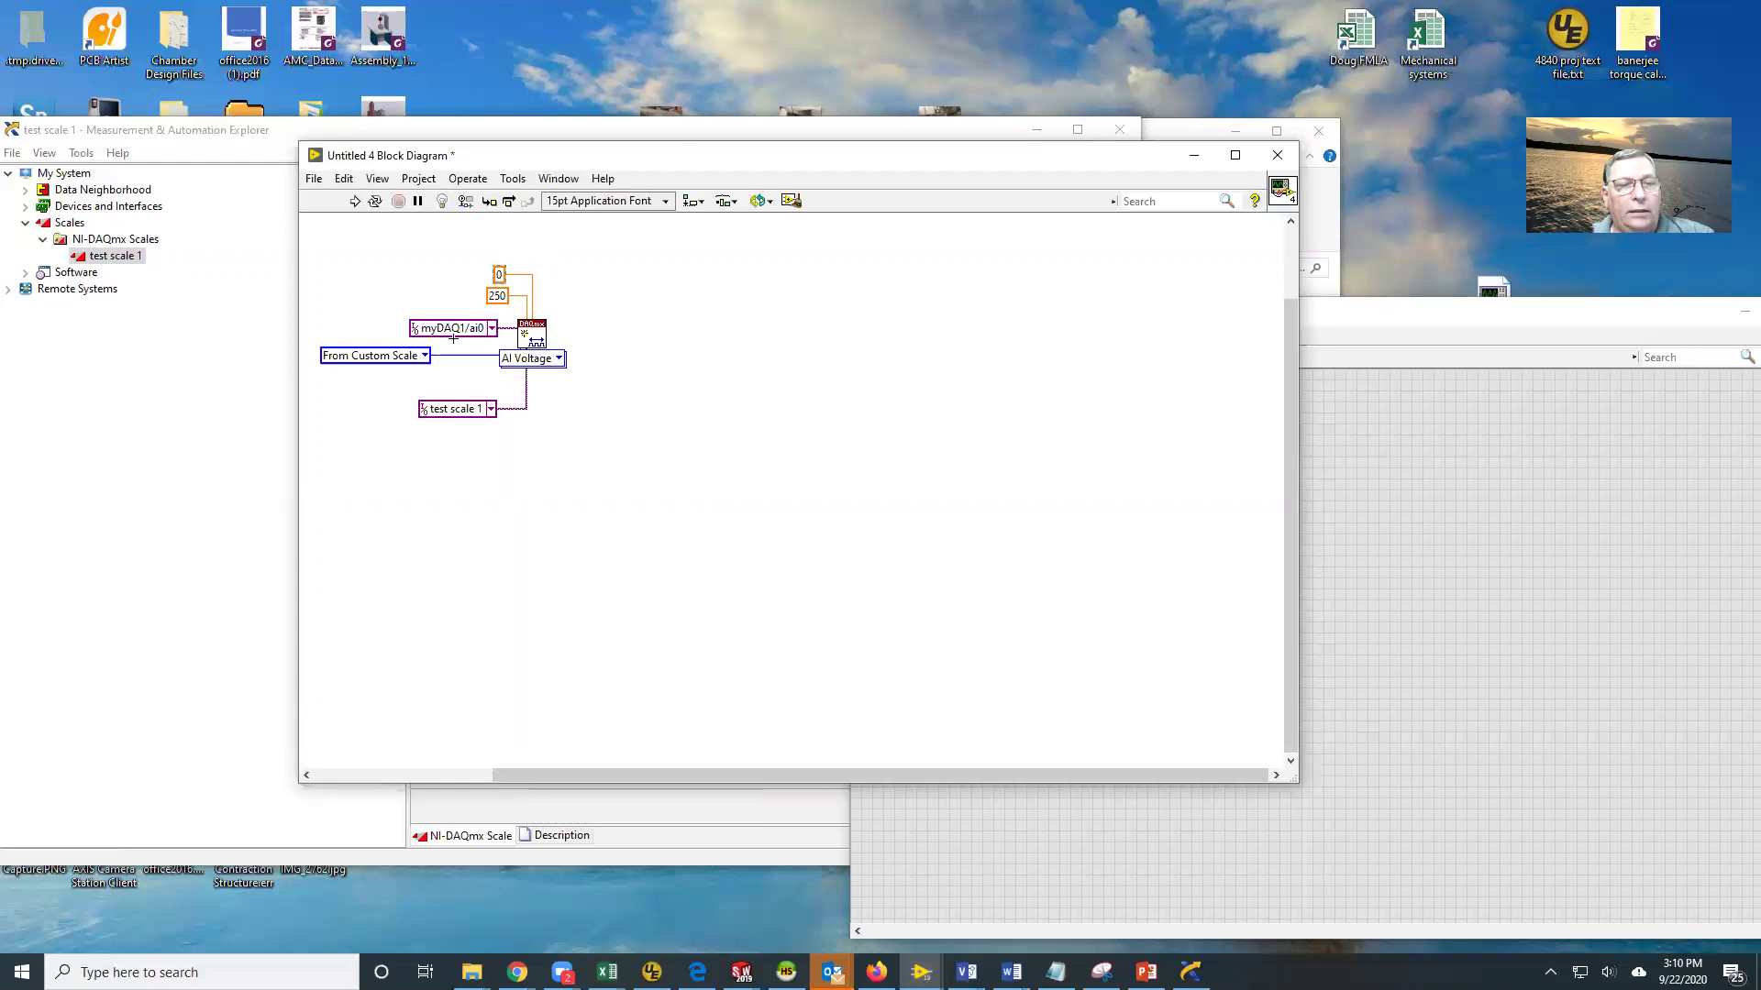
{"action": "left_click", "coordinate": [220, 390]}
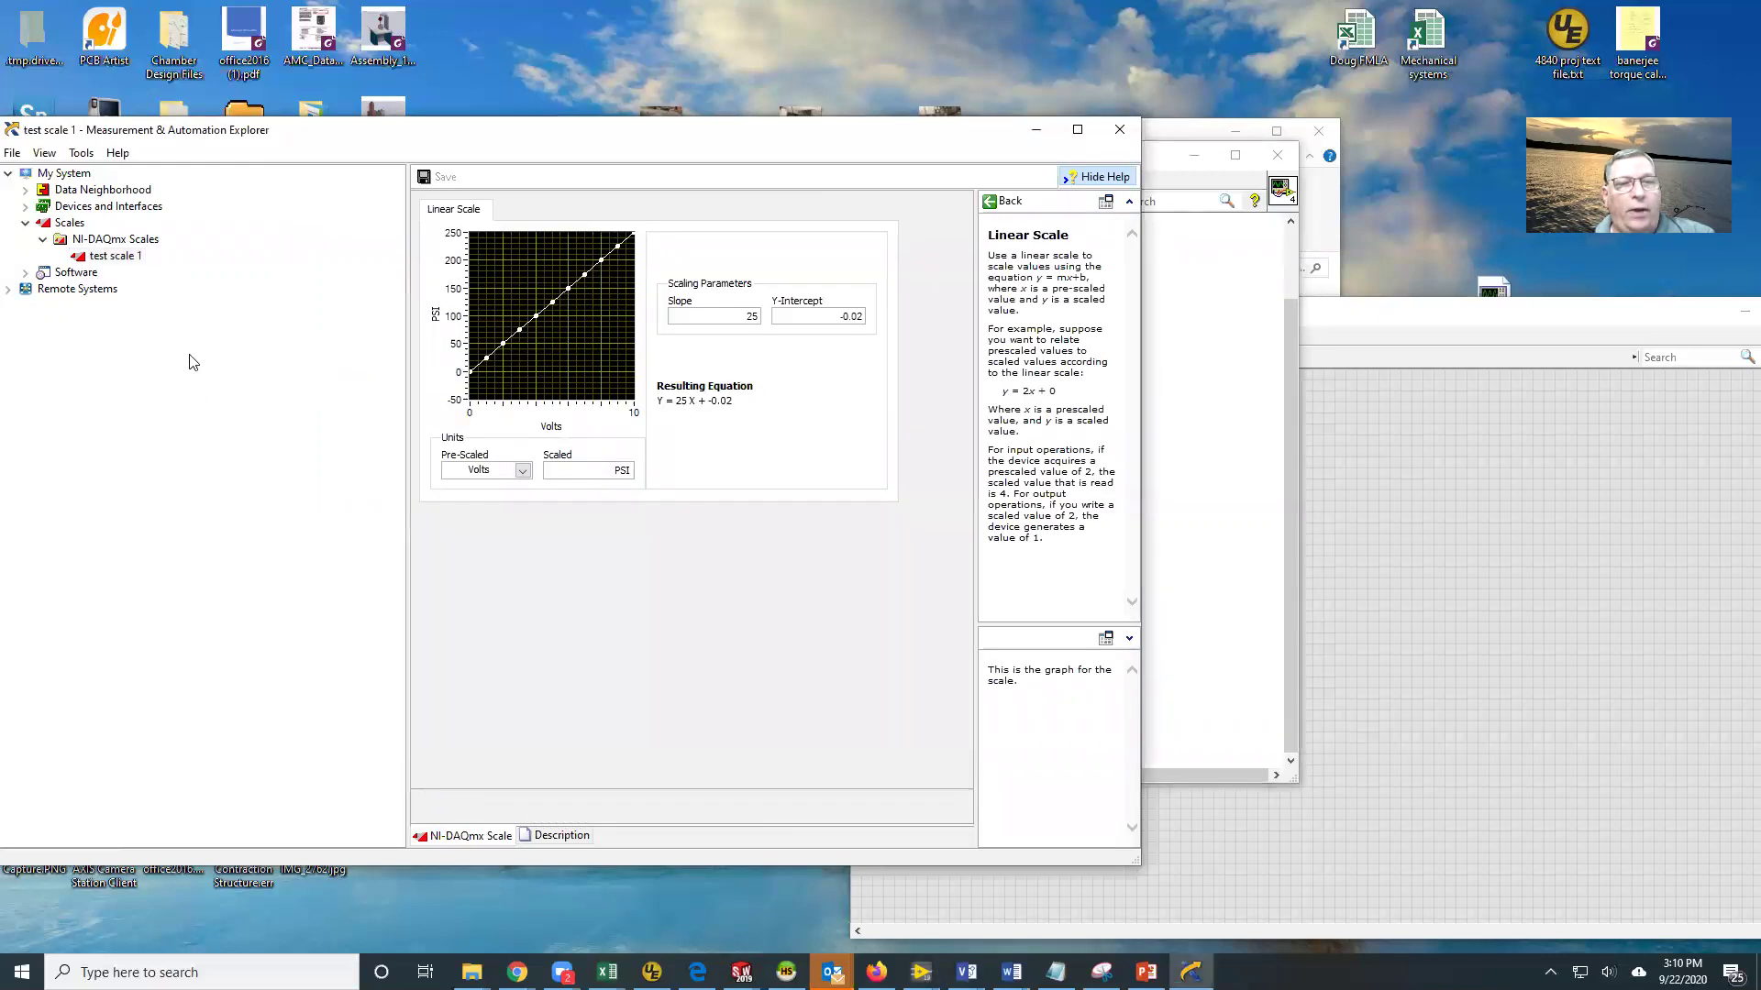
Create a second linear NI-DAQmx scale named 'test scale 2'
{"action": "right_click", "coordinate": [137, 243]}
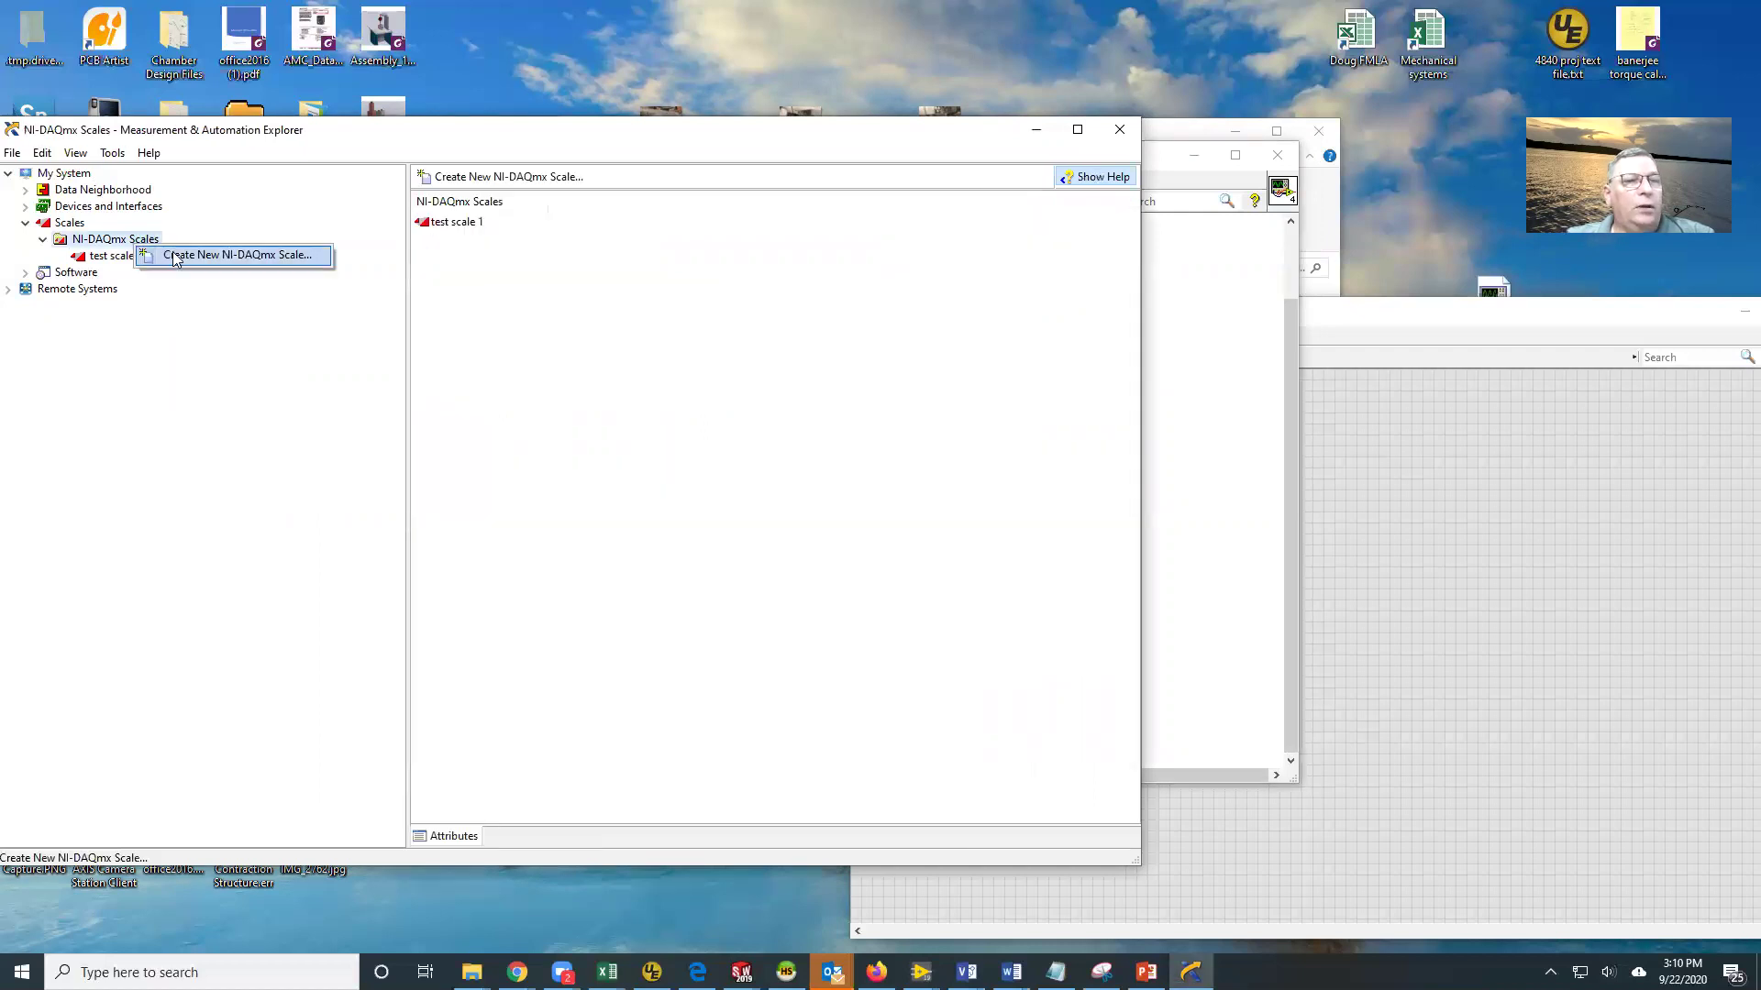
{"action": "left_click", "coordinate": [176, 255]}
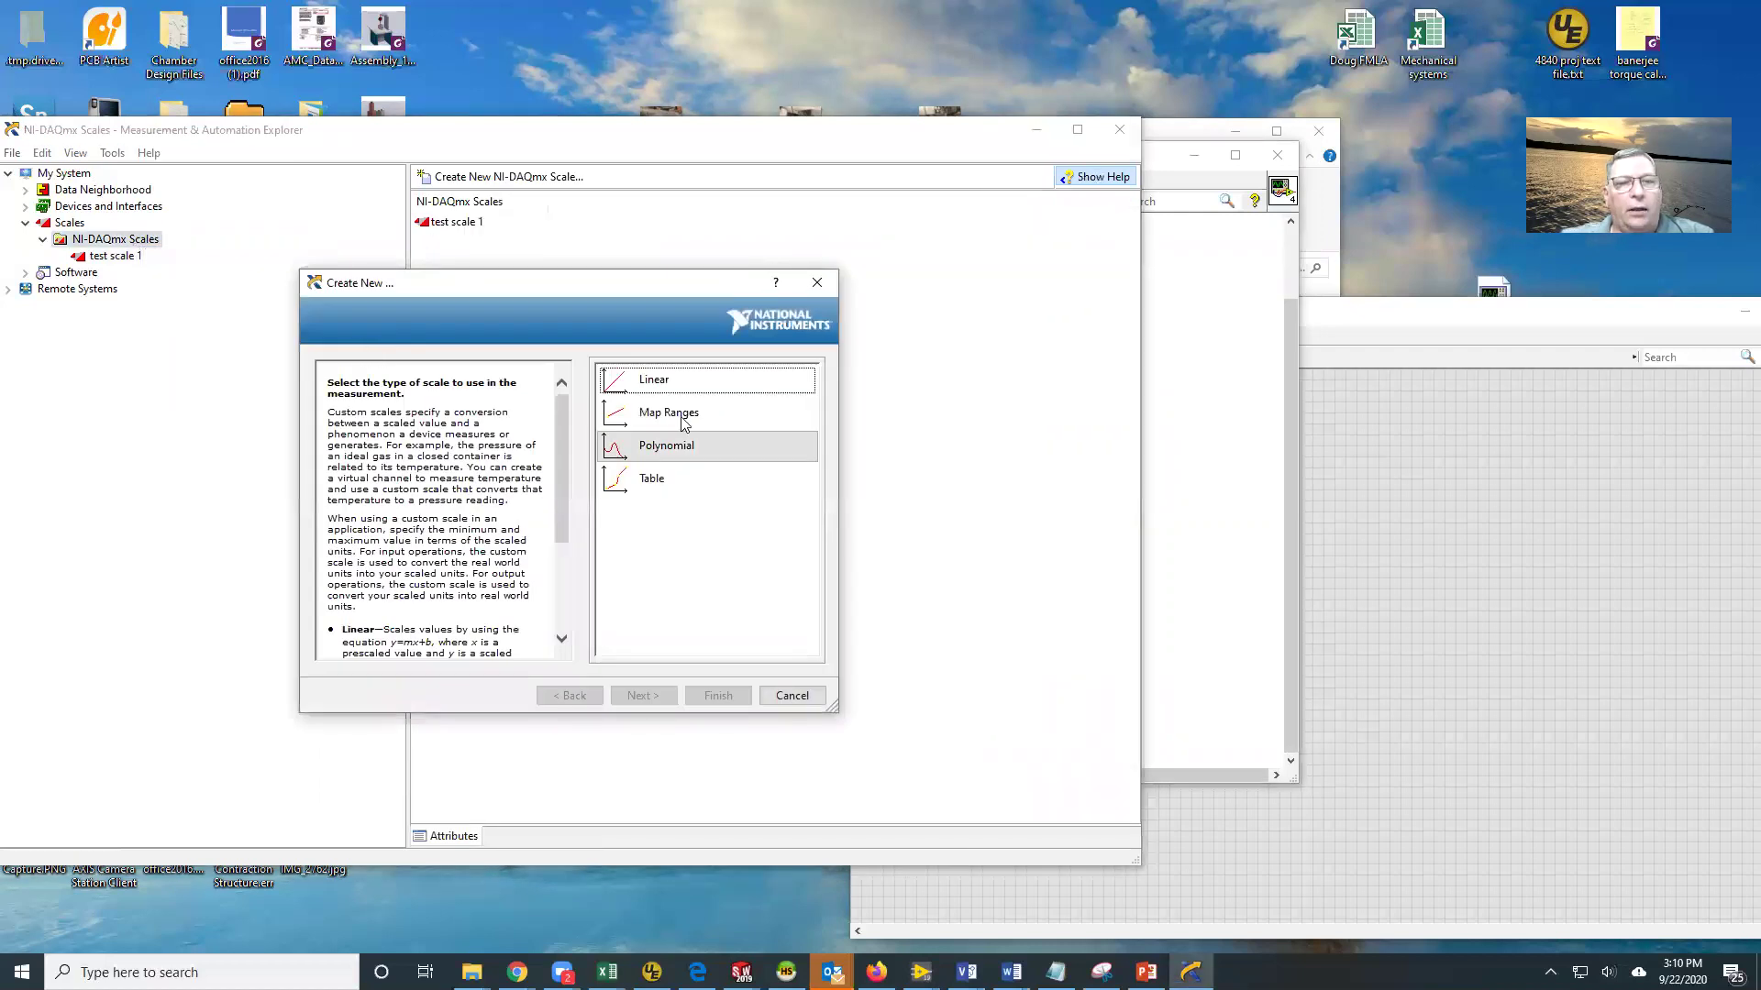
{"action": "double_click", "coordinate": [675, 388]}
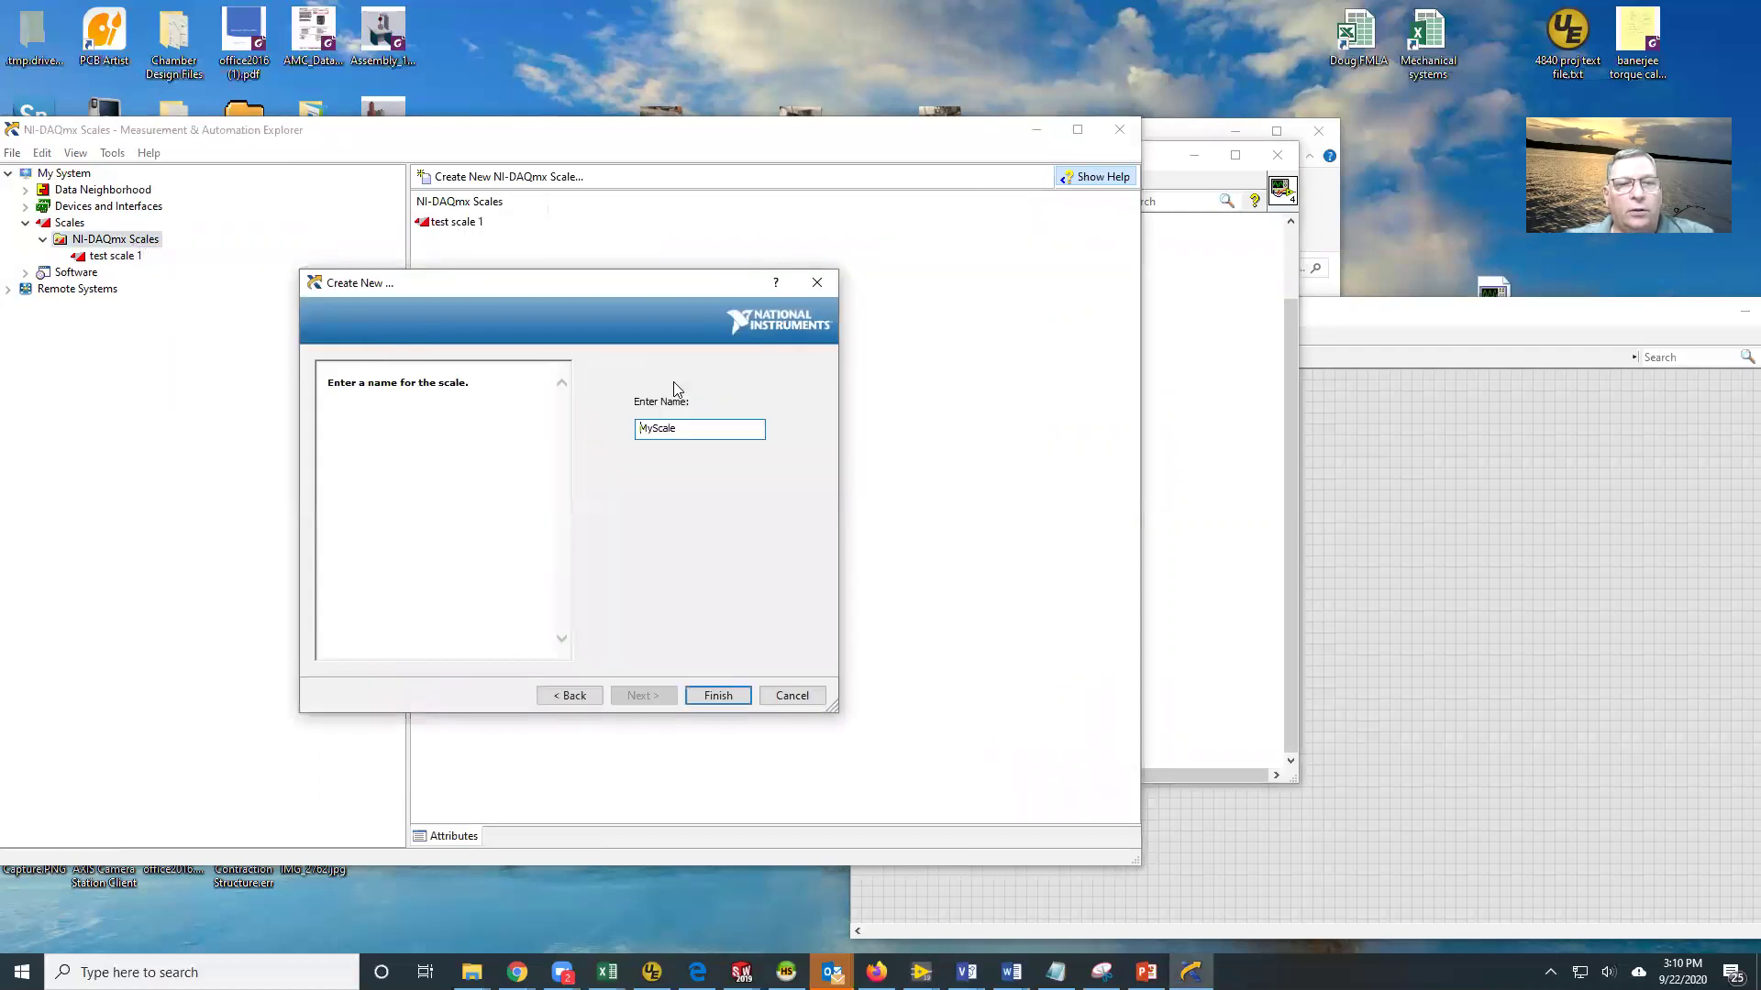
{"action": "double_click", "coordinate": [656, 428]}
{"action": "type", "text": "test s"}
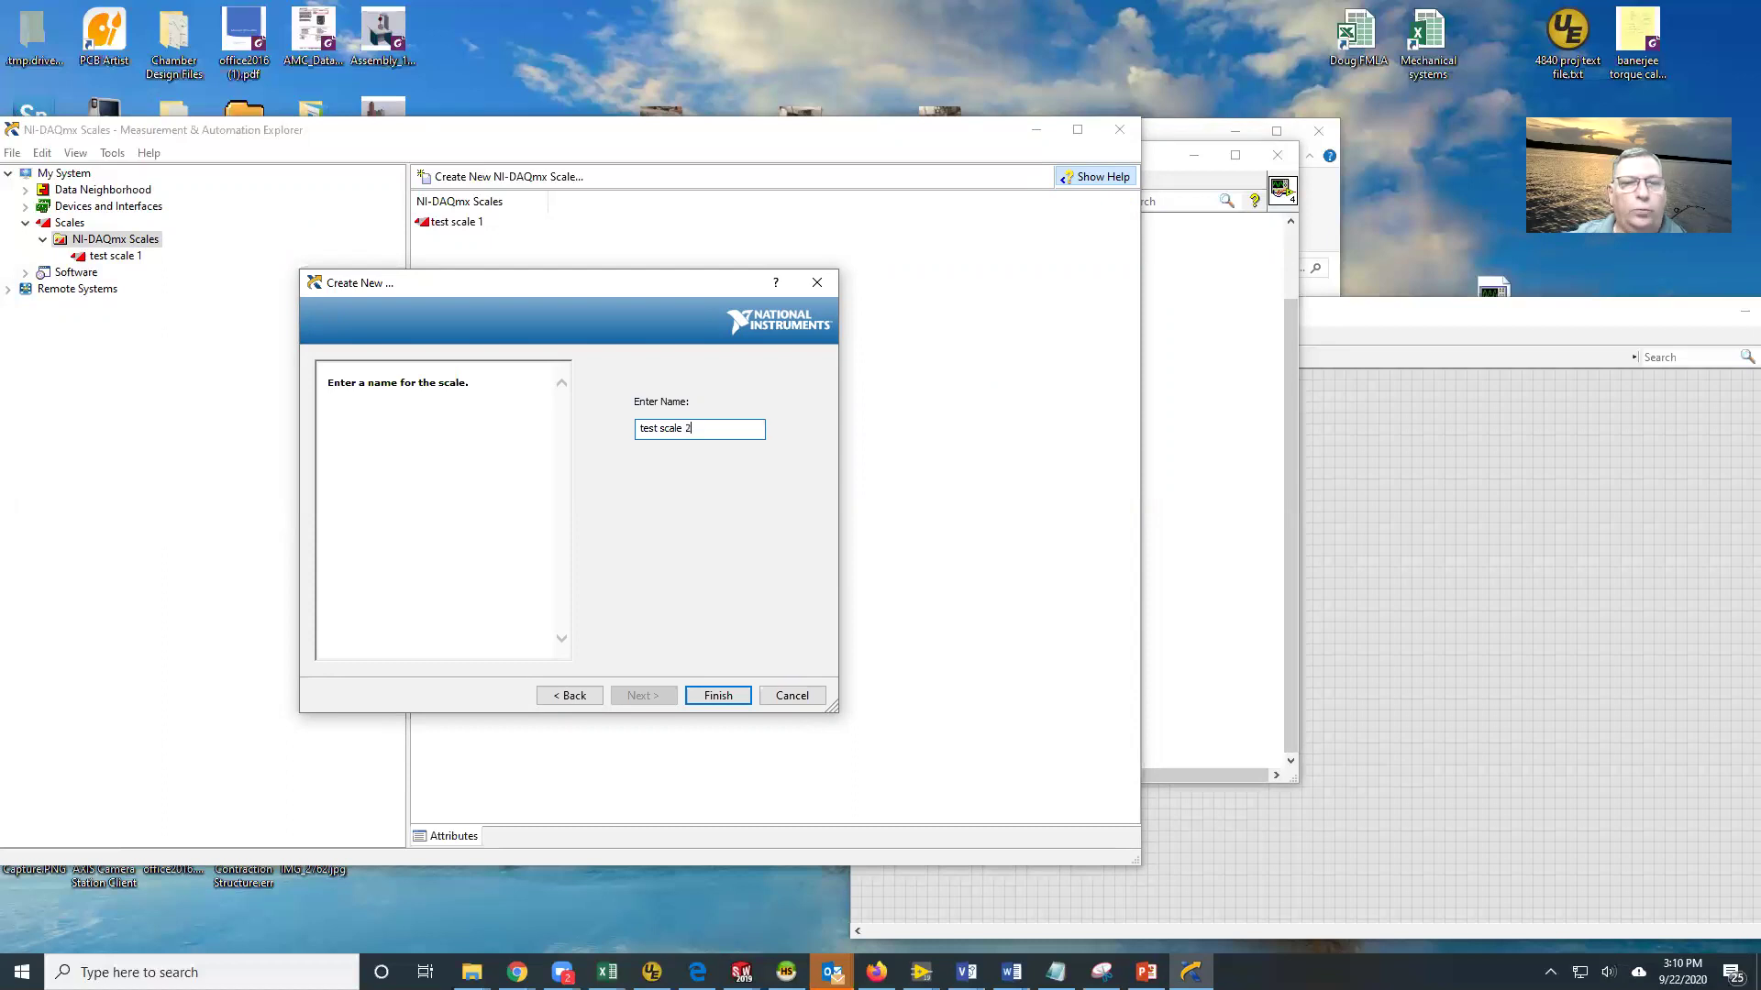
{"action": "left_click", "coordinate": [729, 698]}
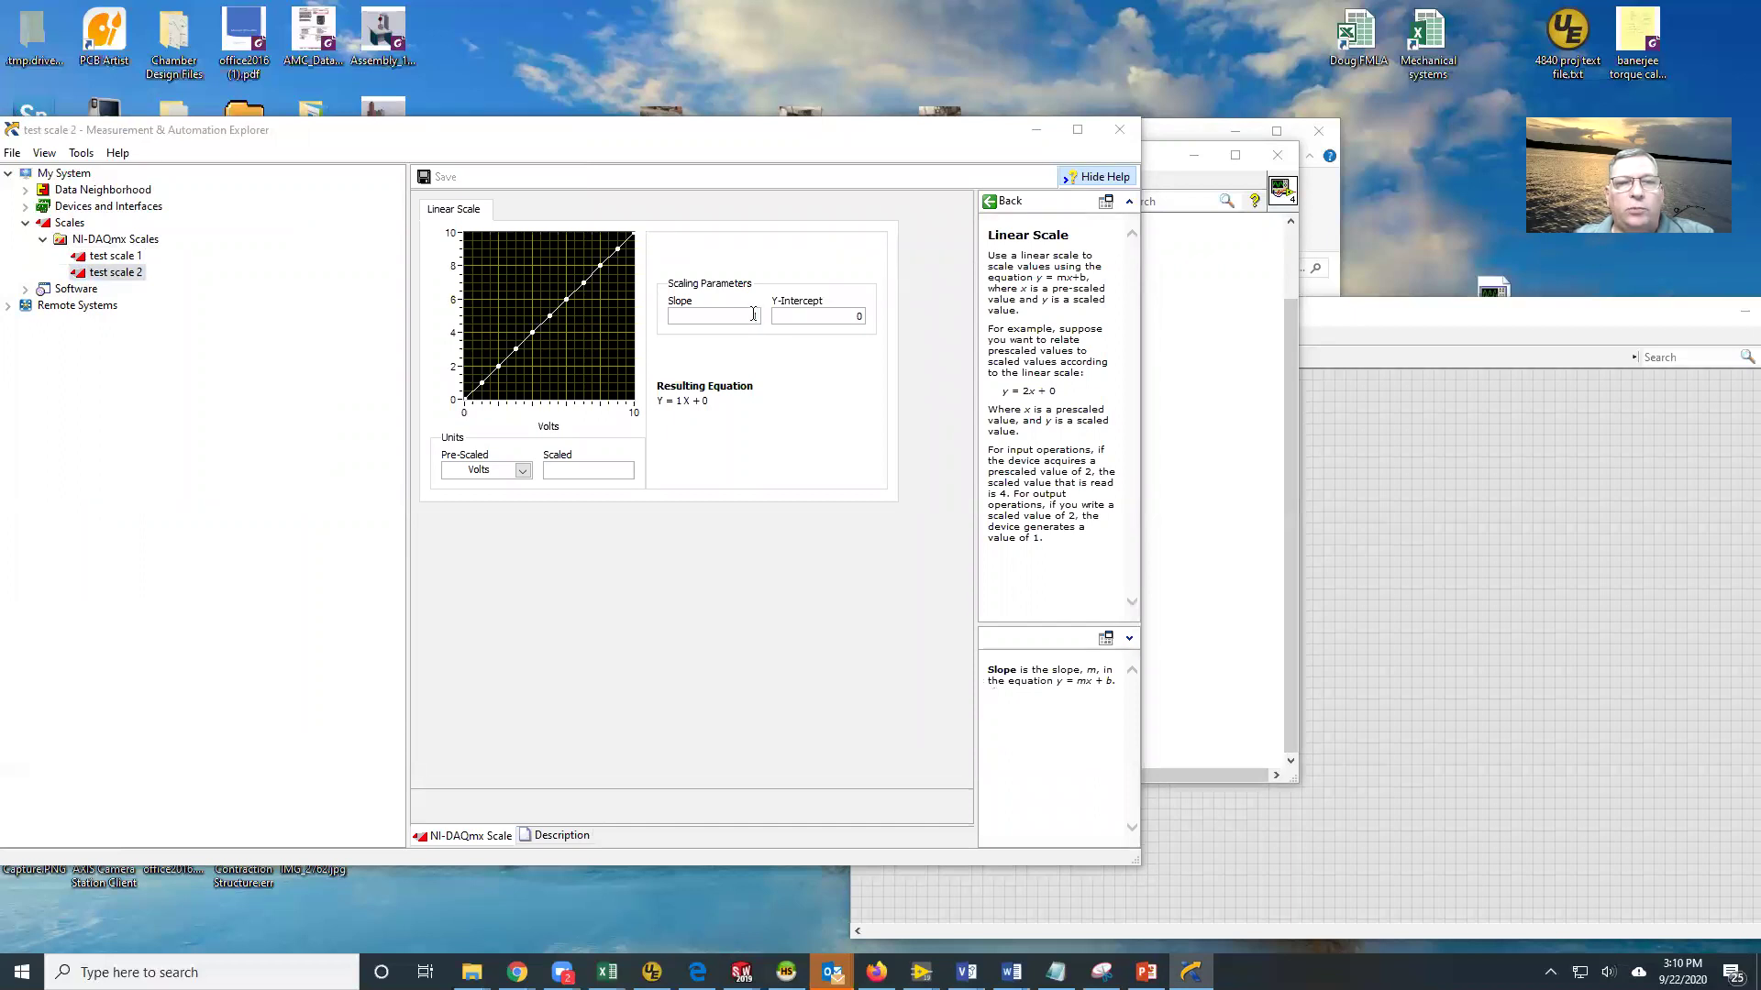
Give test scale 2 slope 25, Y-intercept -0.112 and PSI scaled units, then save it
{"action": "left_click", "coordinate": [753, 314]}
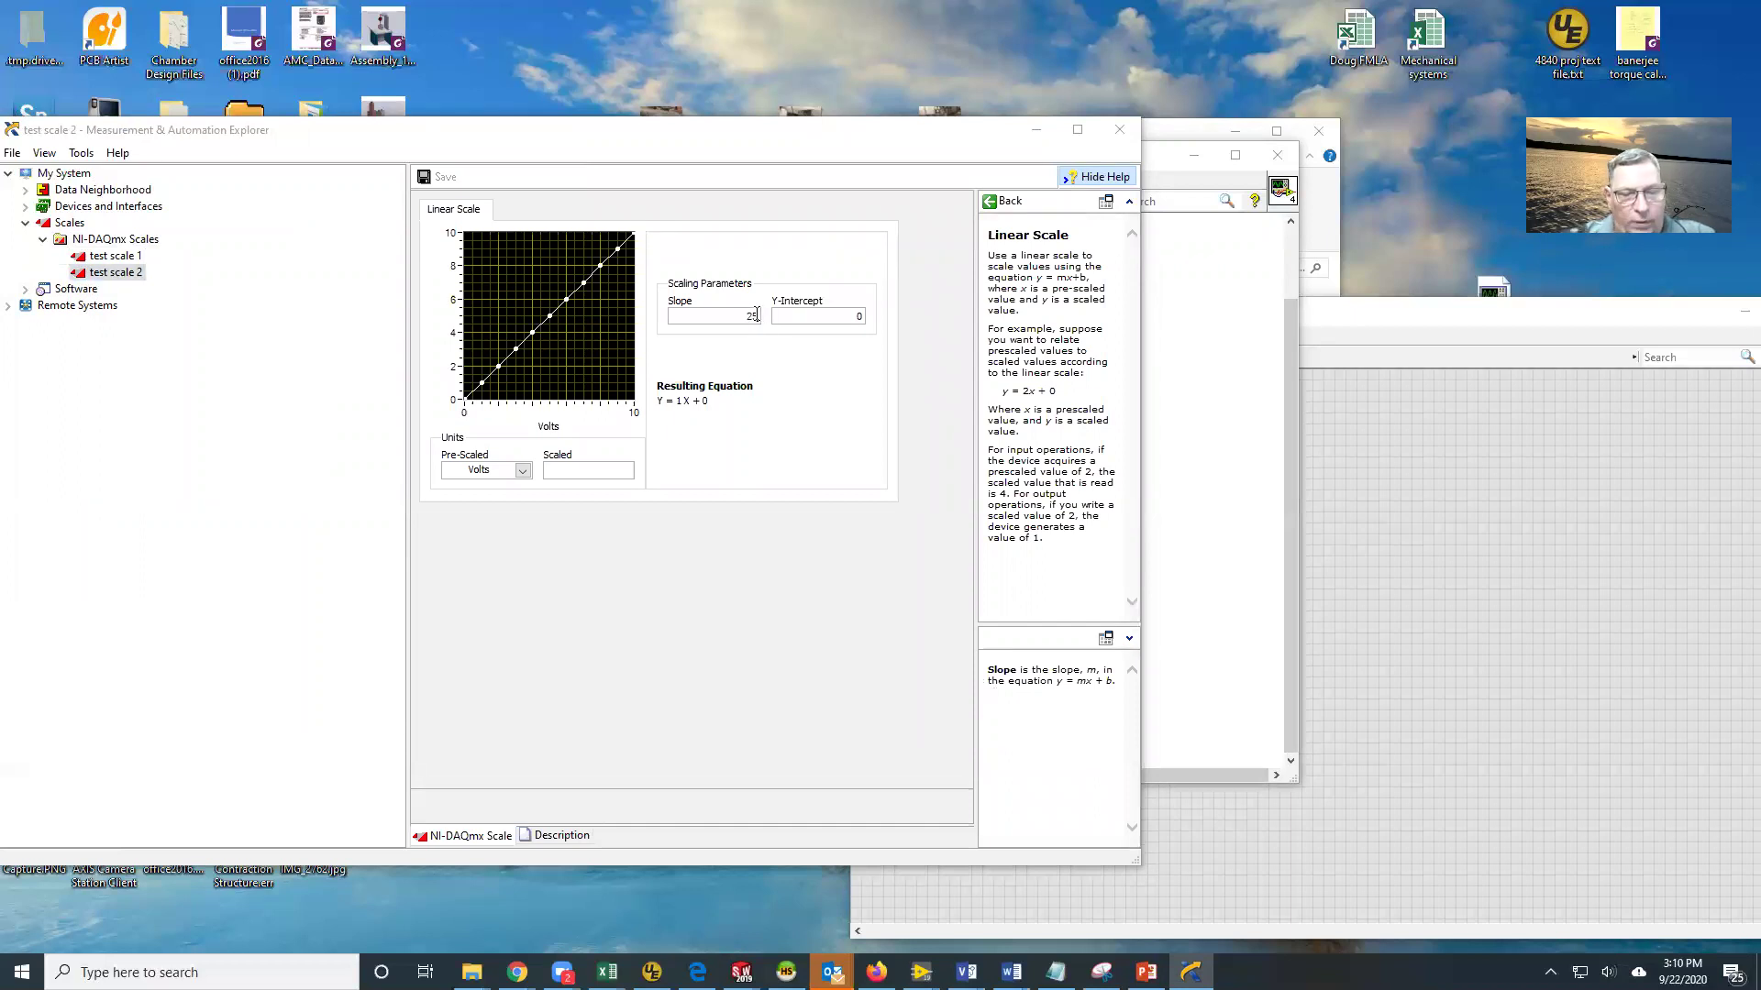
{"action": "left_click", "coordinate": [858, 316]}
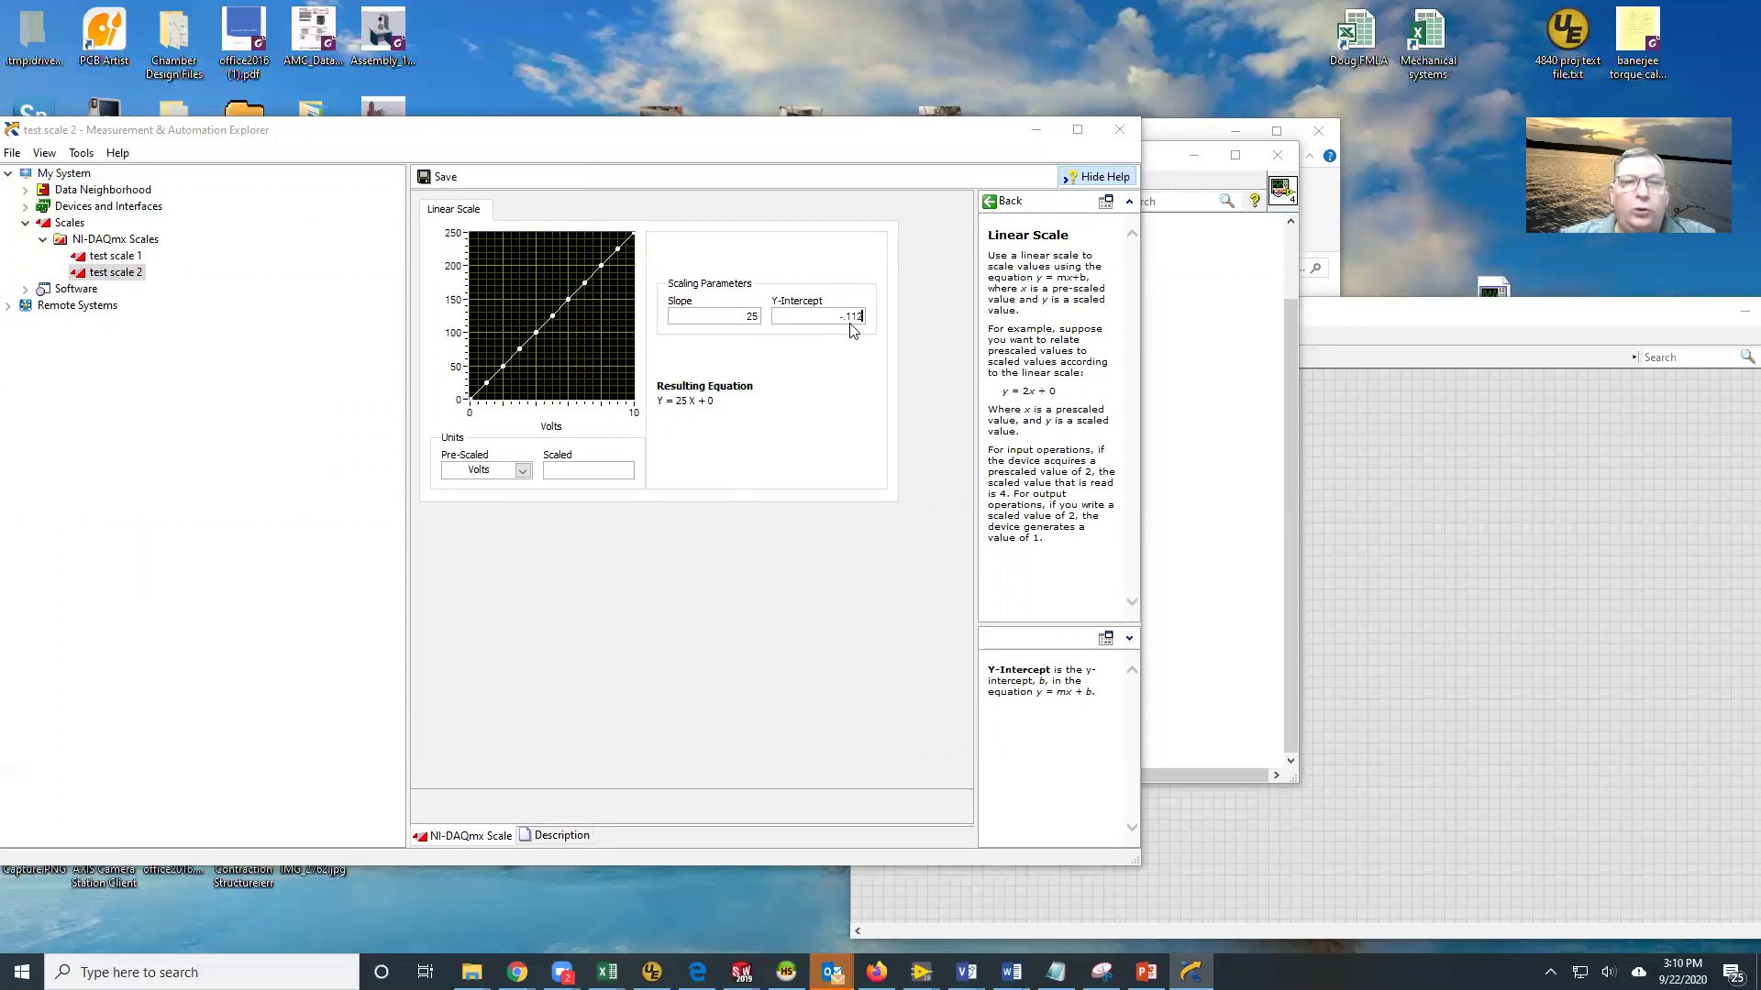
{"action": "key", "text": "Return"}
{"action": "left_click", "coordinate": [582, 472]}
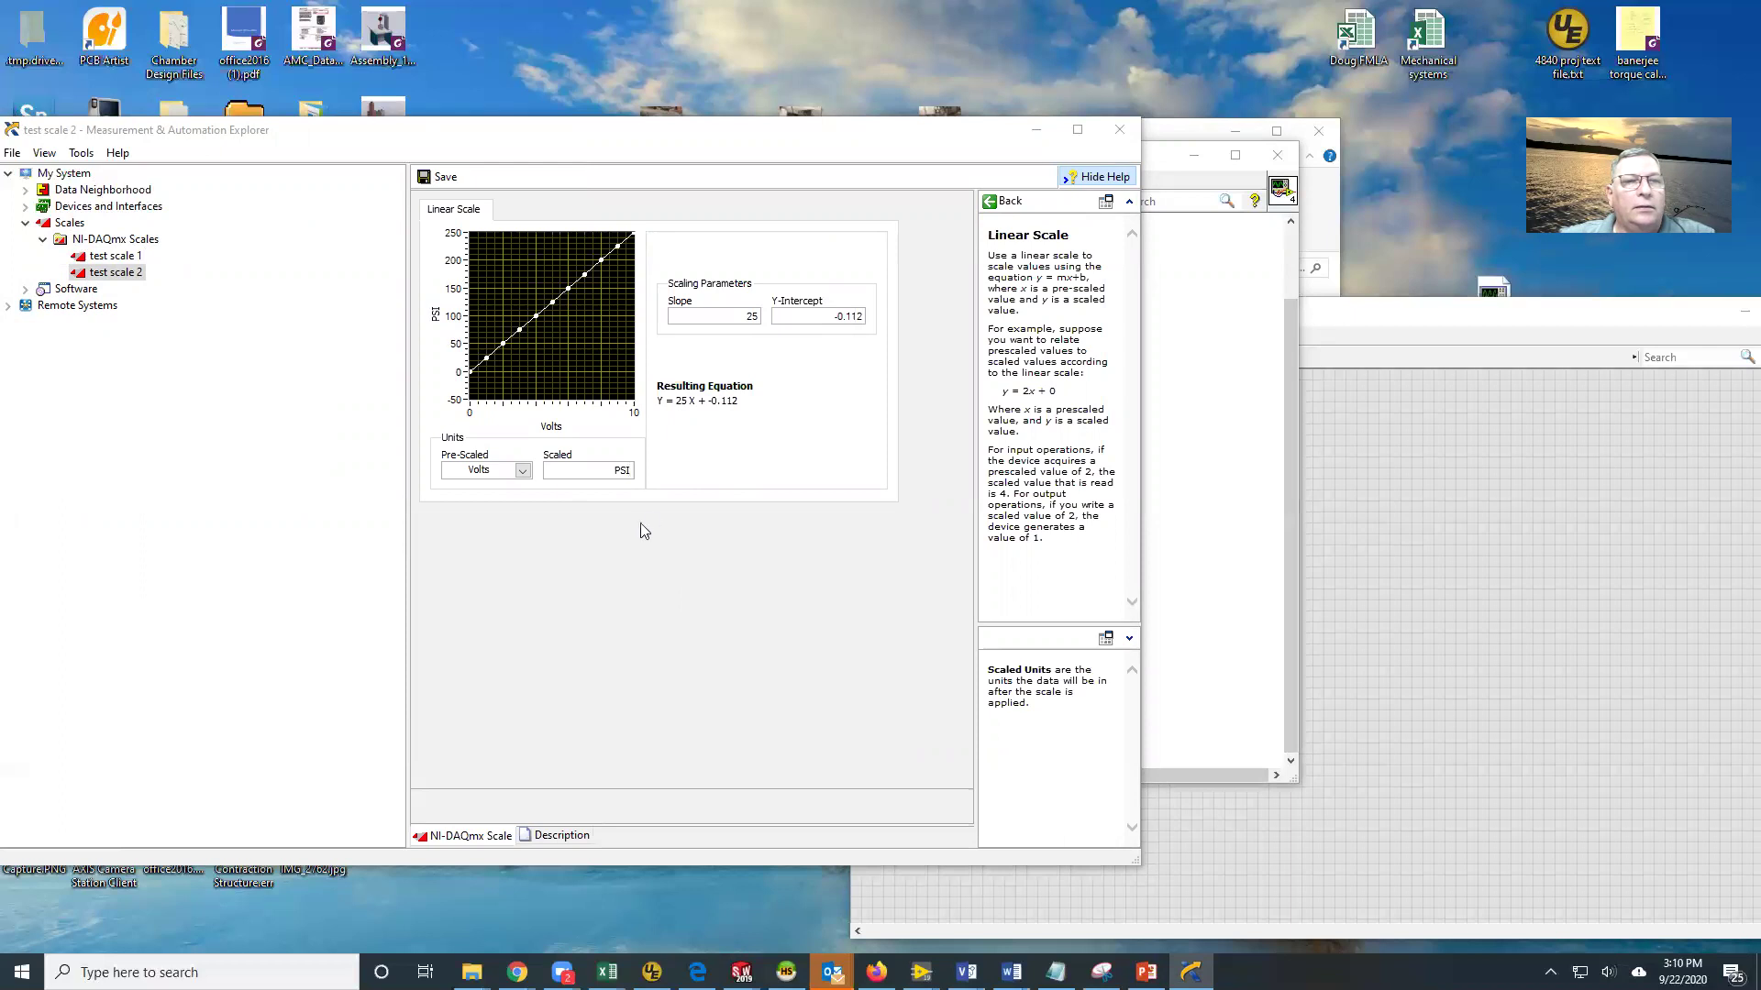
{"action": "left_click", "coordinate": [444, 180]}
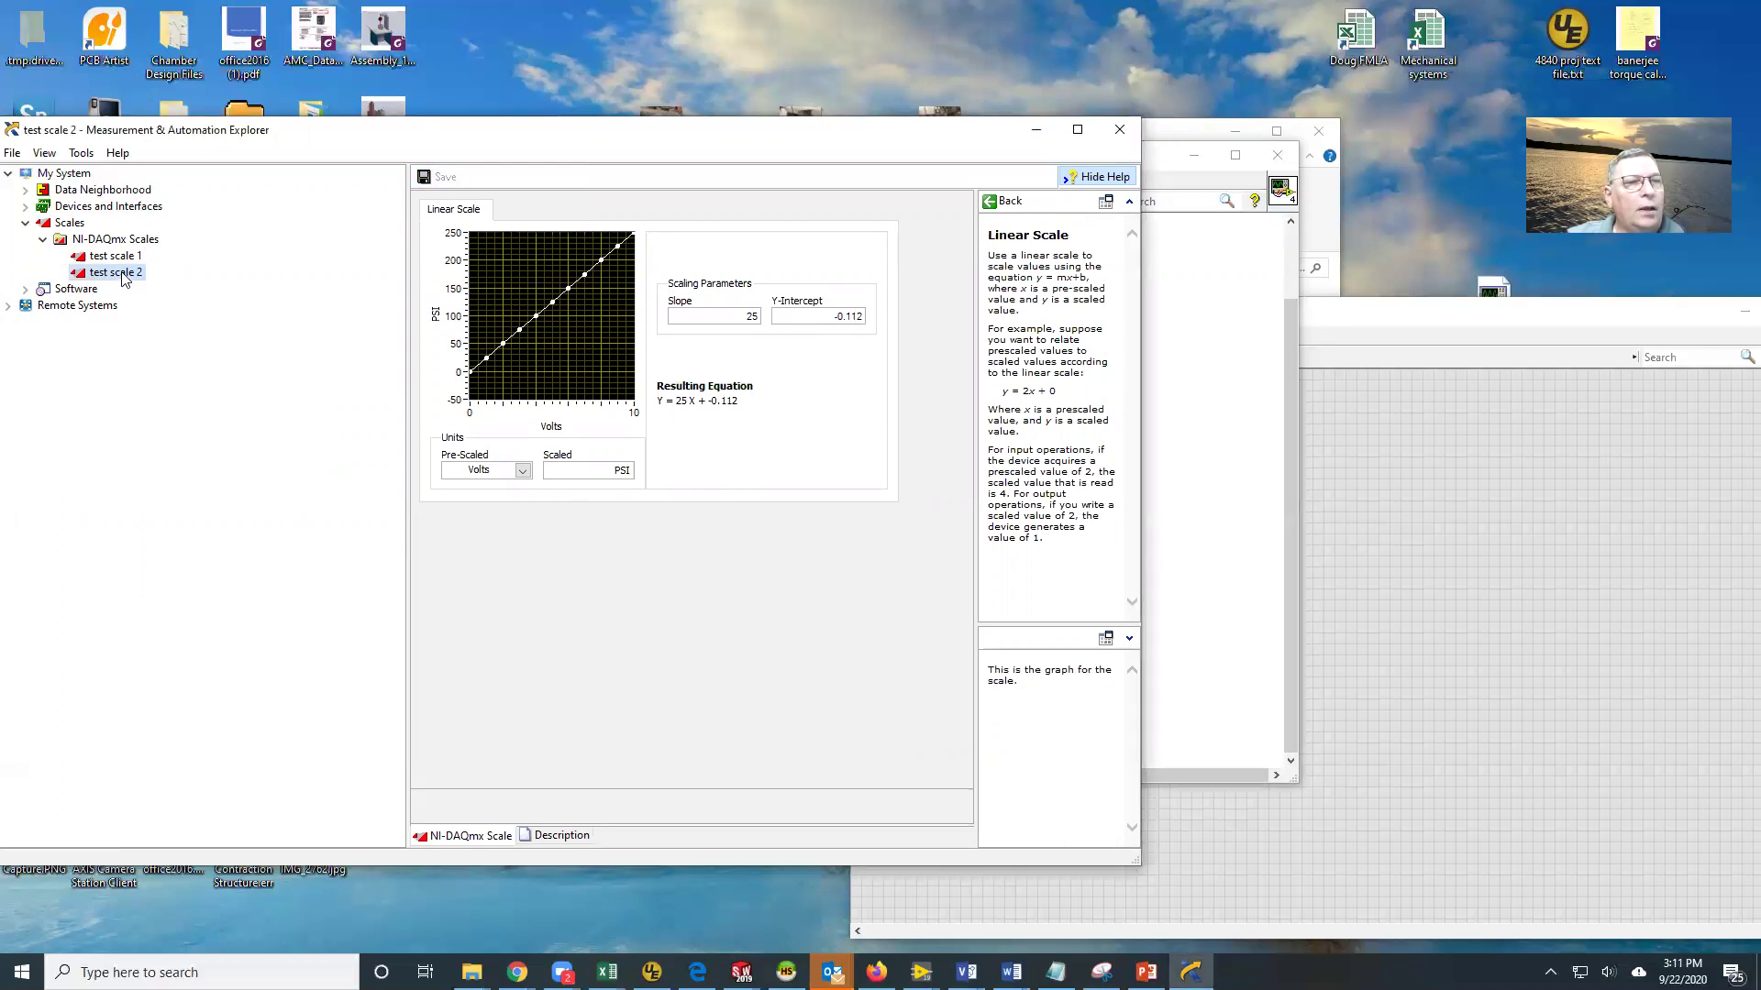
Duplicate the whole AI Voltage channel setup below the original on the block diagram
{"action": "left_click", "coordinate": [1187, 600]}
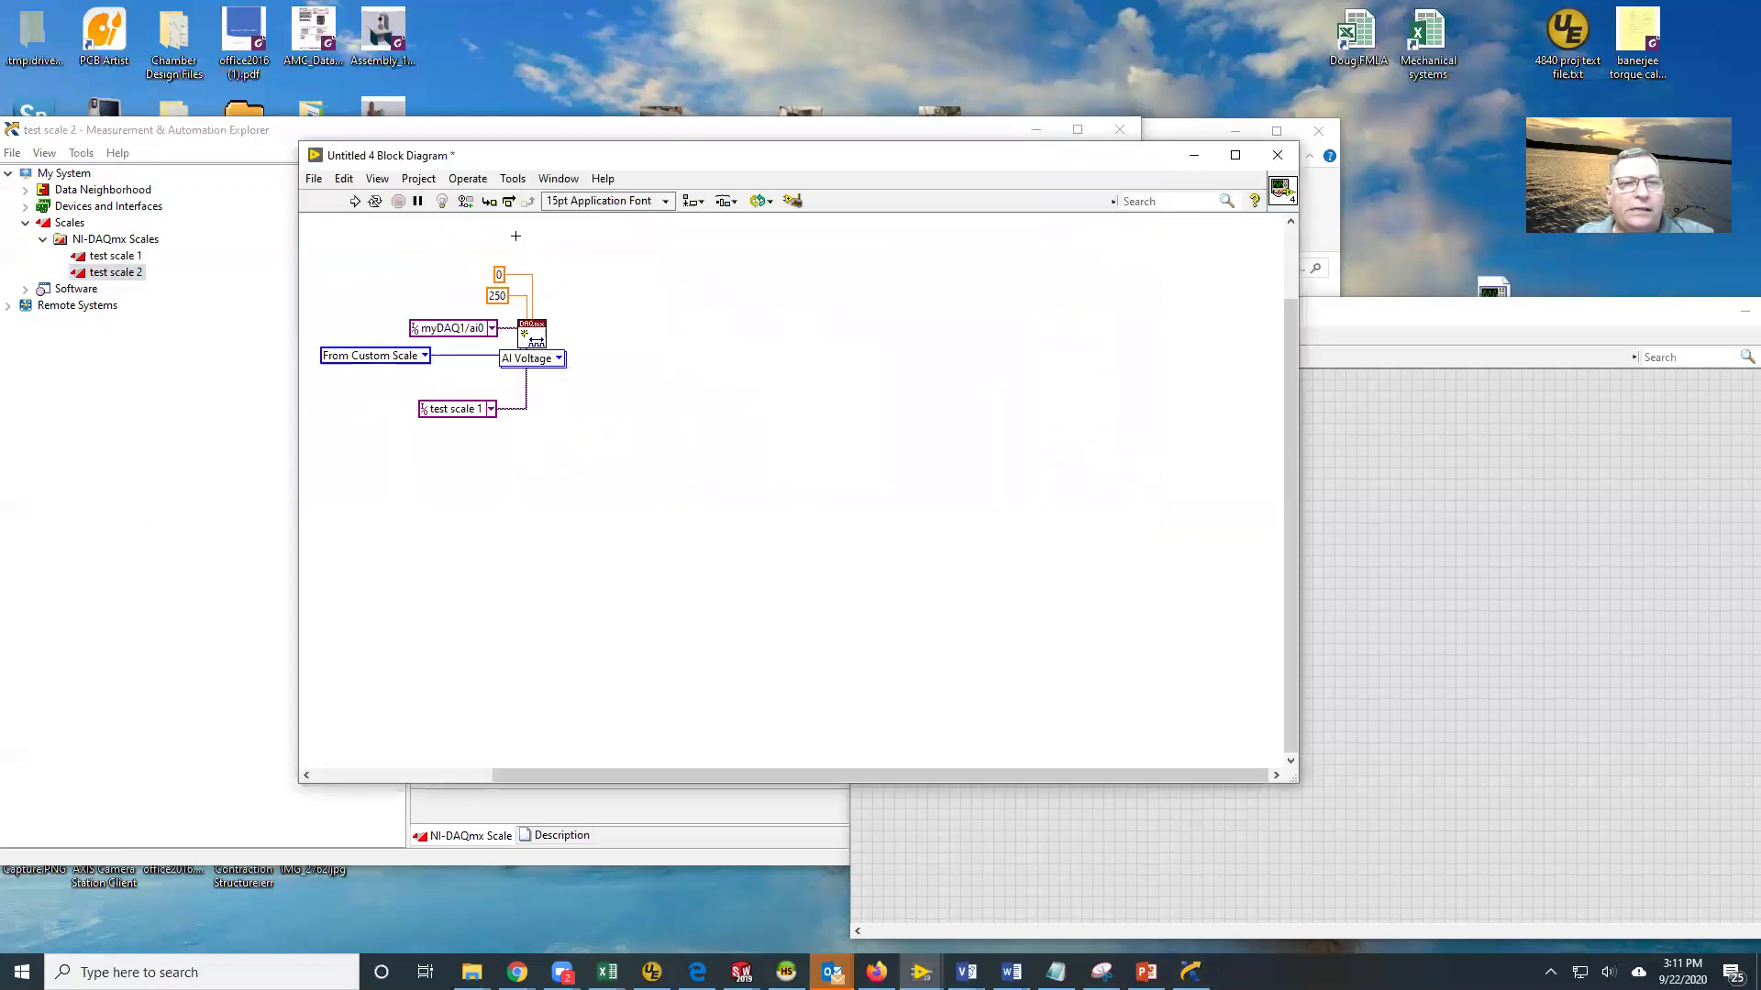
{"action": "right_click", "coordinate": [543, 471]}
{"action": "left_click_drag", "start_coordinate": [624, 474], "coordinate": [330, 237]}
{"action": "left_click_drag", "start_coordinate": [536, 339], "coordinate": [697, 476]}
{"action": "left_click", "coordinate": [737, 572]}
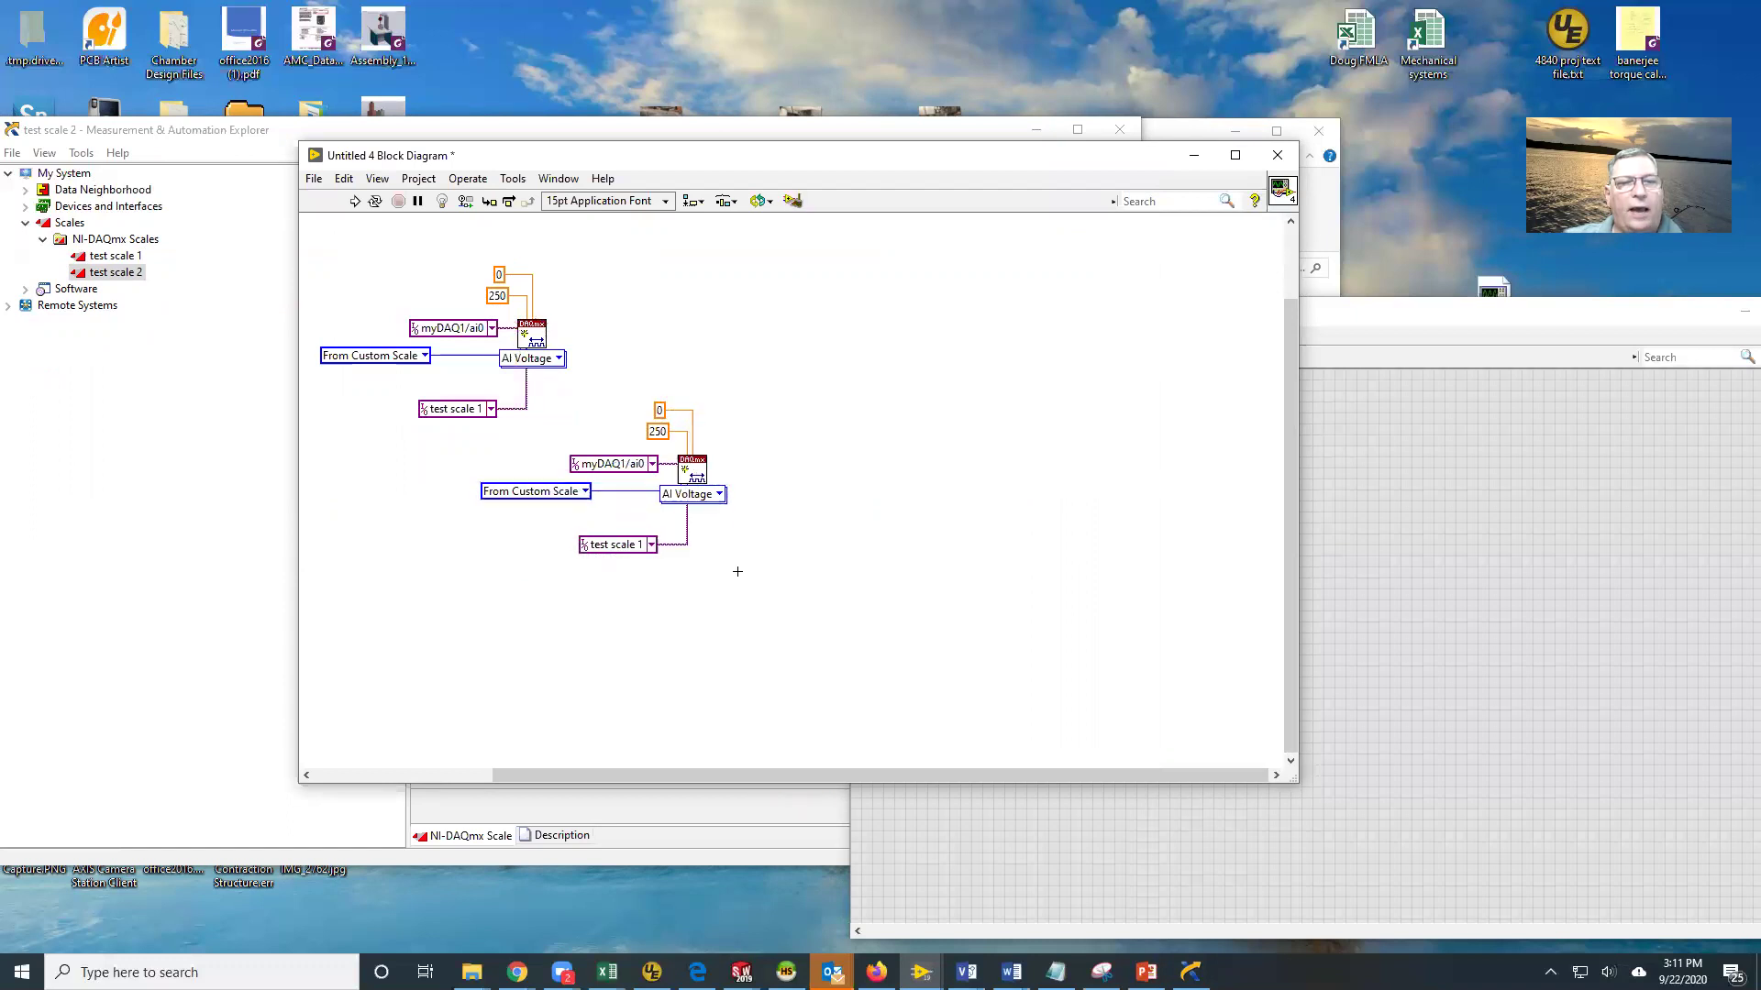
Set the copy's custom scale constant to test scale 2
{"action": "right_click", "coordinate": [509, 566]}
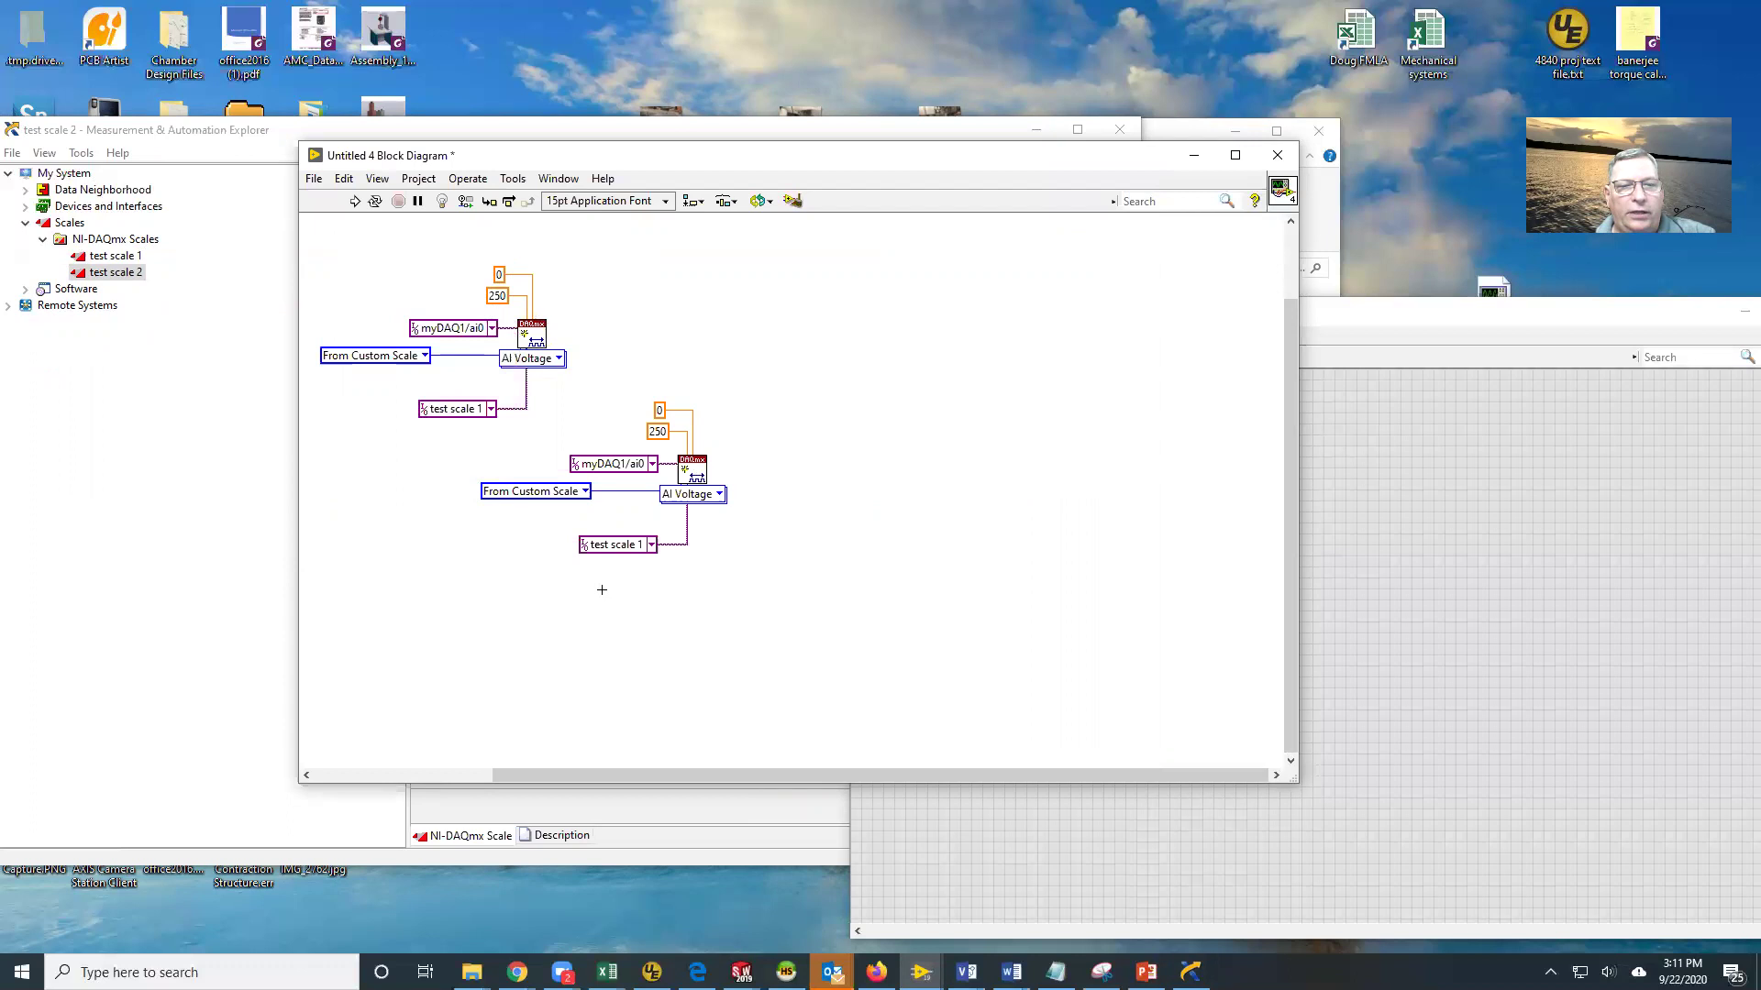
{"action": "right_click", "coordinate": [602, 589]}
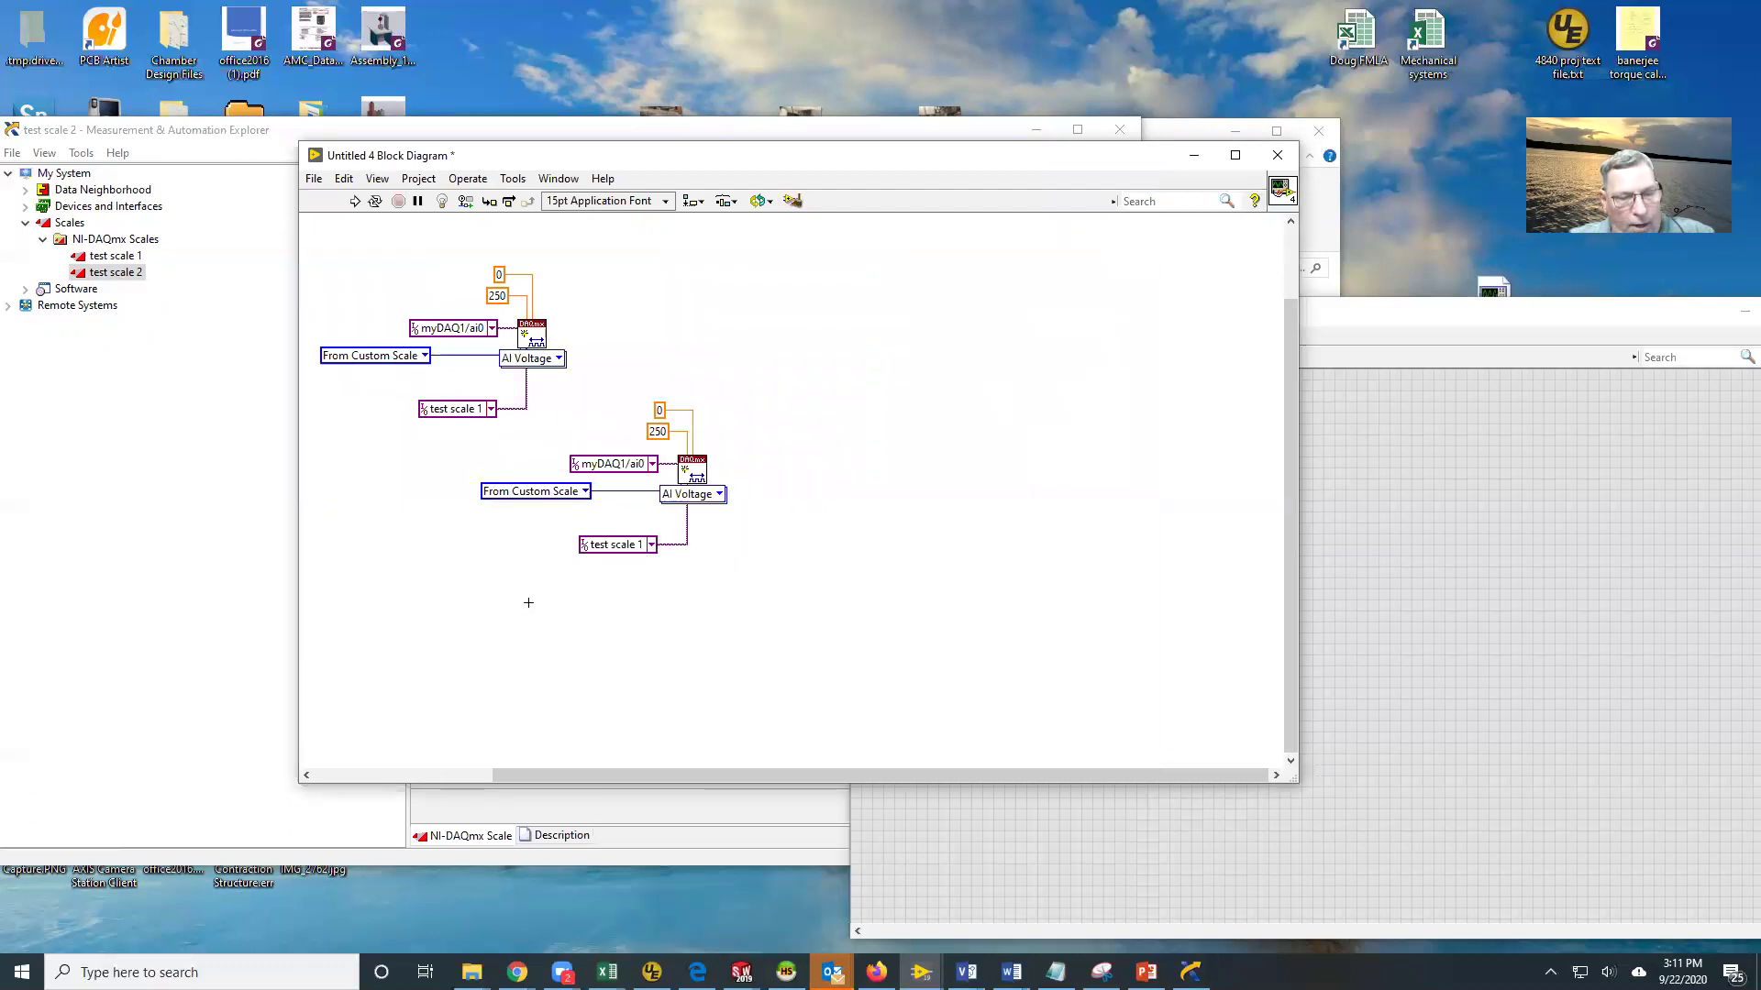
{"action": "right_click", "coordinate": [529, 603]}
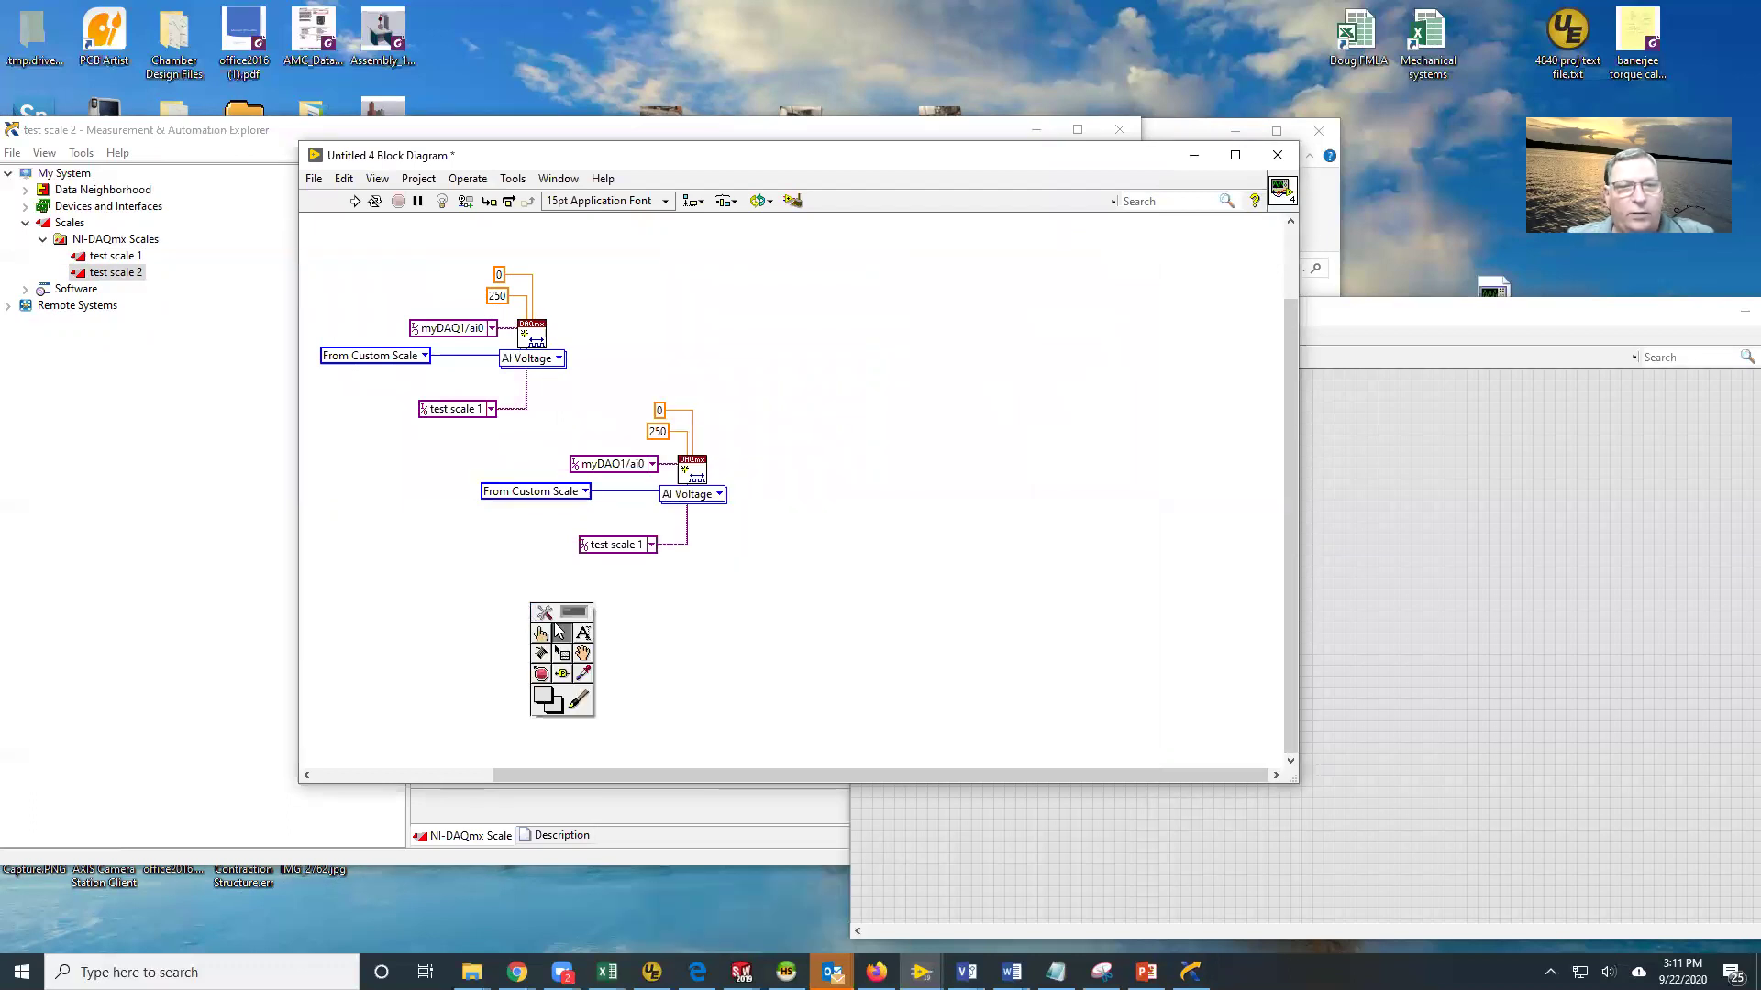
{"action": "left_click", "coordinate": [649, 547]}
{"action": "left_click", "coordinate": [637, 607]}
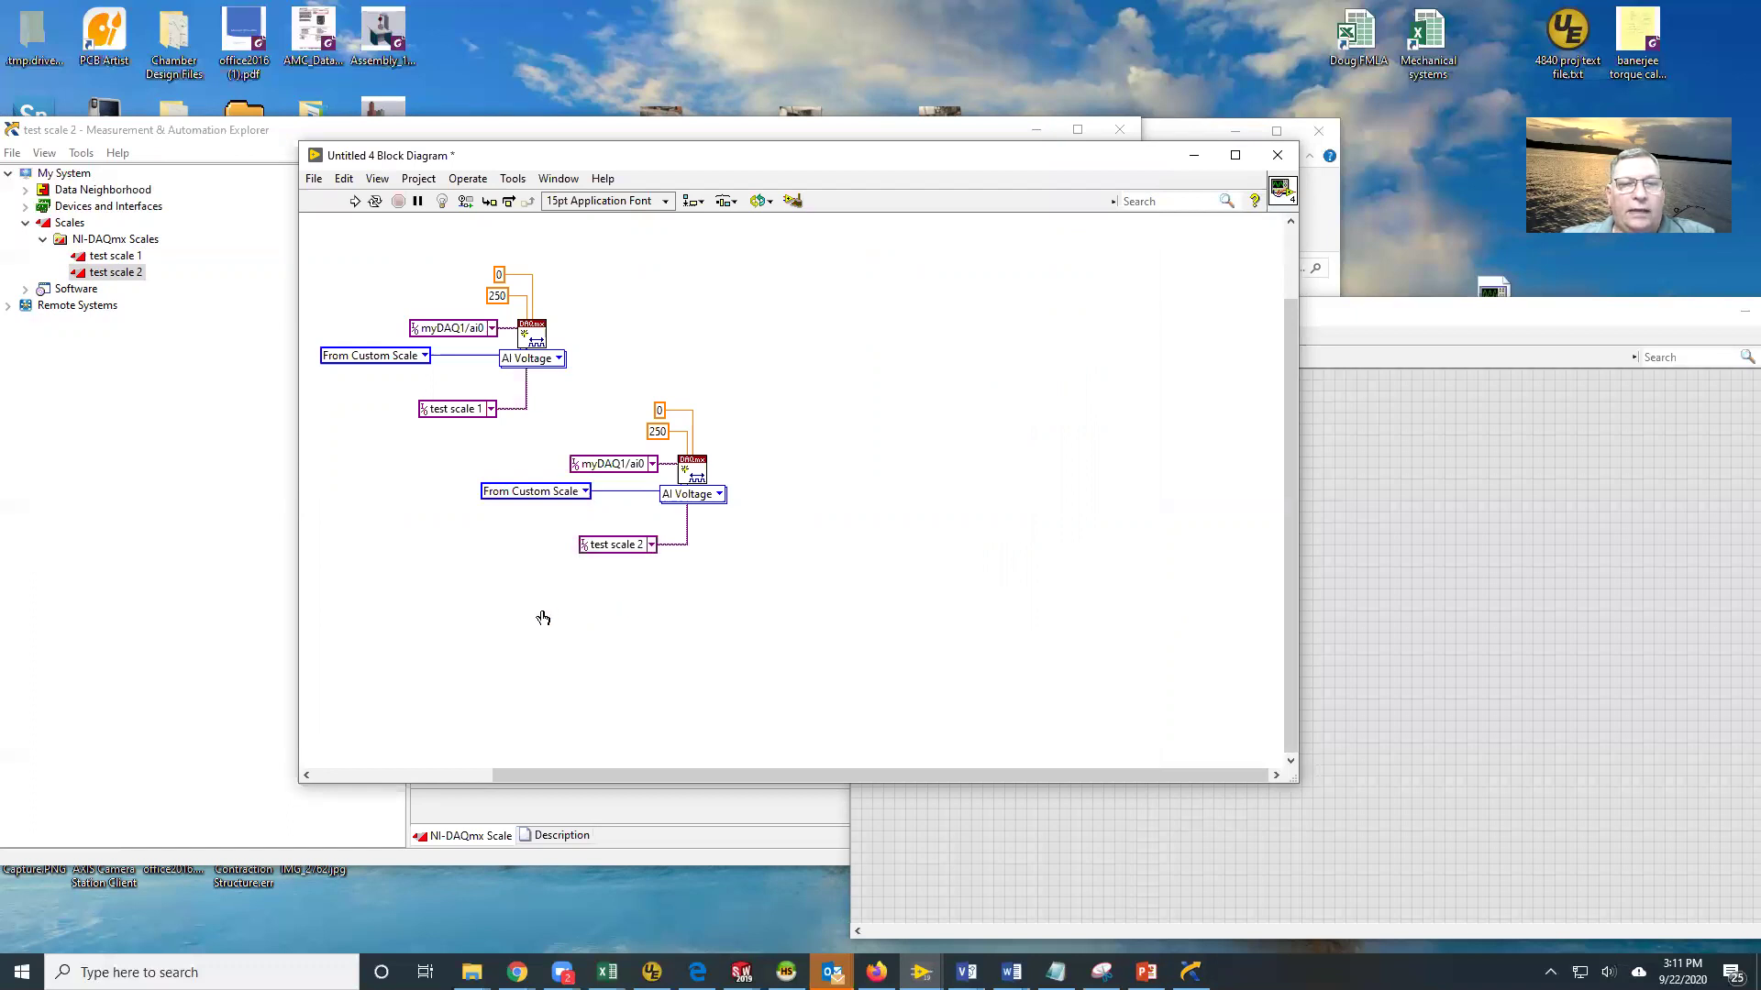
{"action": "right_click", "coordinate": [543, 618]}
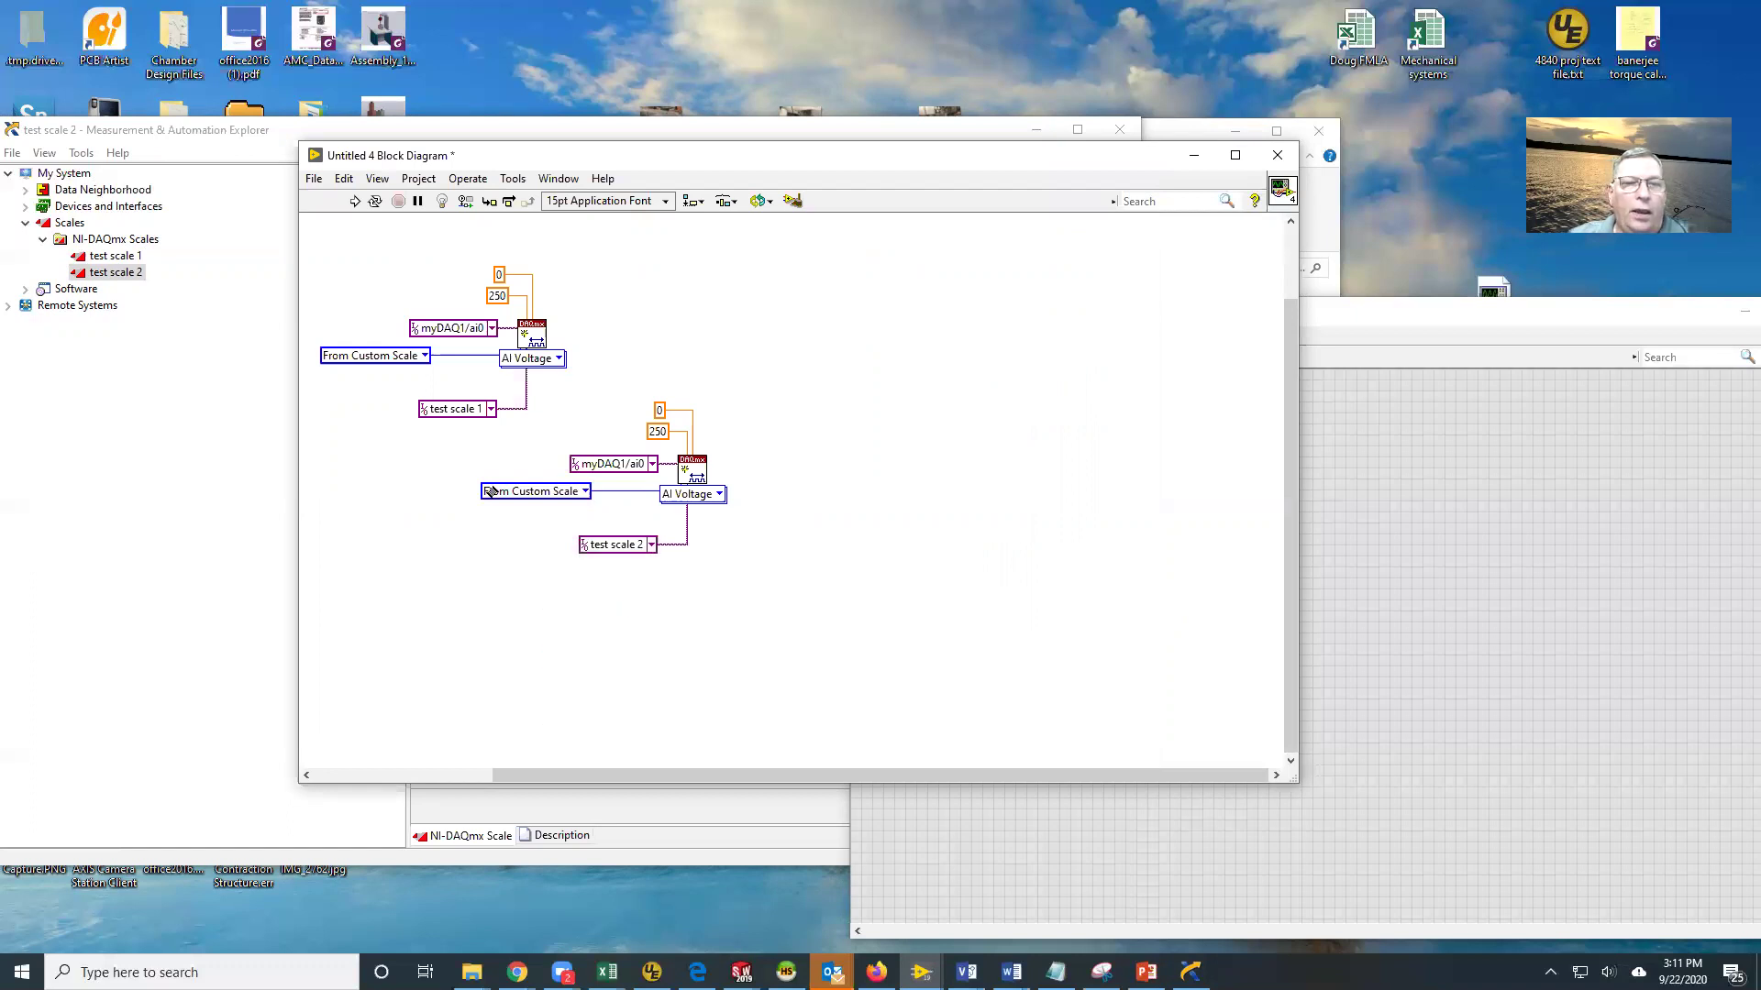
Set the copied channel's physical channel to myDAQ1/ai1
{"action": "right_click", "coordinate": [631, 493], "text": "shift"}
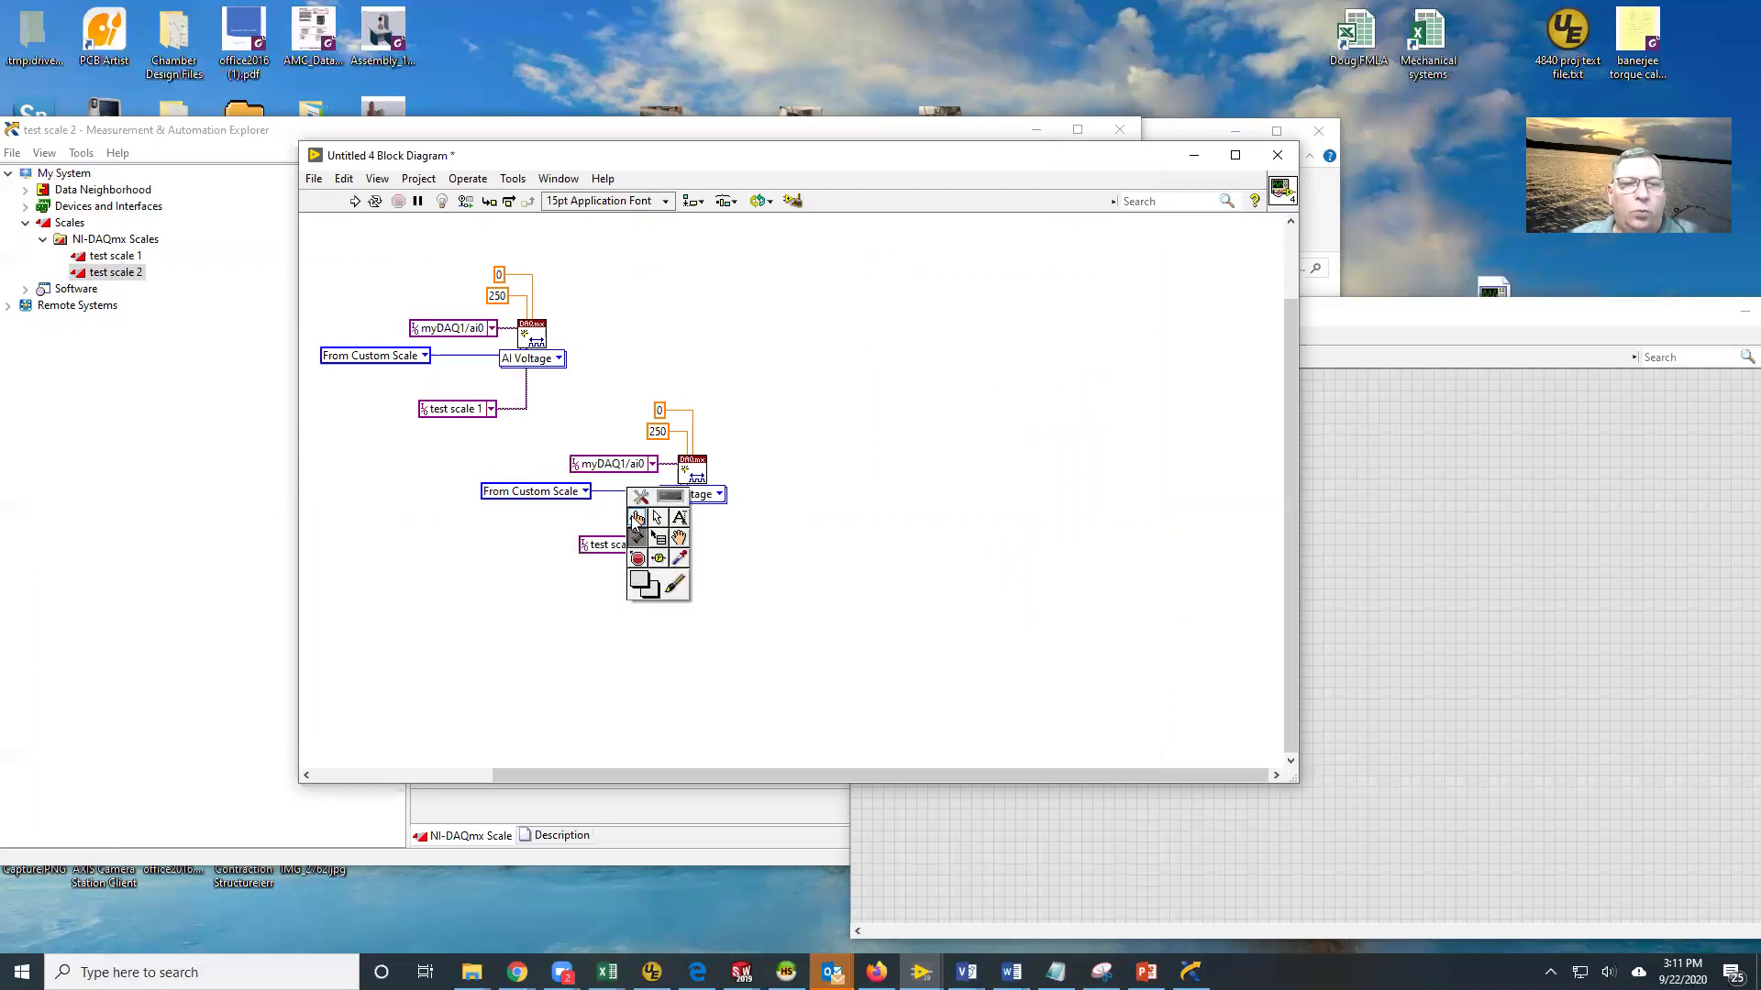
{"action": "left_click", "coordinate": [637, 518]}
{"action": "left_click", "coordinate": [650, 465]}
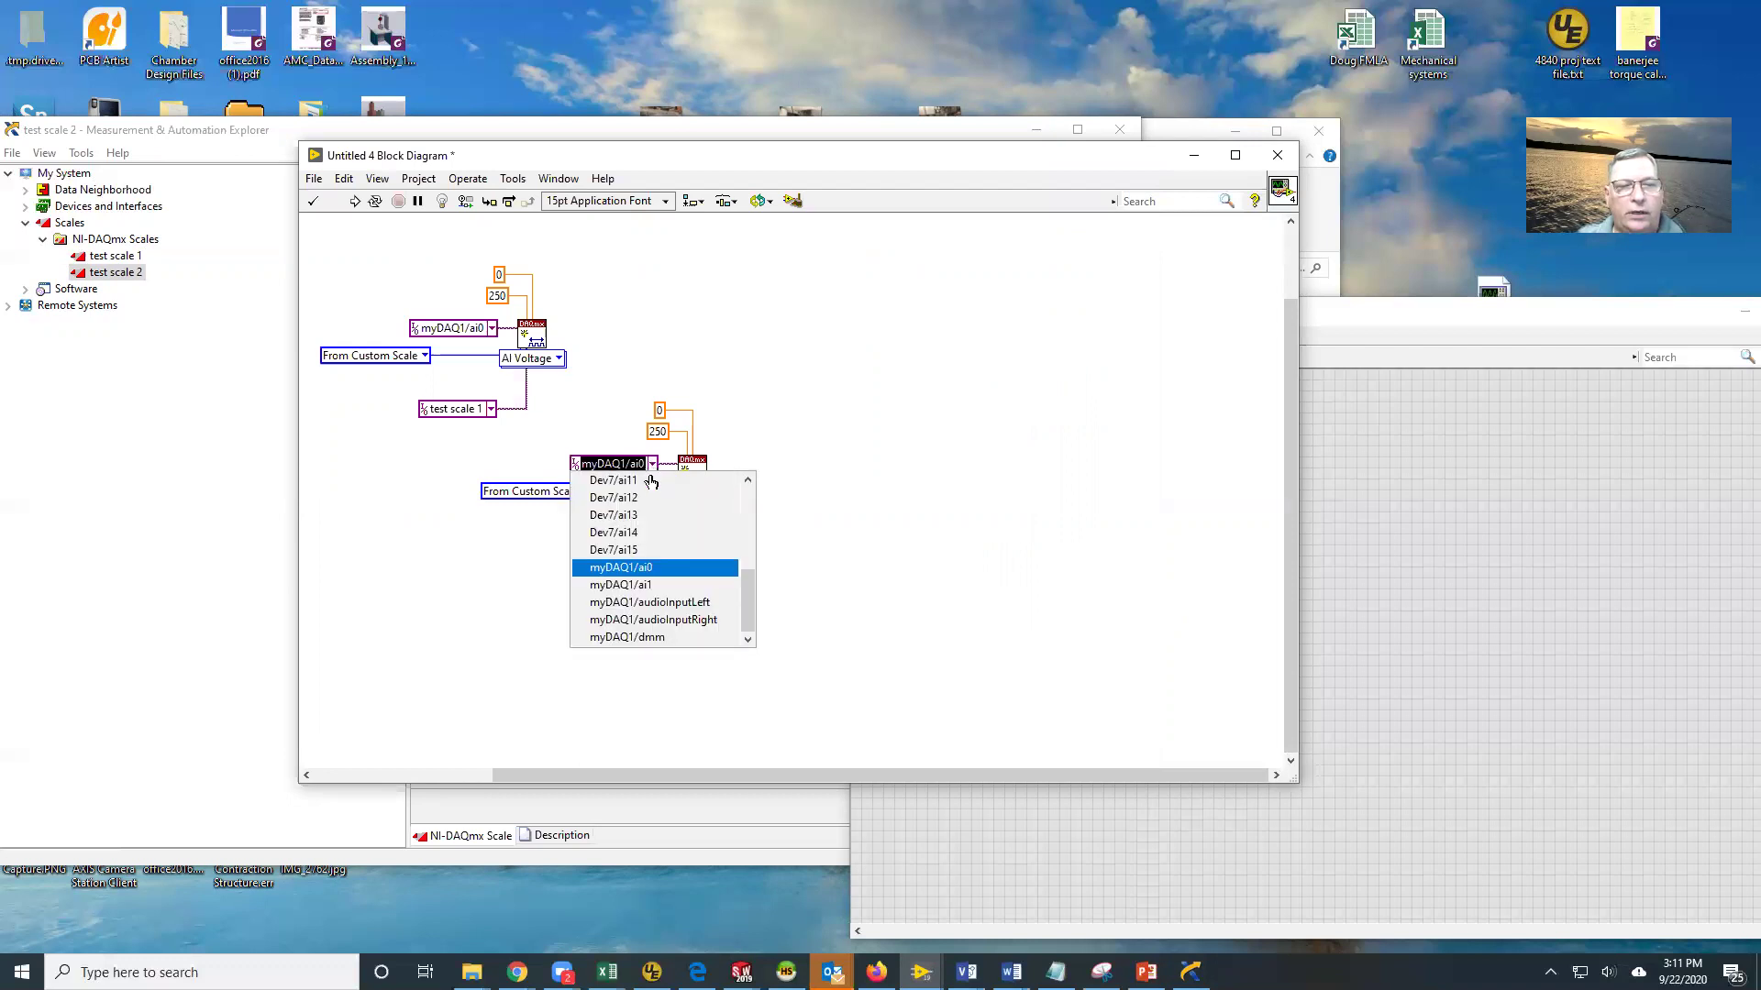
{"action": "left_click", "coordinate": [649, 587]}
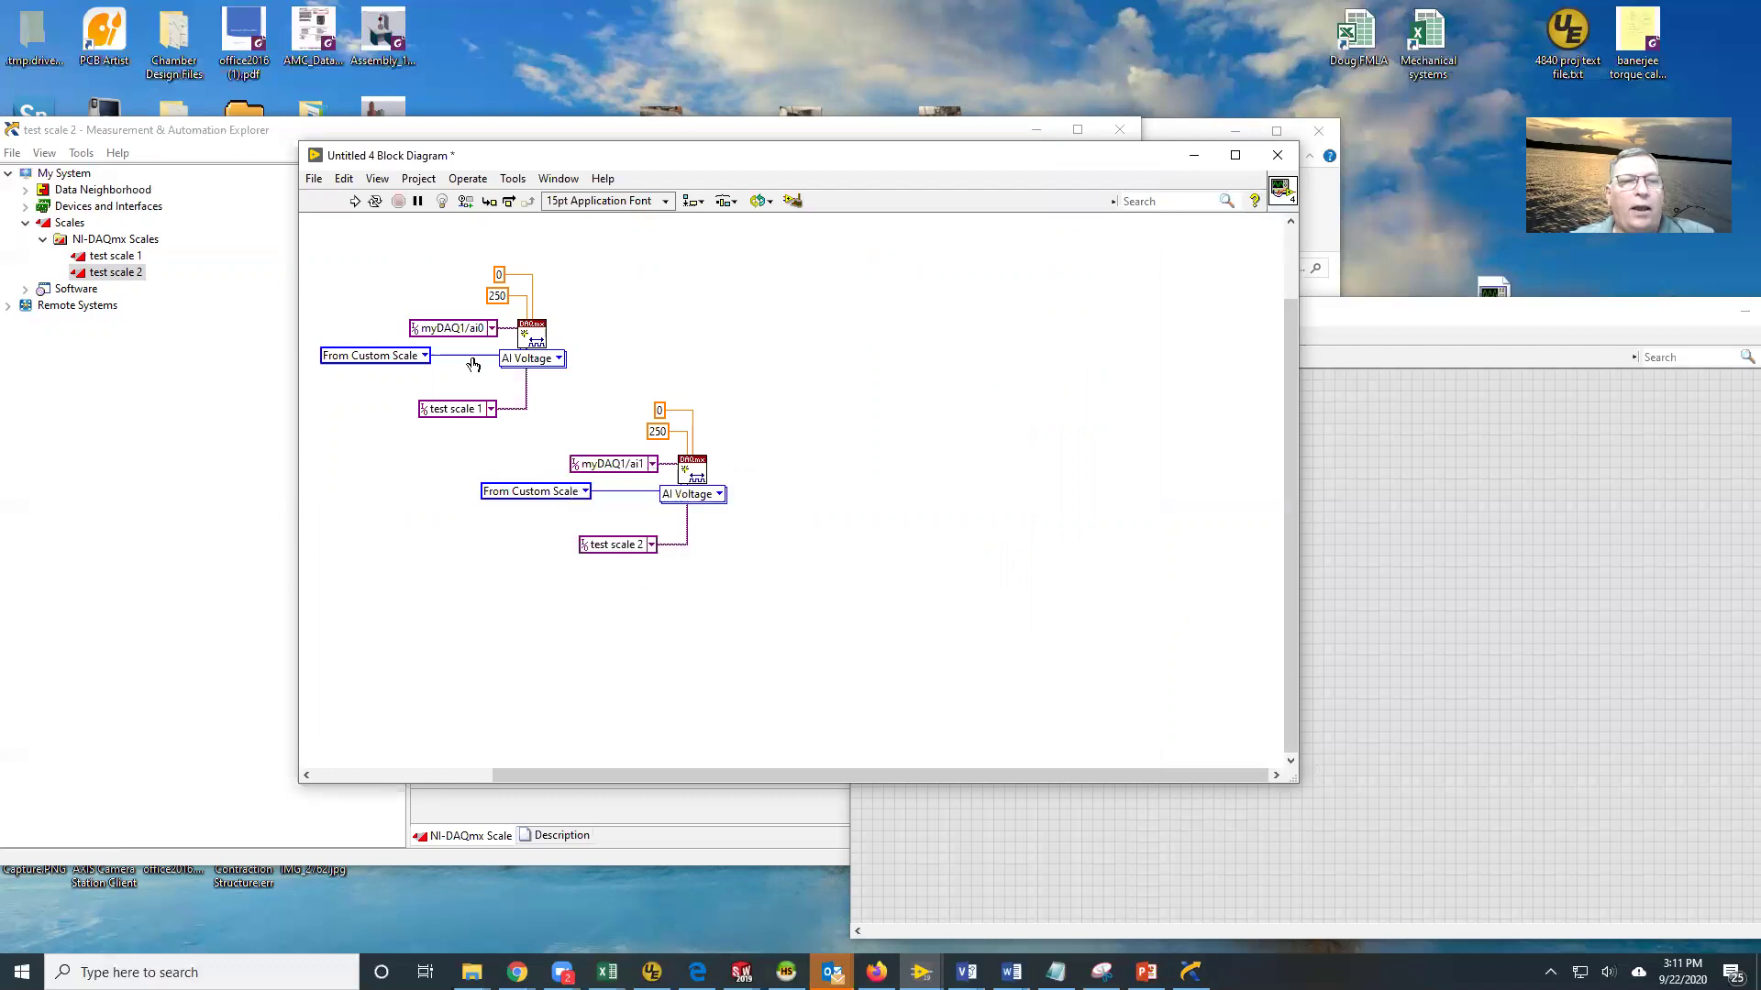
Wire the first DAQmx node's task out into the second node's task in
{"action": "right_click", "coordinate": [538, 580], "text": "shift"}
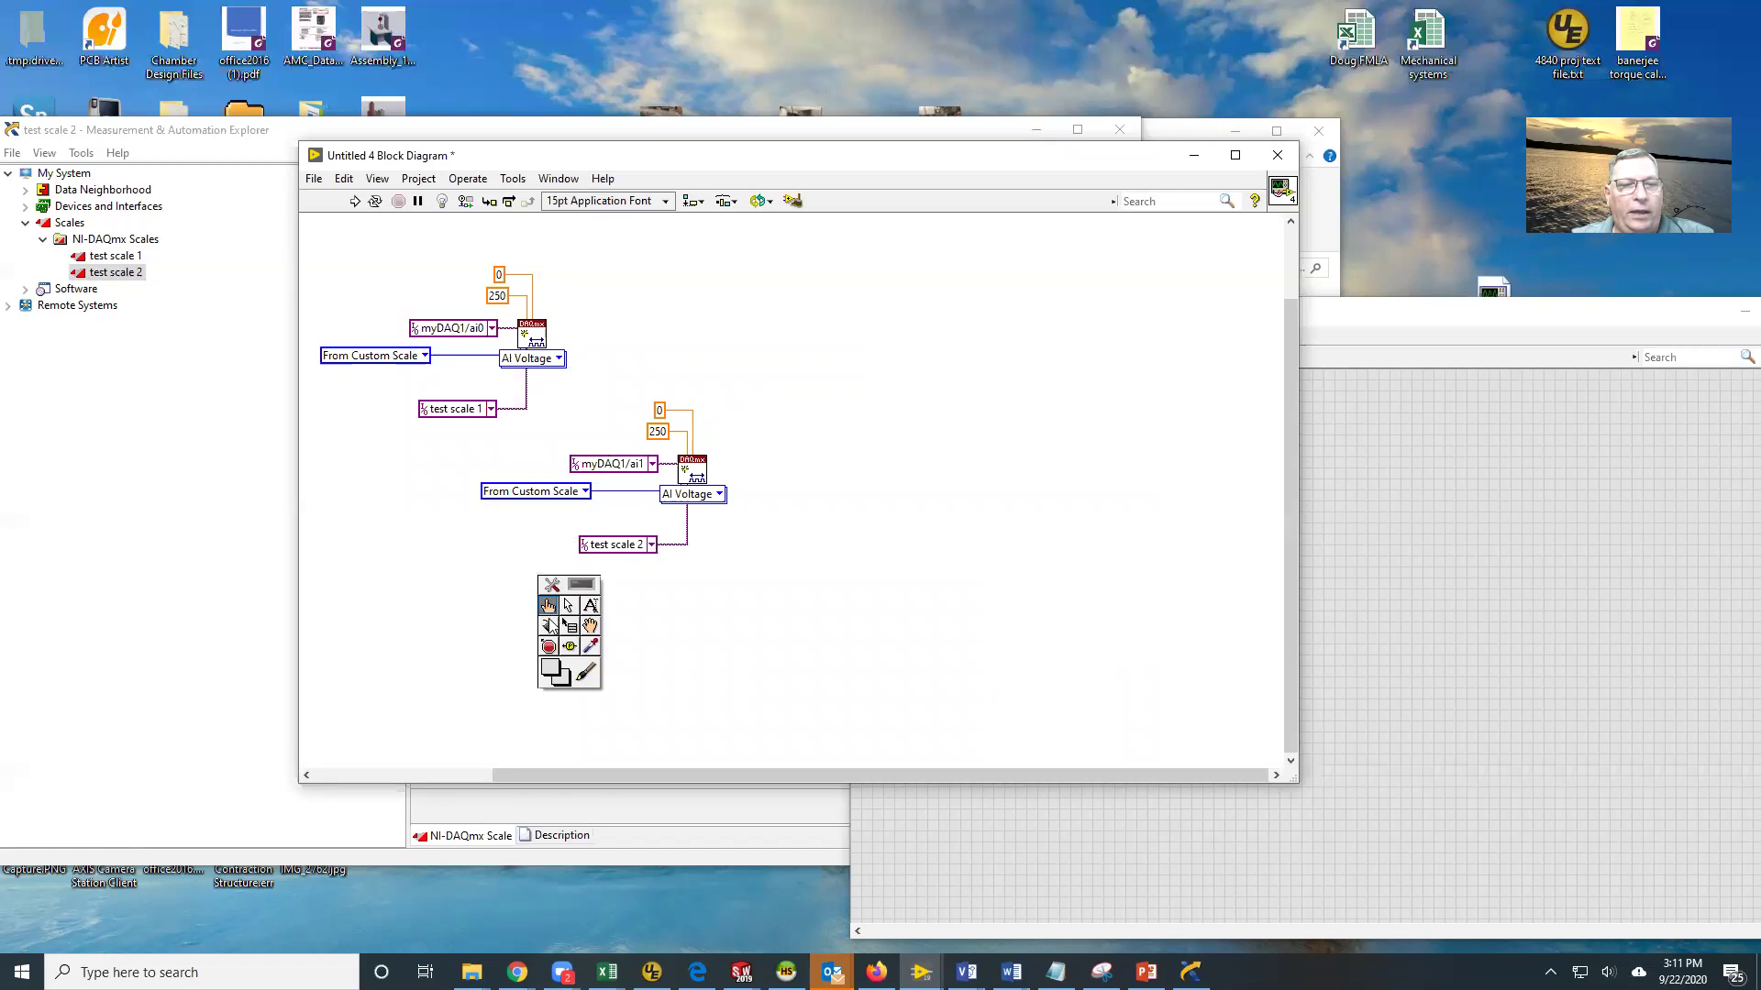
{"action": "left_click", "coordinate": [547, 629]}
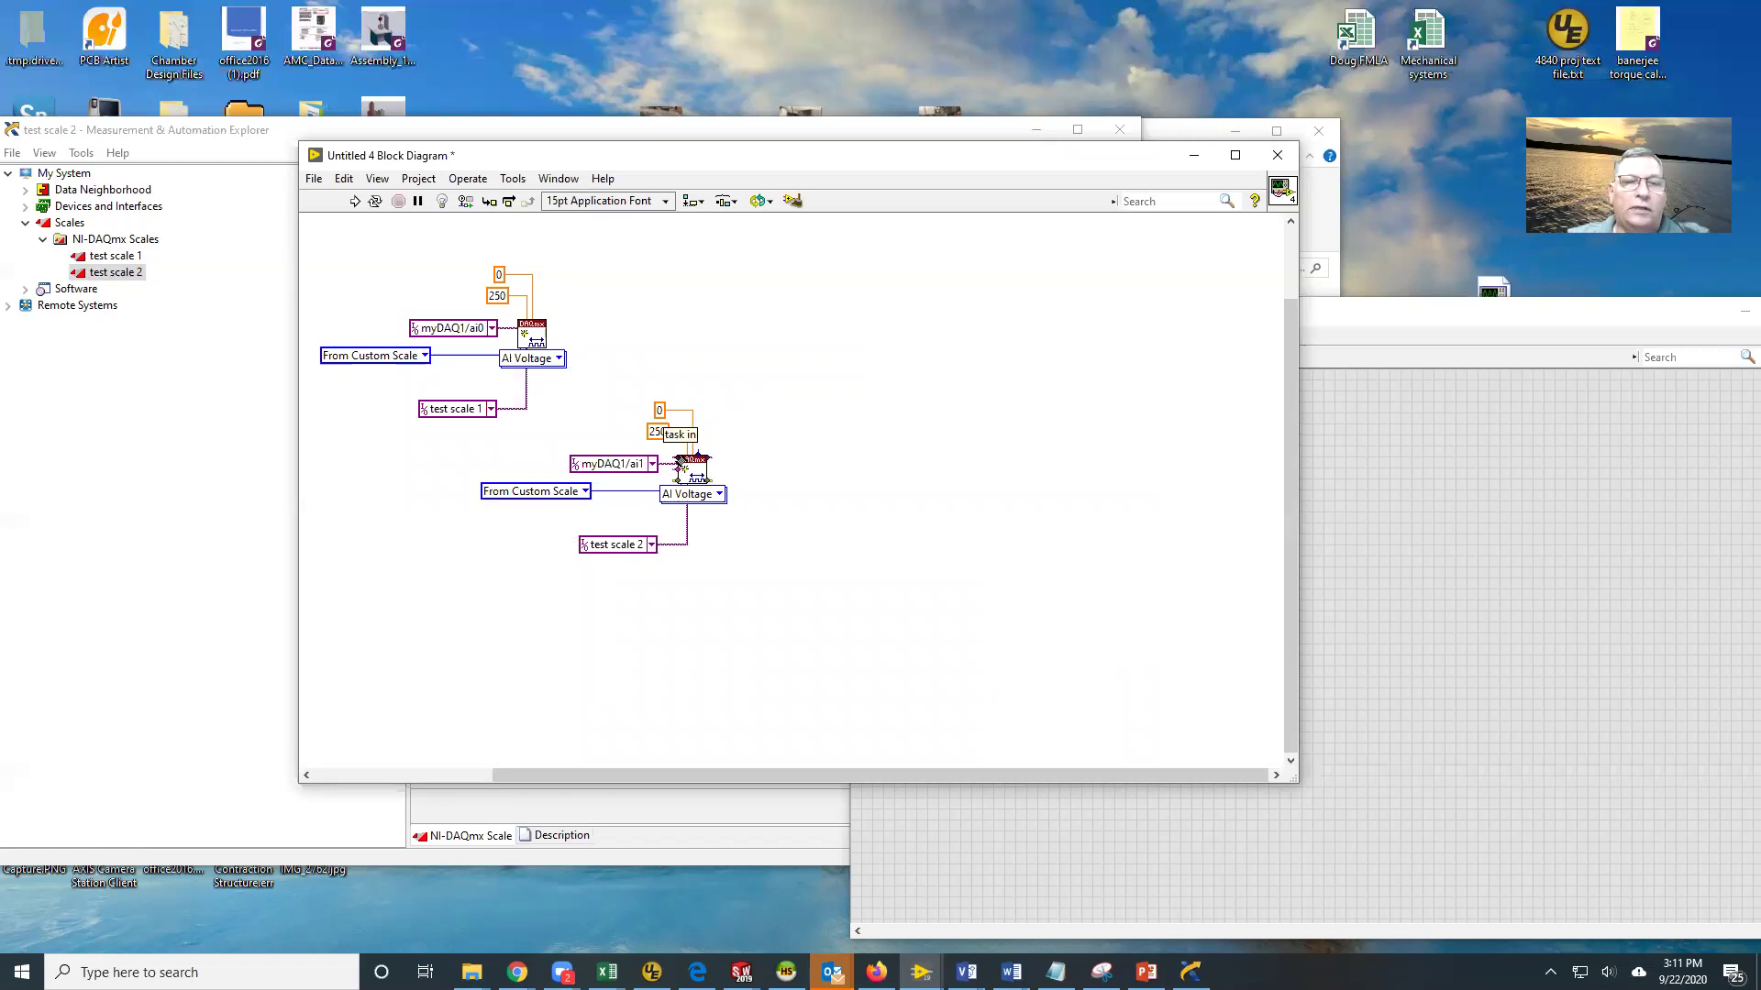
{"action": "left_click", "coordinate": [680, 468]}
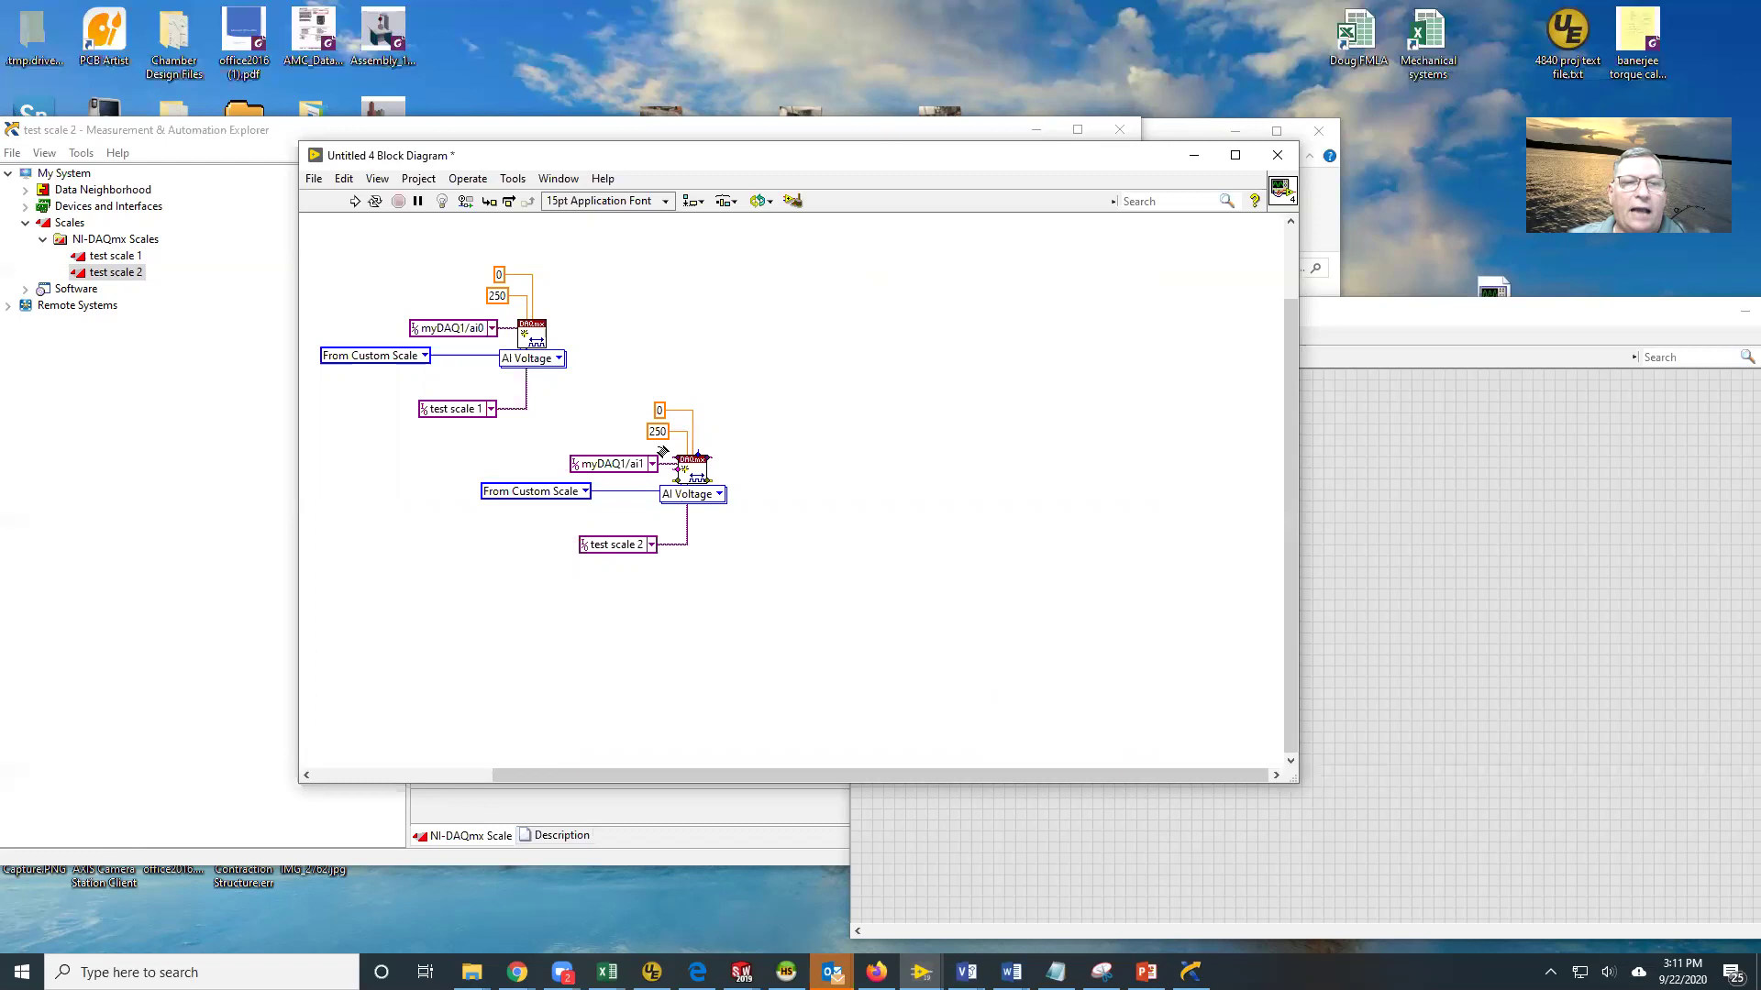
{"action": "left_click", "coordinate": [548, 327]}
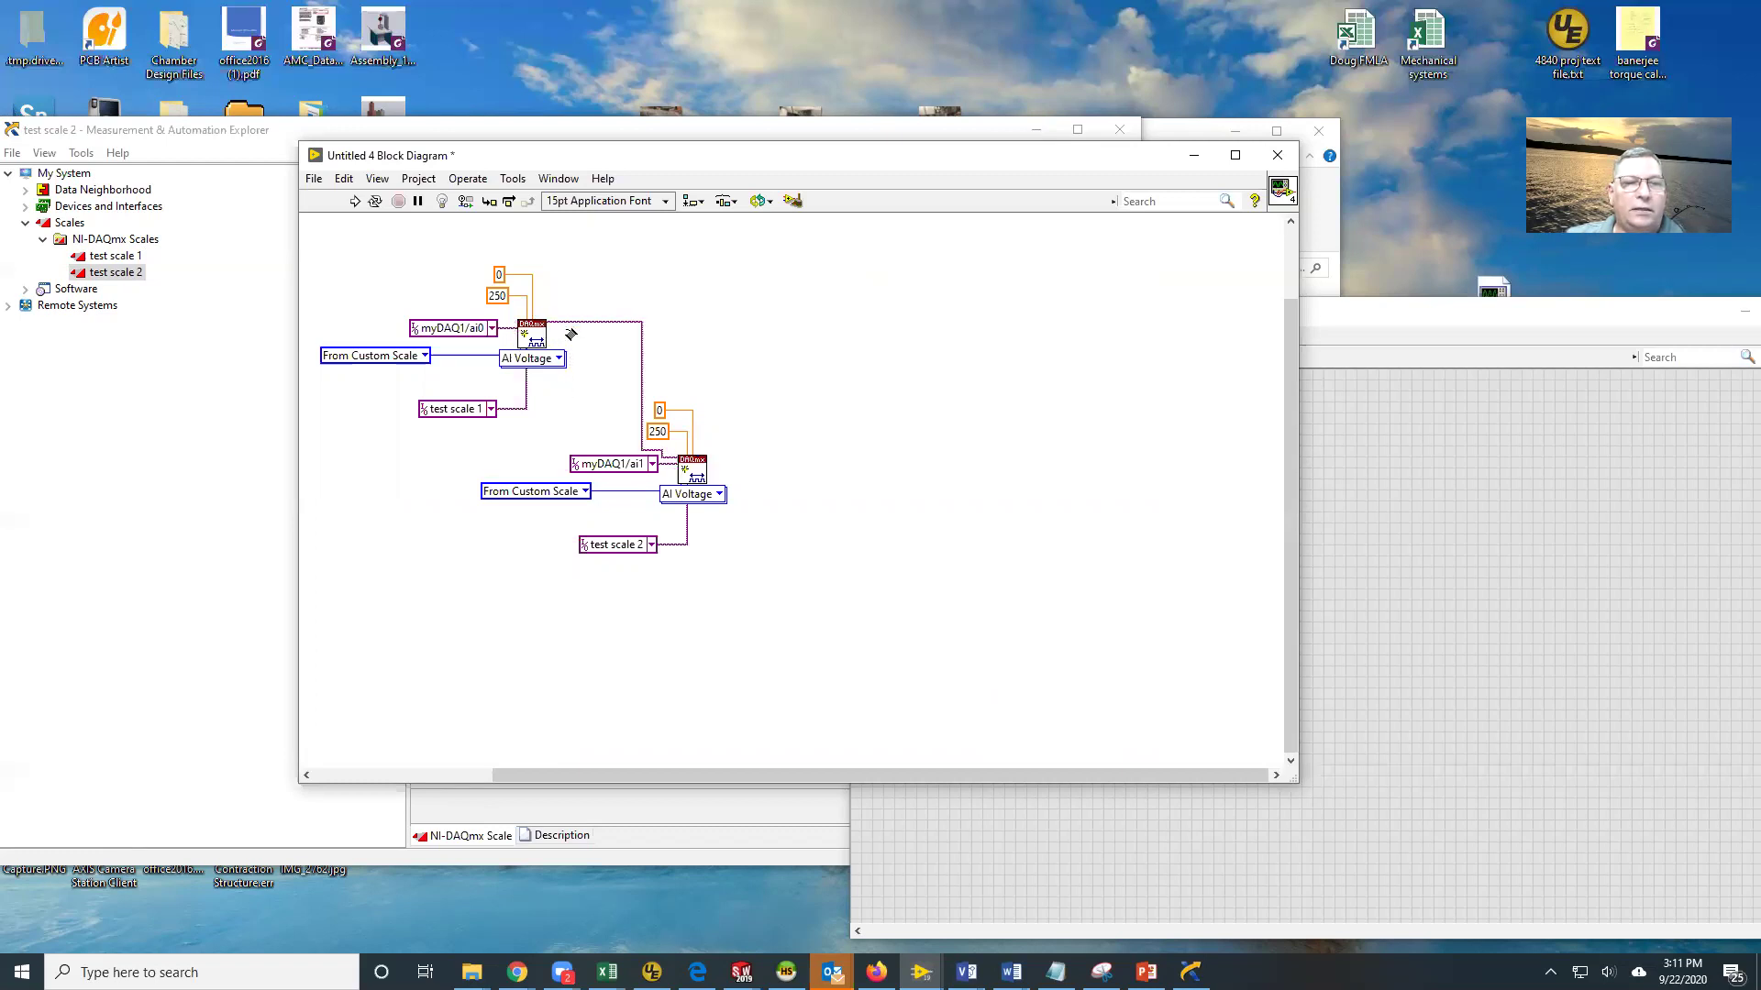
Remove the stray task constant accidentally created at the second node's terminal
{"action": "right_click", "coordinate": [715, 461]}
{"action": "left_click", "coordinate": [820, 470]}
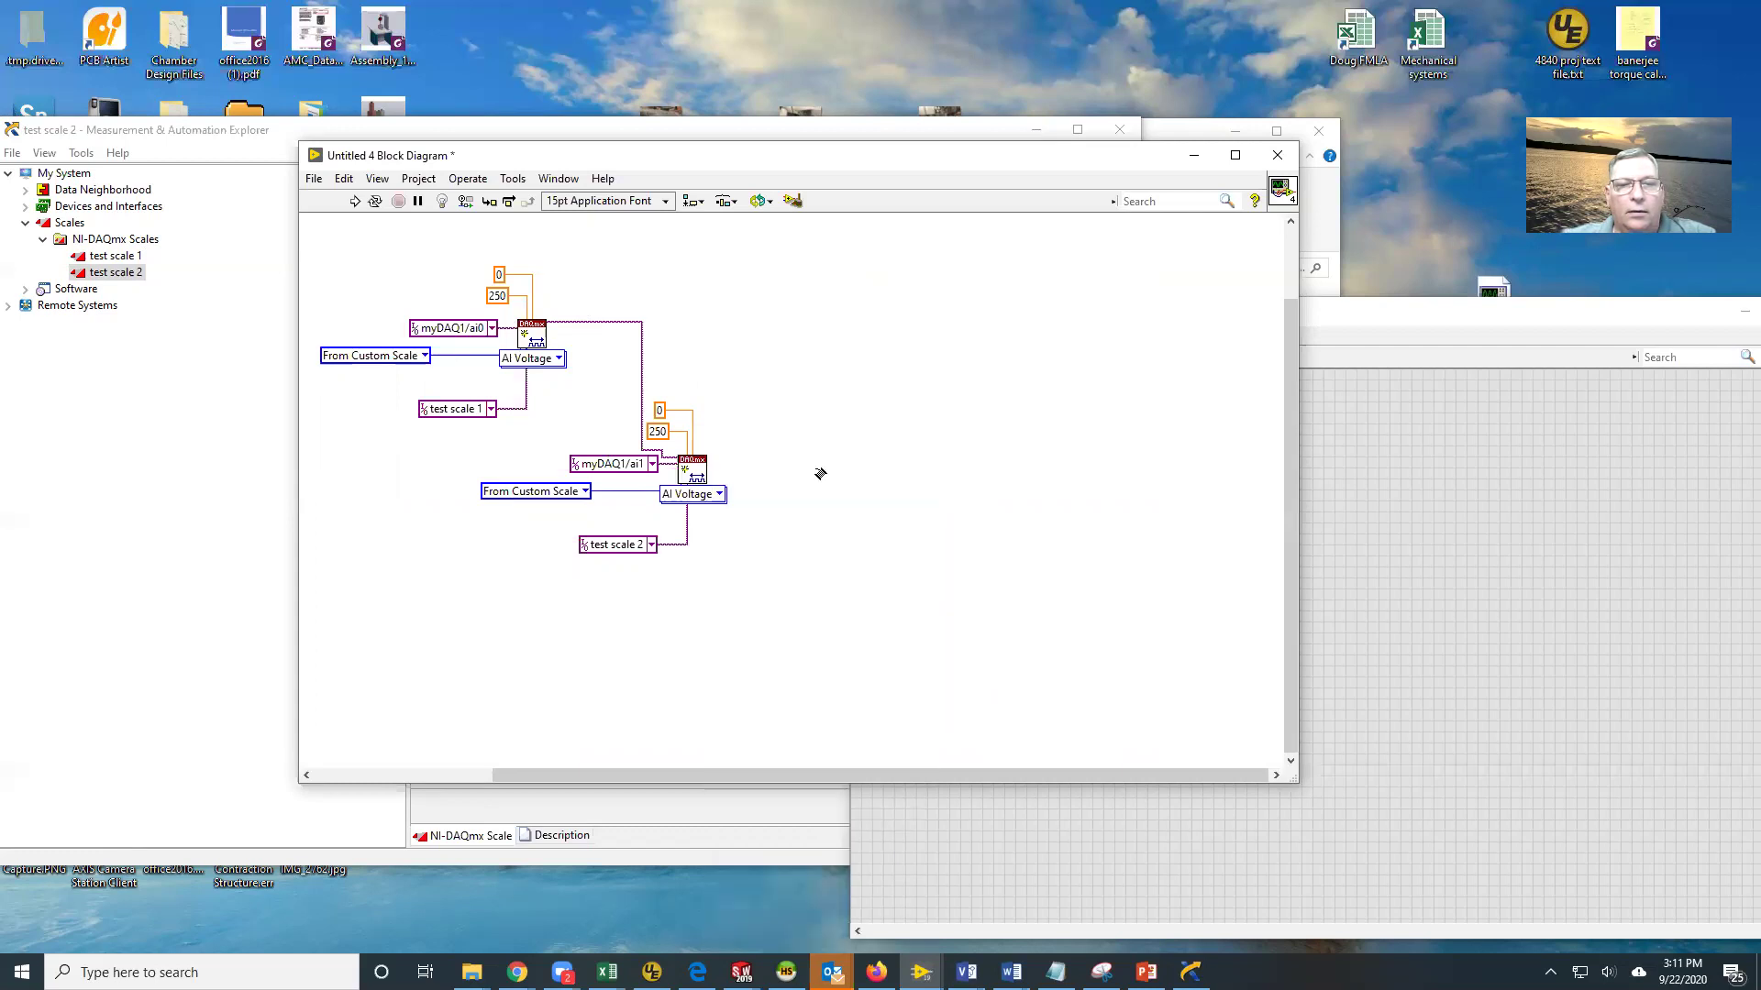
{"action": "right_click", "coordinate": [791, 465], "text": "shift"}
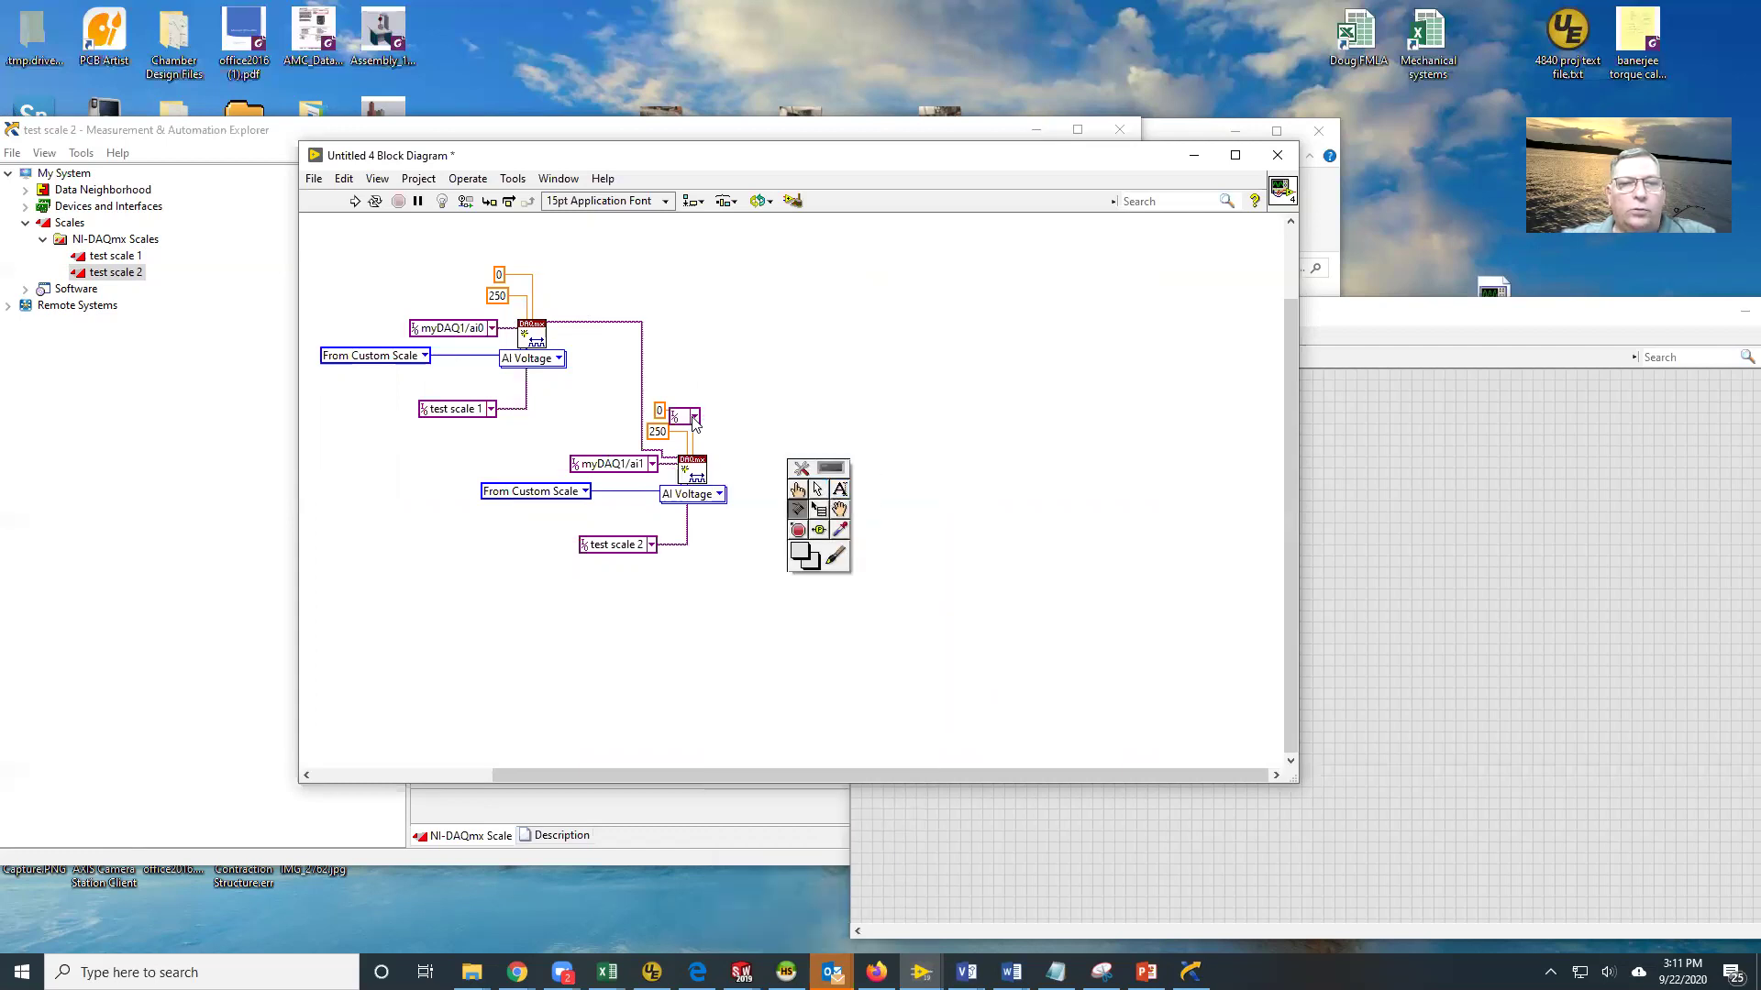
{"action": "left_click", "coordinate": [739, 446]}
{"action": "right_click", "coordinate": [743, 446], "text": "shift"}
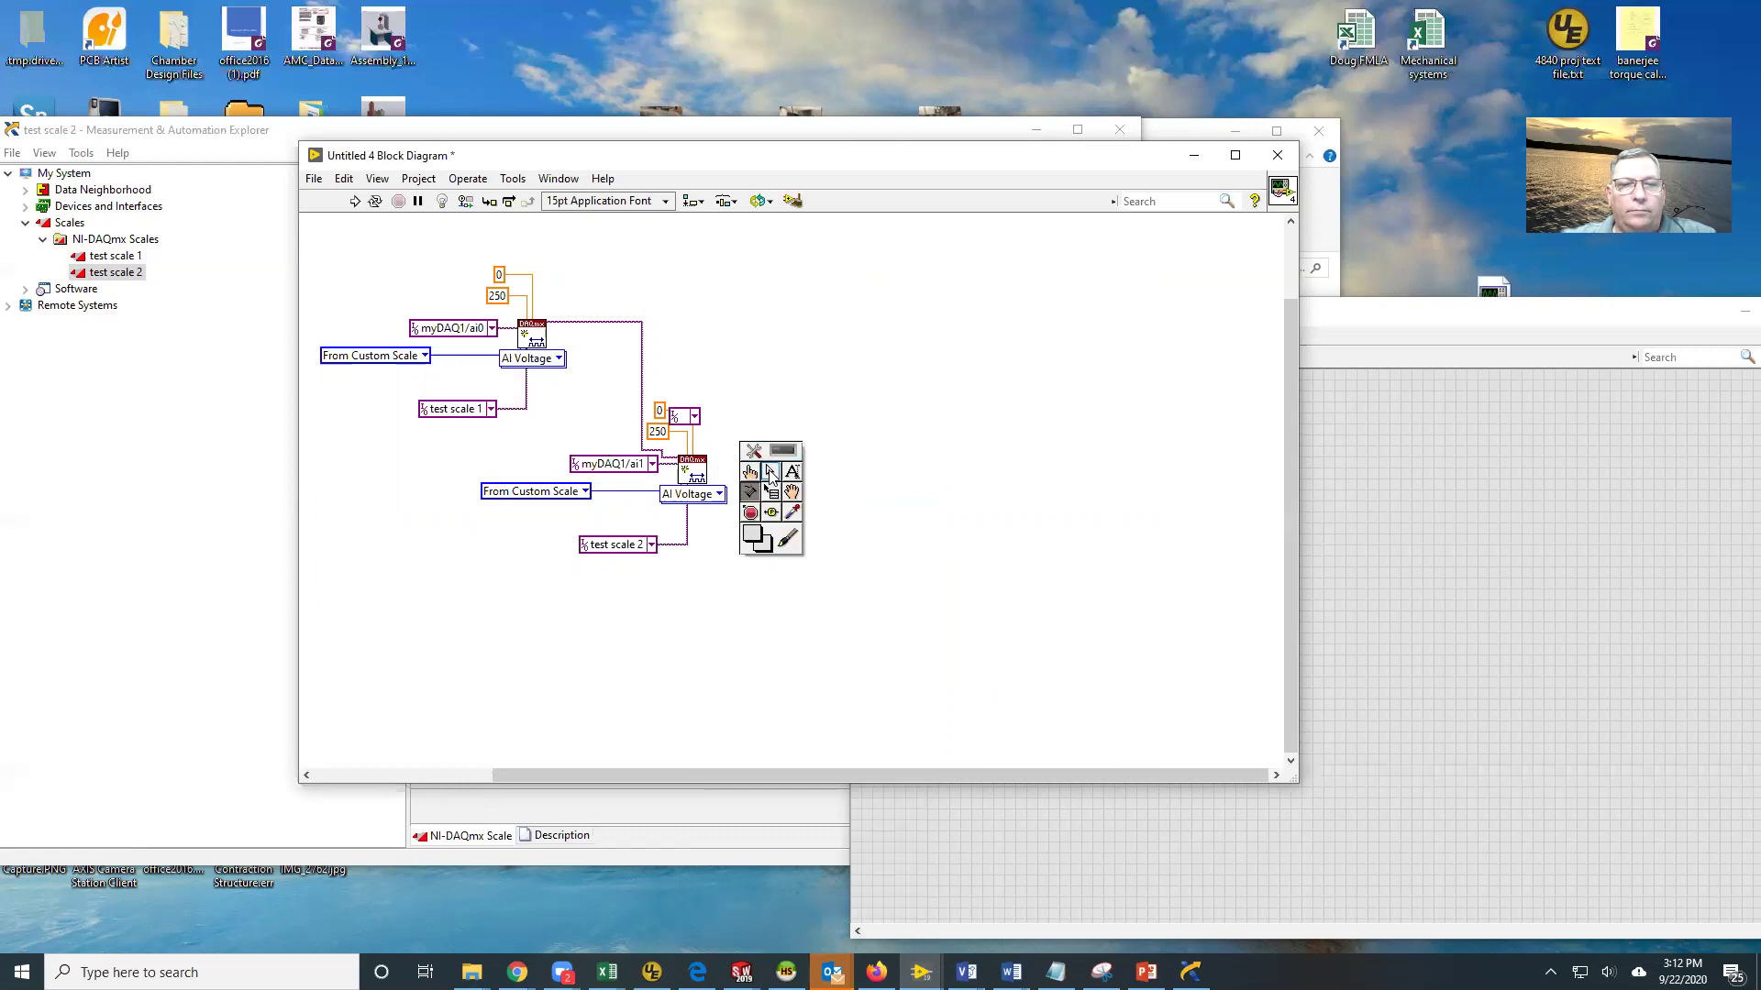
{"action": "left_click", "coordinate": [761, 472]}
{"action": "left_click", "coordinate": [689, 418]}
{"action": "key", "text": "Delete"}
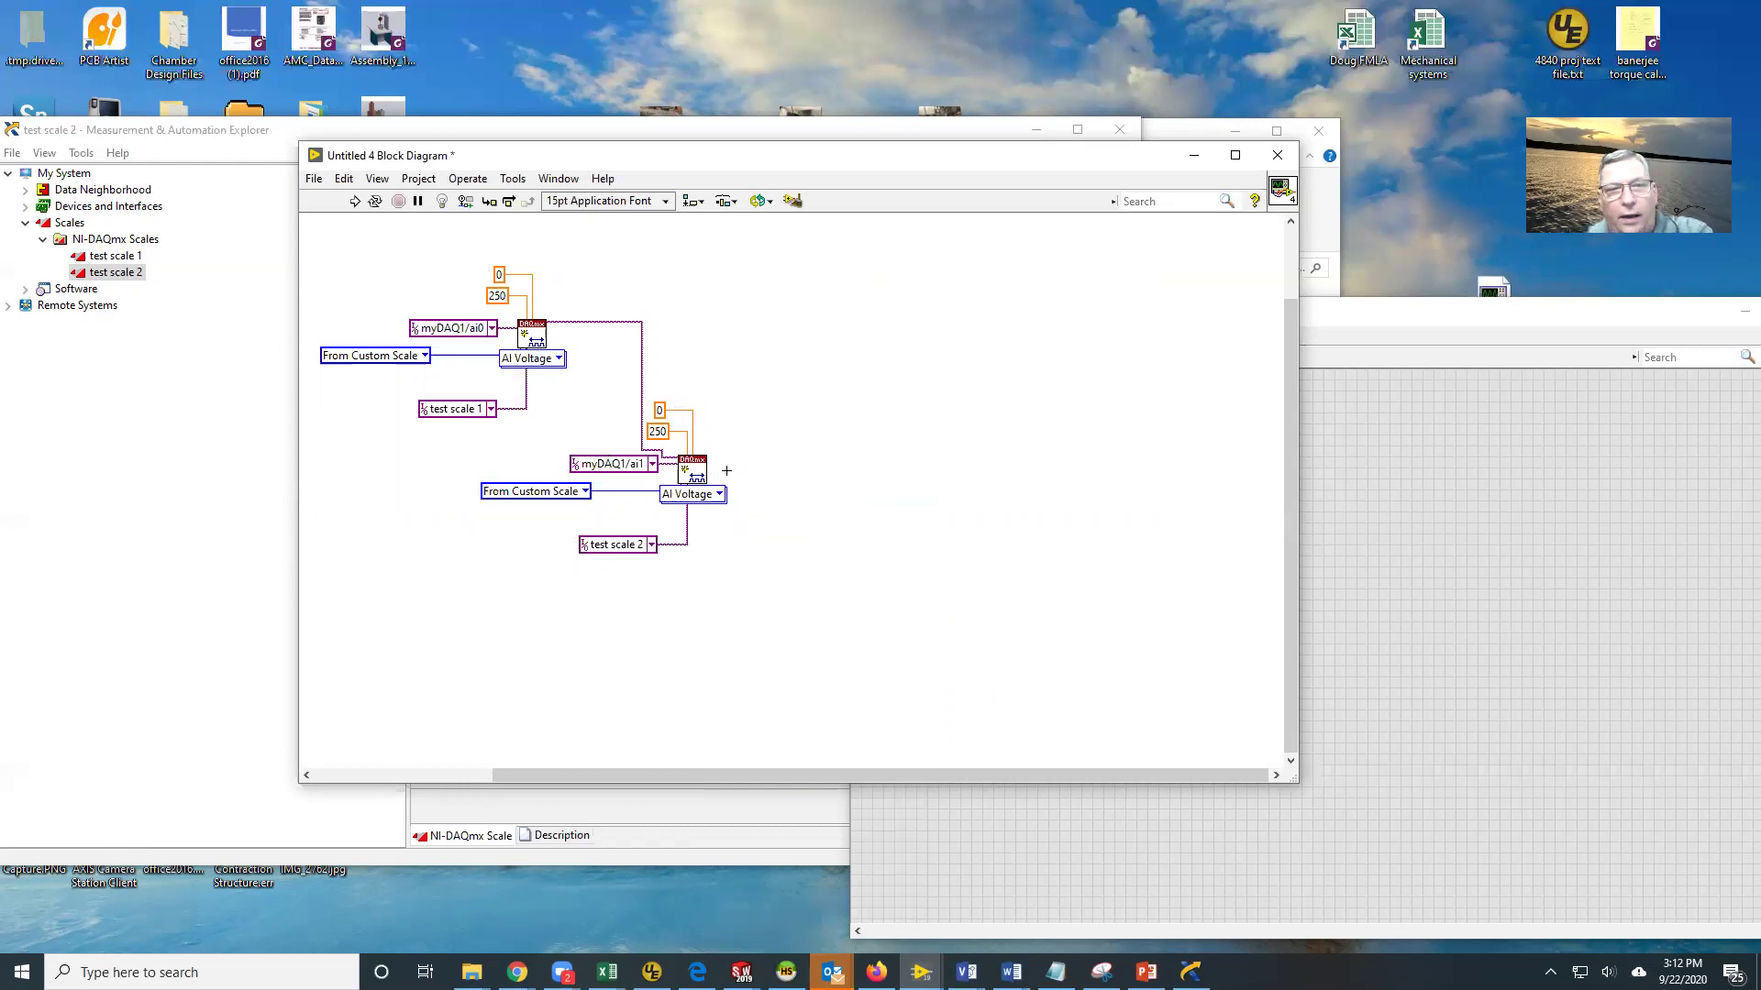
Create a task out indicator on the second node's output and return to MAX
{"action": "right_click", "coordinate": [739, 470], "text": "shift"}
{"action": "left_click", "coordinate": [757, 497]}
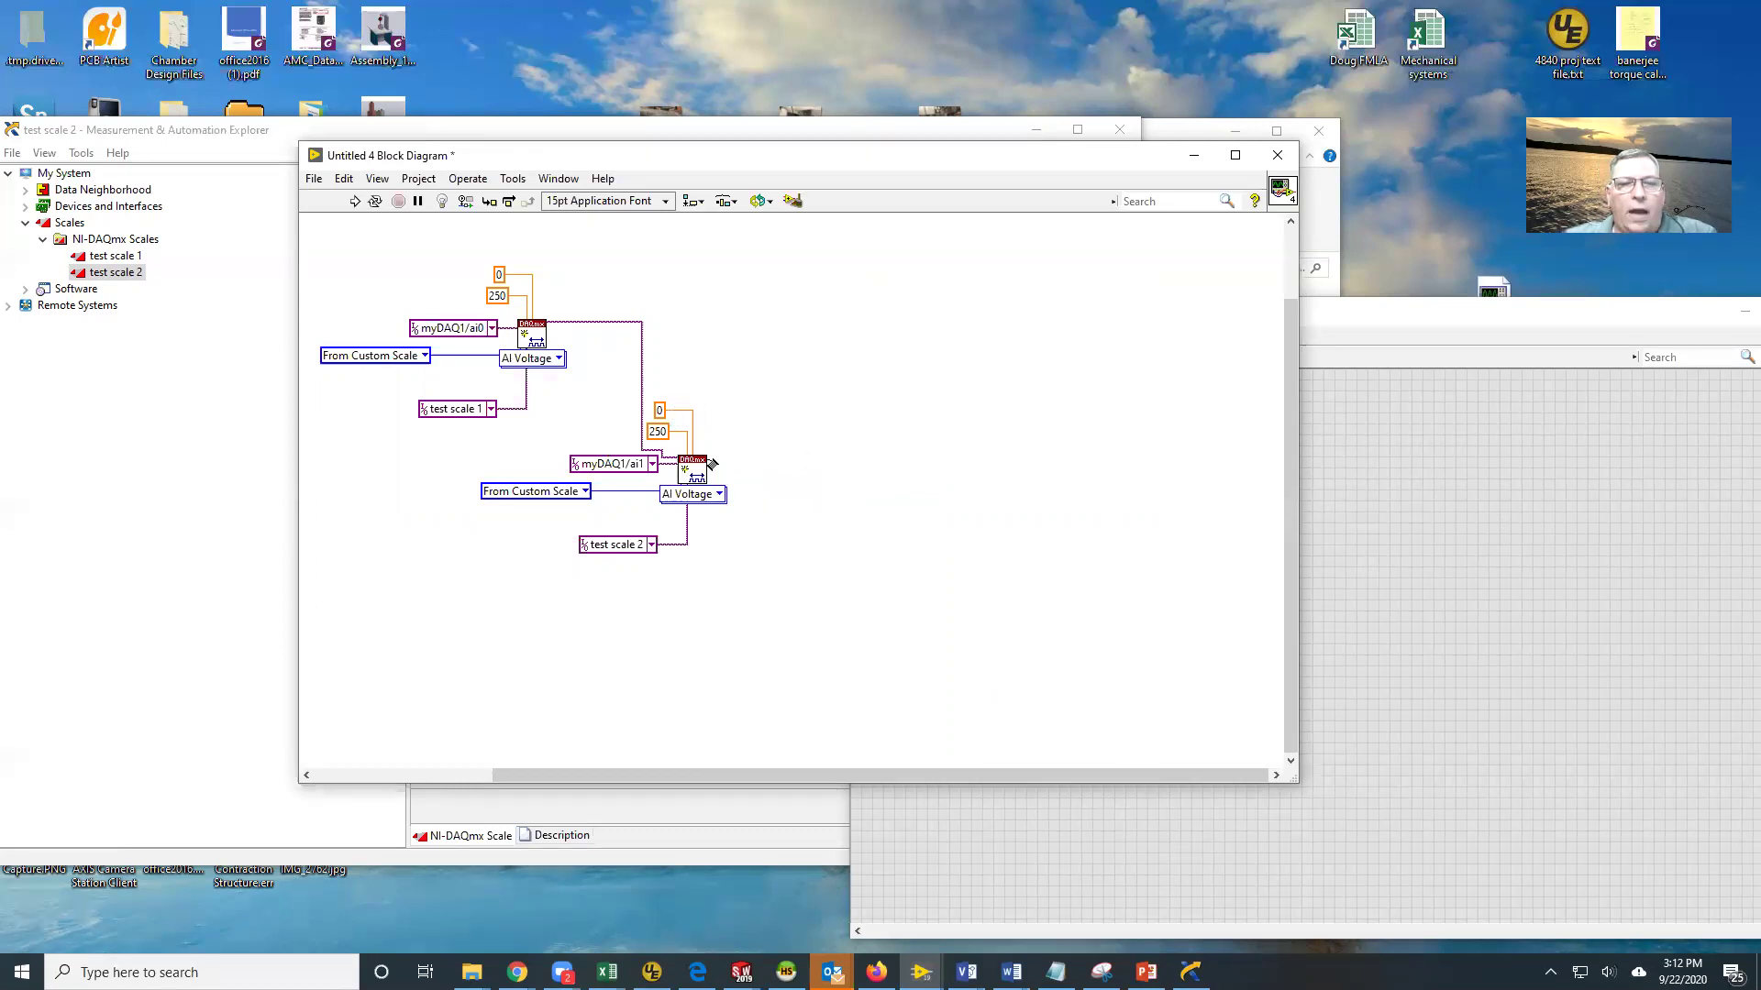
{"action": "right_click", "coordinate": [711, 458]}
{"action": "left_click", "coordinate": [787, 492]}
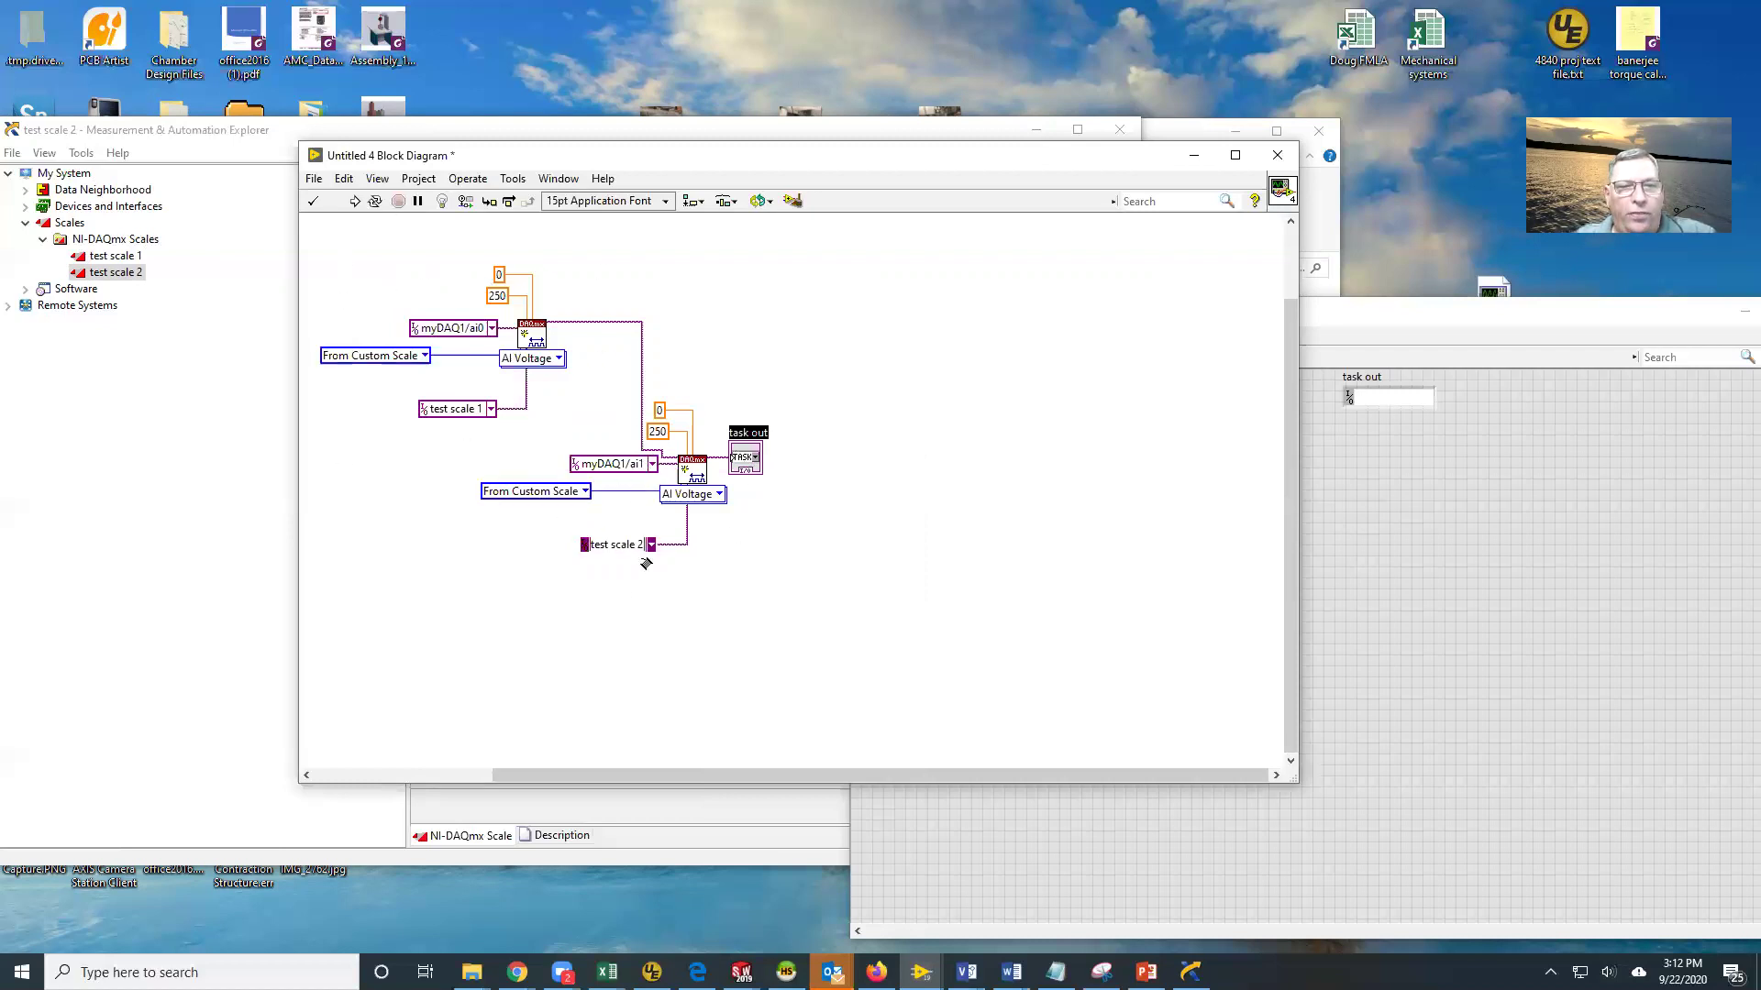
{"action": "left_click", "coordinate": [764, 605]}
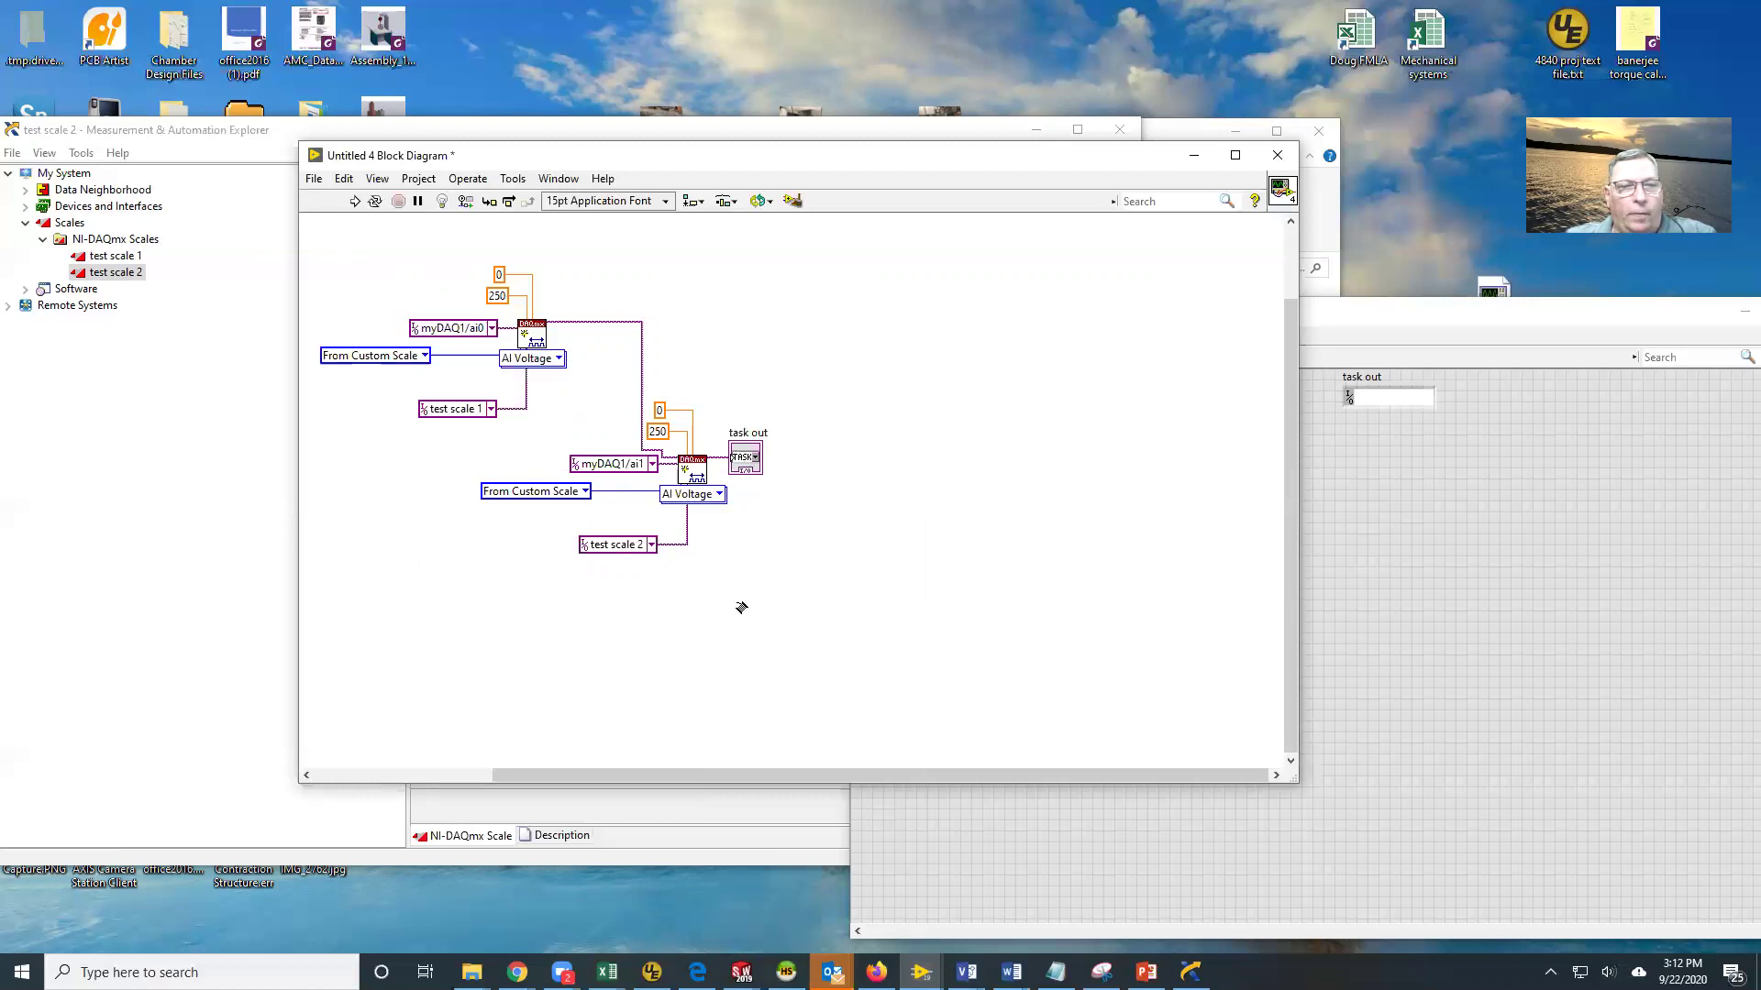
{"action": "left_click", "coordinate": [229, 512]}
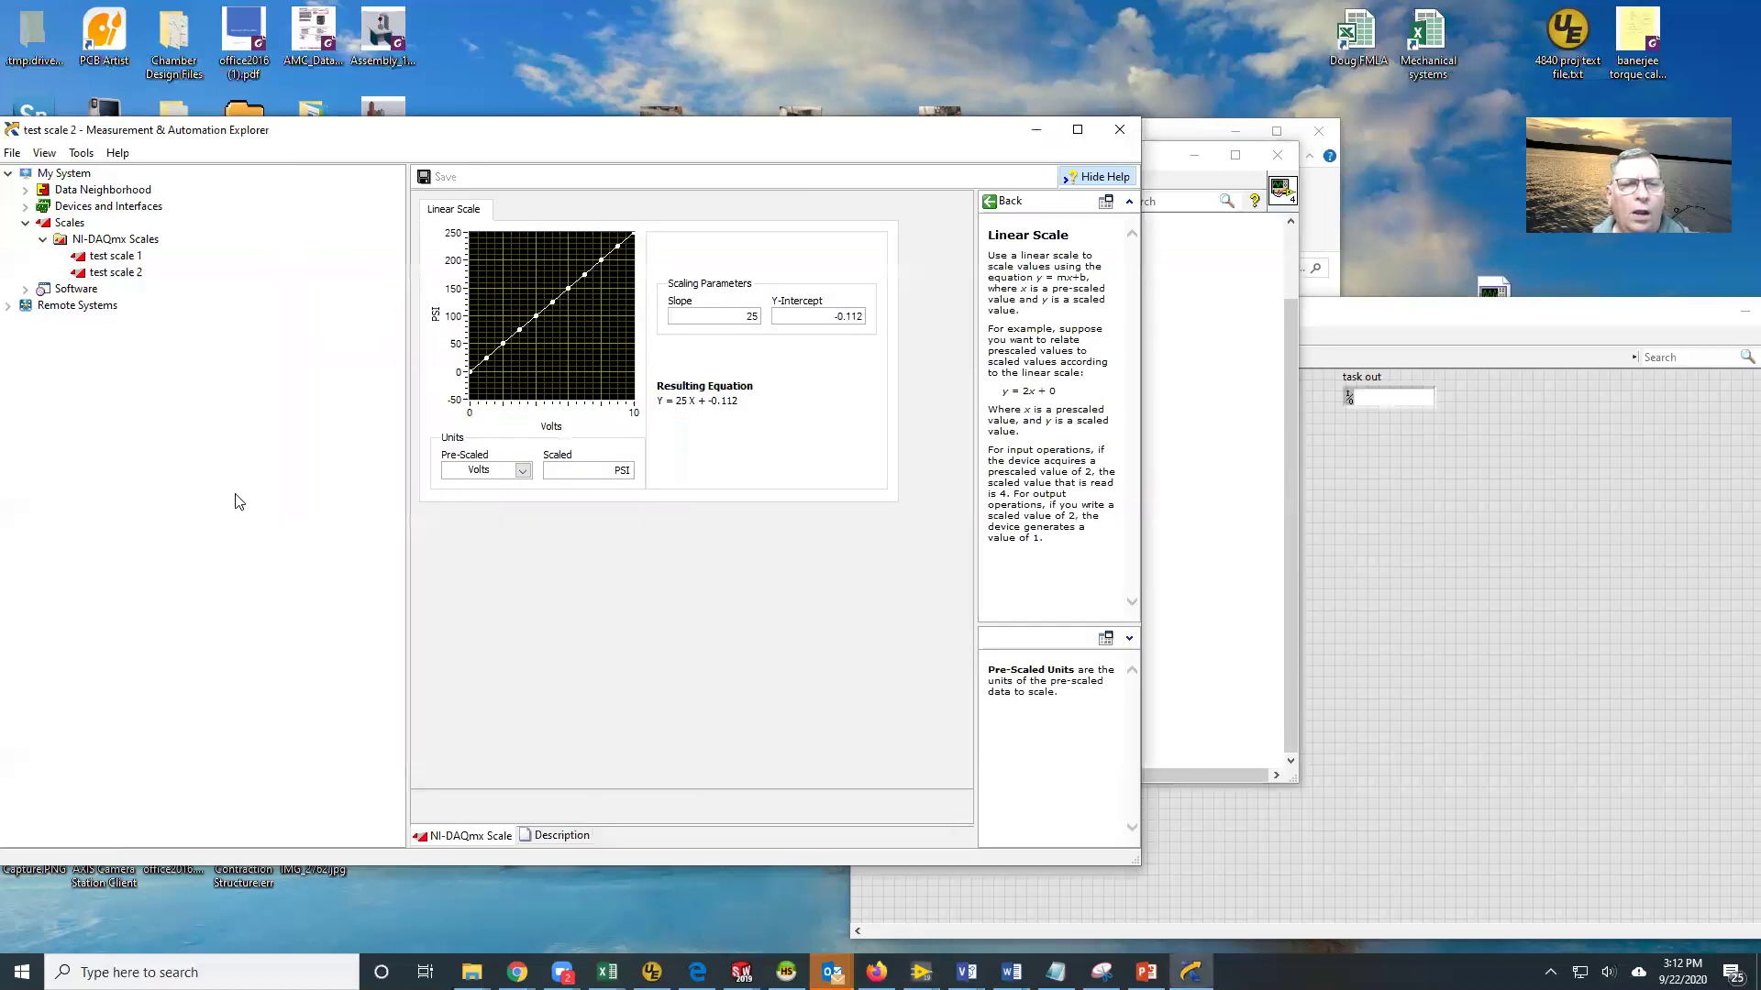
Create a new polynomial scale named 'my polly 1' under NI-DAQmx Scales
{"action": "right_click", "coordinate": [134, 241]}
{"action": "left_click", "coordinate": [195, 246]}
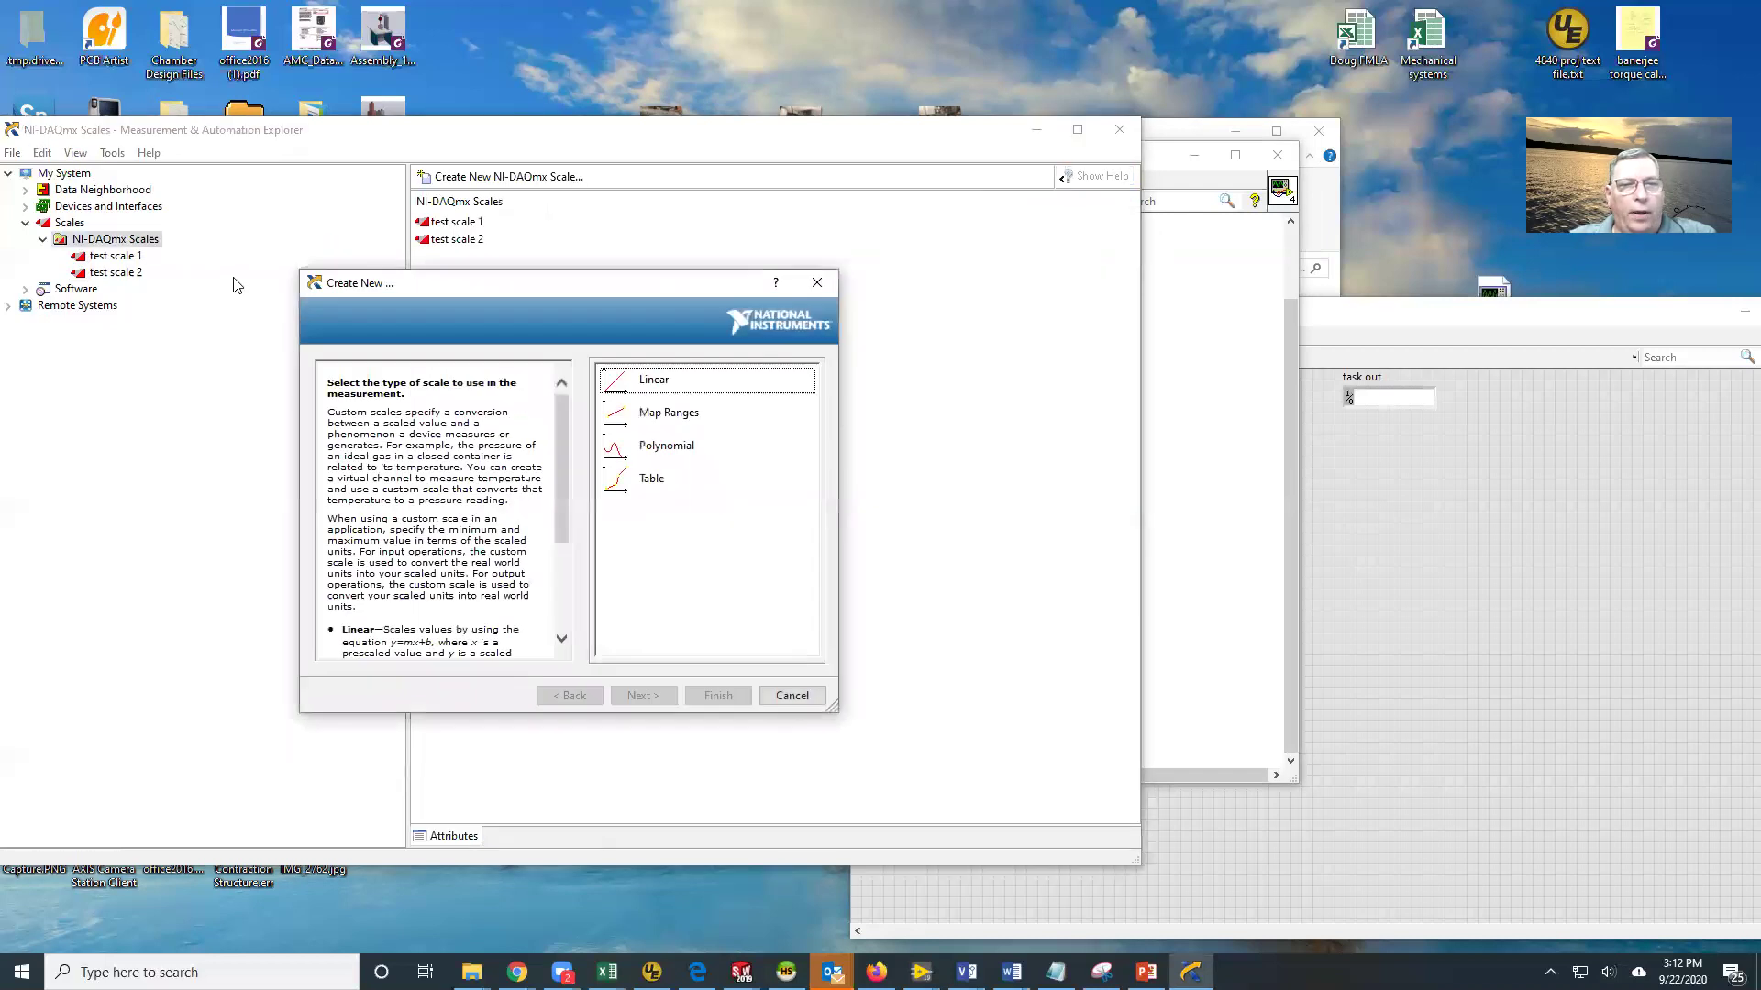
{"action": "double_click", "coordinate": [677, 449]}
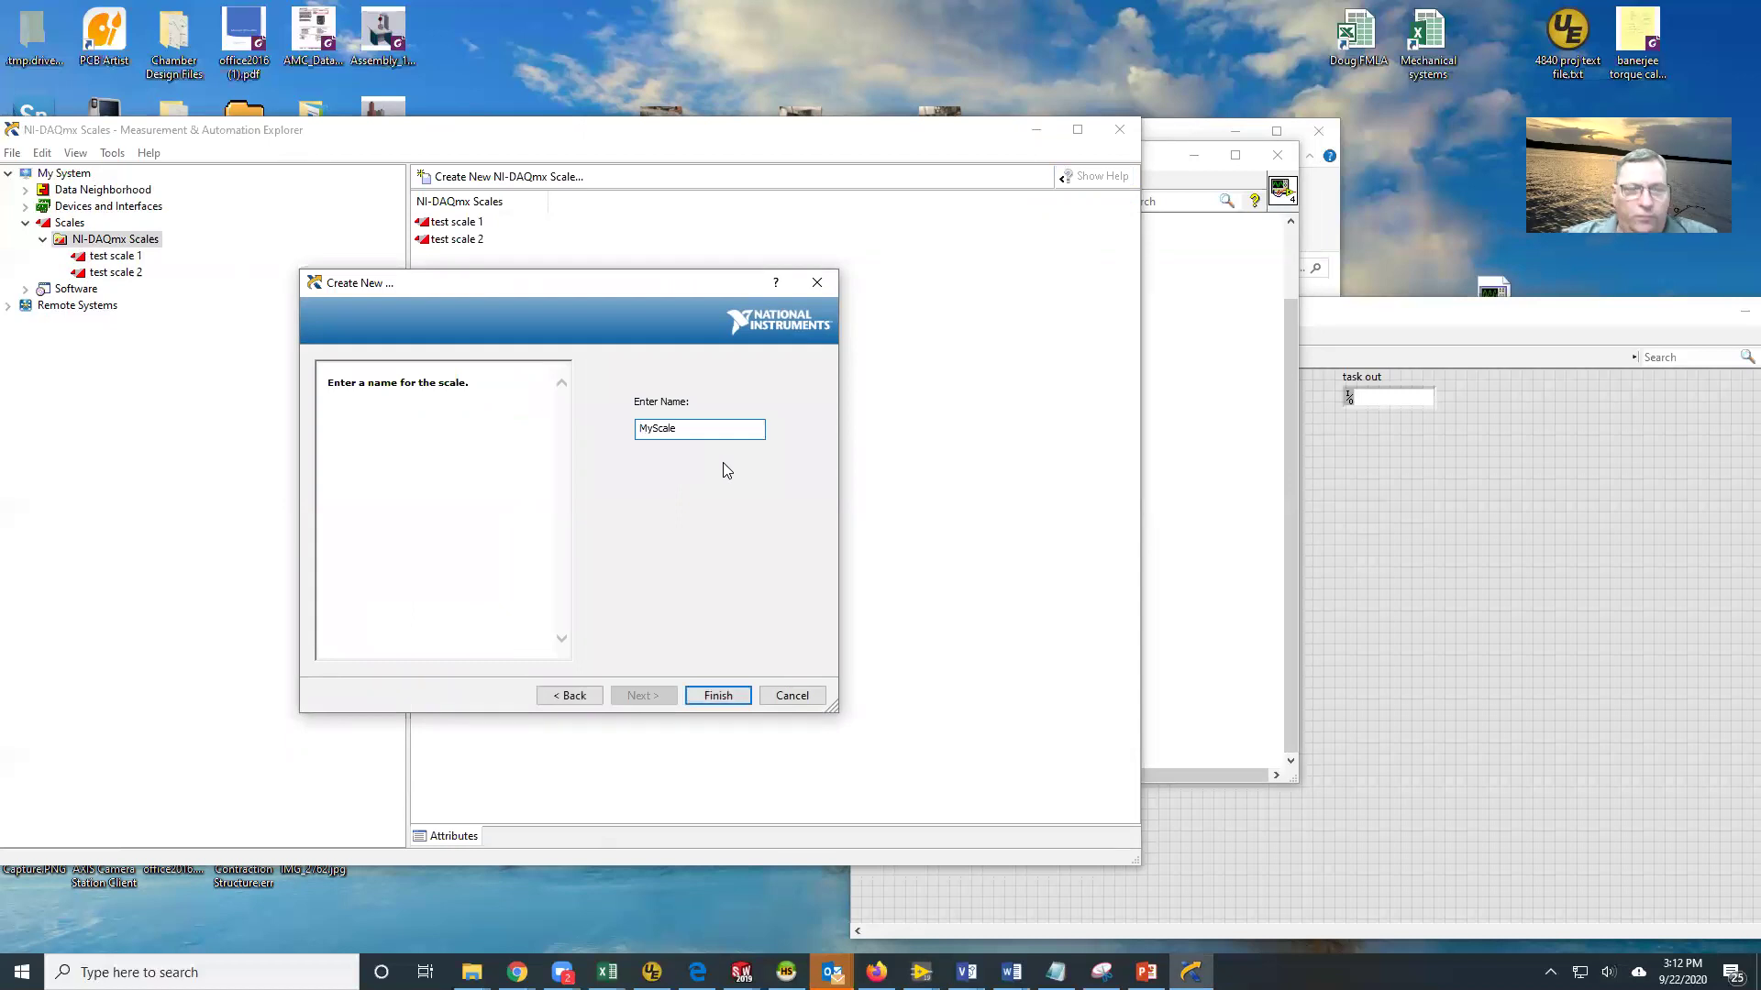
{"action": "key", "text": "Delete"}
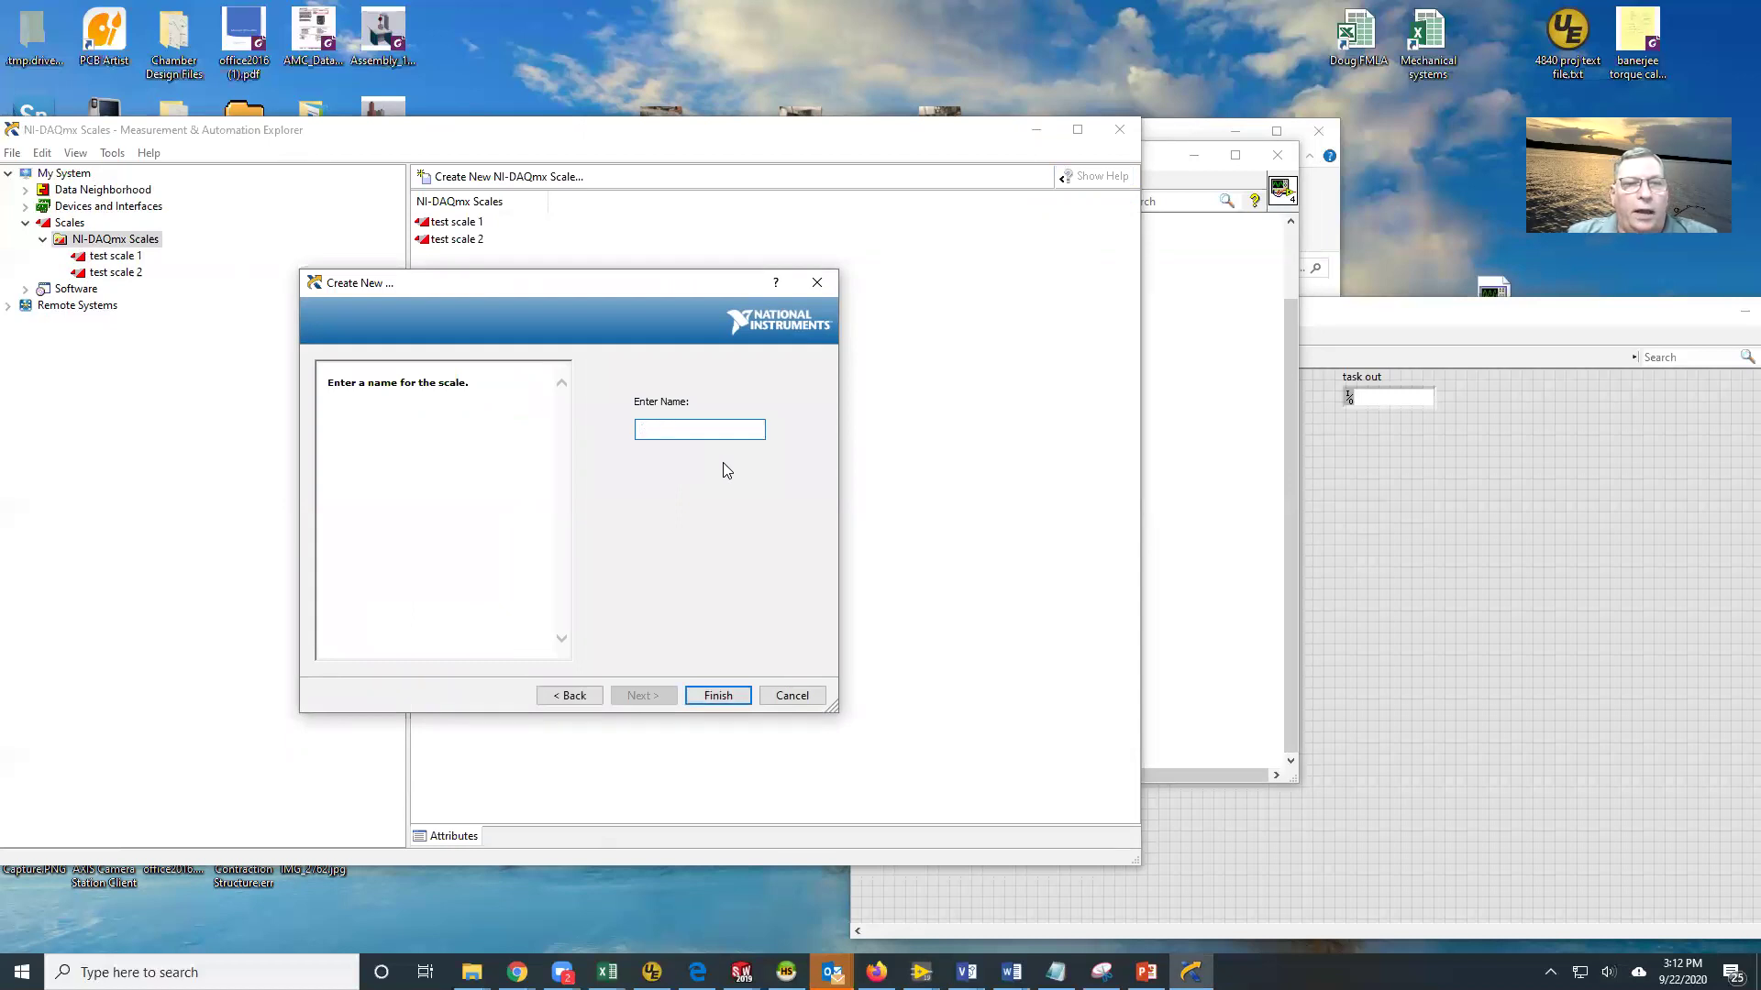
{"action": "type", "text": "my polly"}
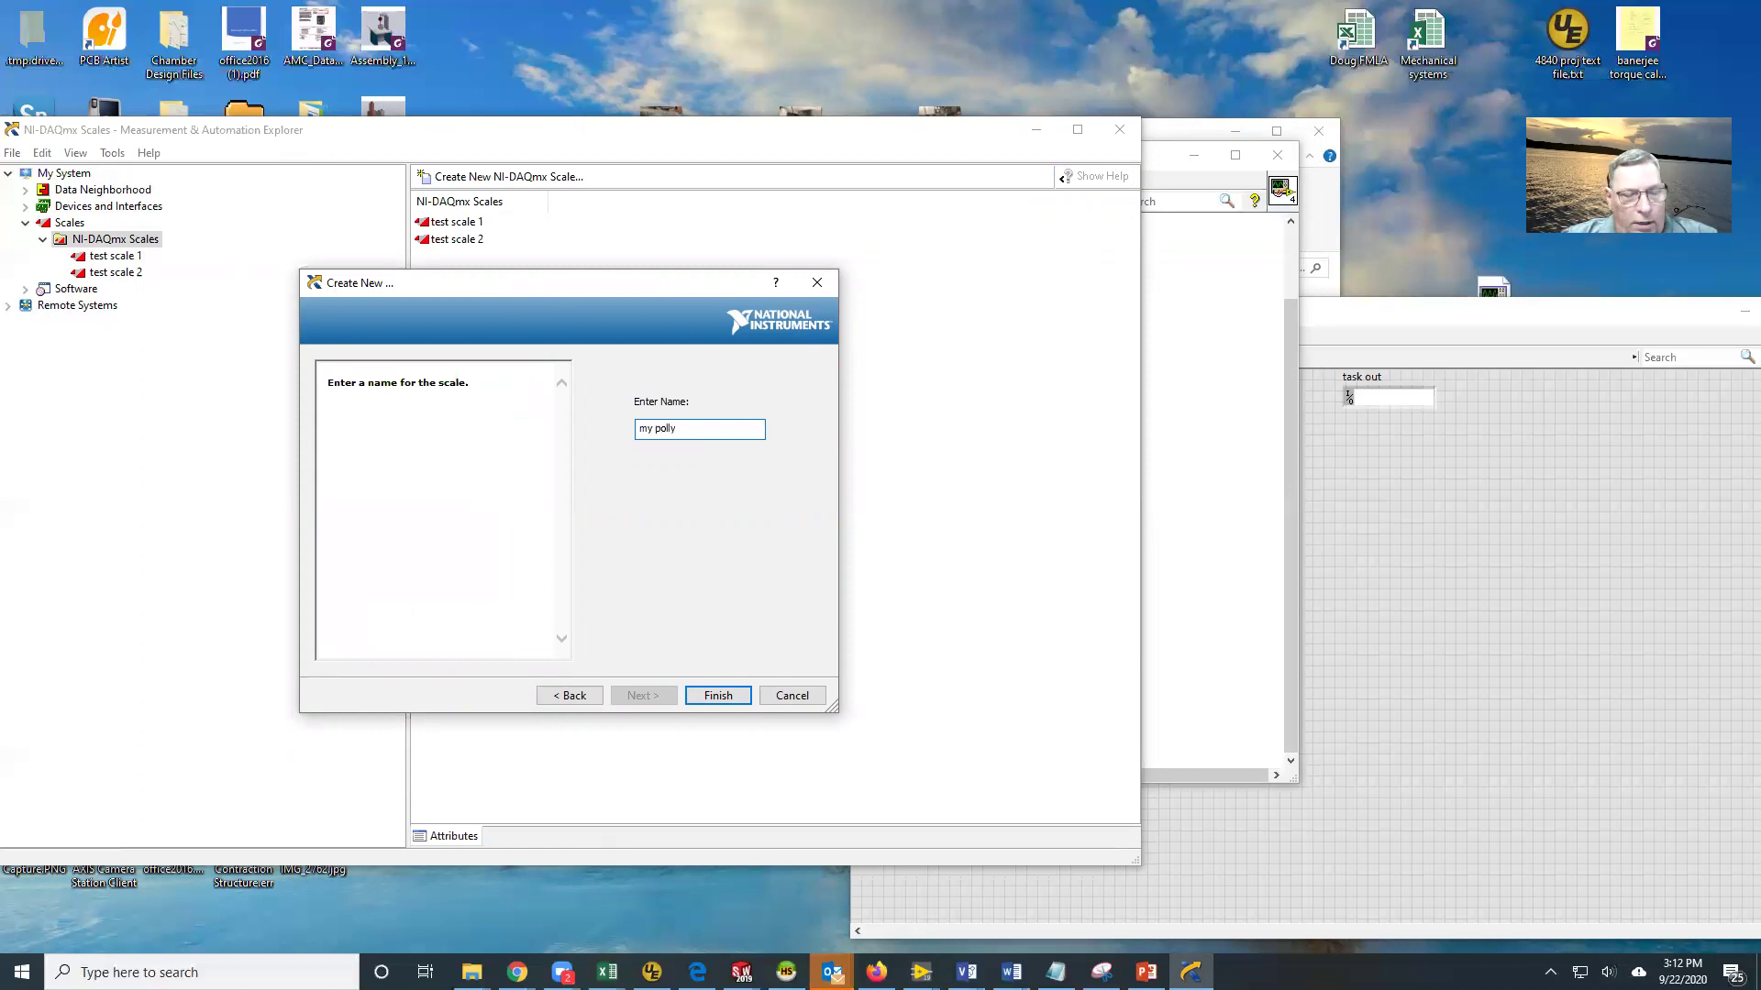
{"action": "type", "text": " 1"}
{"action": "left_click", "coordinate": [727, 699]}
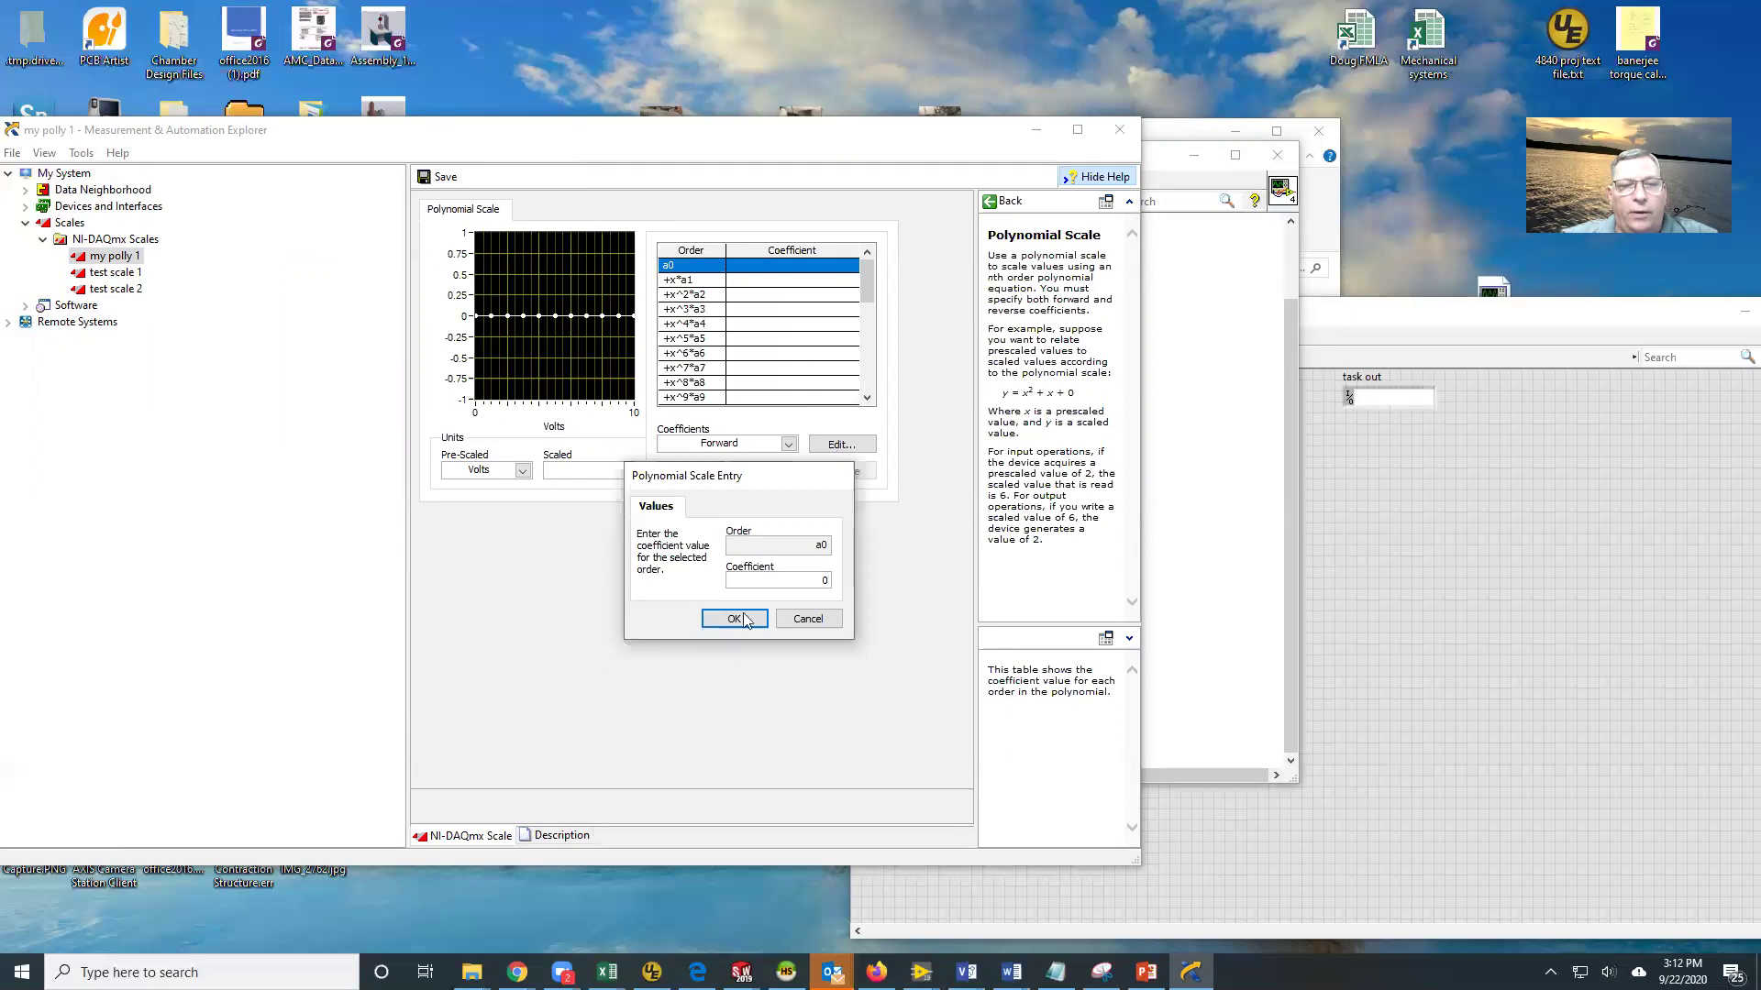
Enter forward coefficients a0–a3 as -0.33, 0.25, -1.44 and 2.56
{"action": "double_click", "coordinate": [790, 579]}
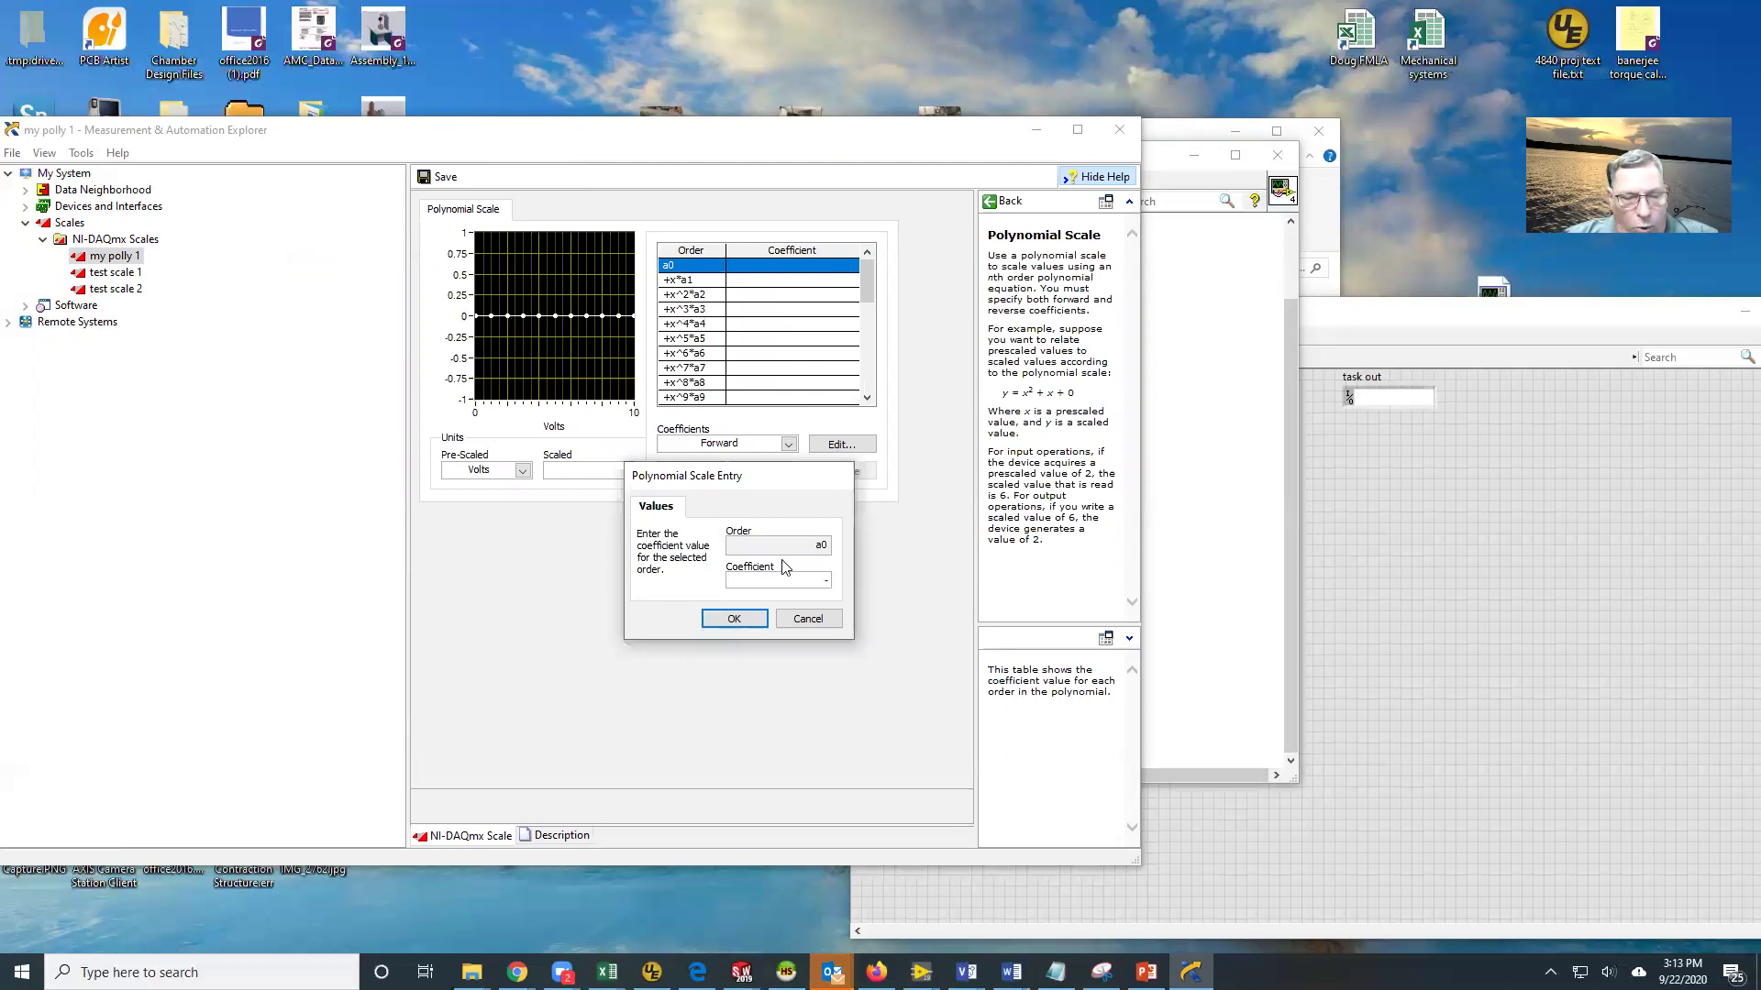
{"action": "type", "text": "-.33"}
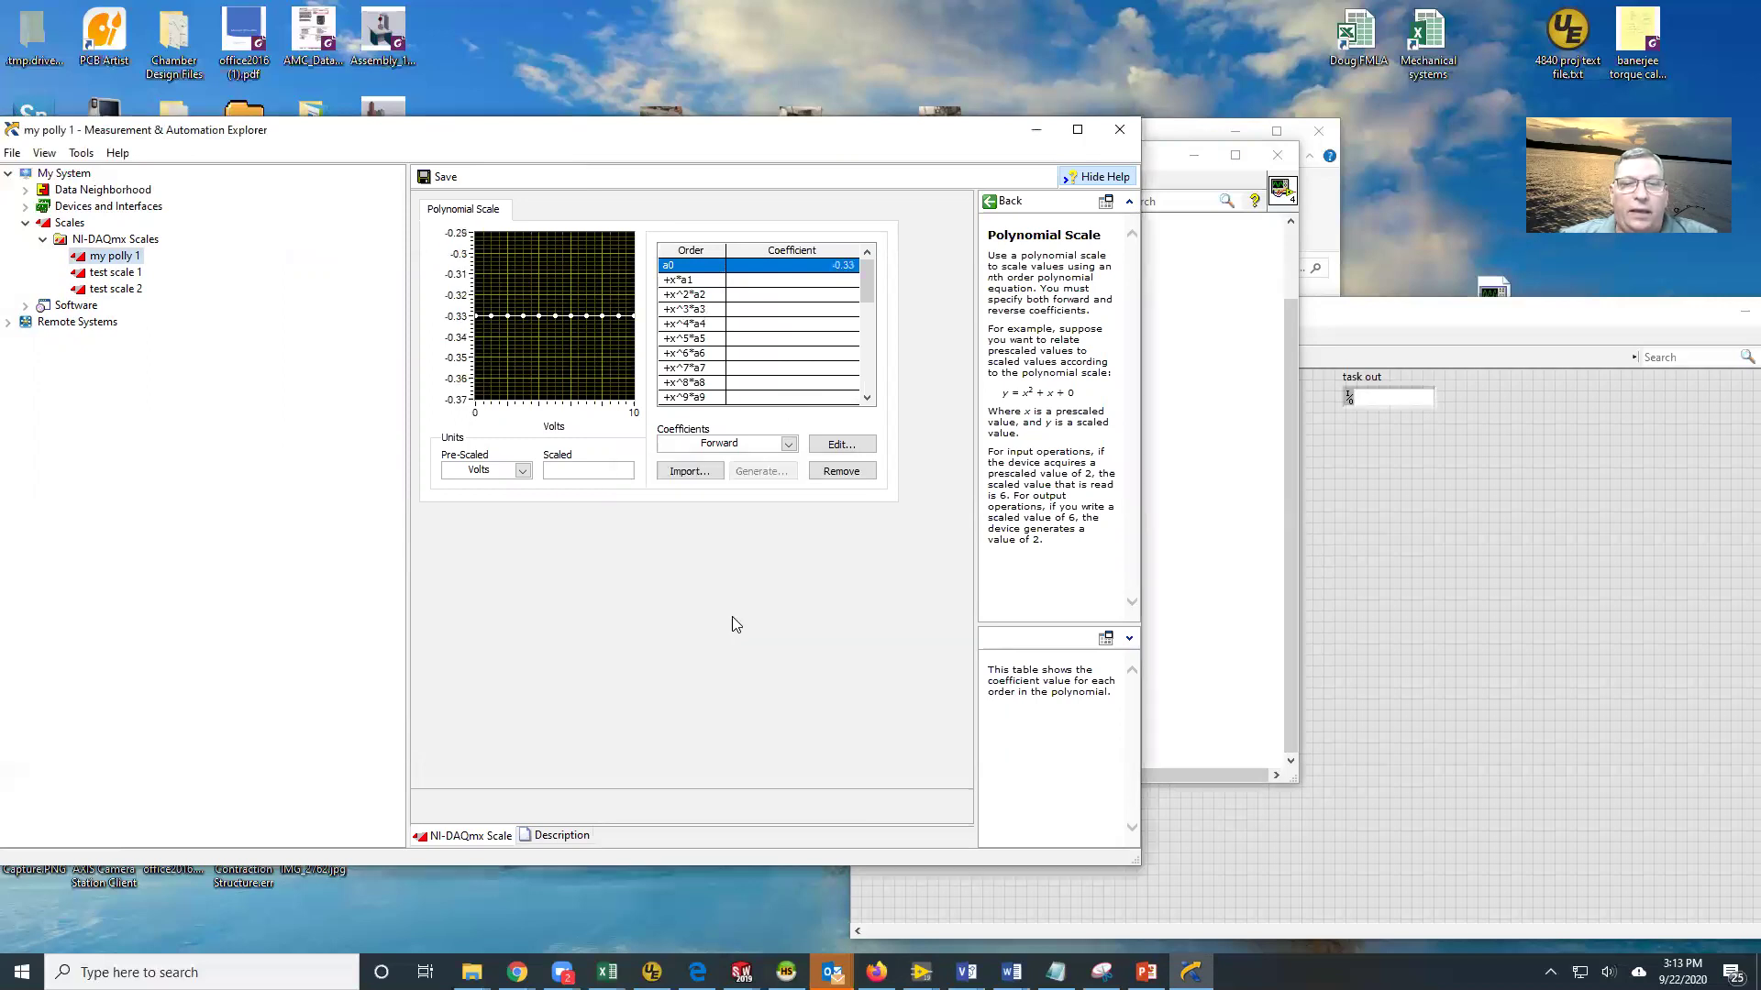
{"action": "left_click", "coordinate": [734, 618]}
{"action": "left_click", "coordinate": [830, 290]}
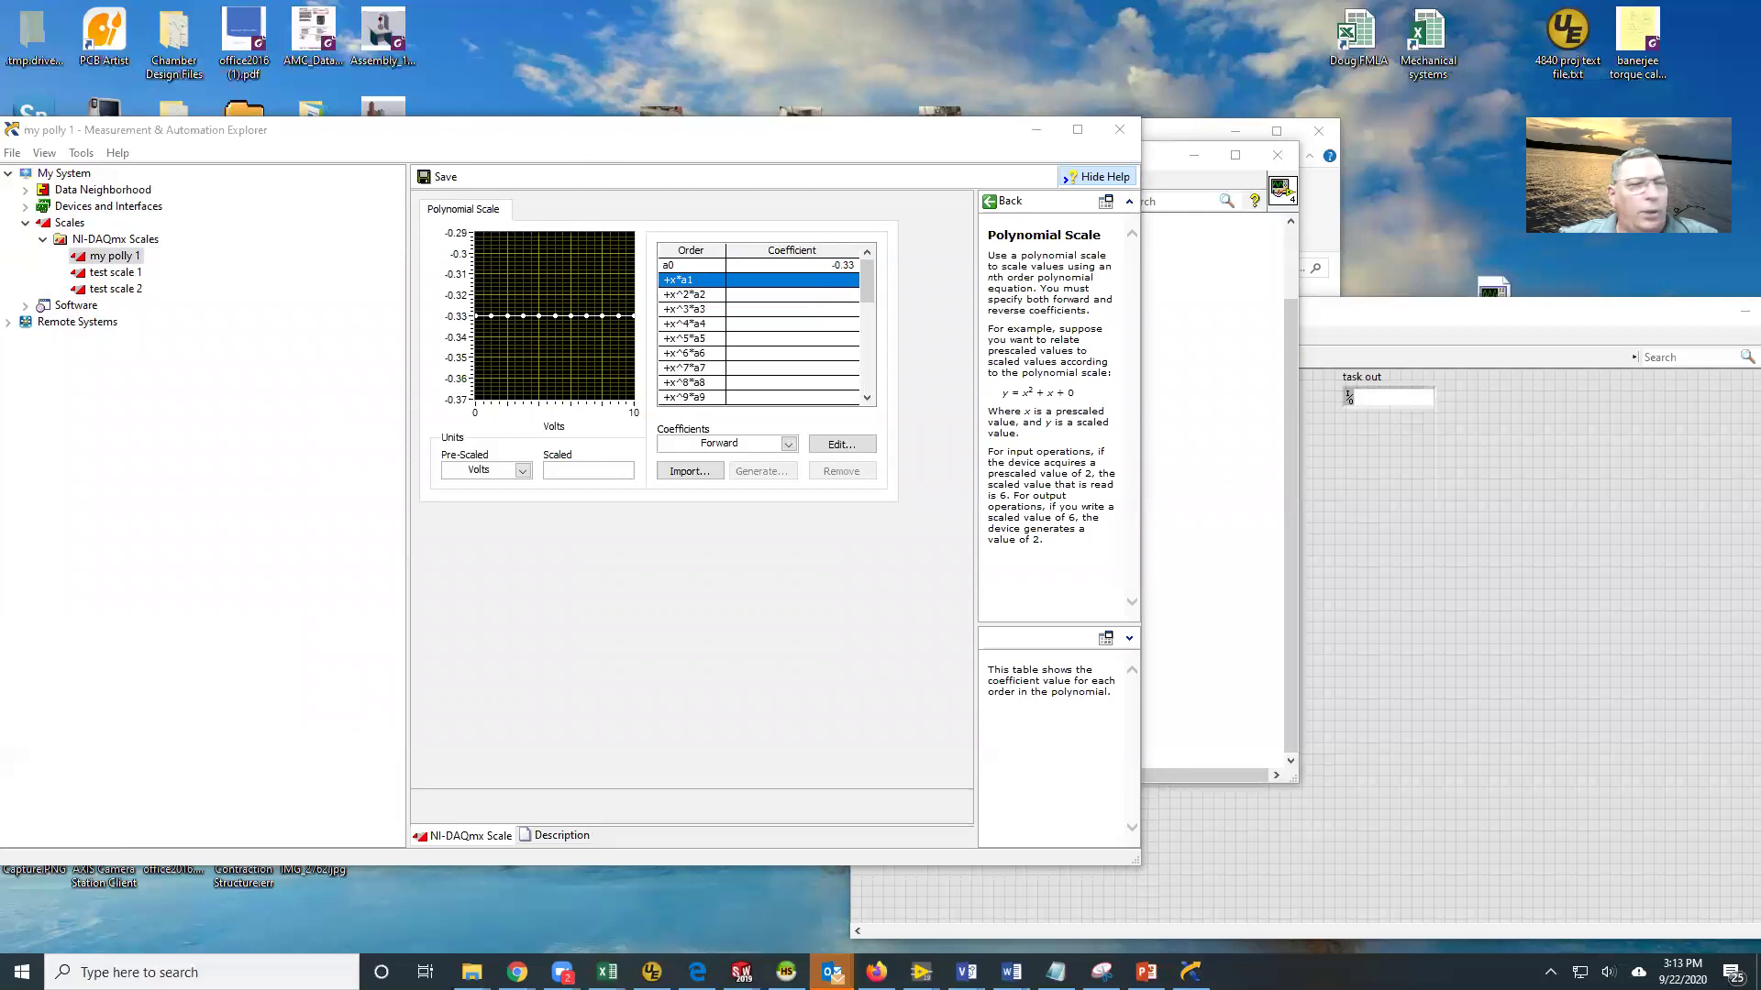
{"action": "key", "text": "Return"}
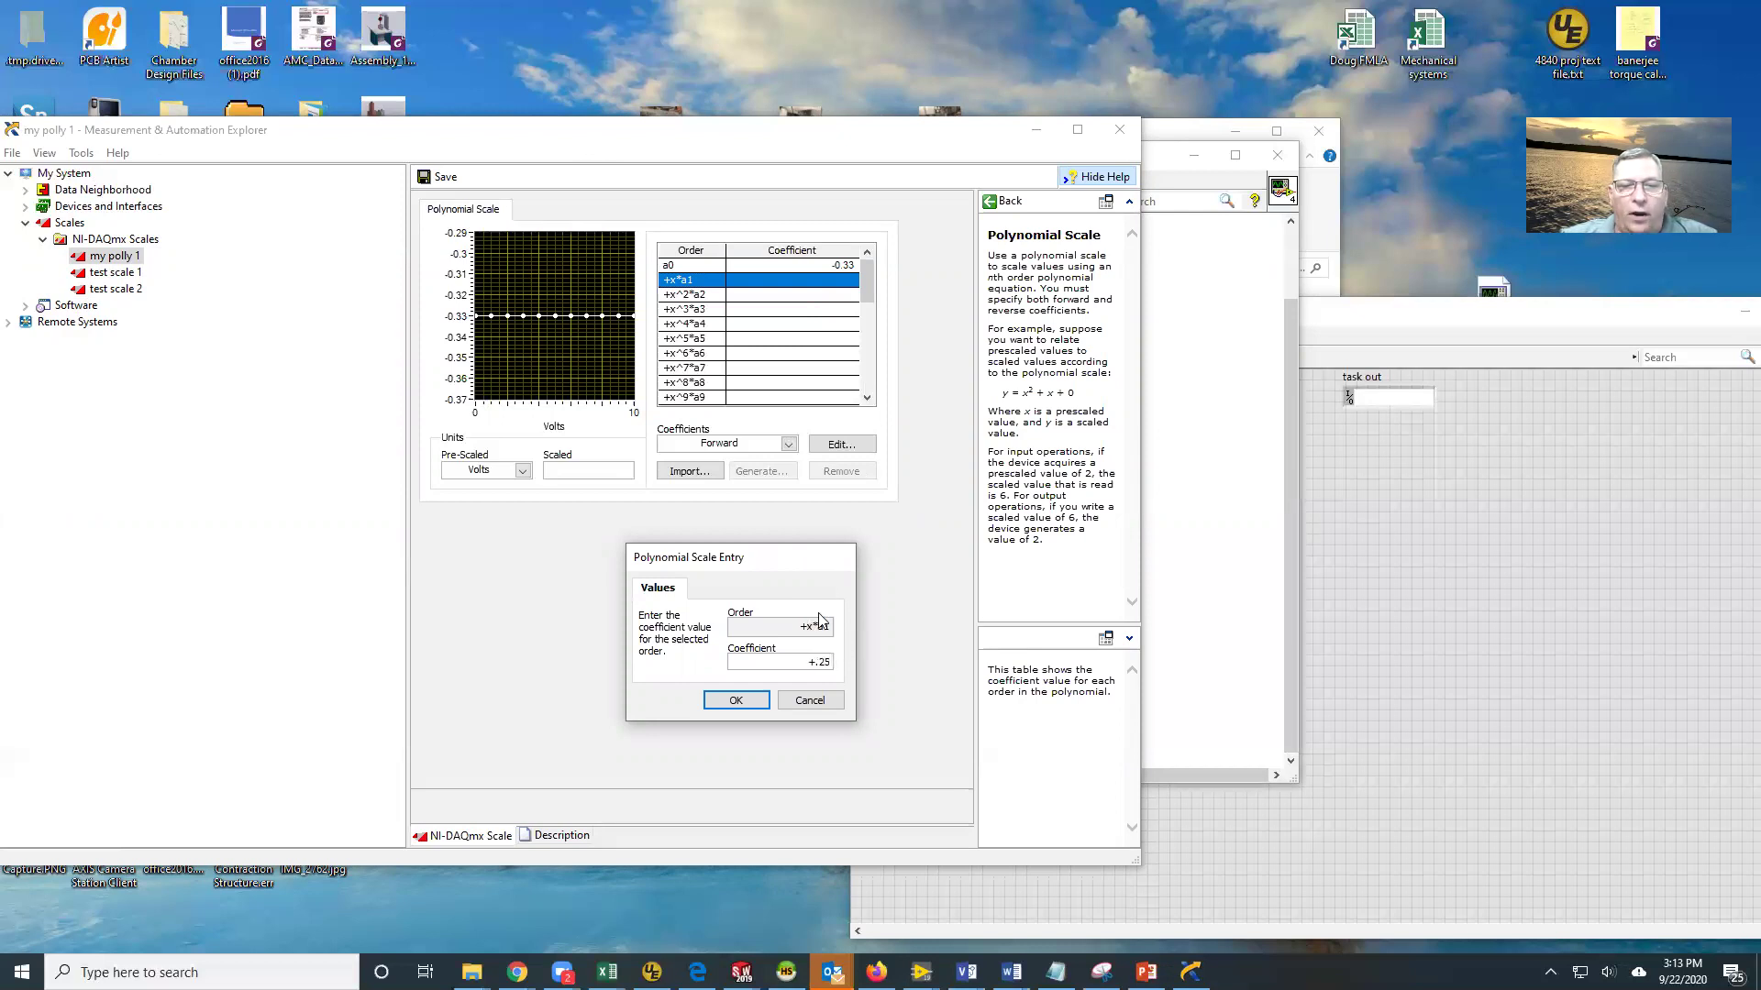
{"action": "left_click", "coordinate": [745, 701]}
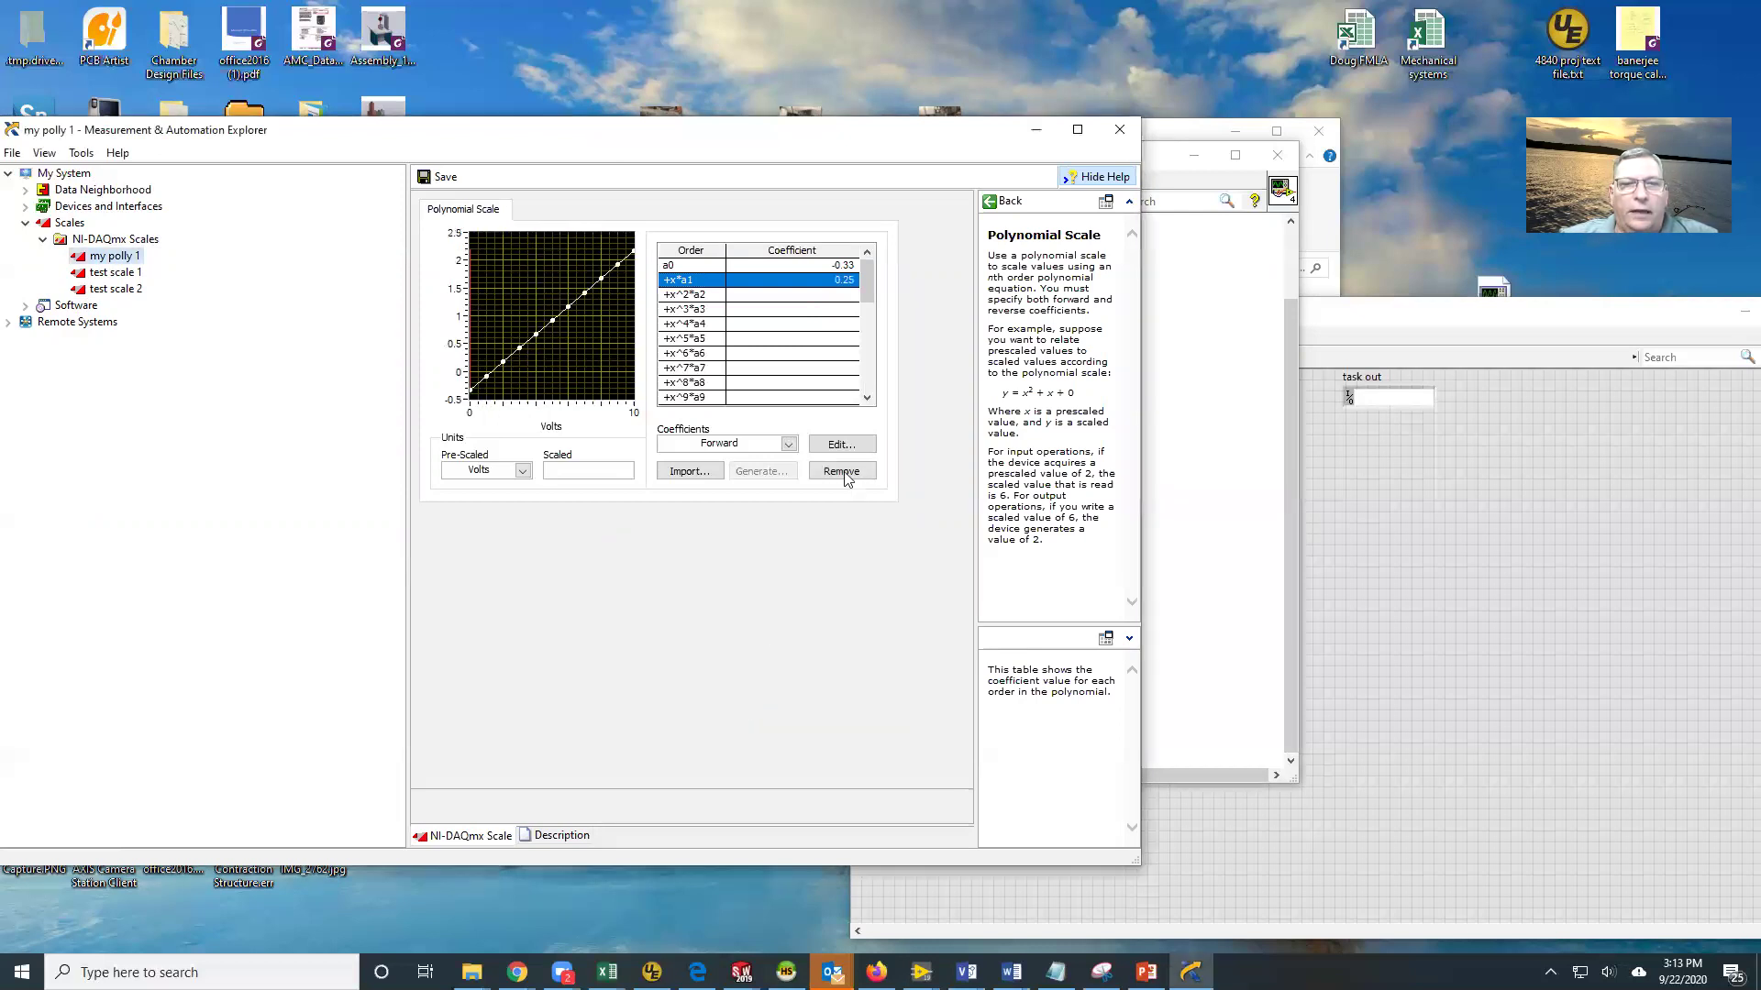
{"action": "left_click", "coordinate": [832, 295]}
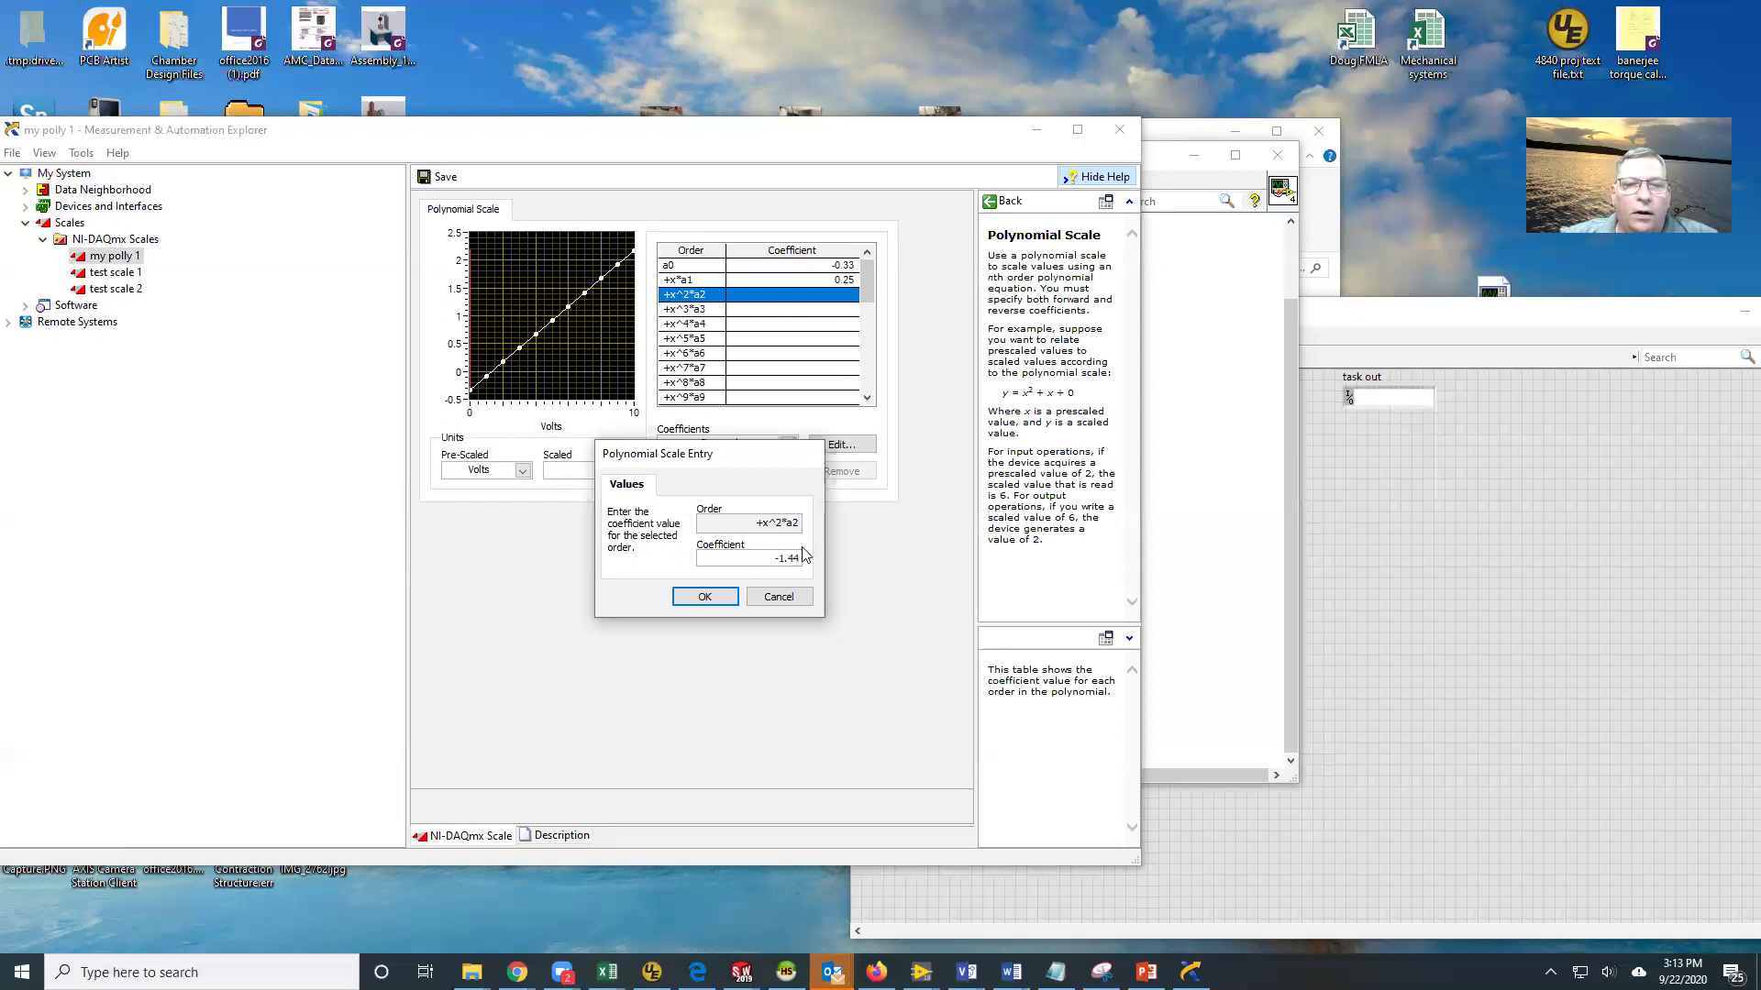
{"action": "left_click", "coordinate": [714, 601]}
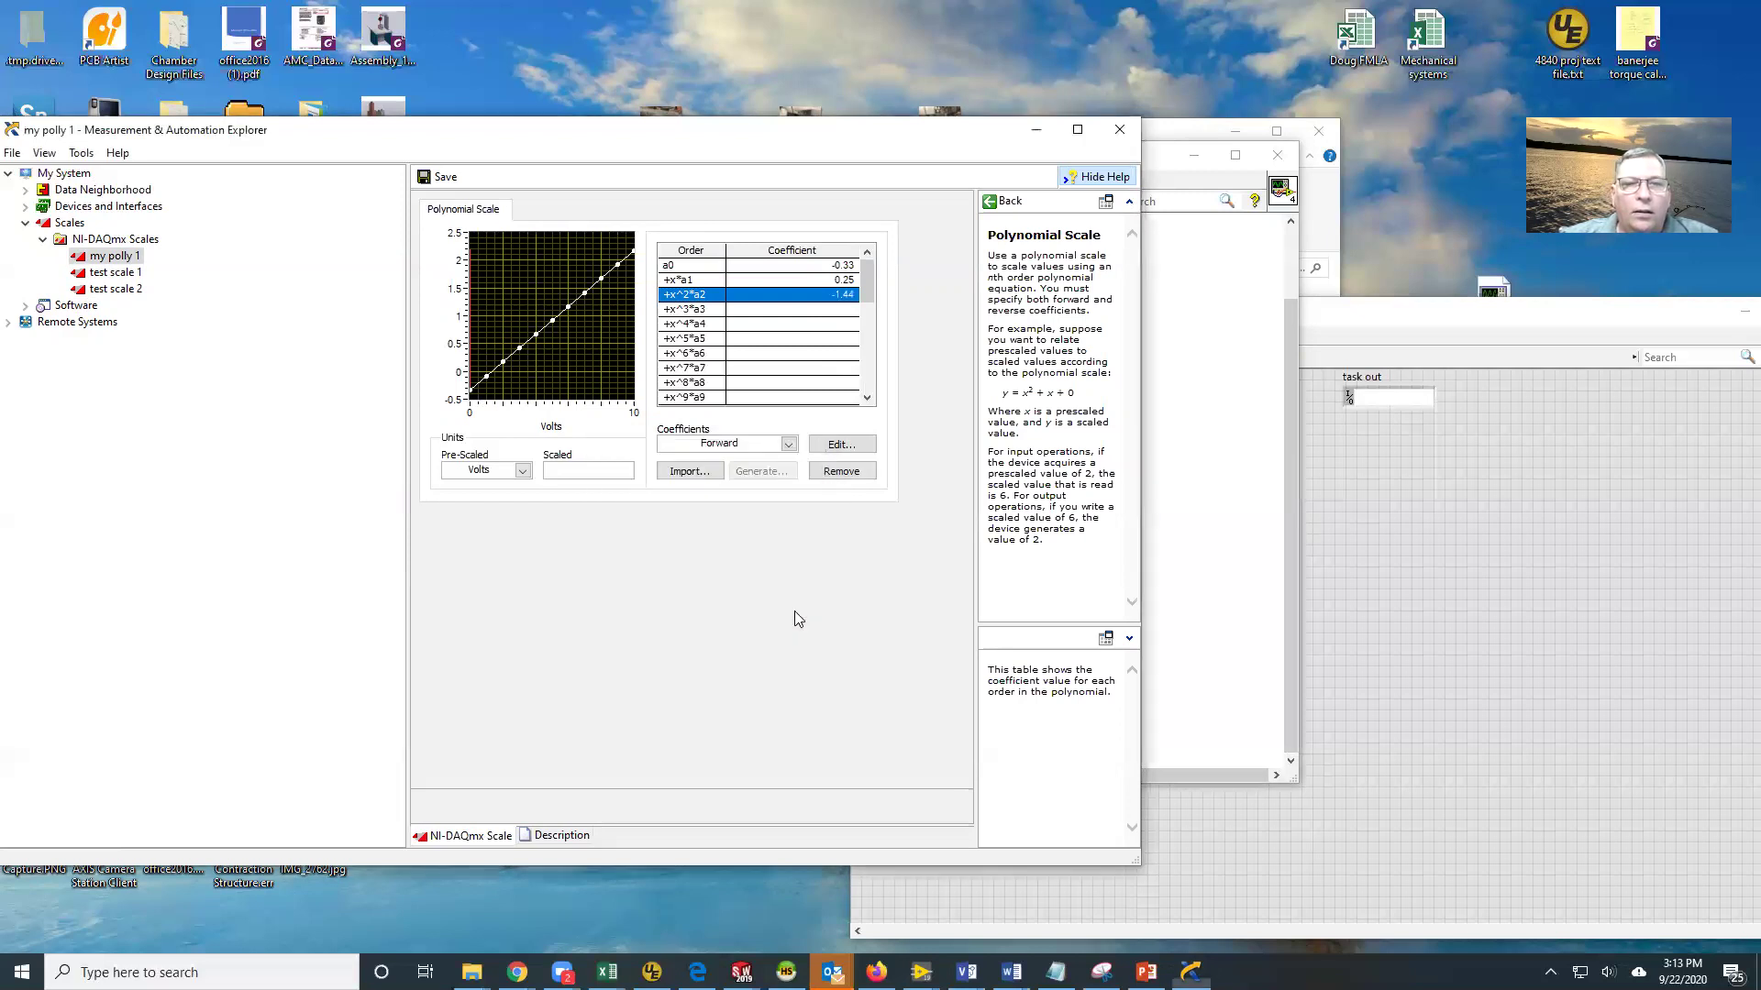
{"action": "double_click", "coordinate": [816, 310]}
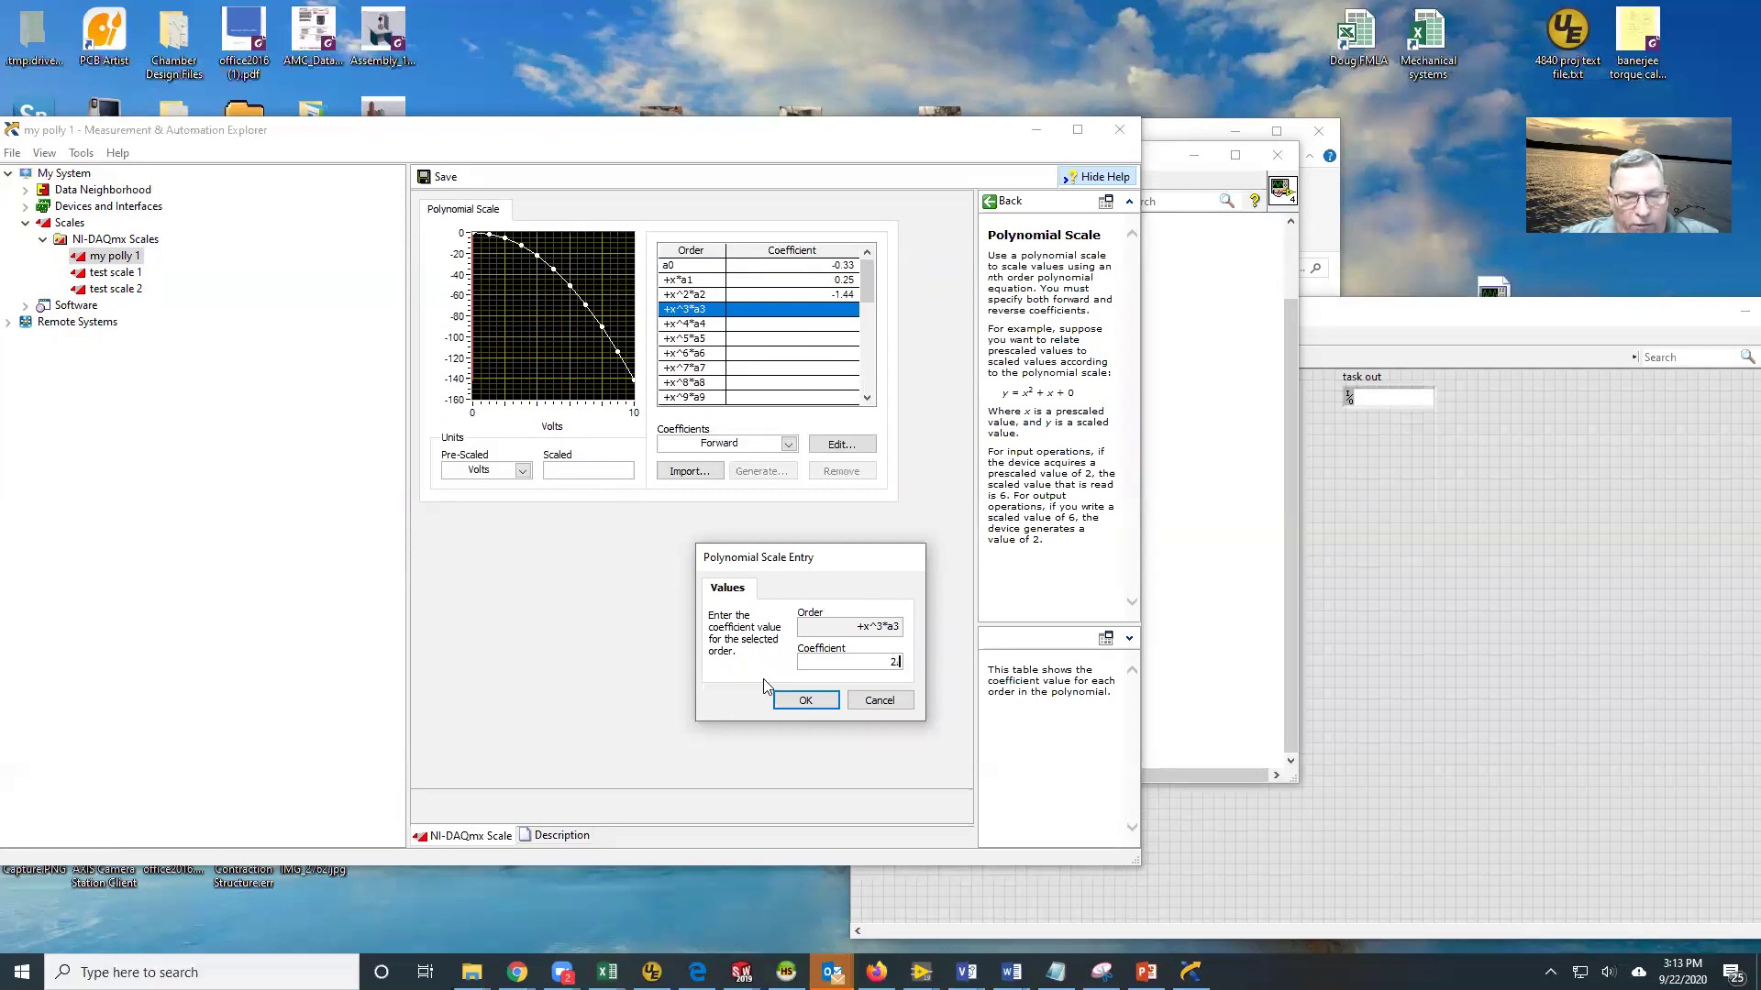
{"action": "key", "text": "Return"}
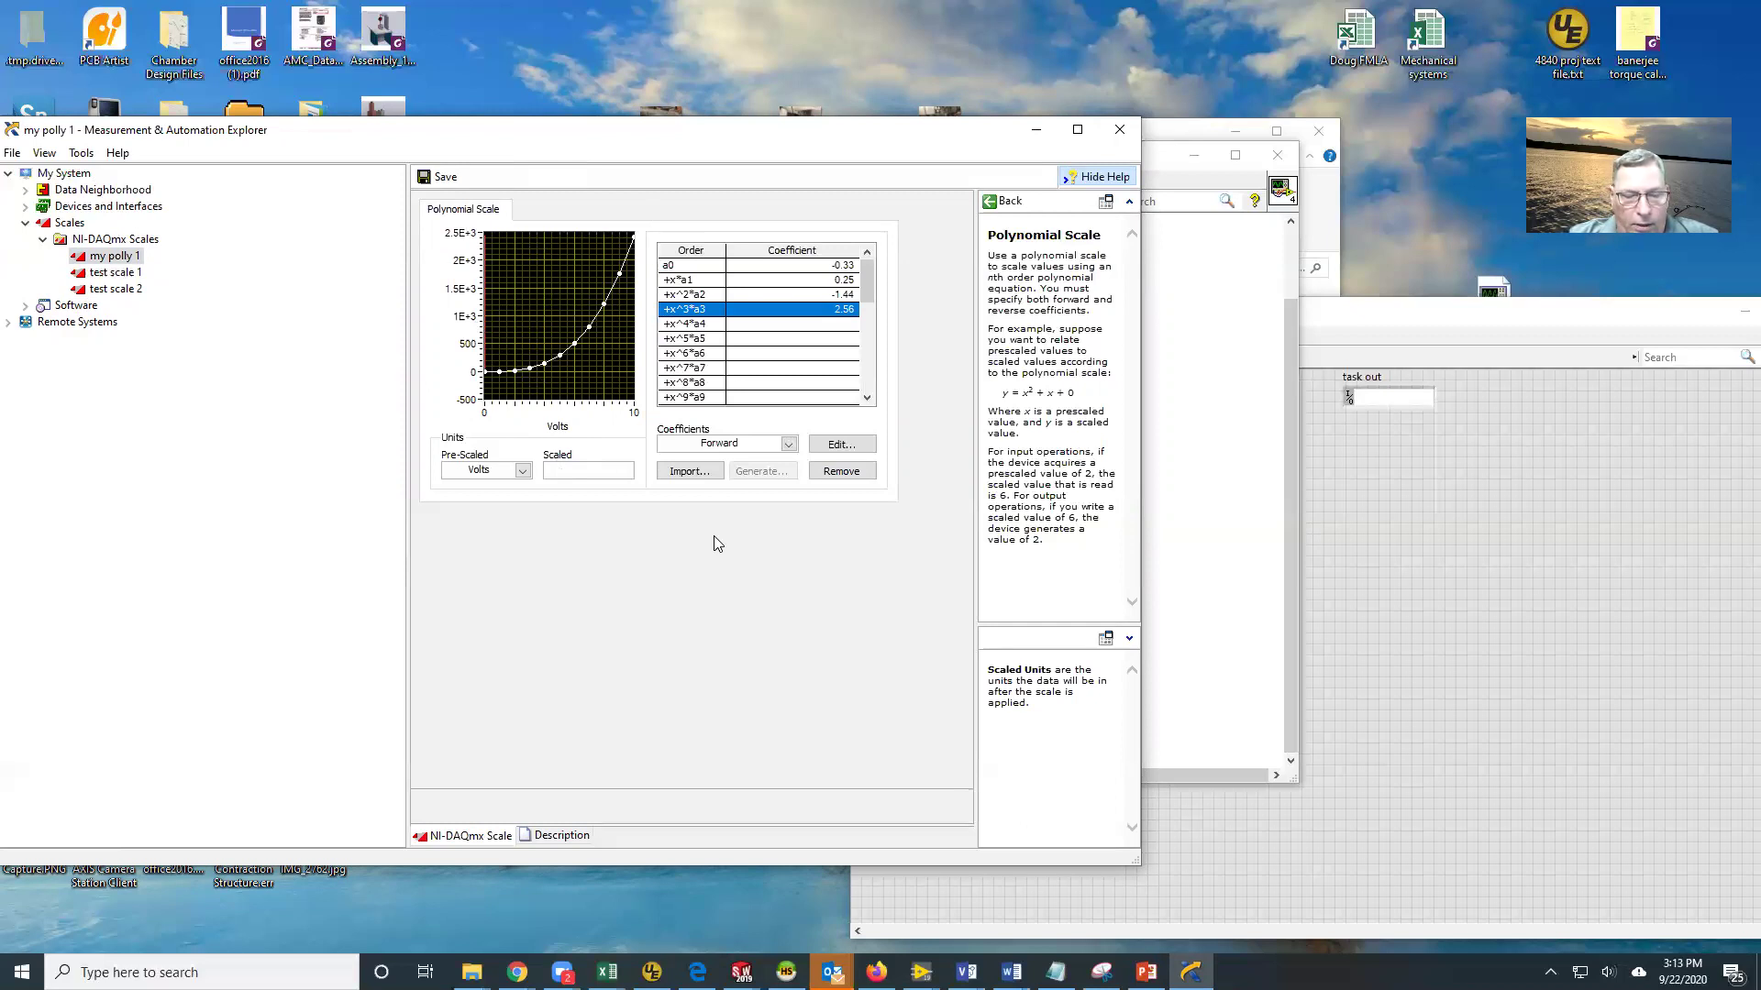
Set the scaled units of my polly 1 to LBF
{"action": "type", "text": "SF"}
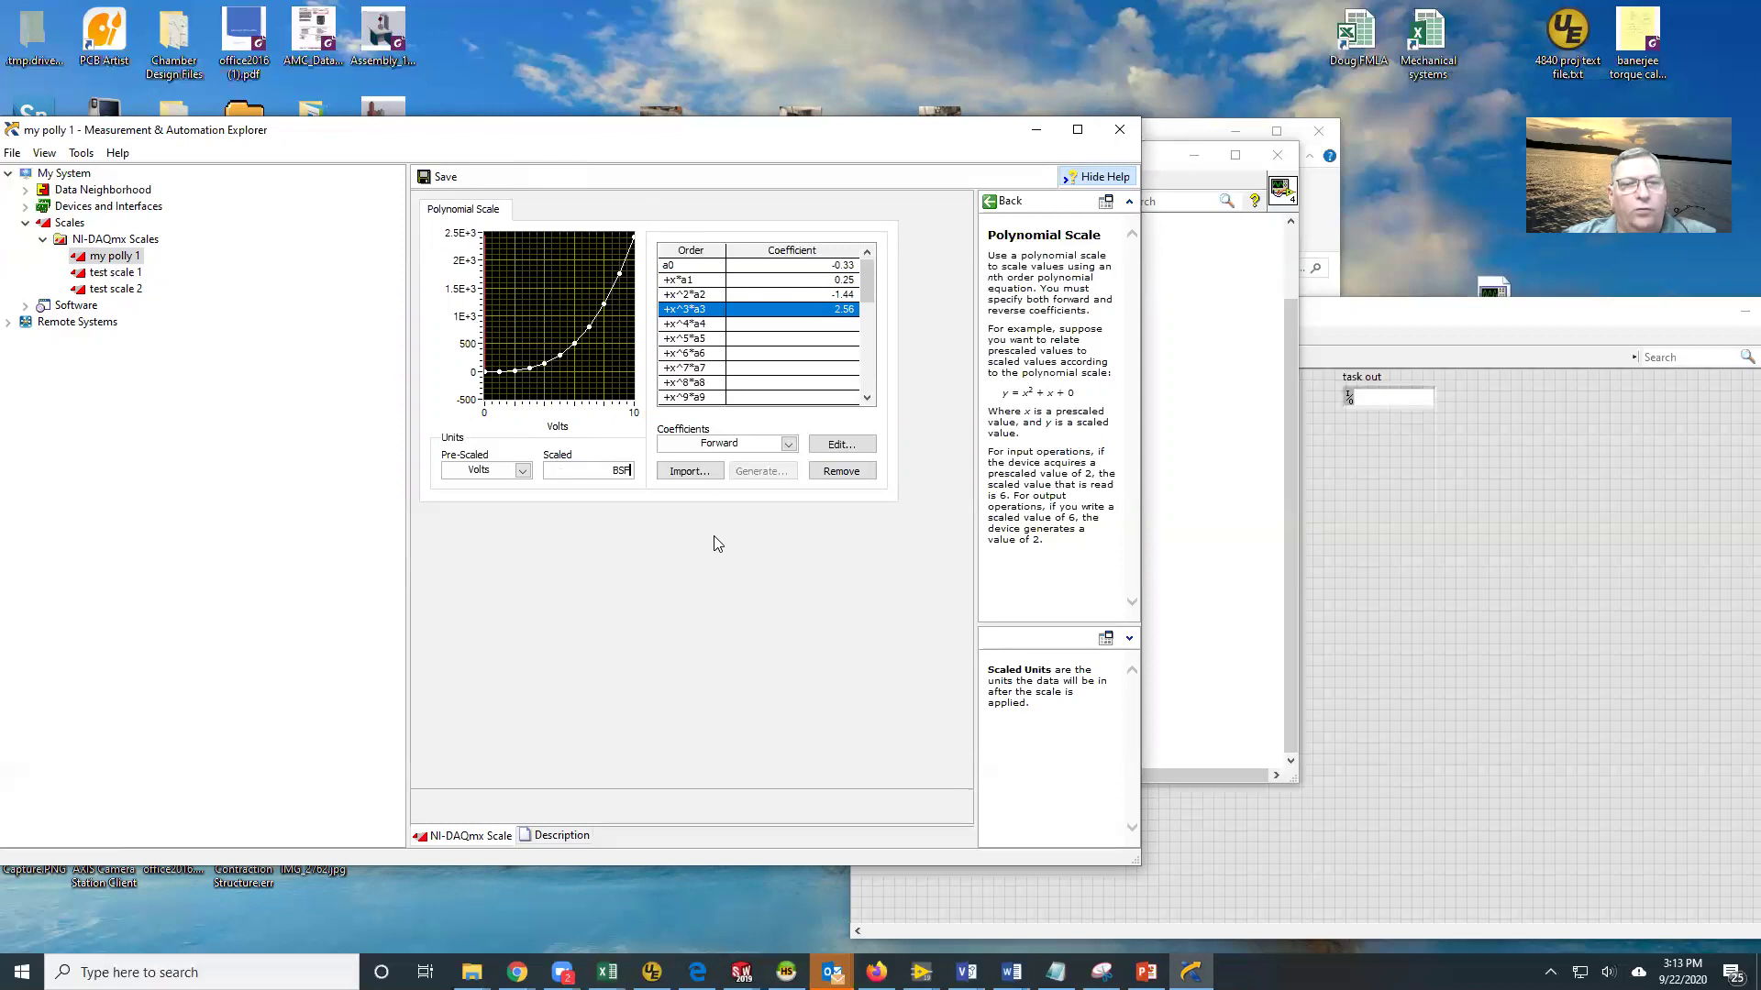
{"action": "key", "text": "BackSpace"}
{"action": "key", "text": "BackSpace"}
{"action": "key", "text": "BackSpace"}
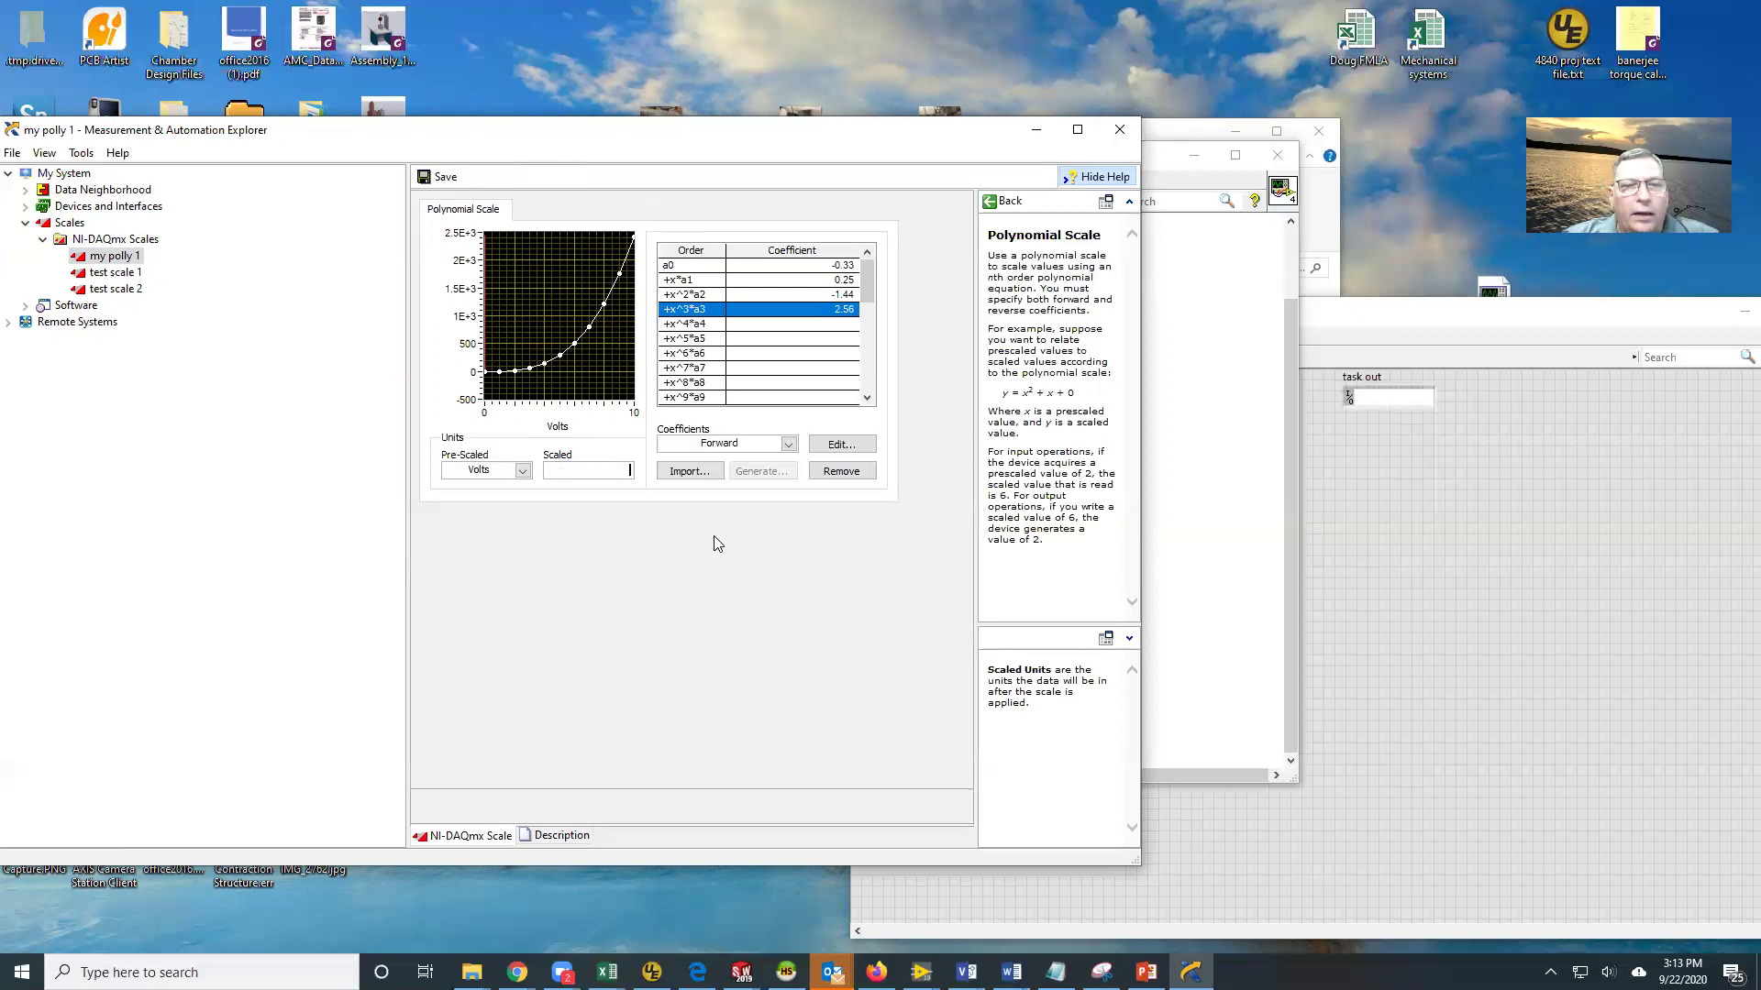
{"action": "type", "text": "LBF"}
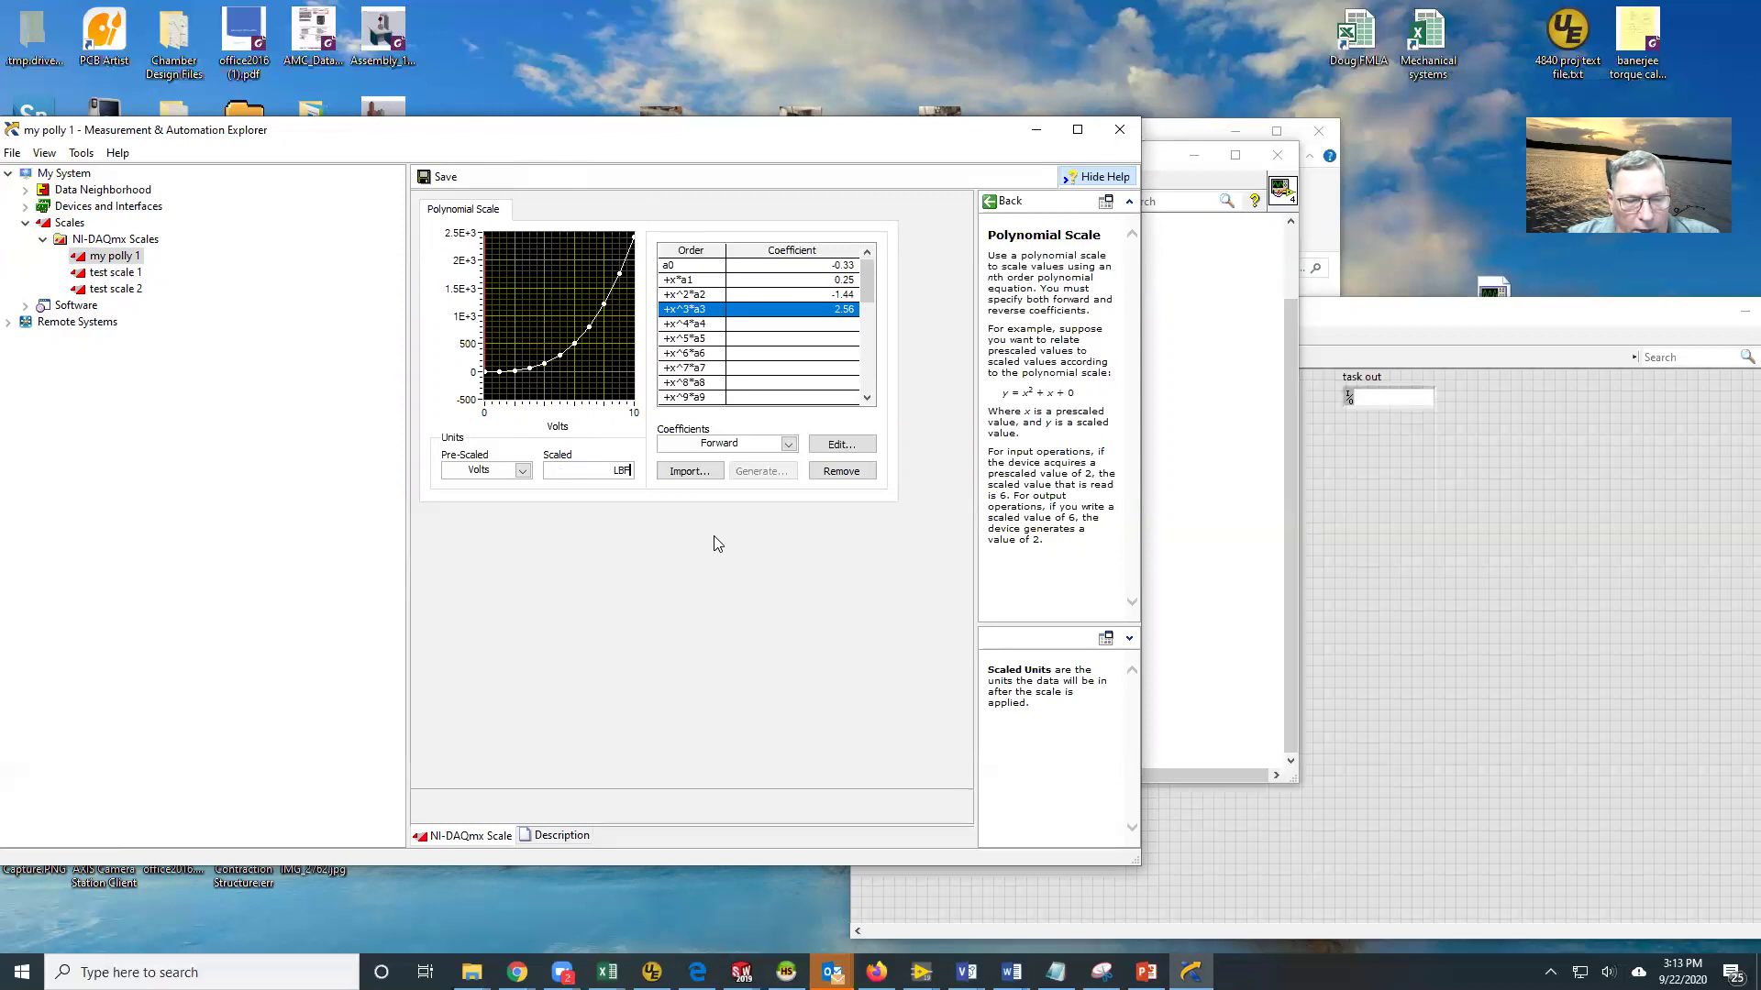
{"action": "key", "text": "Return"}
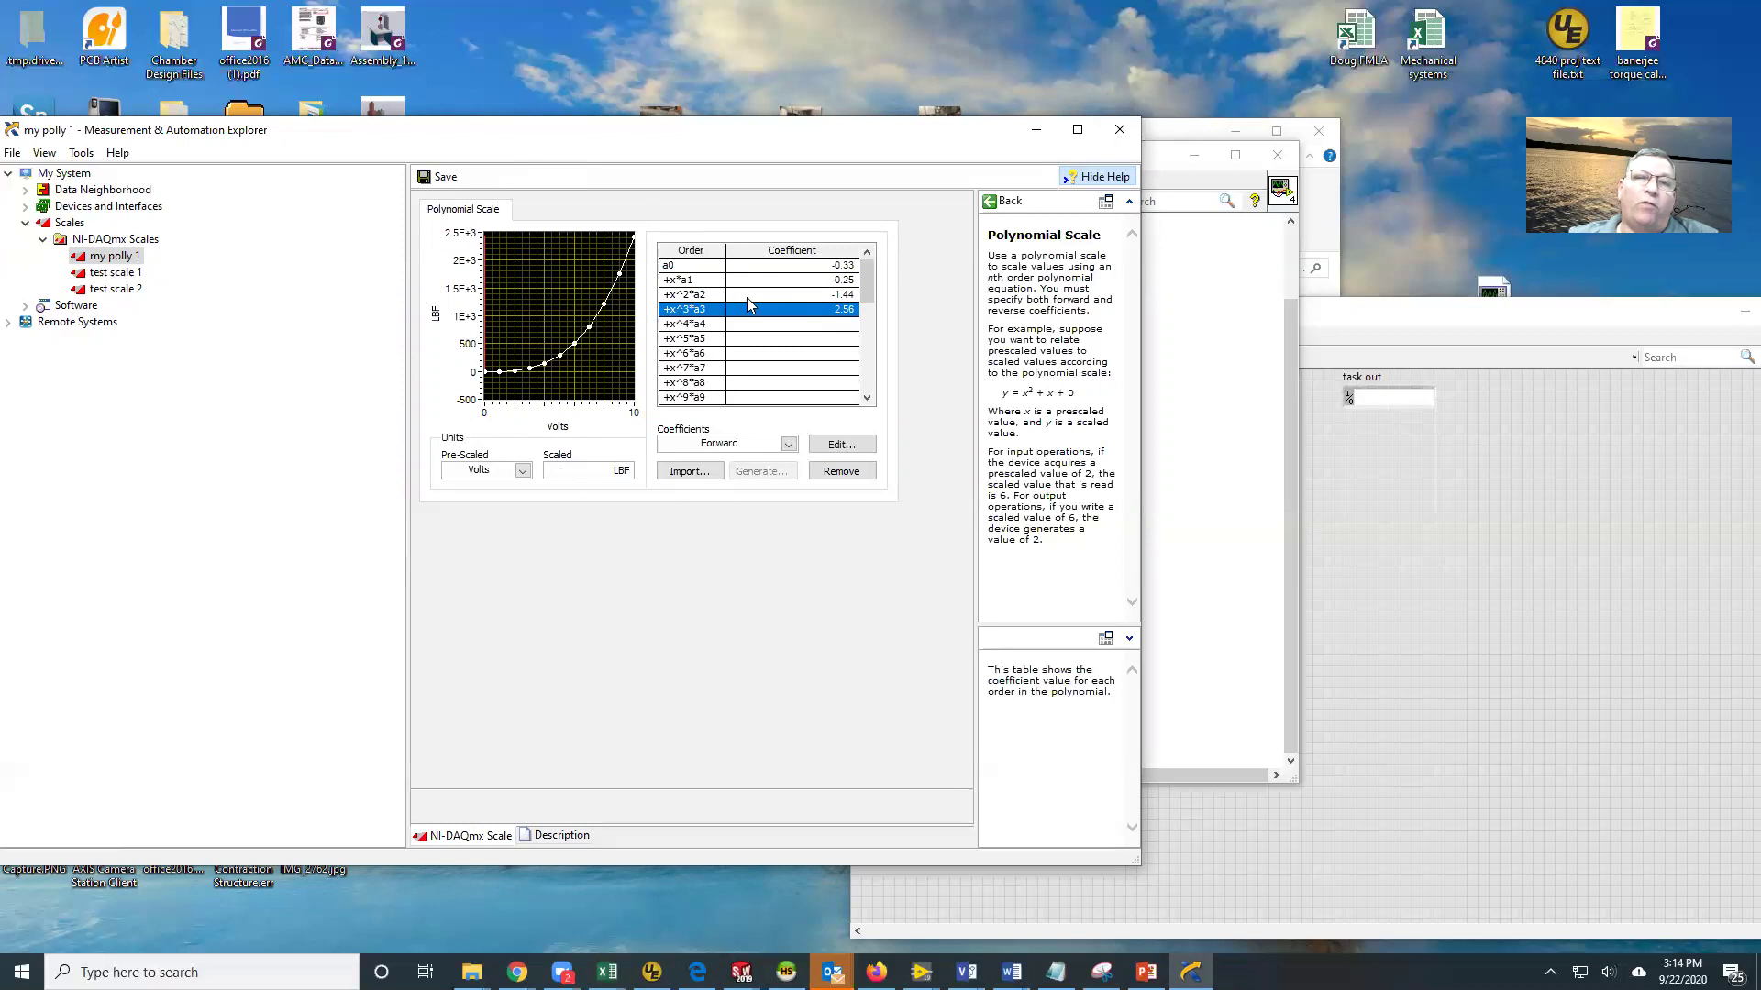
Generate reverse coefficients over the 0 to 10 range and save the scale
{"action": "left_click", "coordinate": [789, 444]}
{"action": "left_click", "coordinate": [745, 475]}
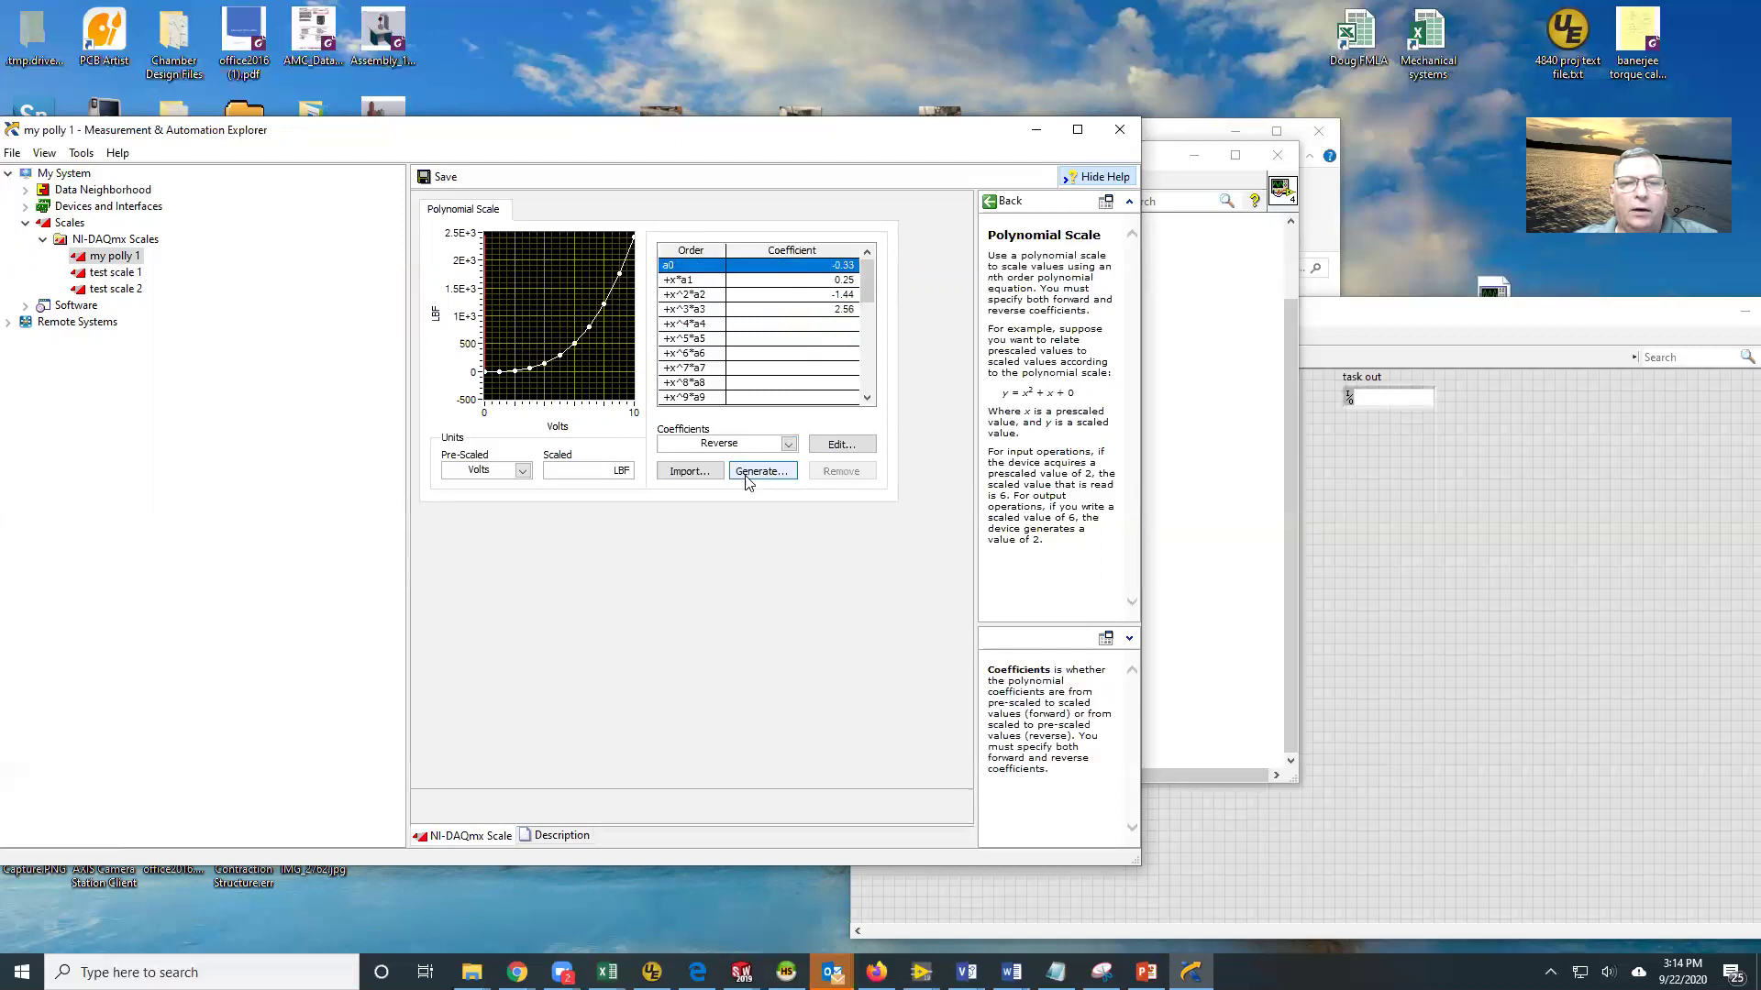
{"action": "left_click", "coordinate": [760, 472]}
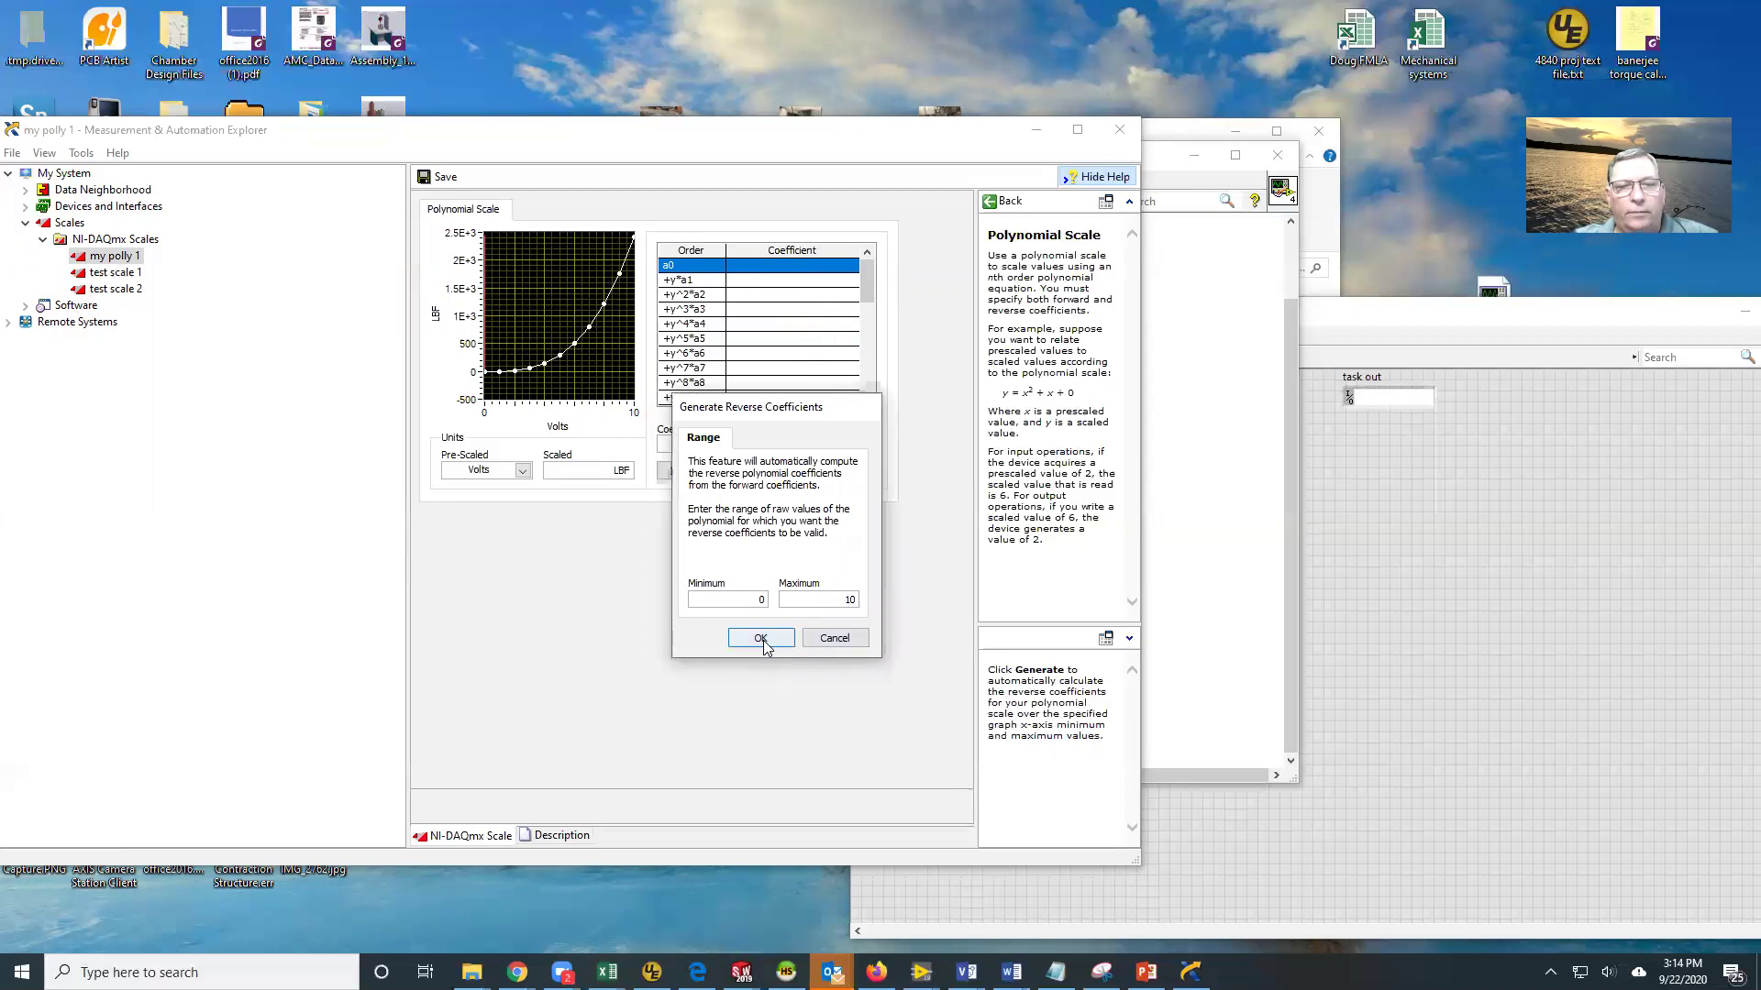
{"action": "left_click", "coordinate": [765, 642]}
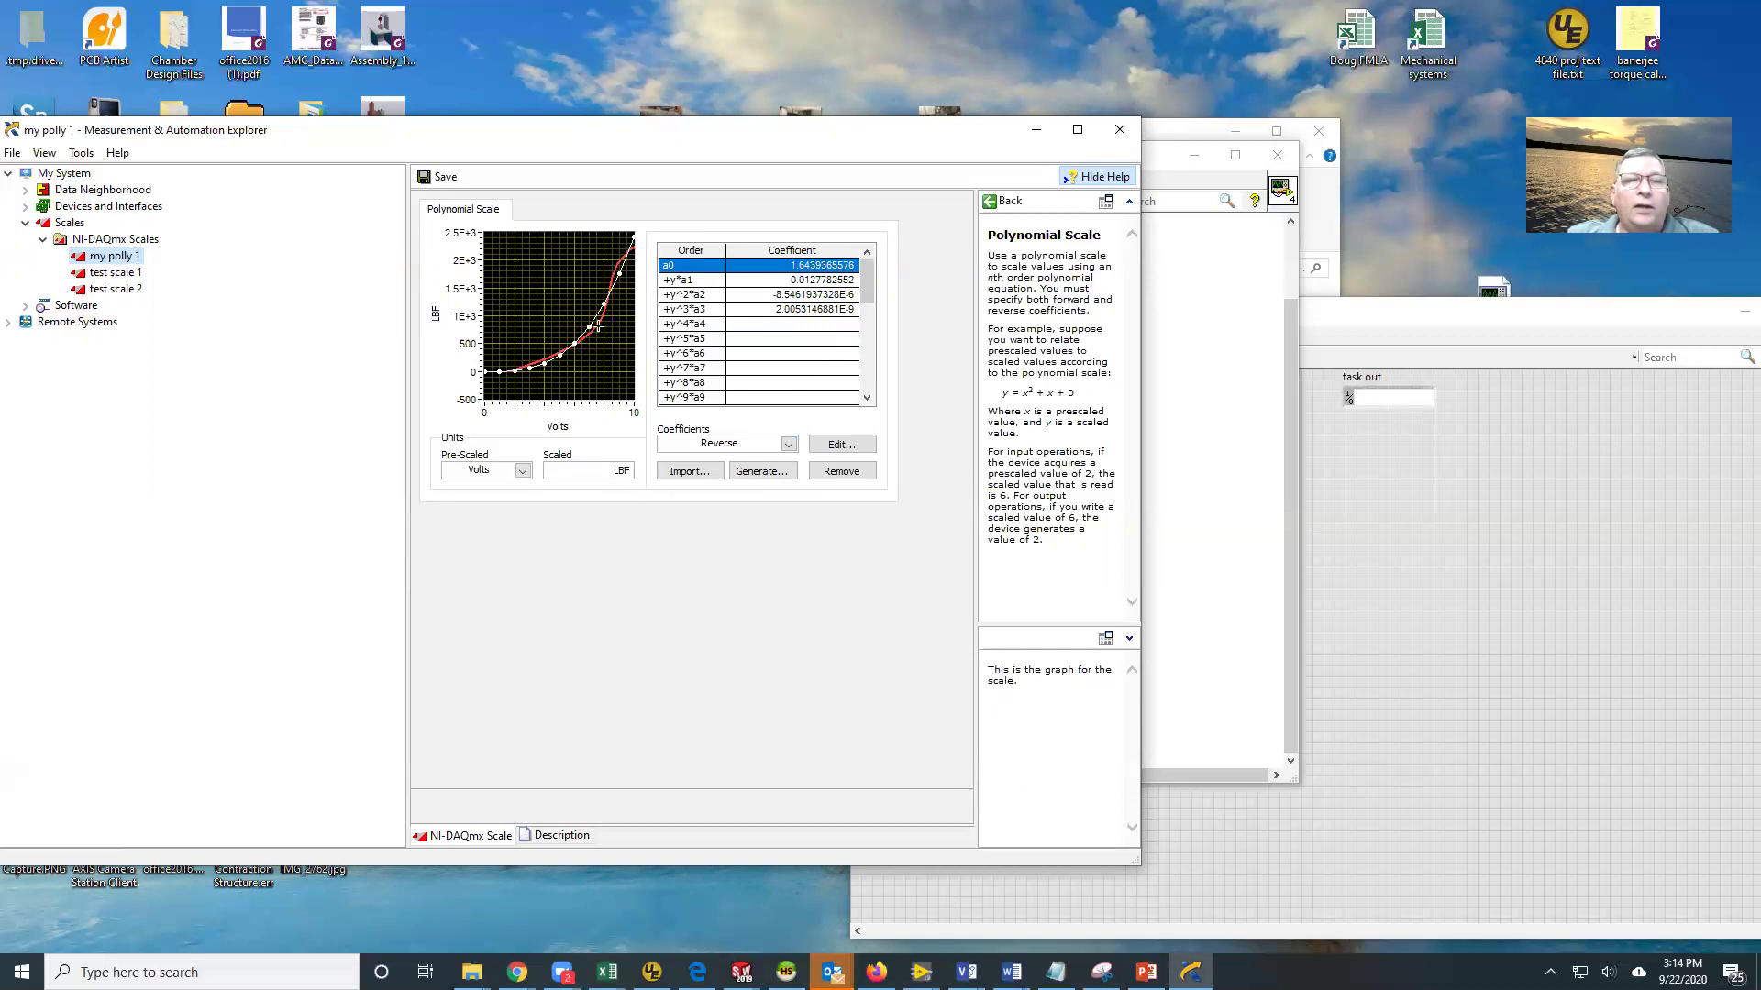
{"action": "left_click", "coordinate": [442, 177]}
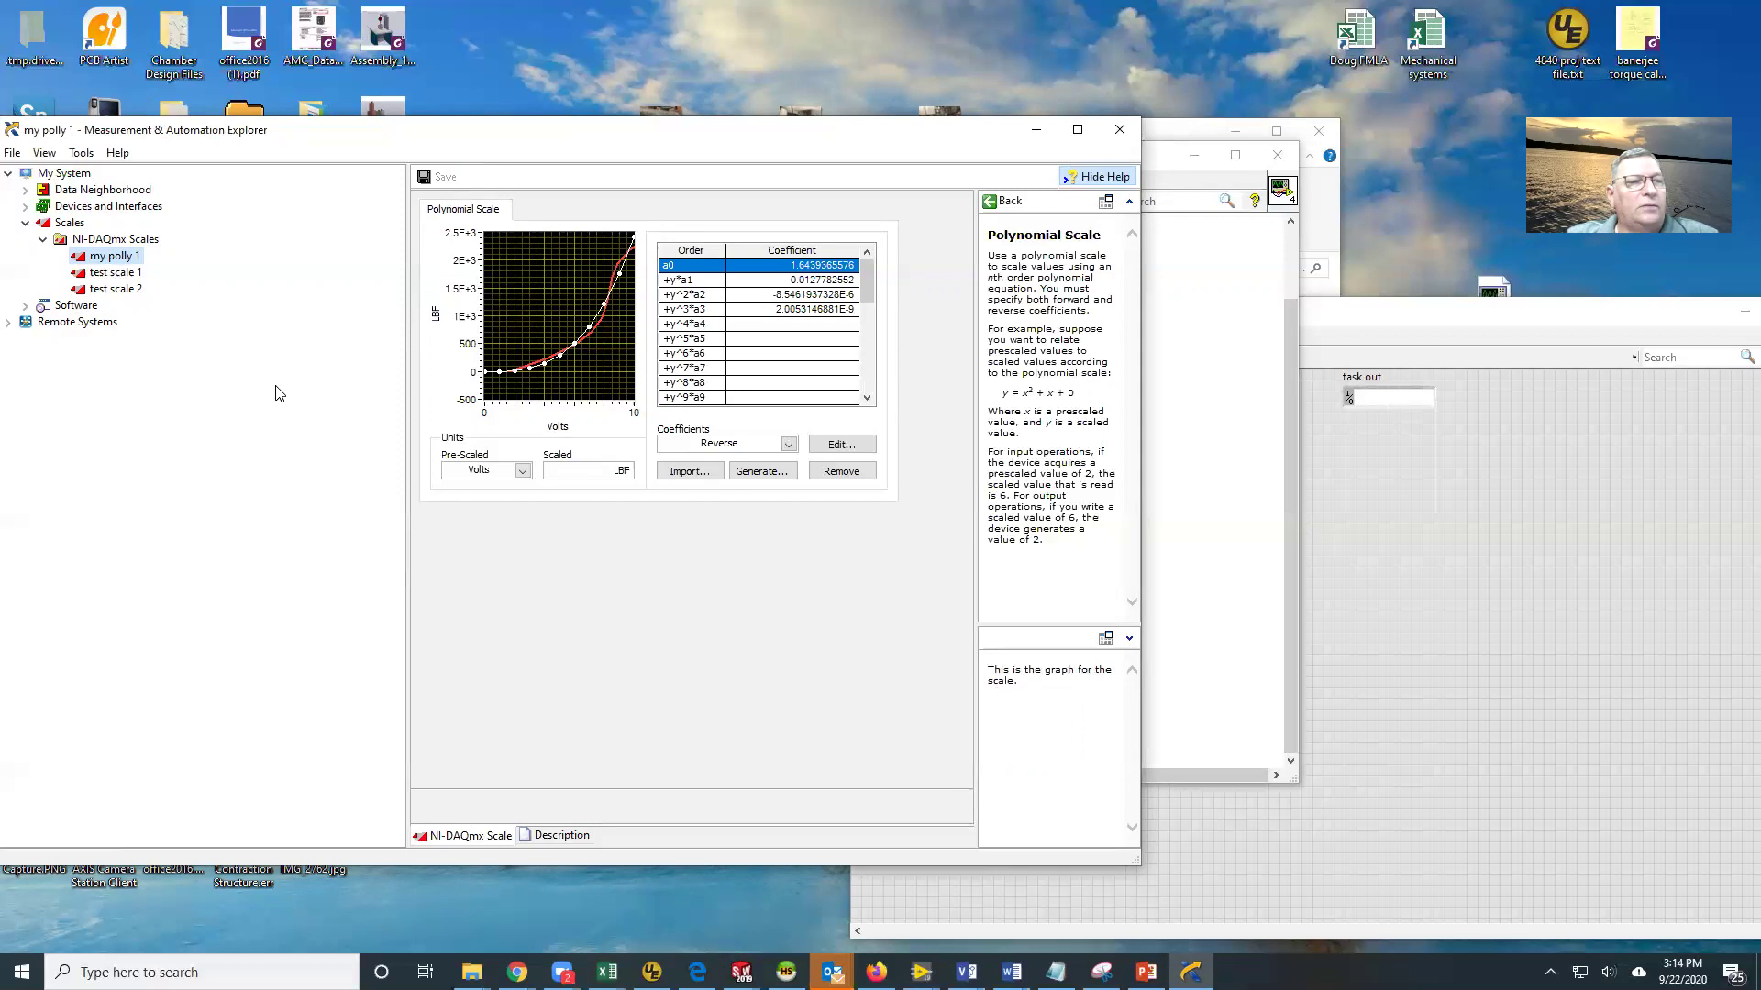
Set the second channel's scale constant to my polly 1 on the block diagram
{"action": "left_click", "coordinate": [1159, 490]}
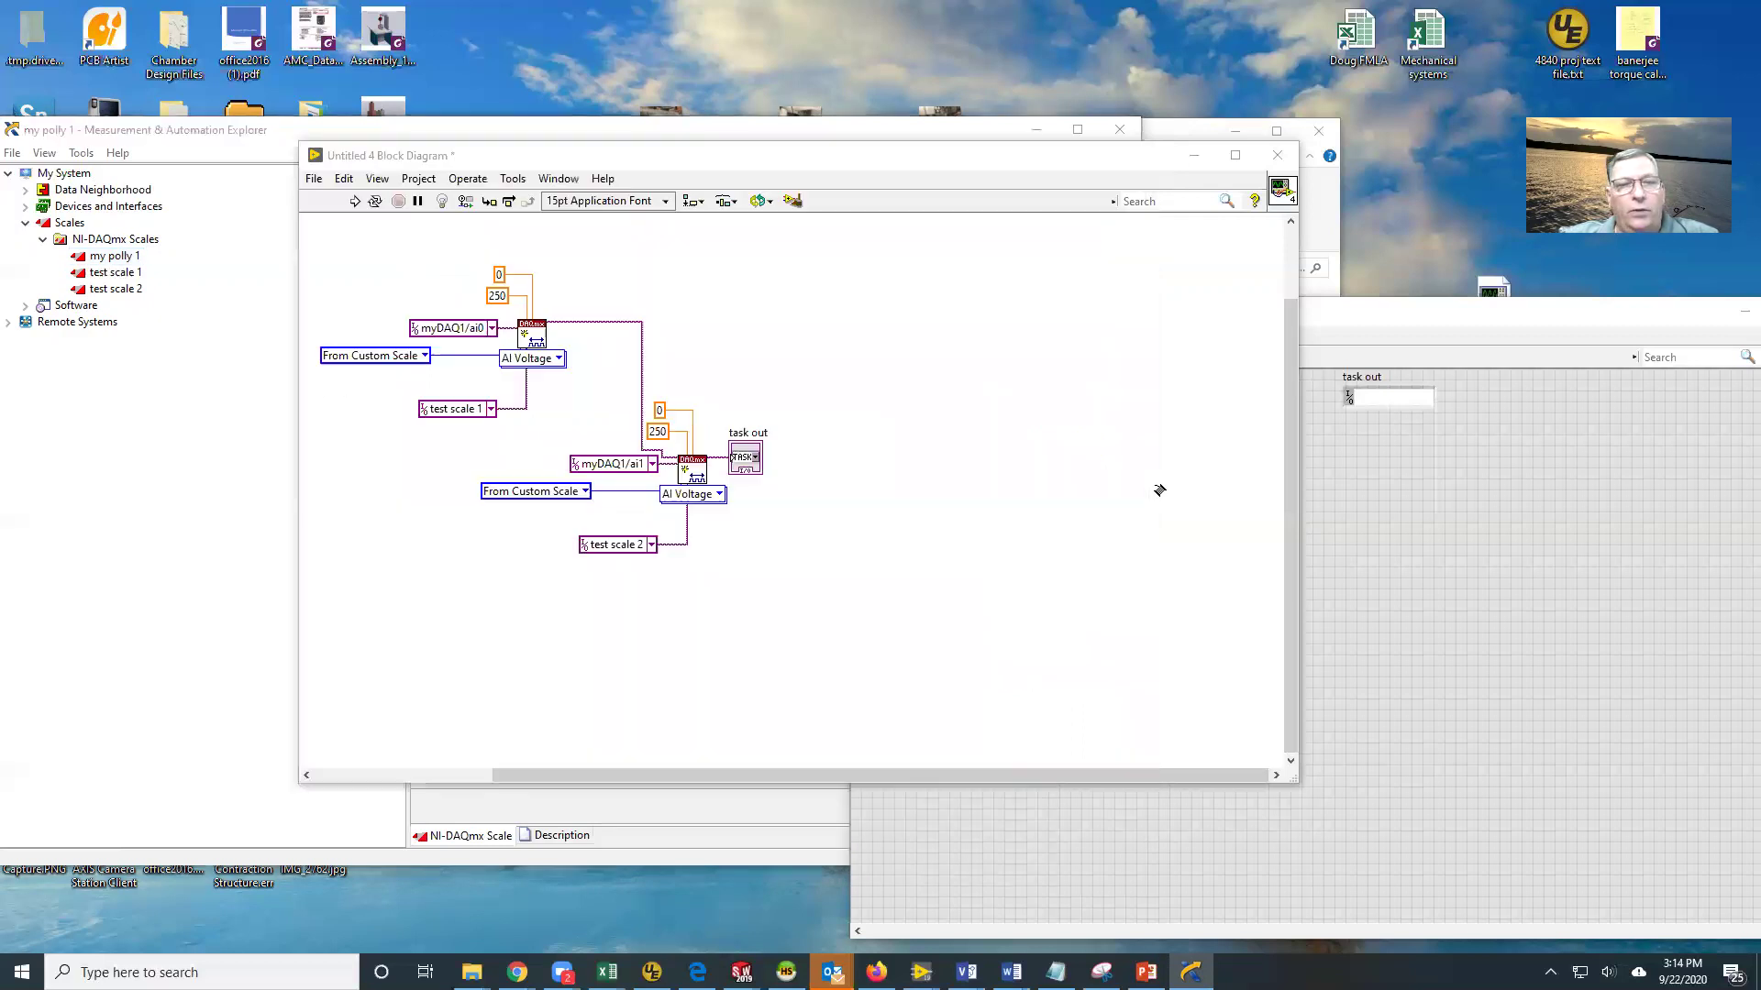
{"action": "right_click", "coordinate": [683, 547], "text": "shift"}
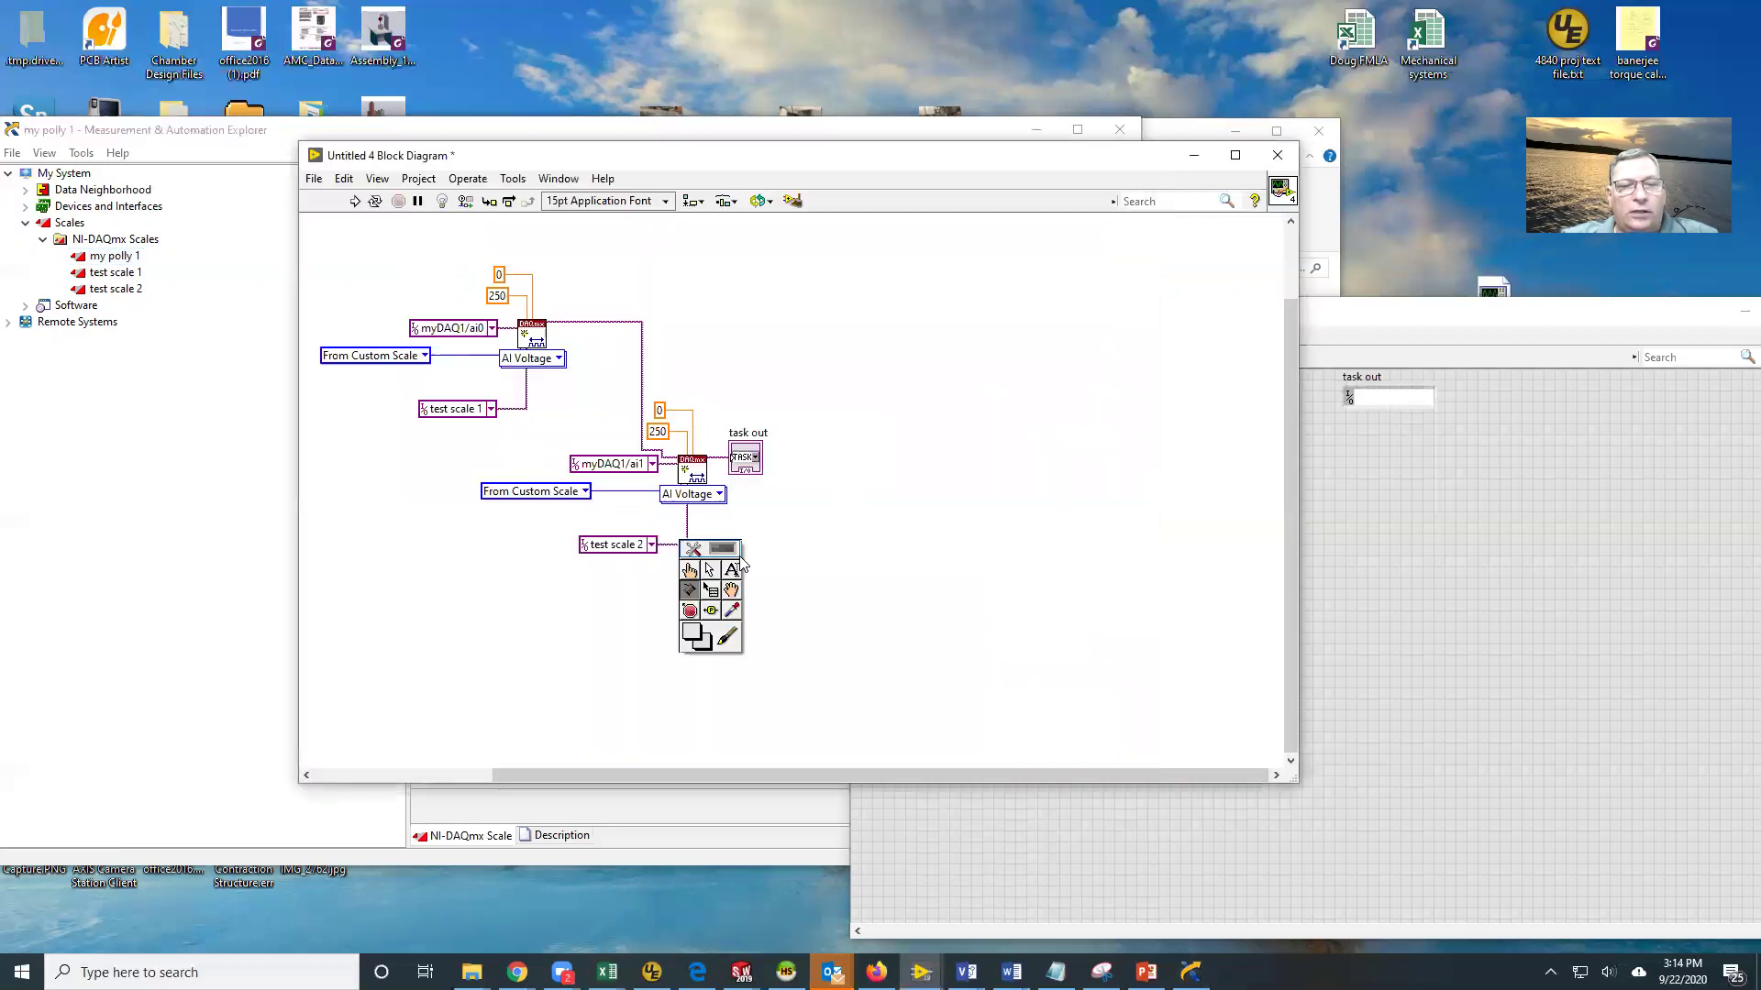
{"action": "left_click", "coordinate": [220, 332]}
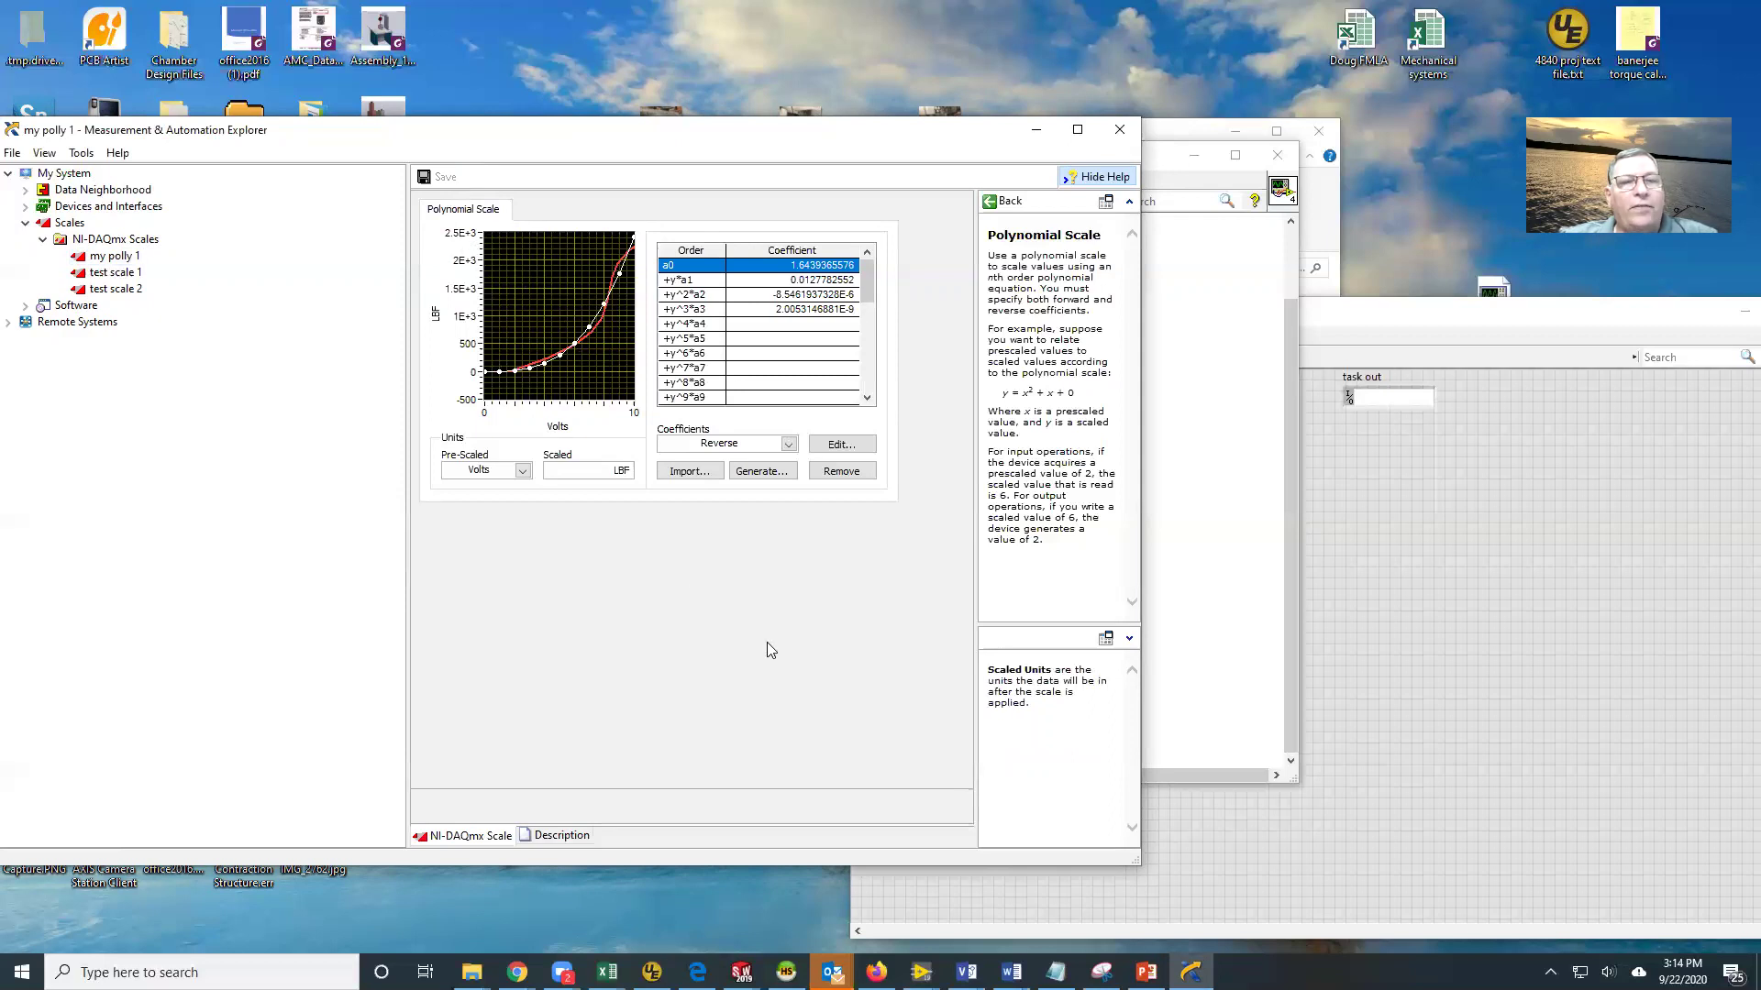
{"action": "left_click", "coordinate": [1206, 554]}
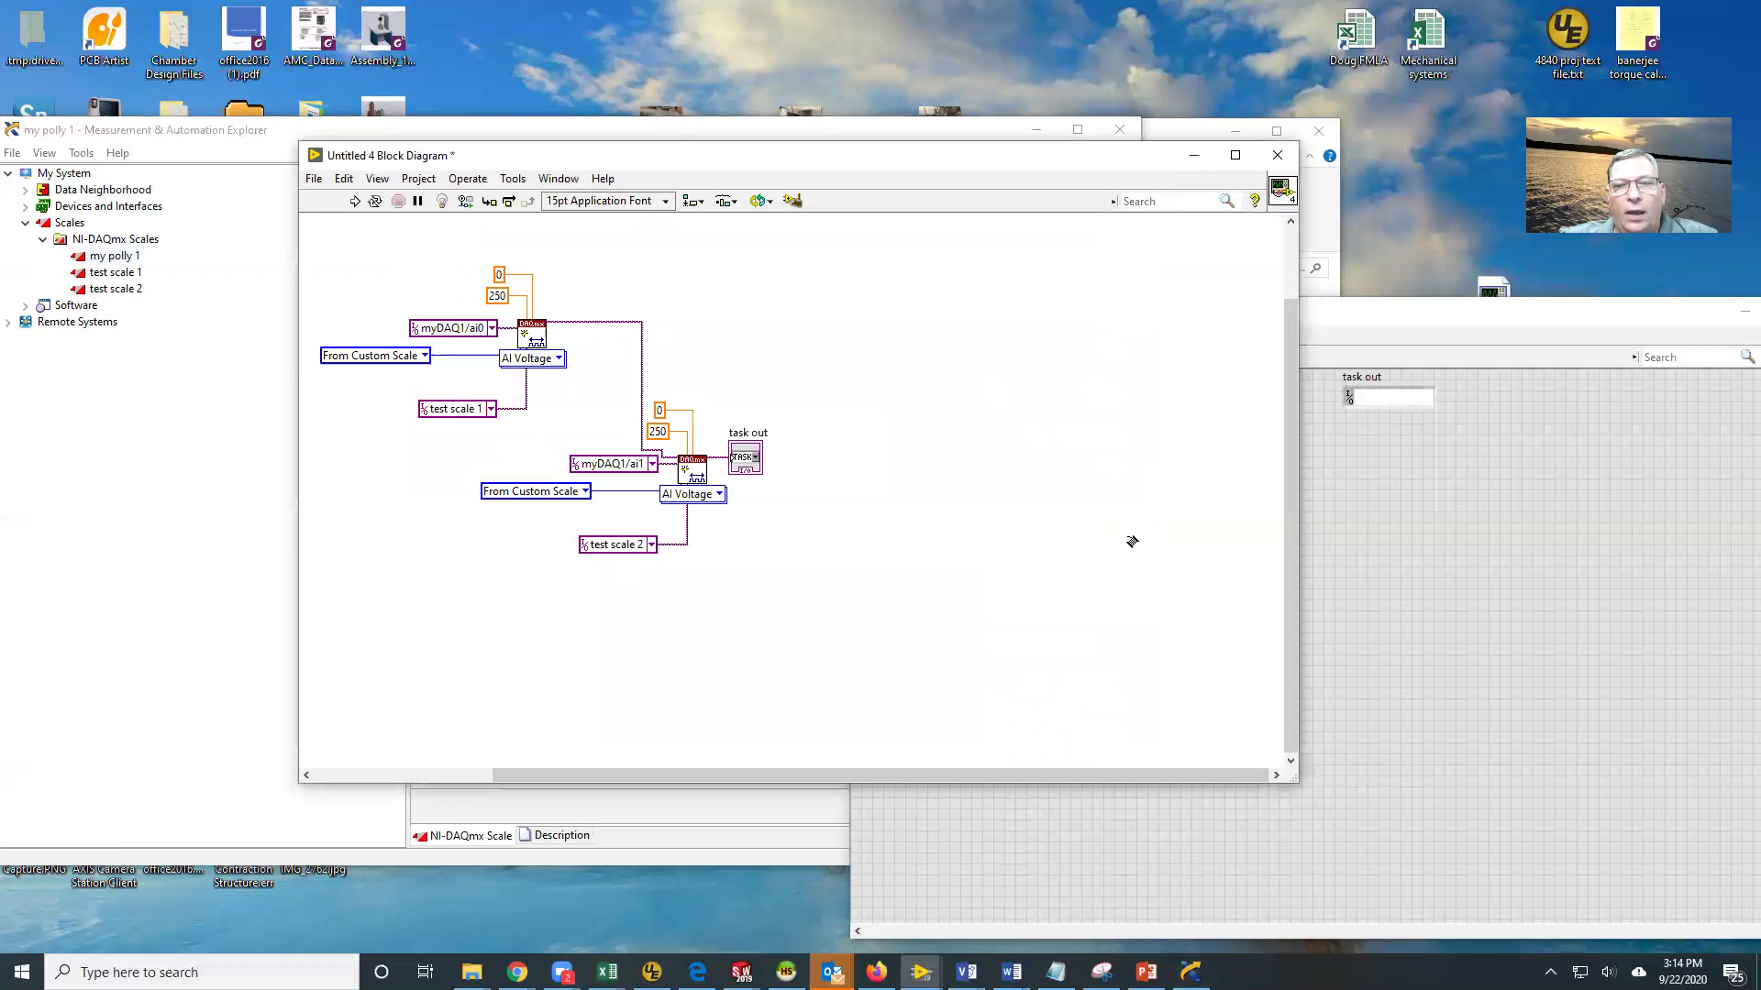
{"action": "right_click", "coordinate": [645, 562], "text": "shift"}
{"action": "left_click", "coordinate": [664, 598]}
{"action": "left_click", "coordinate": [651, 544]}
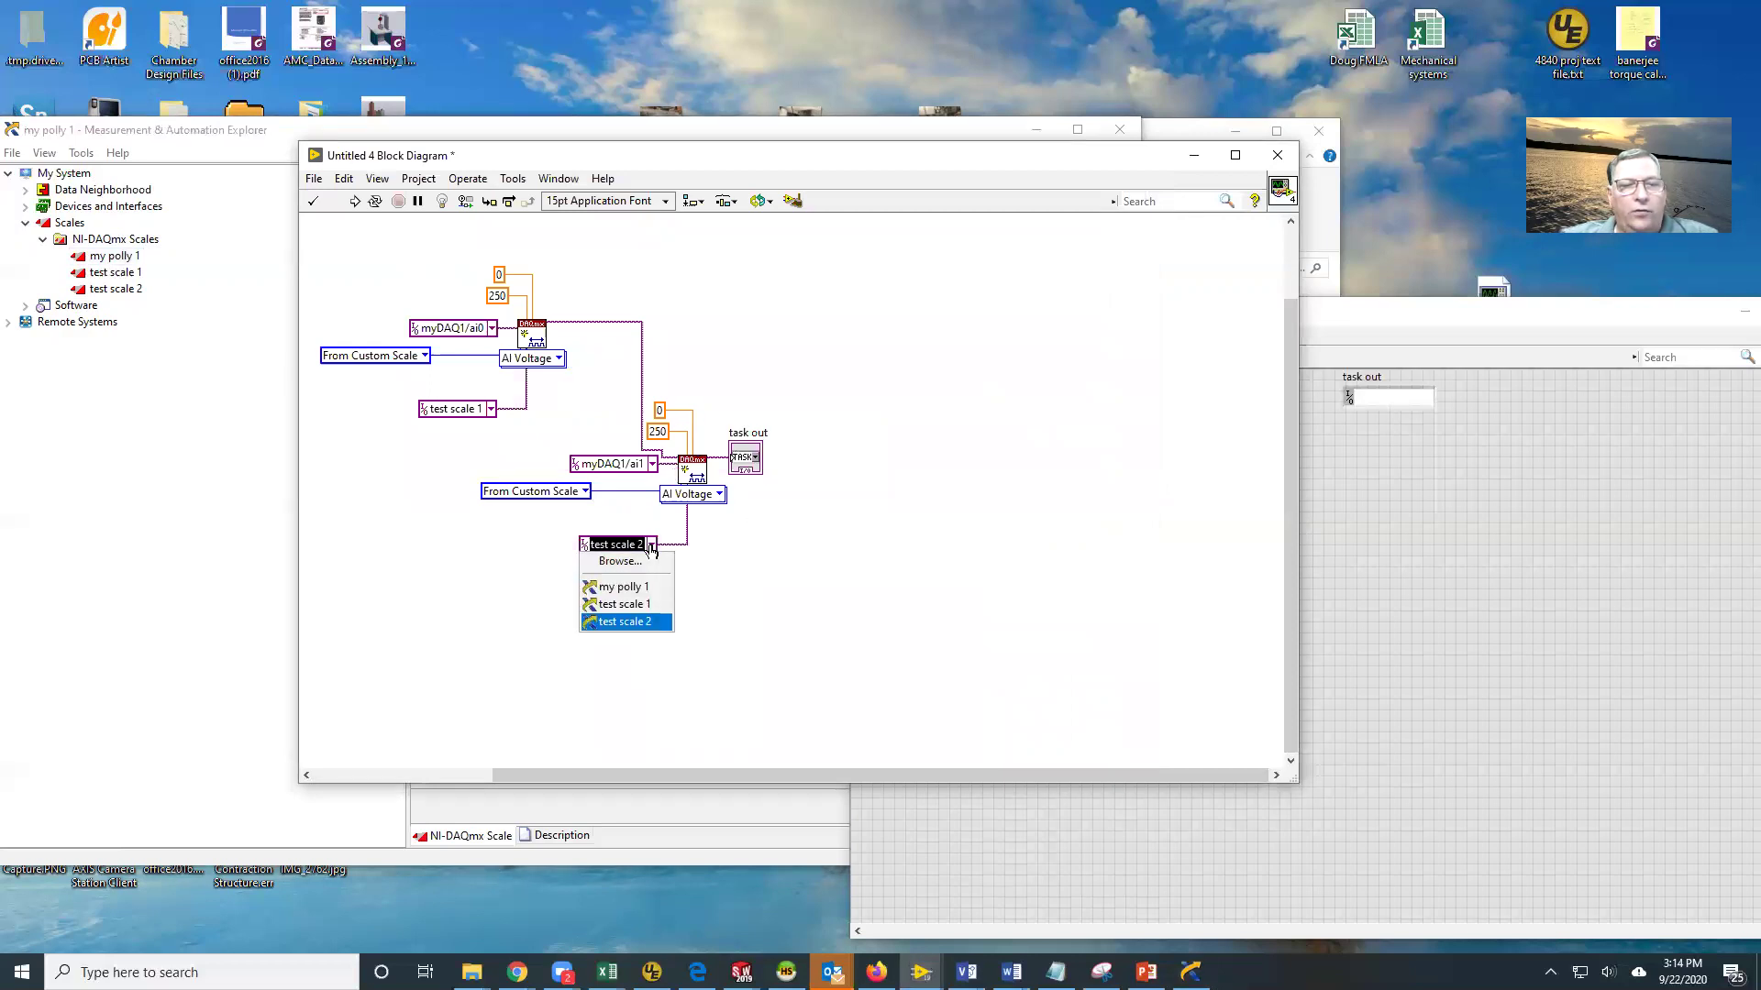
{"action": "left_click", "coordinate": [623, 587]}
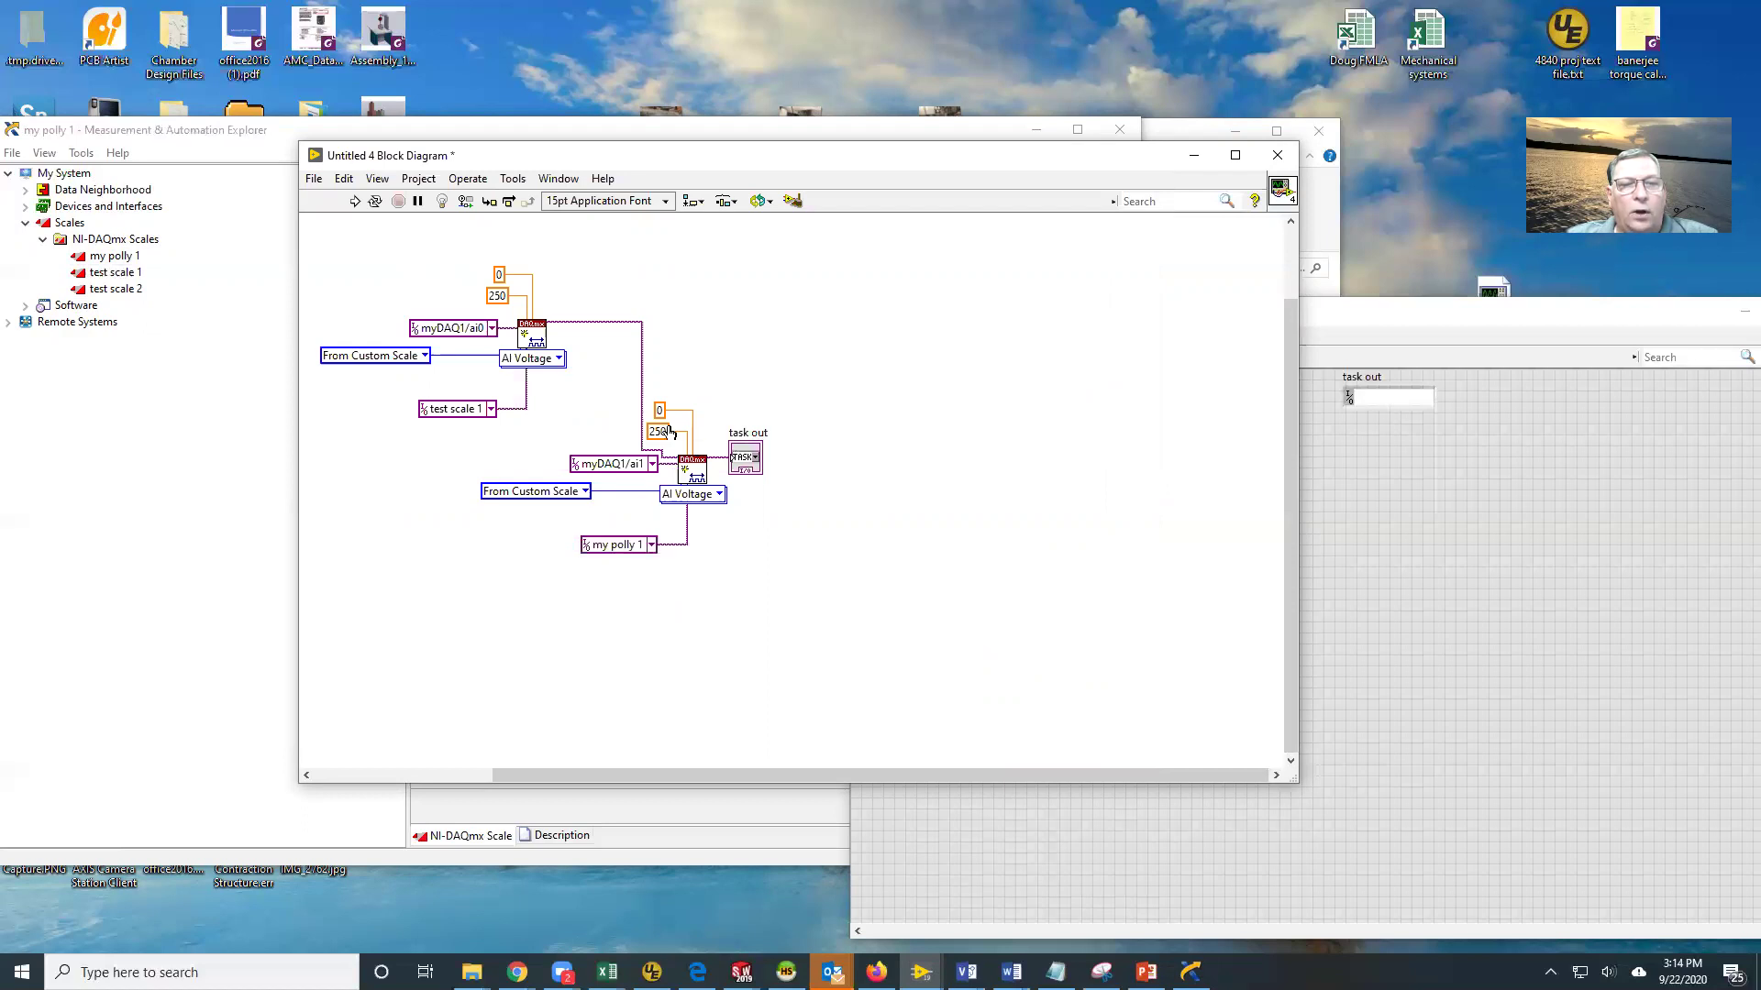
Change the 250 constant to 2500 and return to MAX
{"action": "left_click_drag", "start_coordinate": [665, 430], "coordinate": [640, 436]}
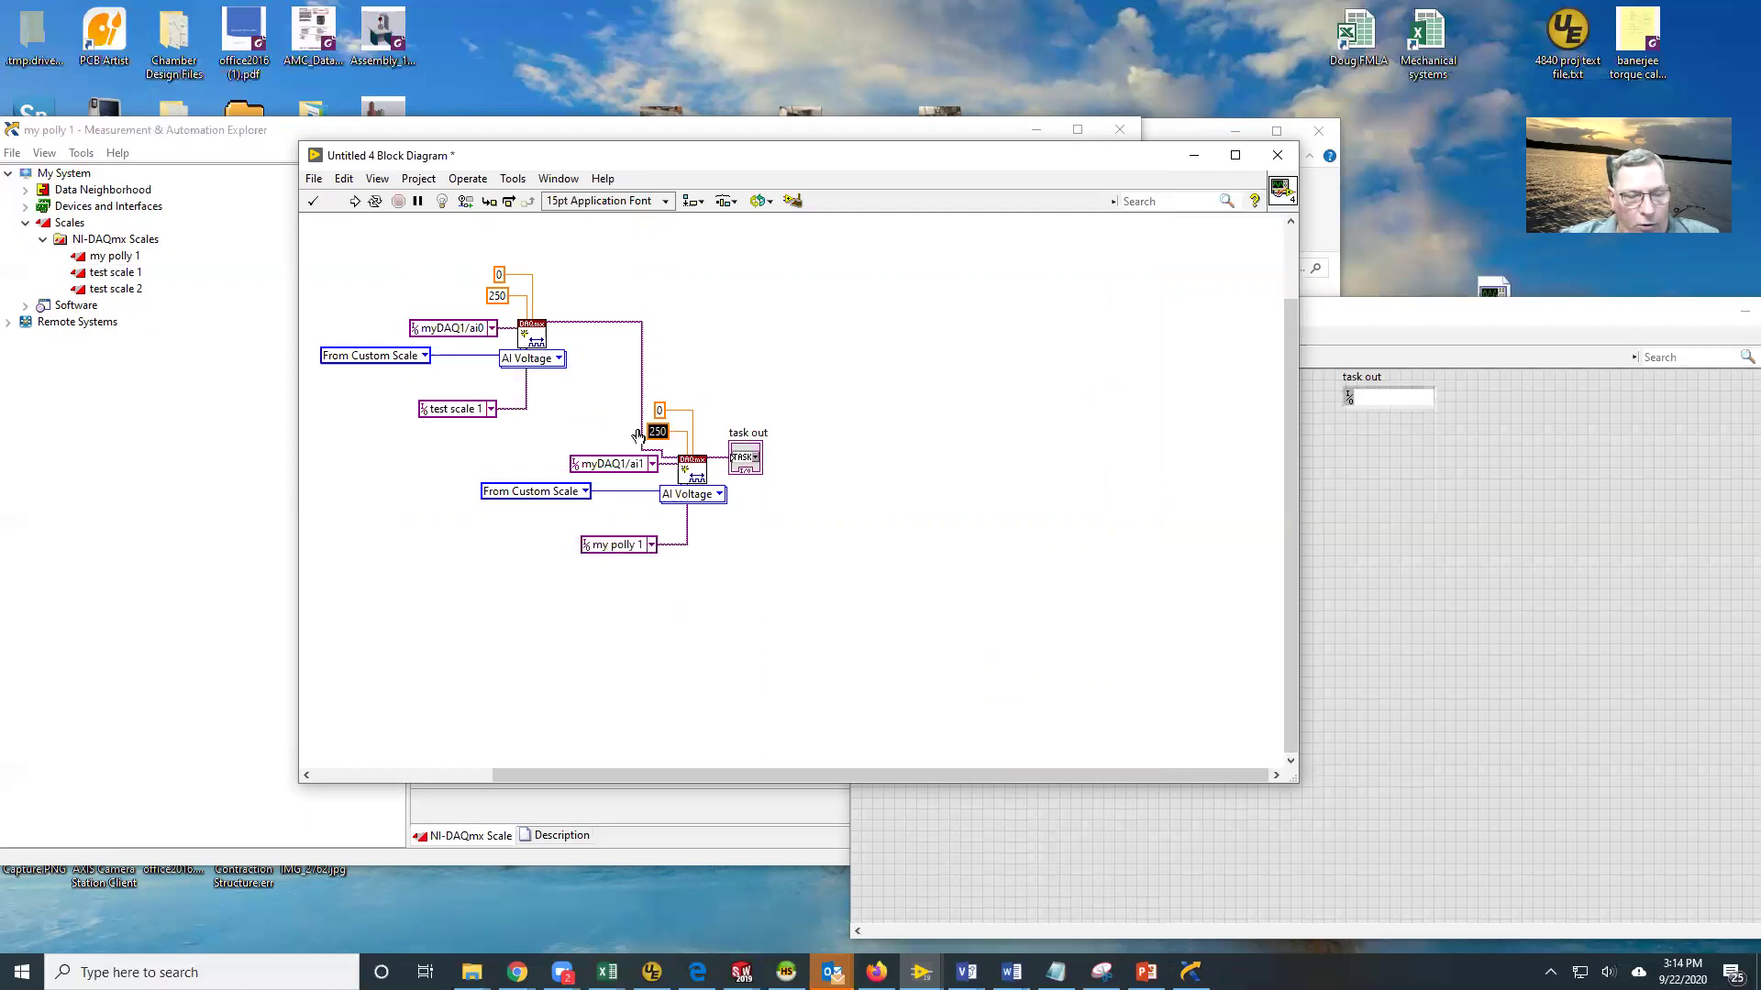
{"action": "type", "text": "2500"}
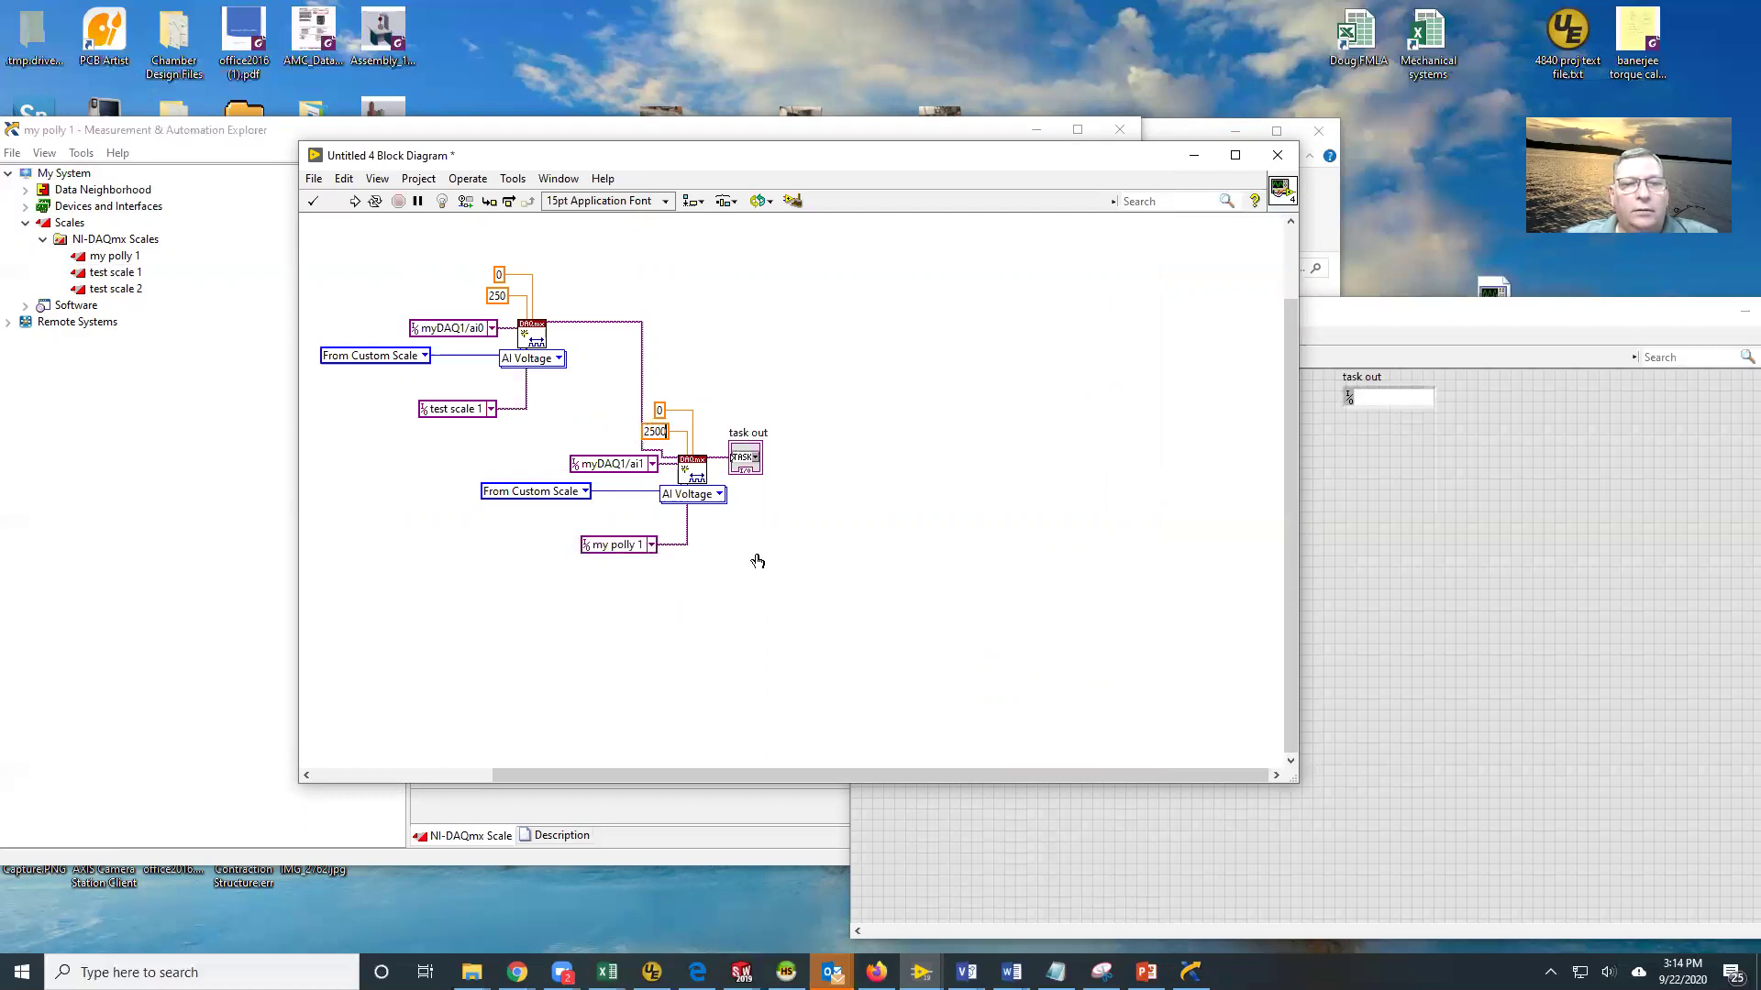
{"action": "left_click", "coordinate": [757, 560]}
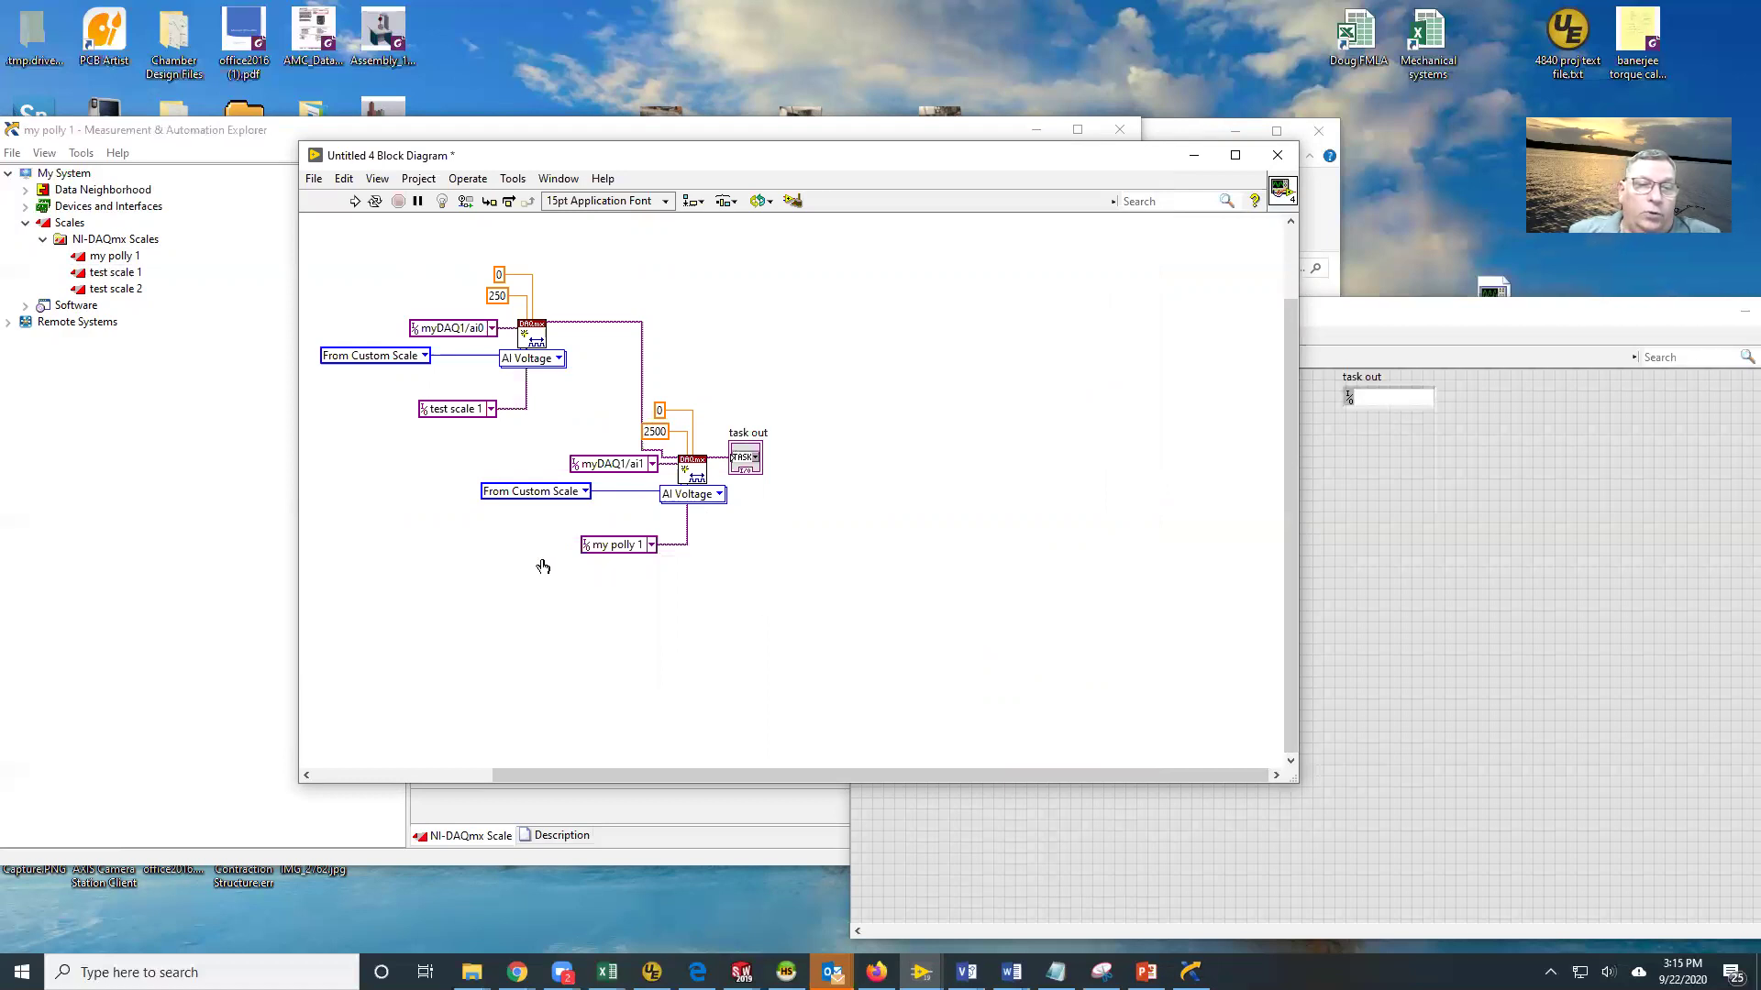
{"action": "left_click", "coordinate": [259, 476]}
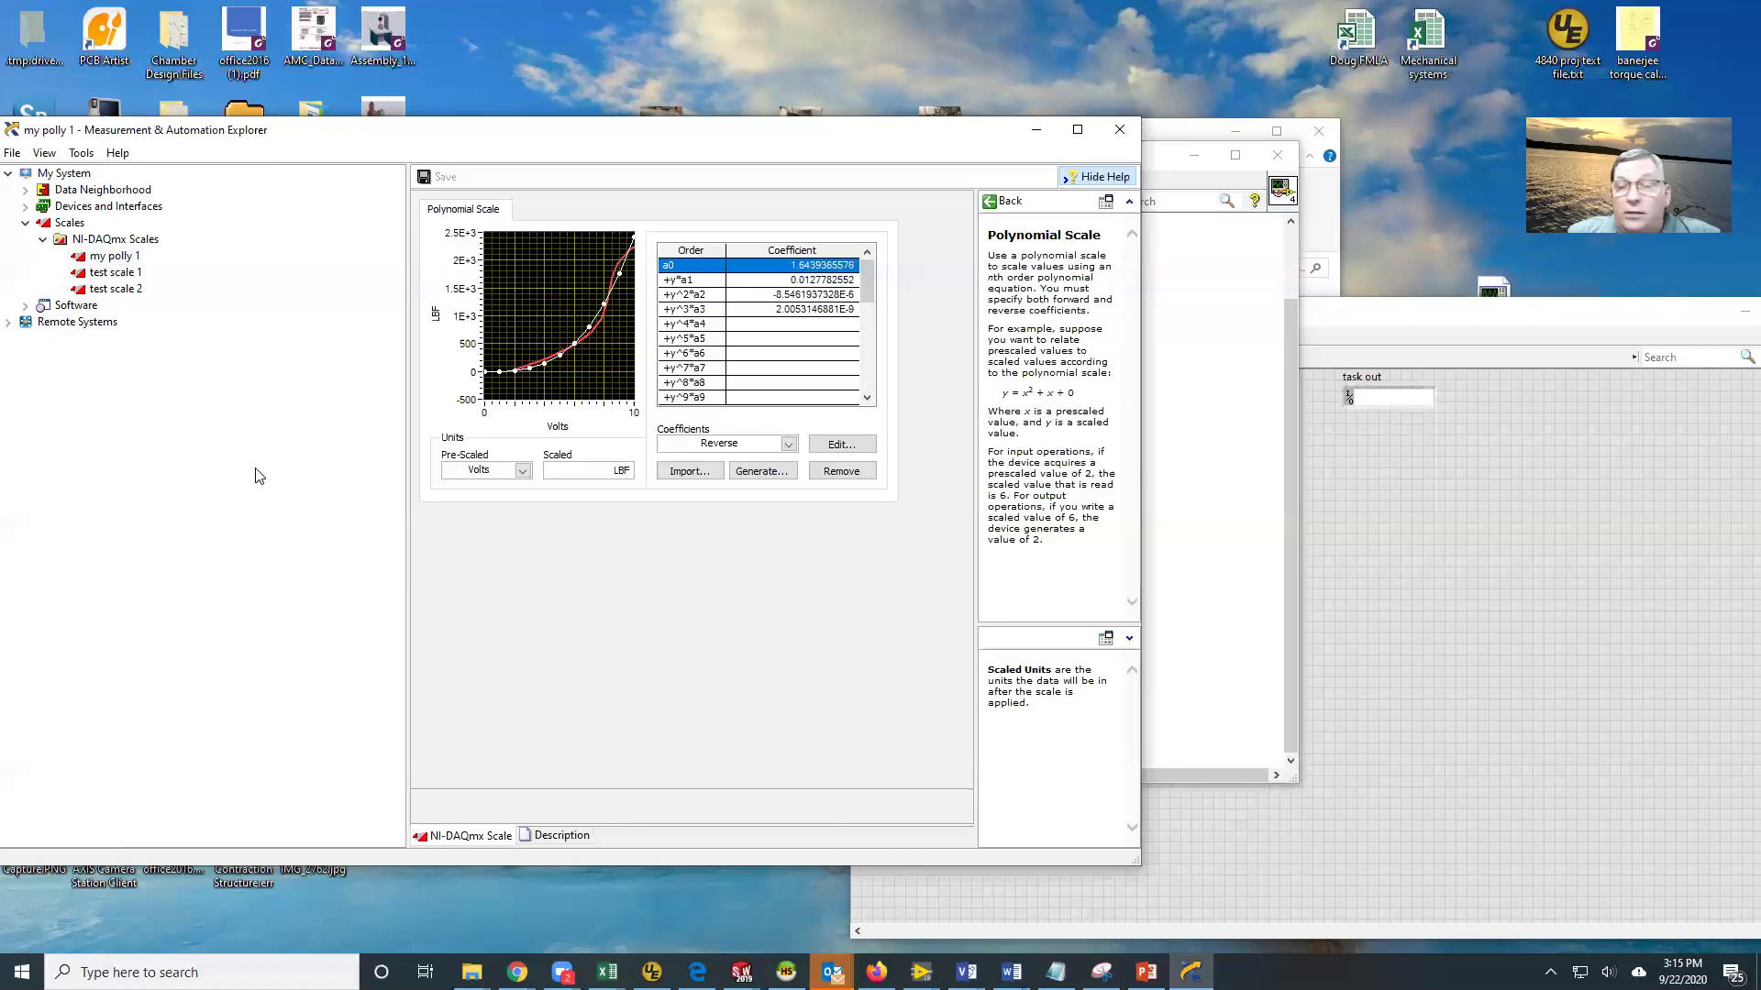